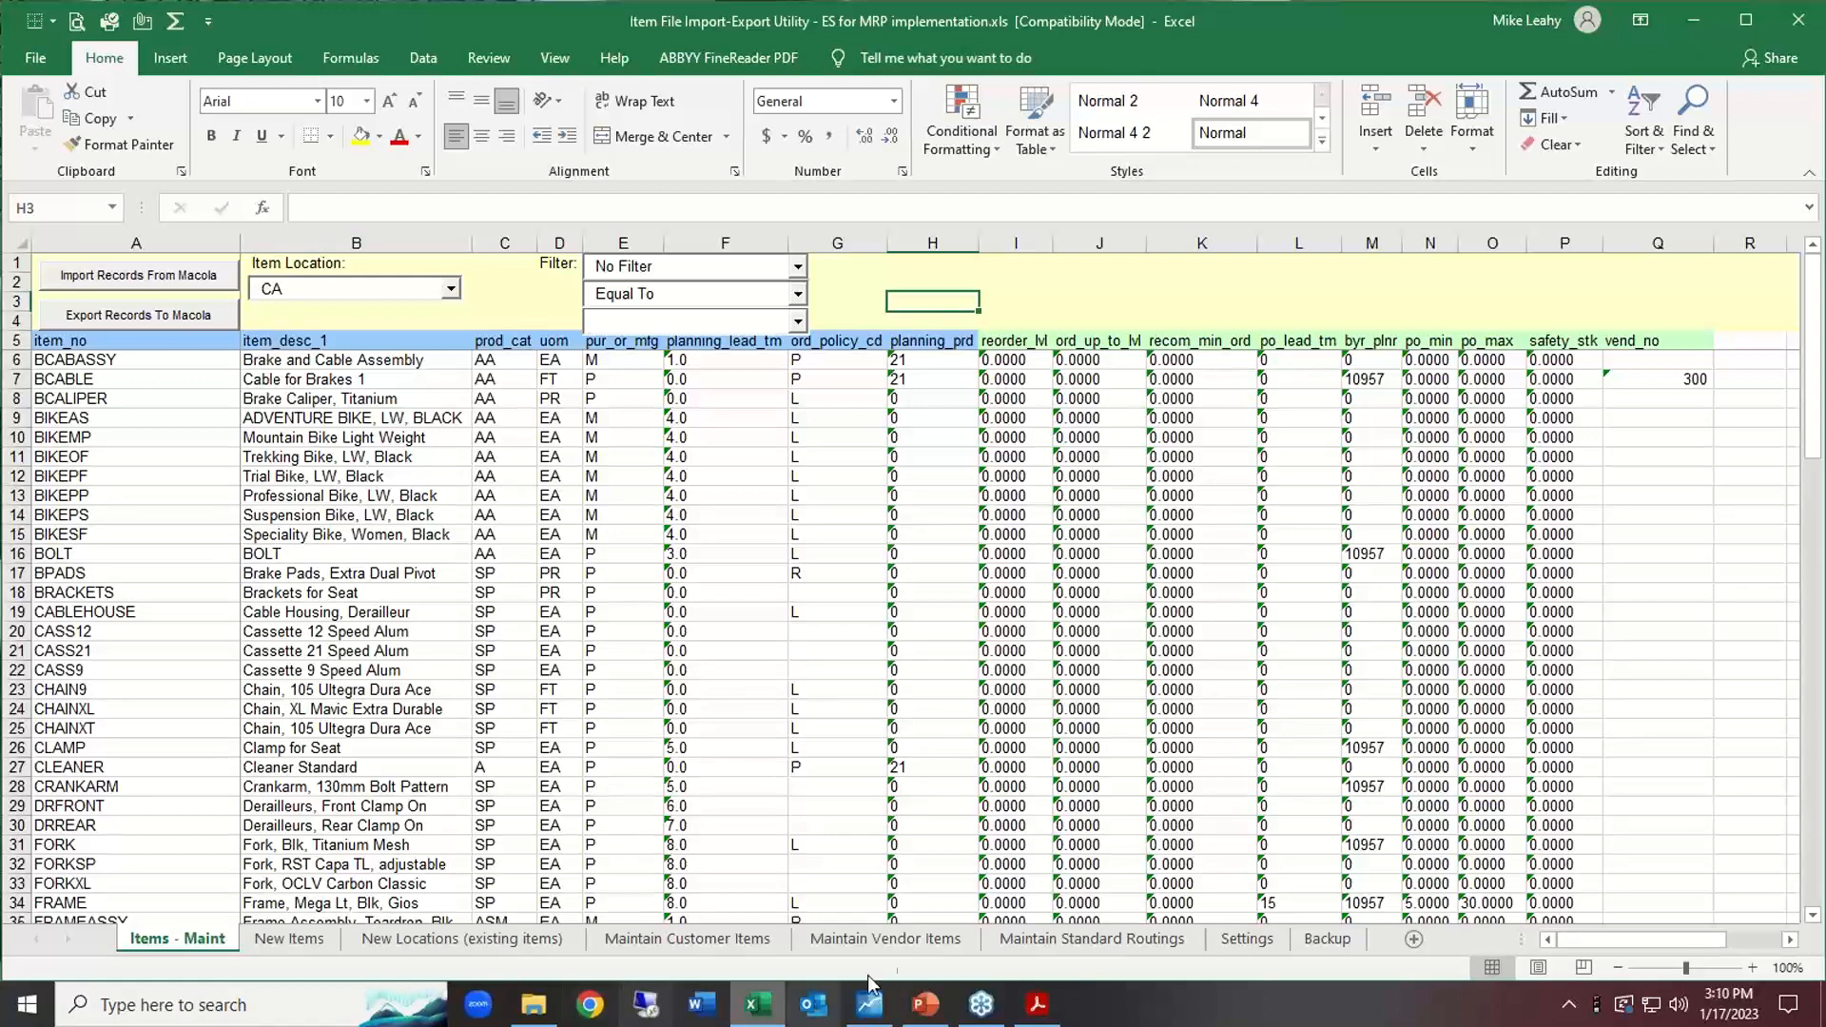
Examine the full Item Master and Item Location field lists on the Settings sheet.
click(1248, 940)
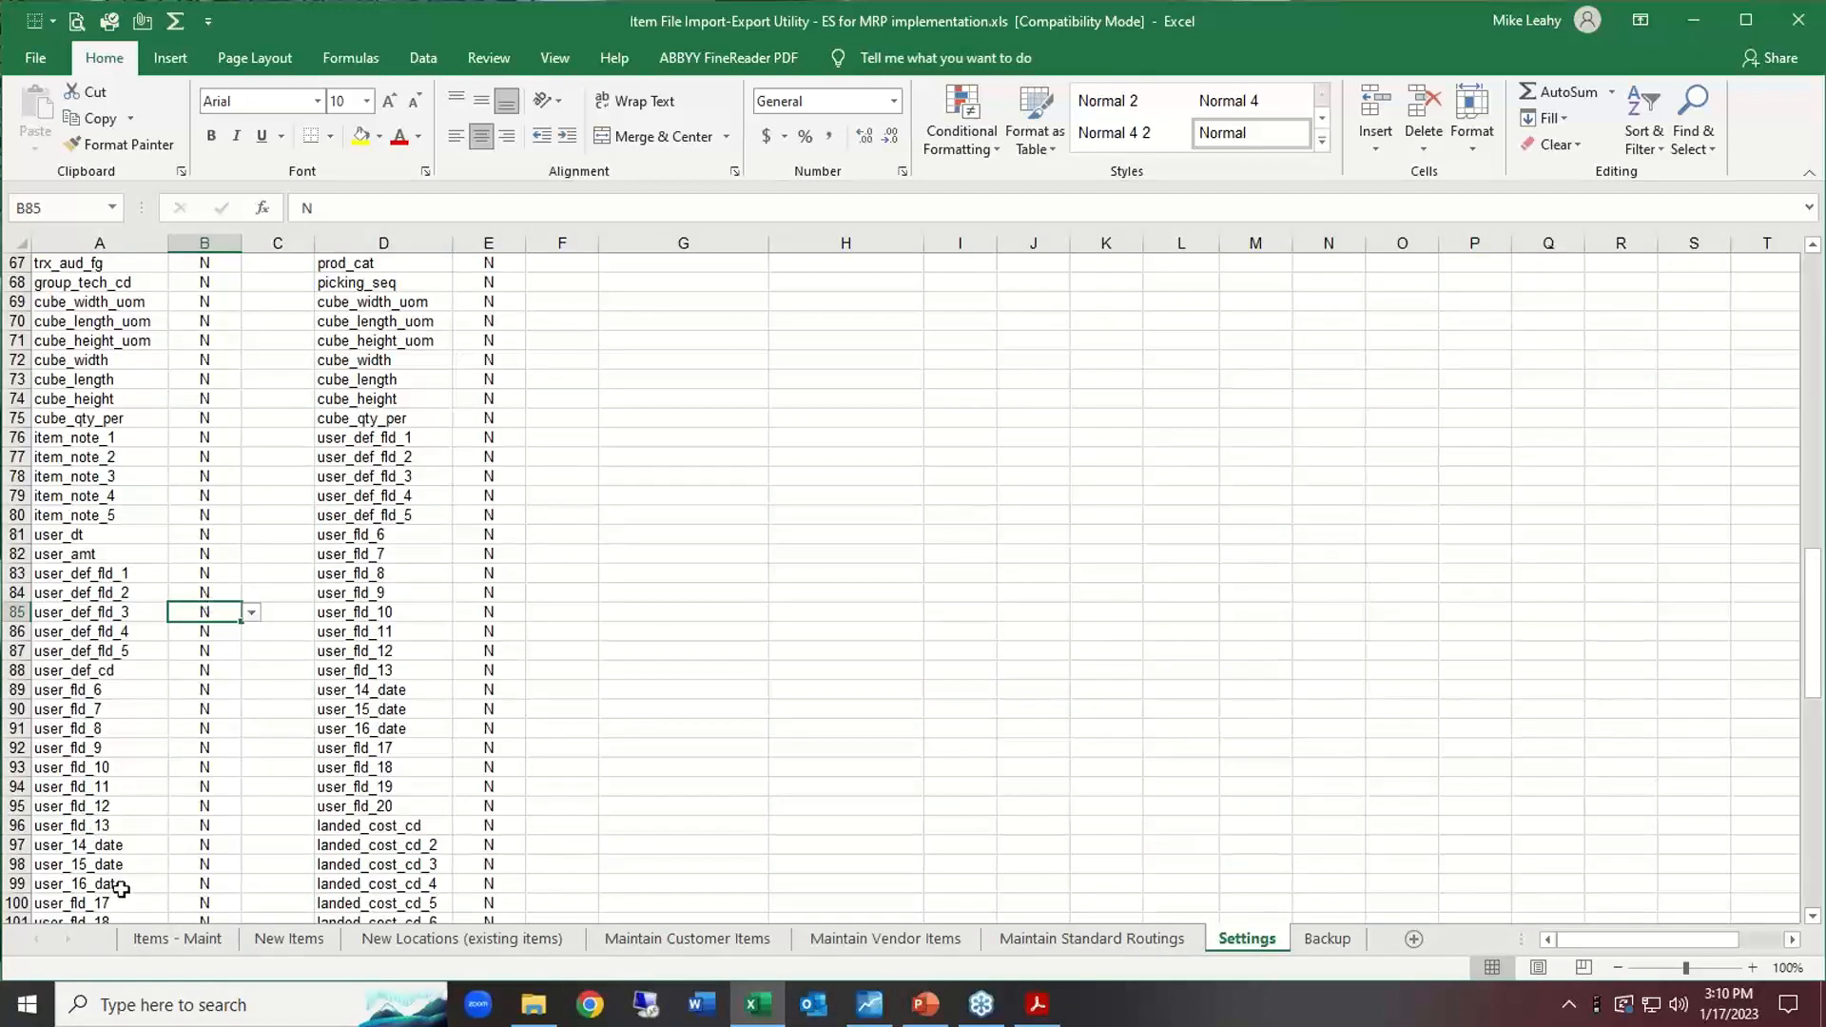
click(153, 940)
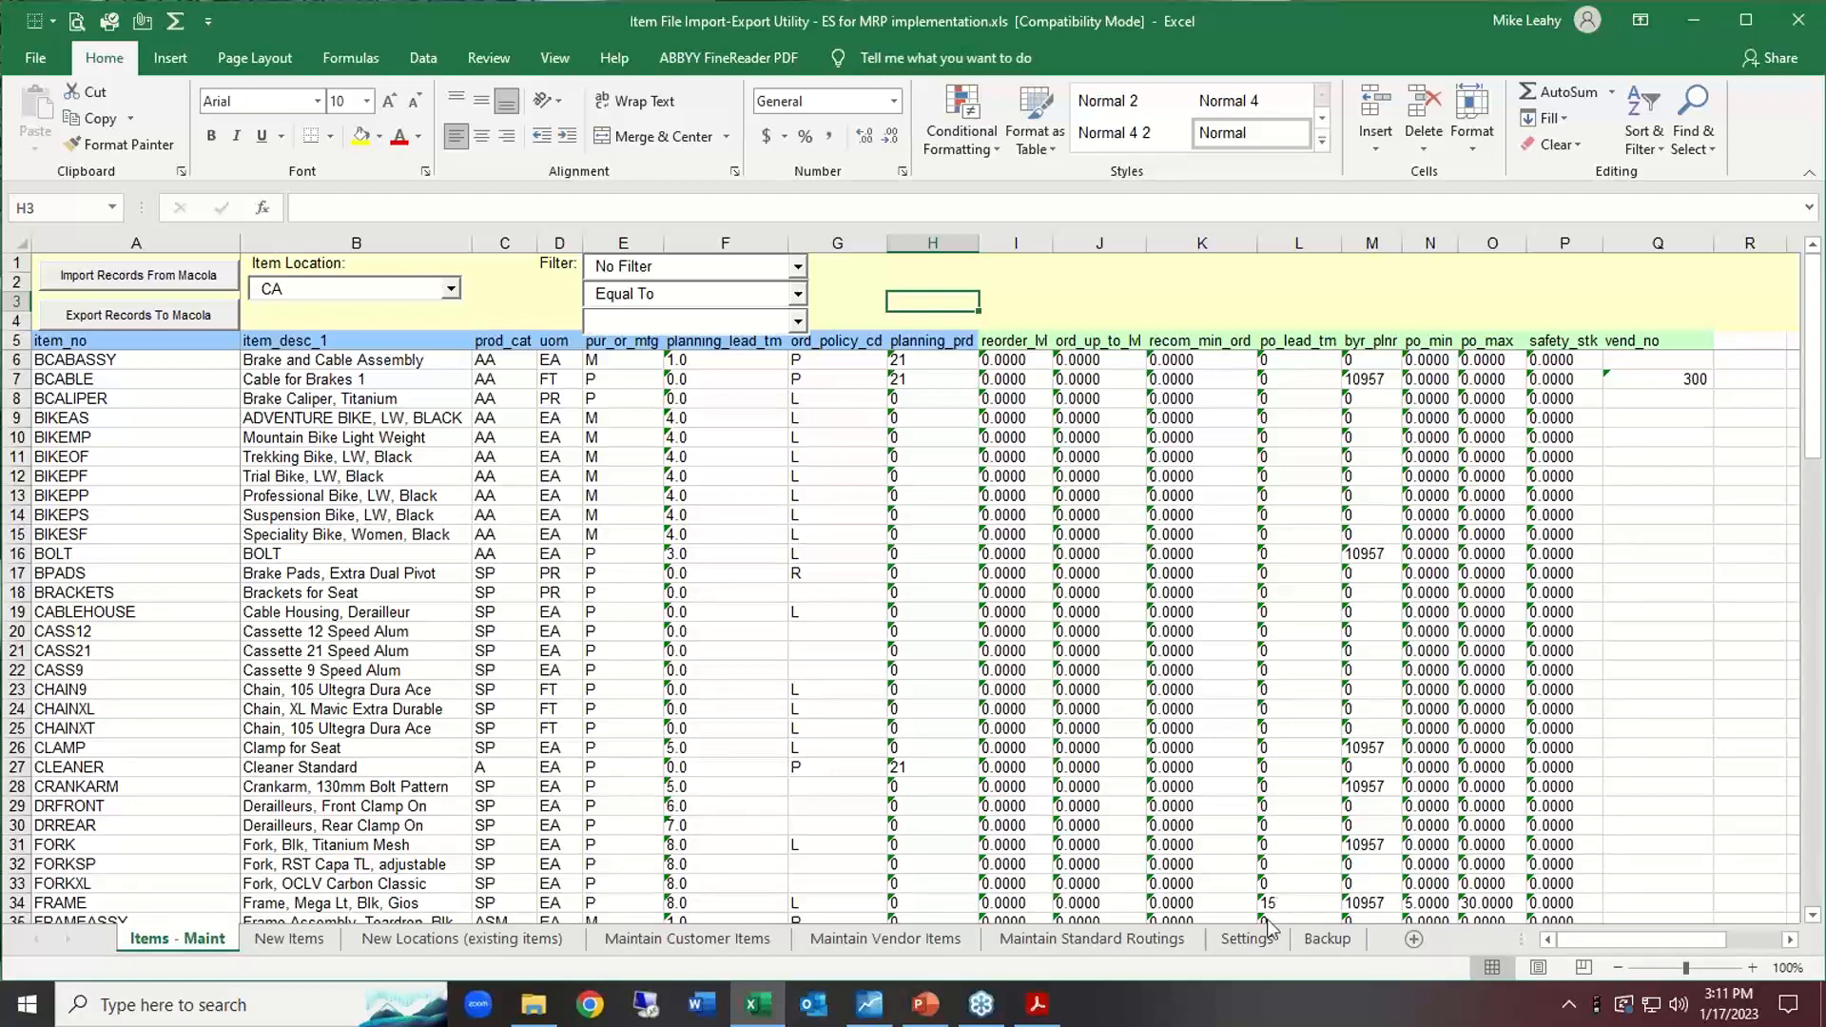
click(1250, 945)
scroll(233, 461, down, 8)
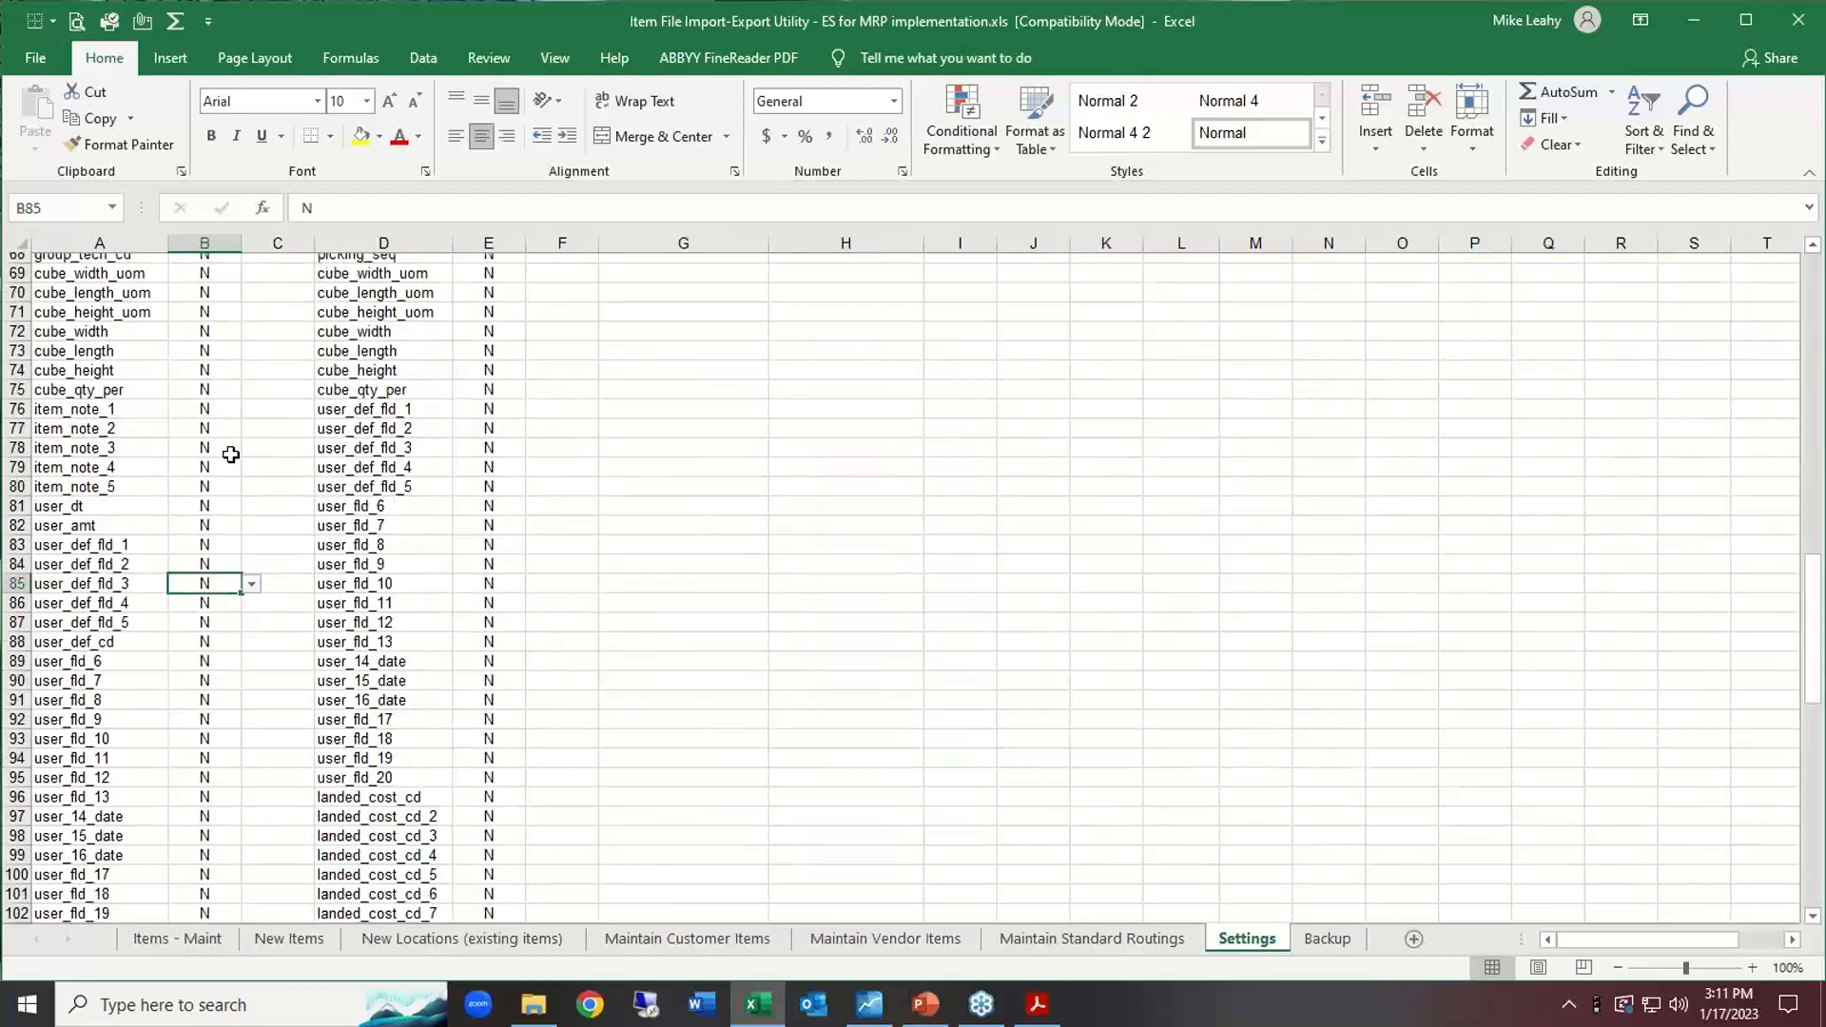
scroll(246, 480, down, 16)
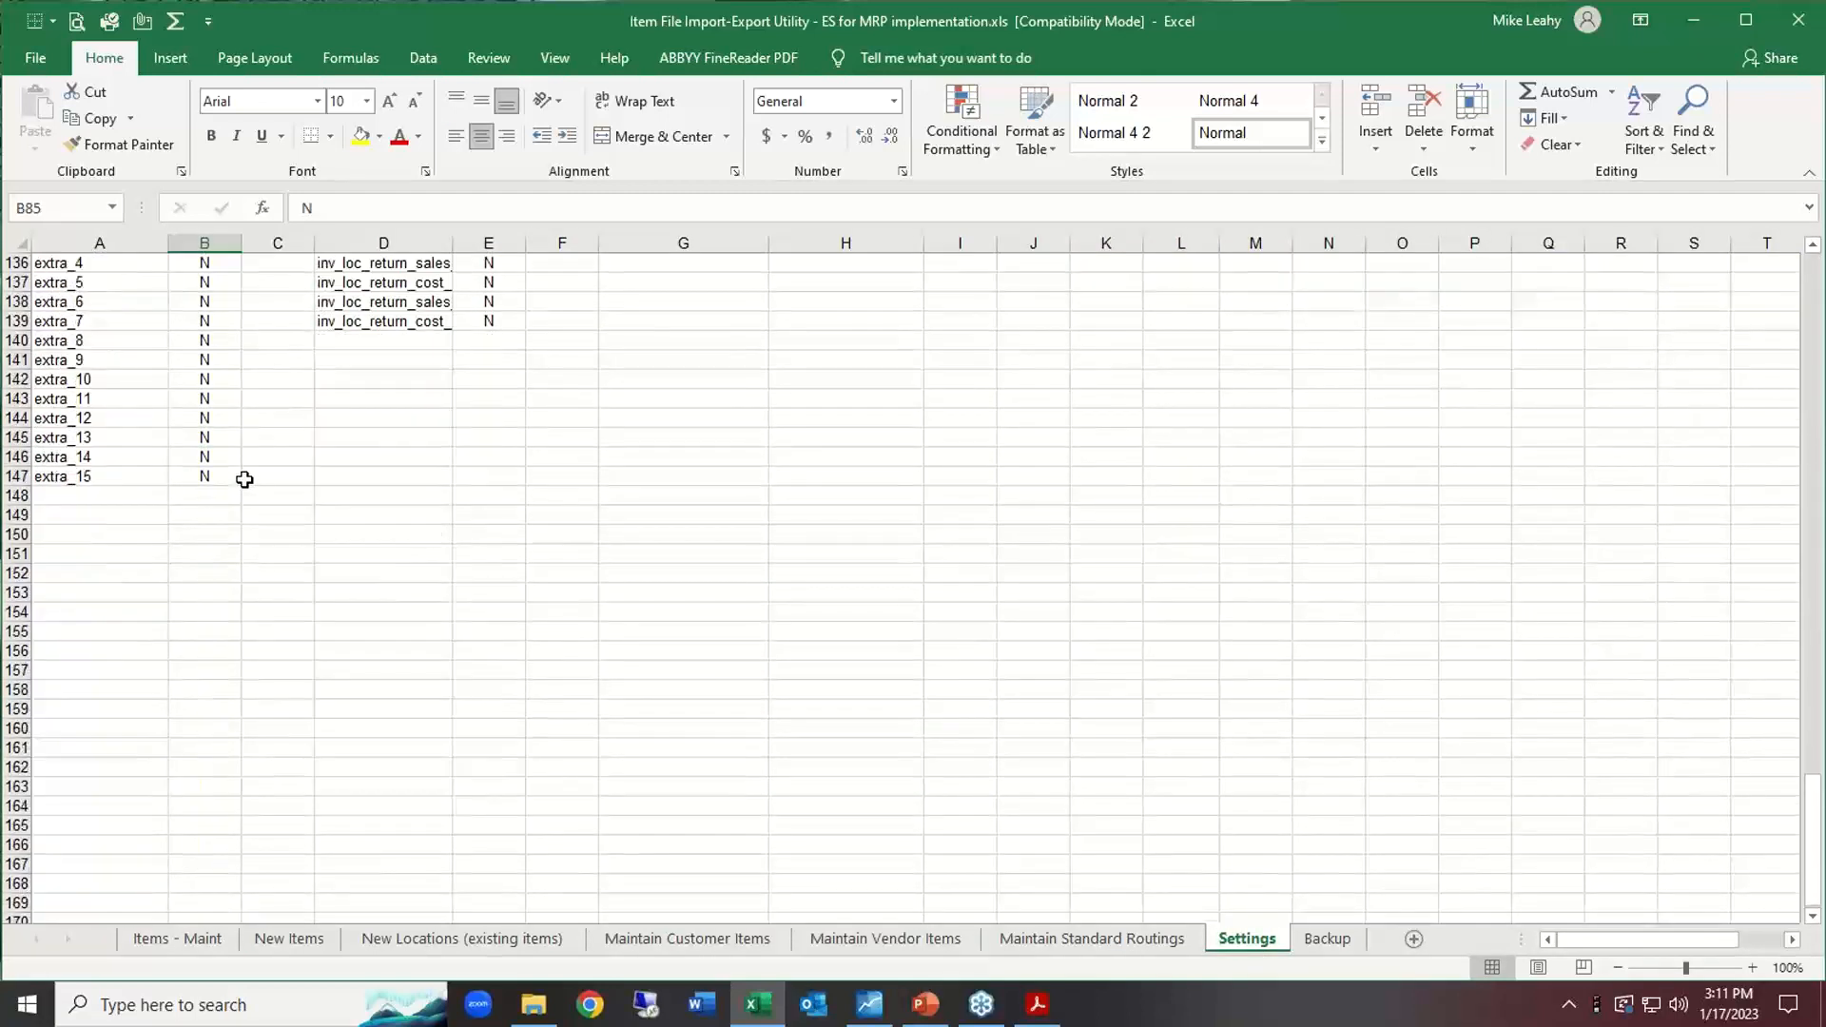
scroll(251, 482, up, 20)
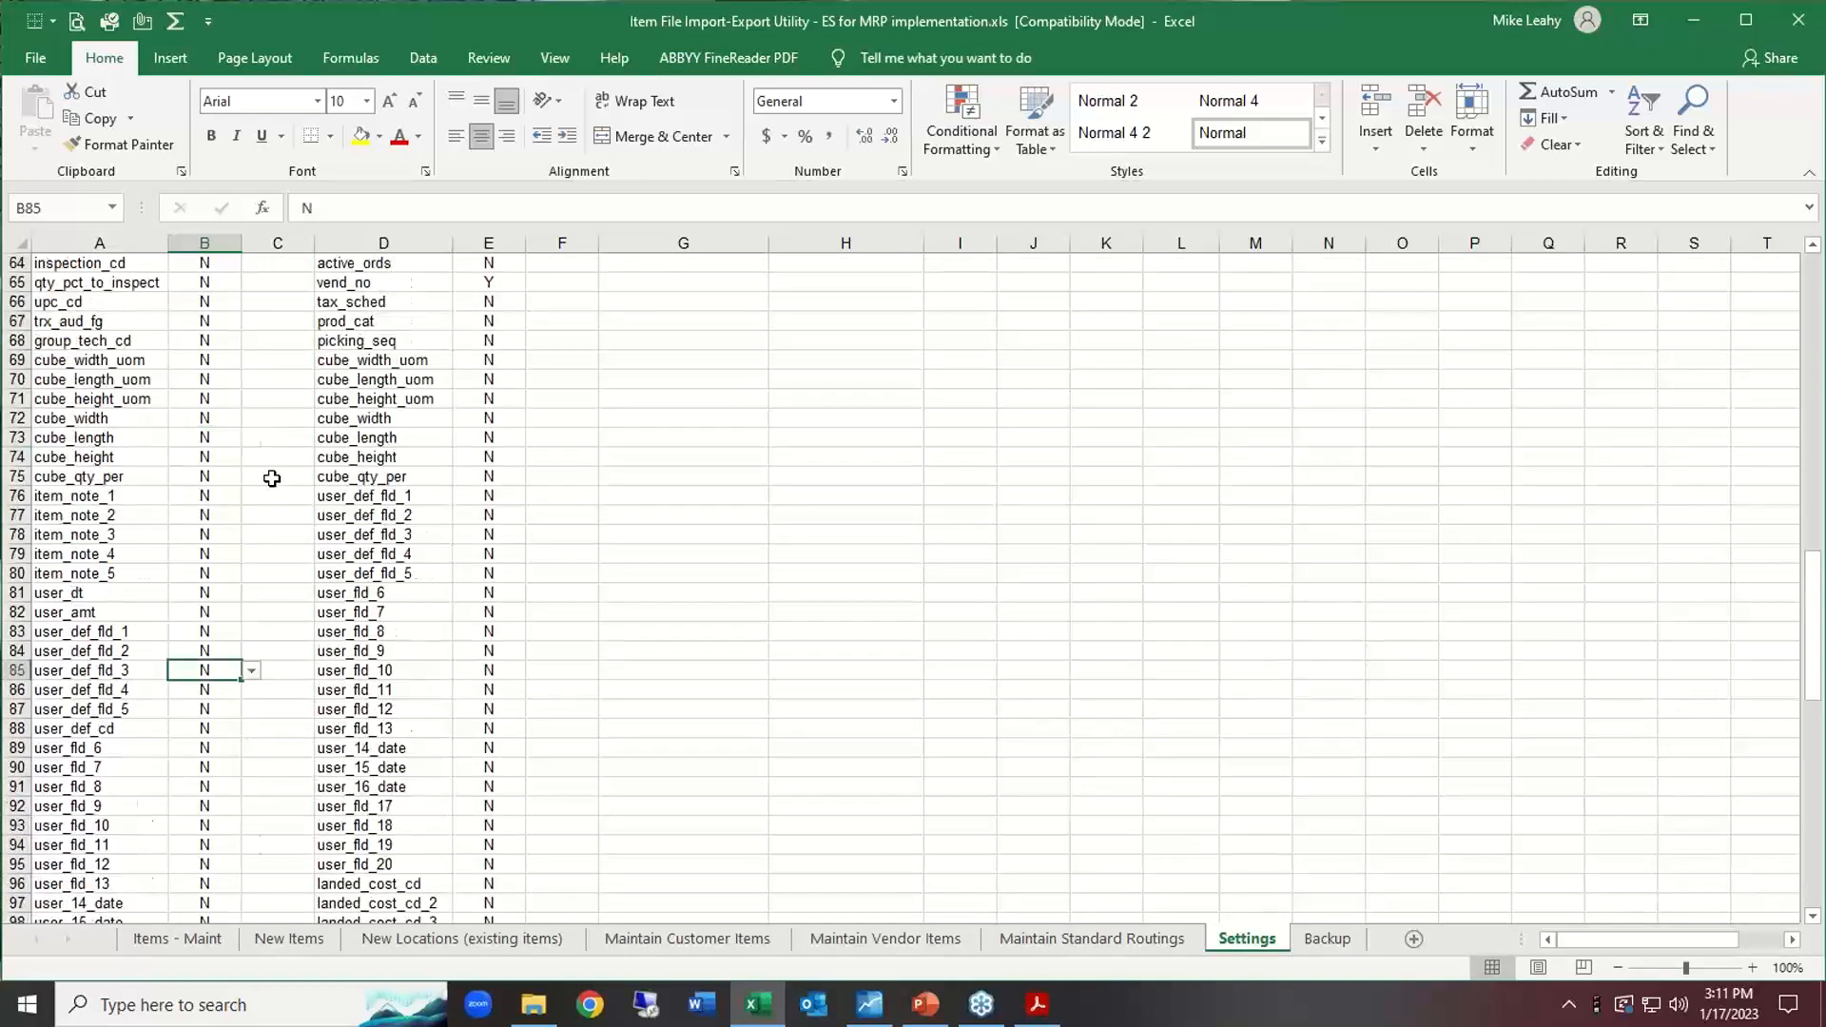
scroll(272, 478, up, 18)
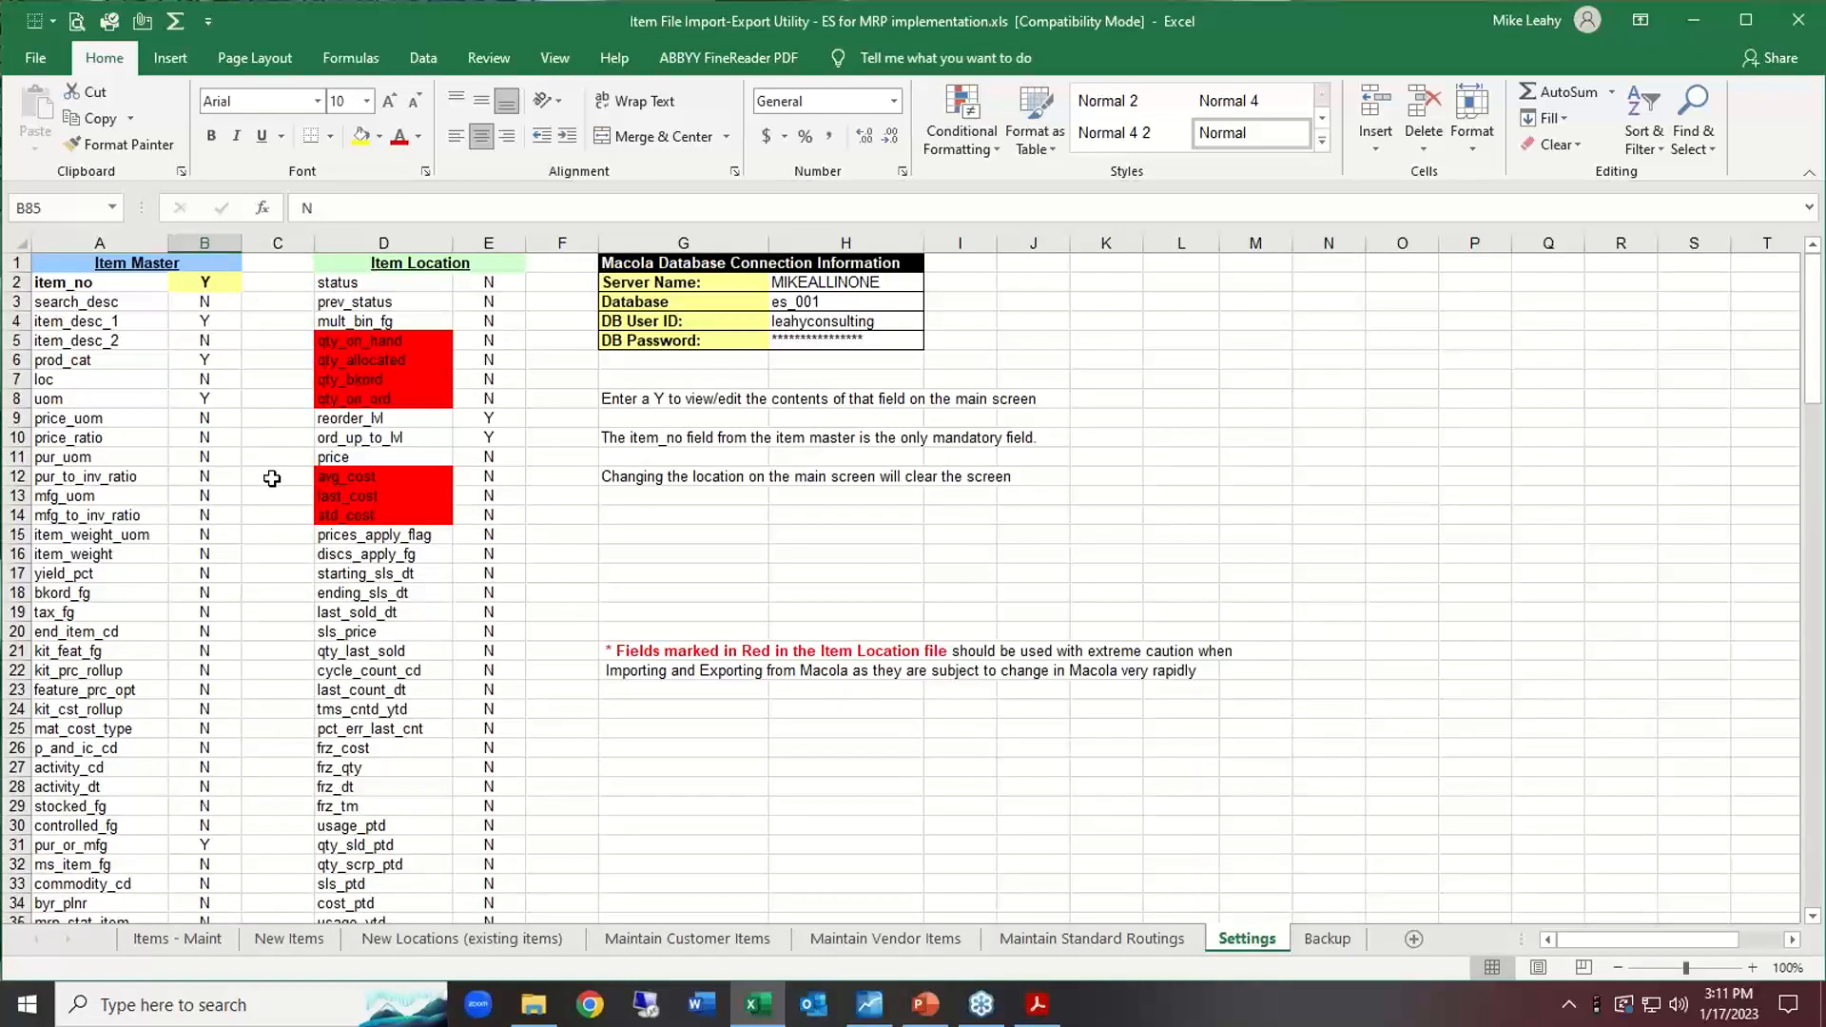
Check the inclusion flags for item_desc_1 and pur_or_mfg in Item Master, and ord_up_to_lvl and recom_min_ord in Item Location.
click(212, 323)
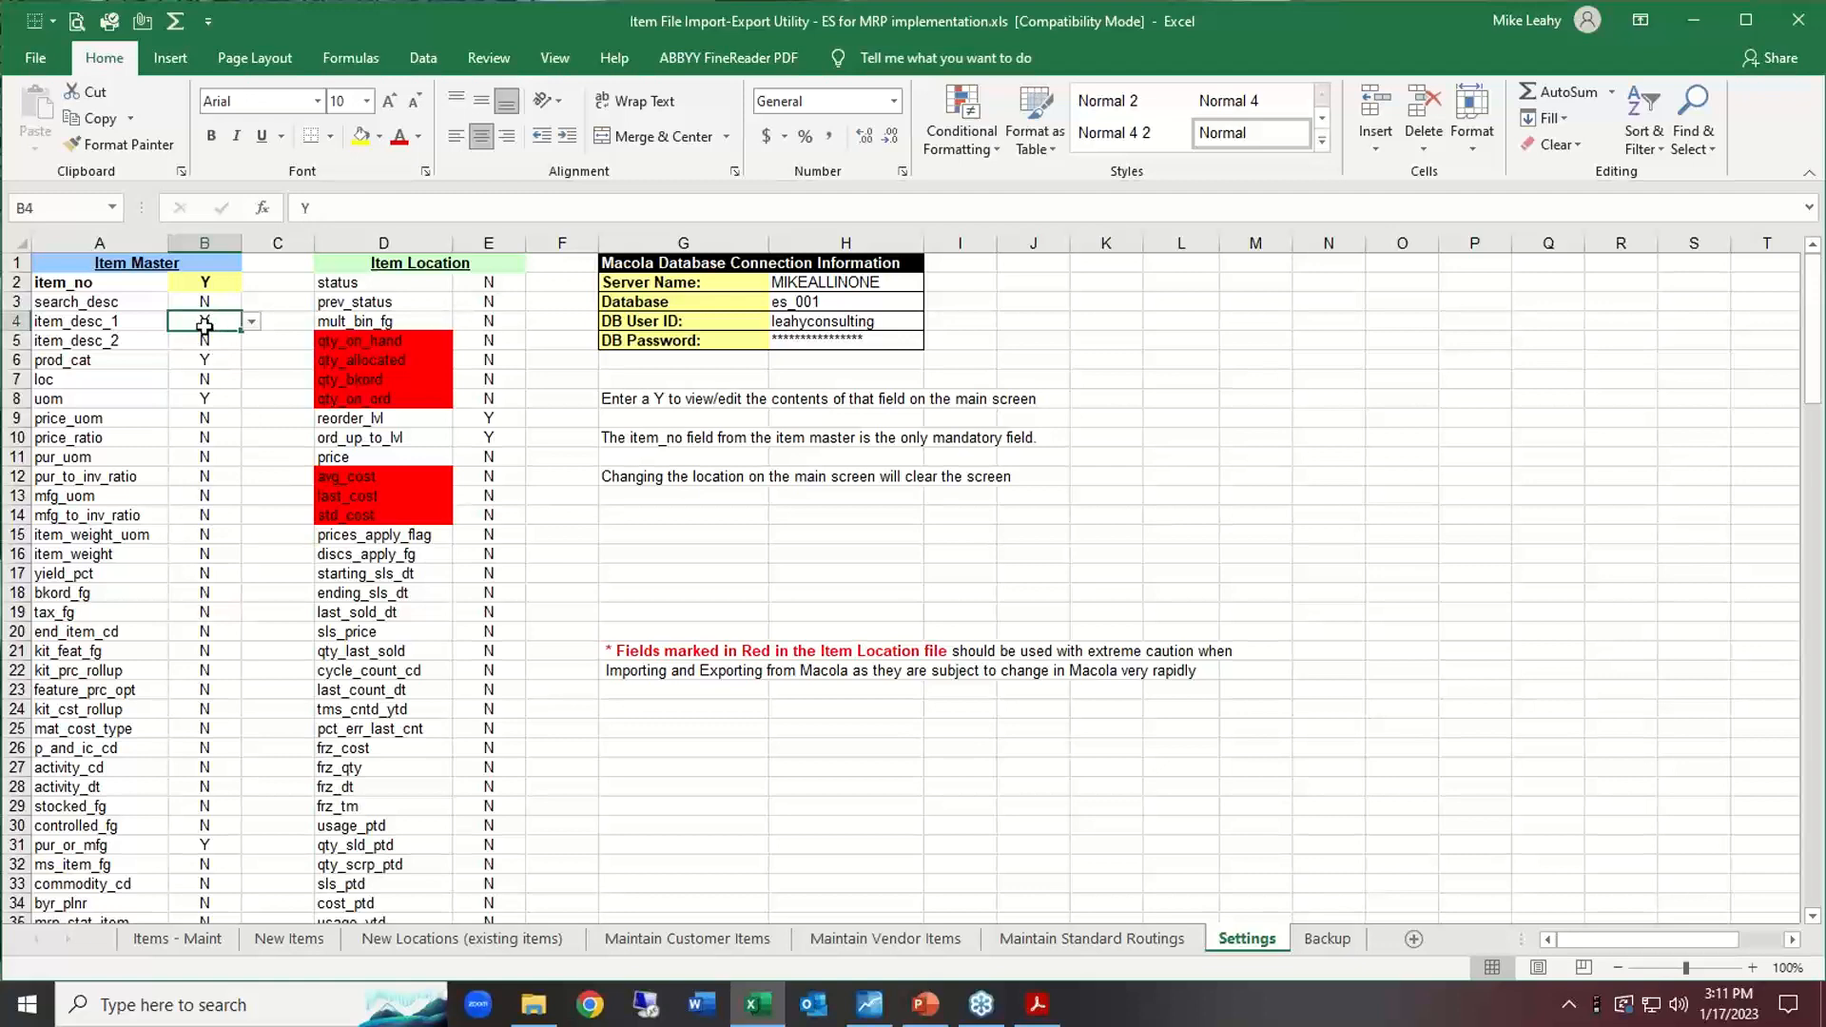
scroll(127, 483, down, 1)
scroll(127, 482, down, 2)
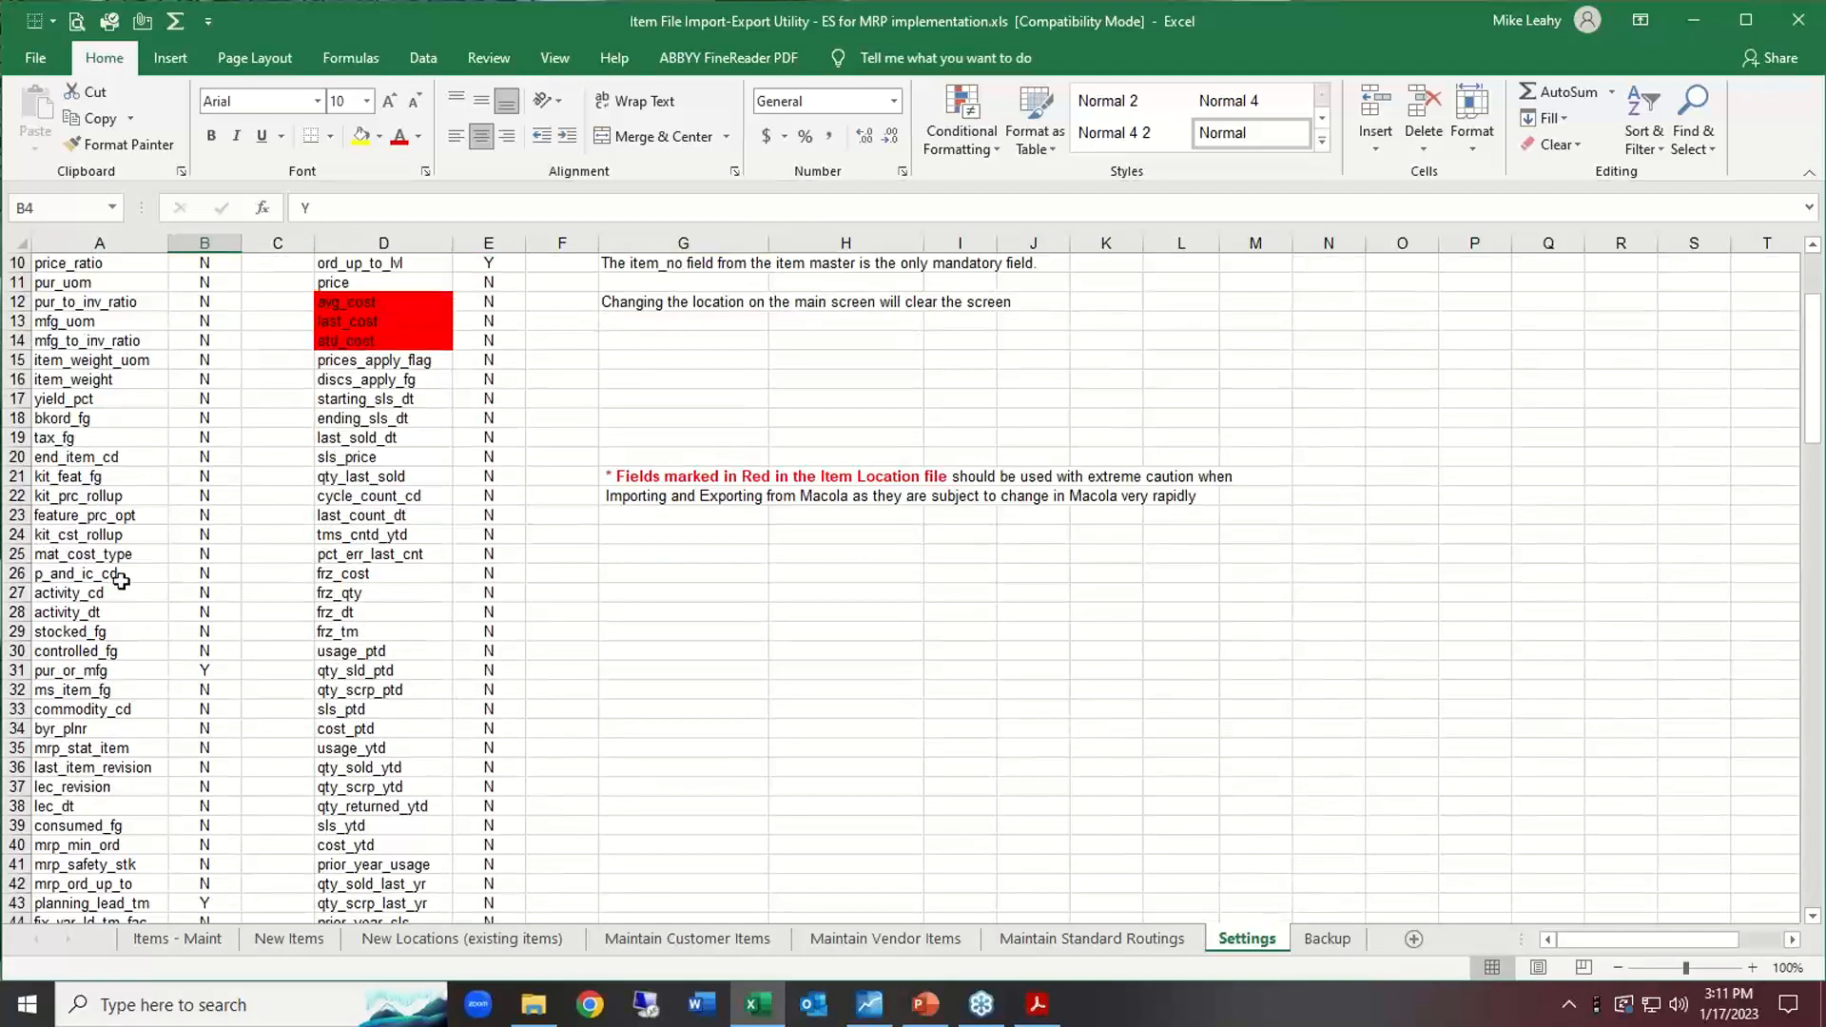
click(206, 670)
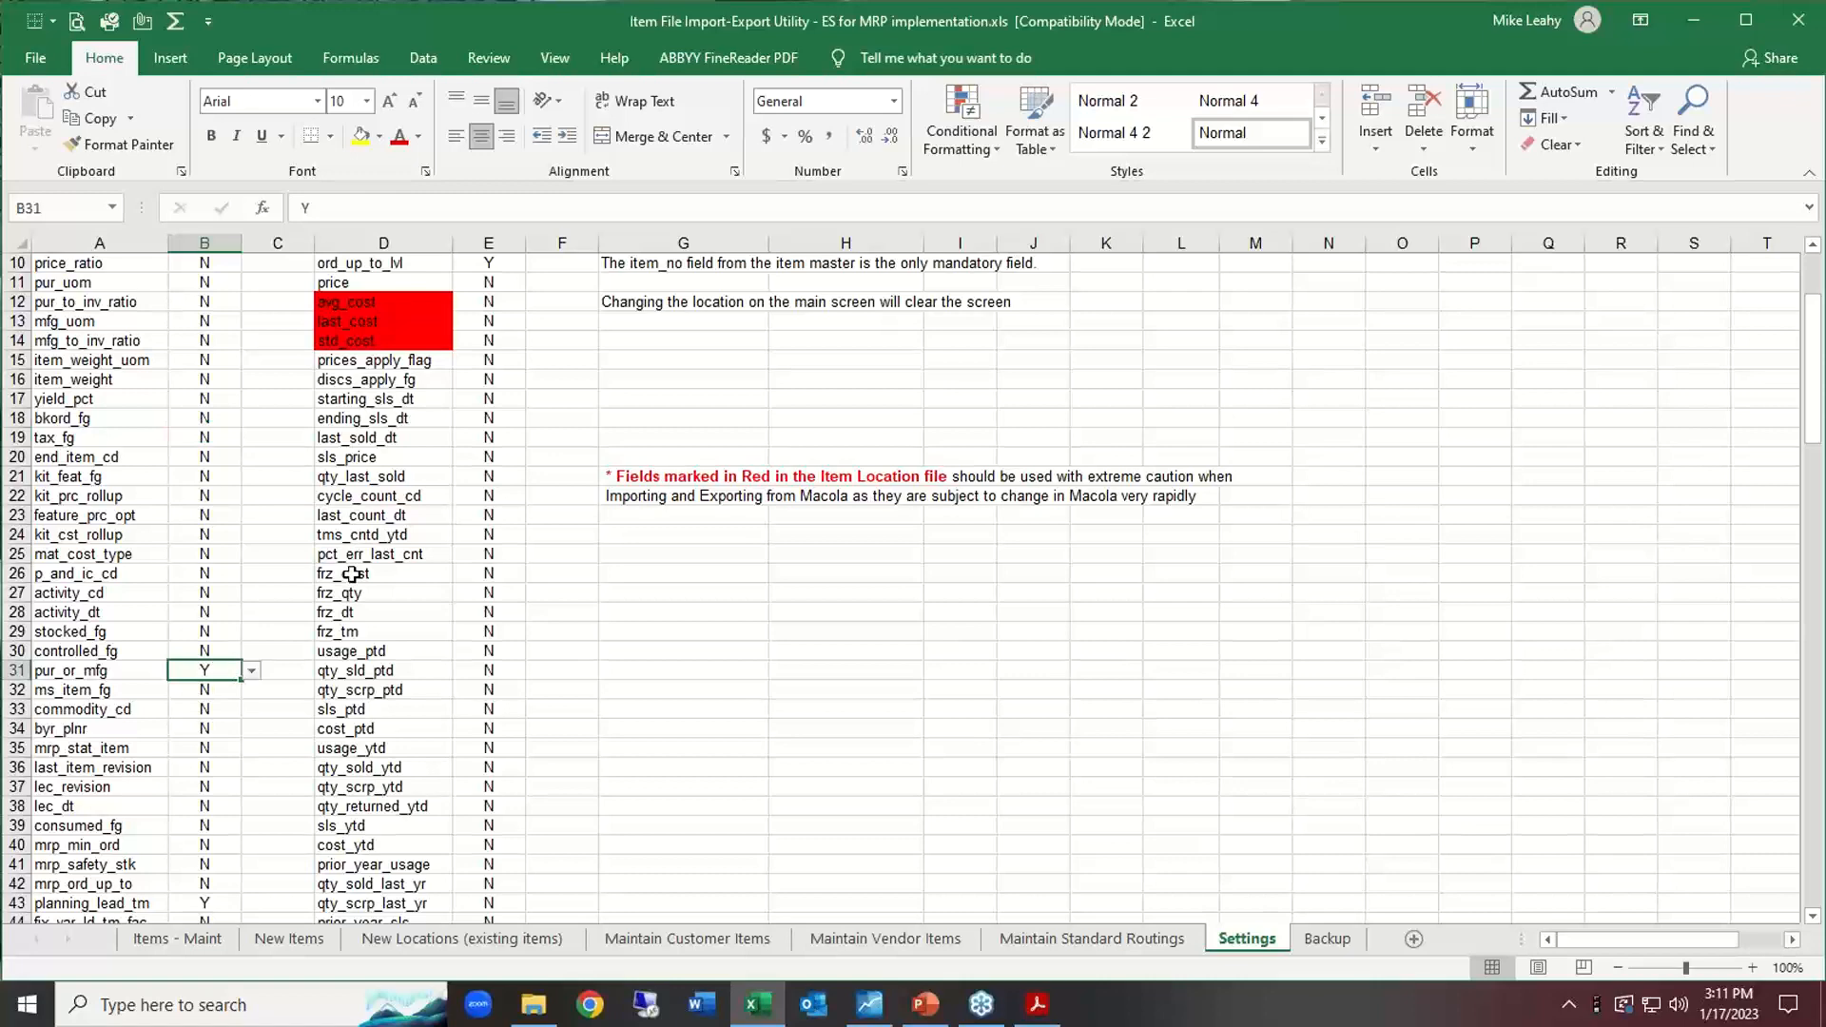
scroll(351, 574, up, 3)
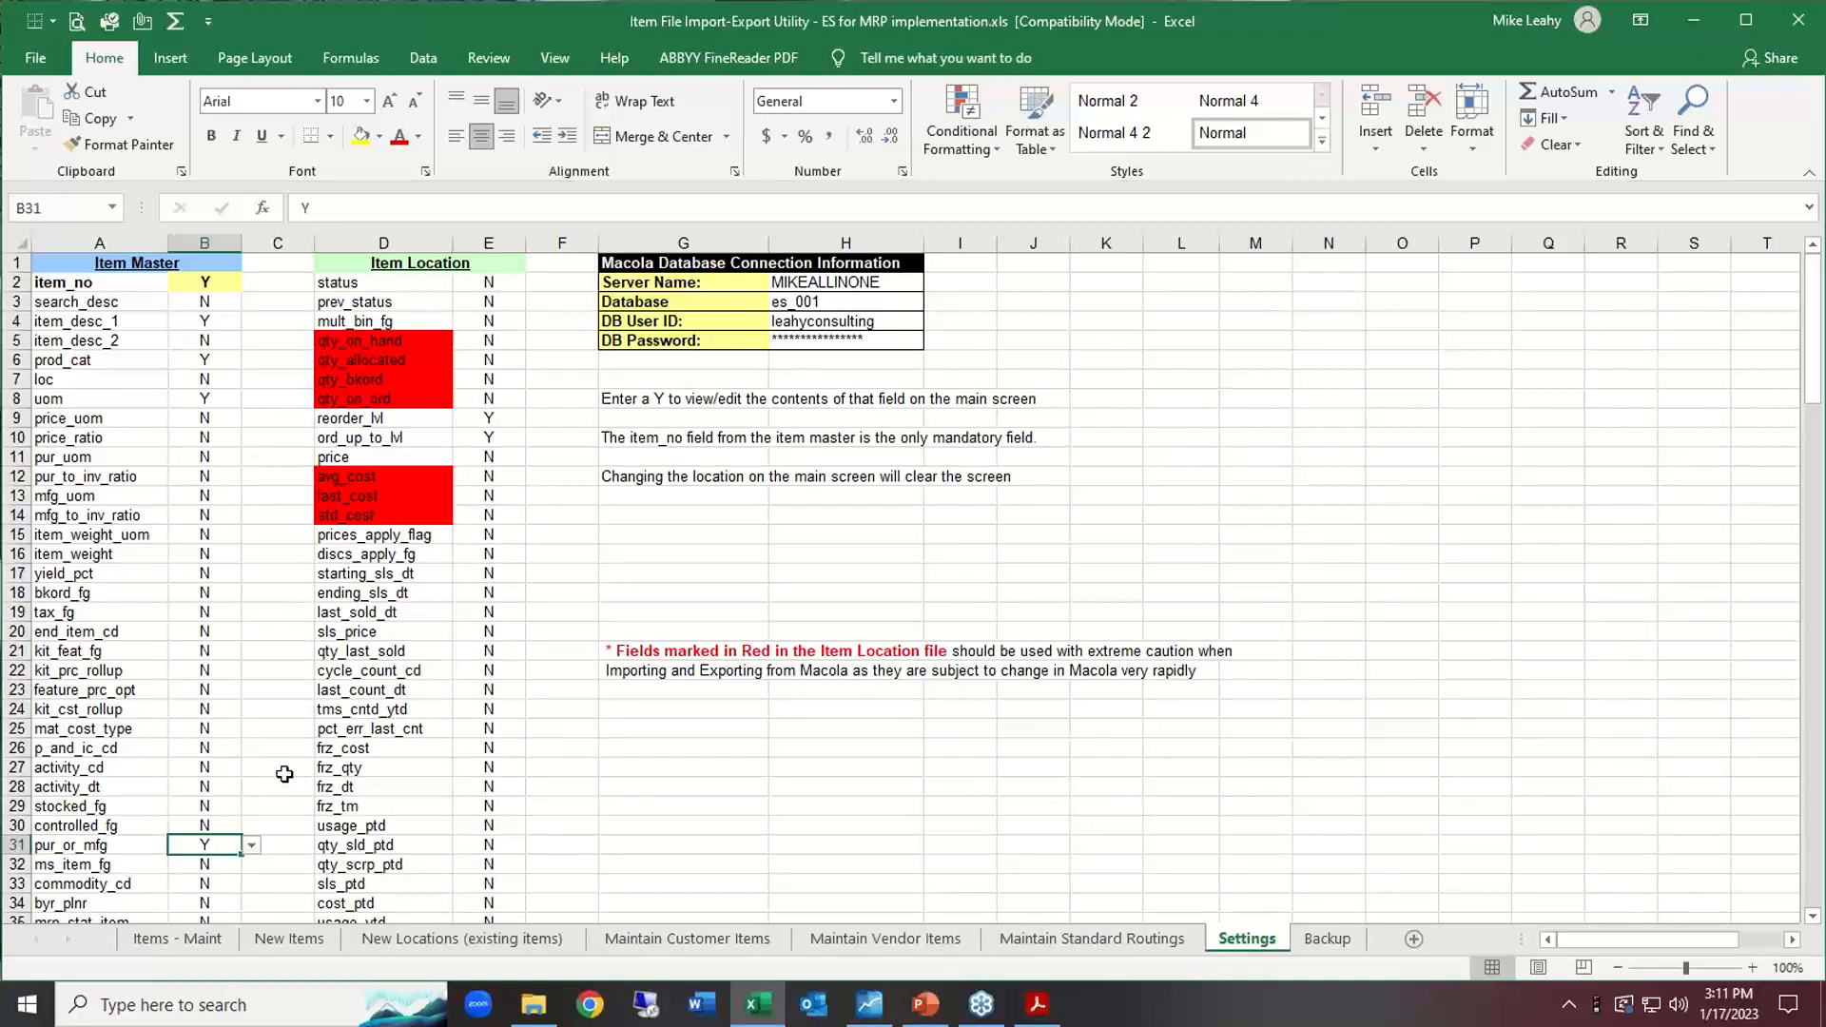
click(483, 439)
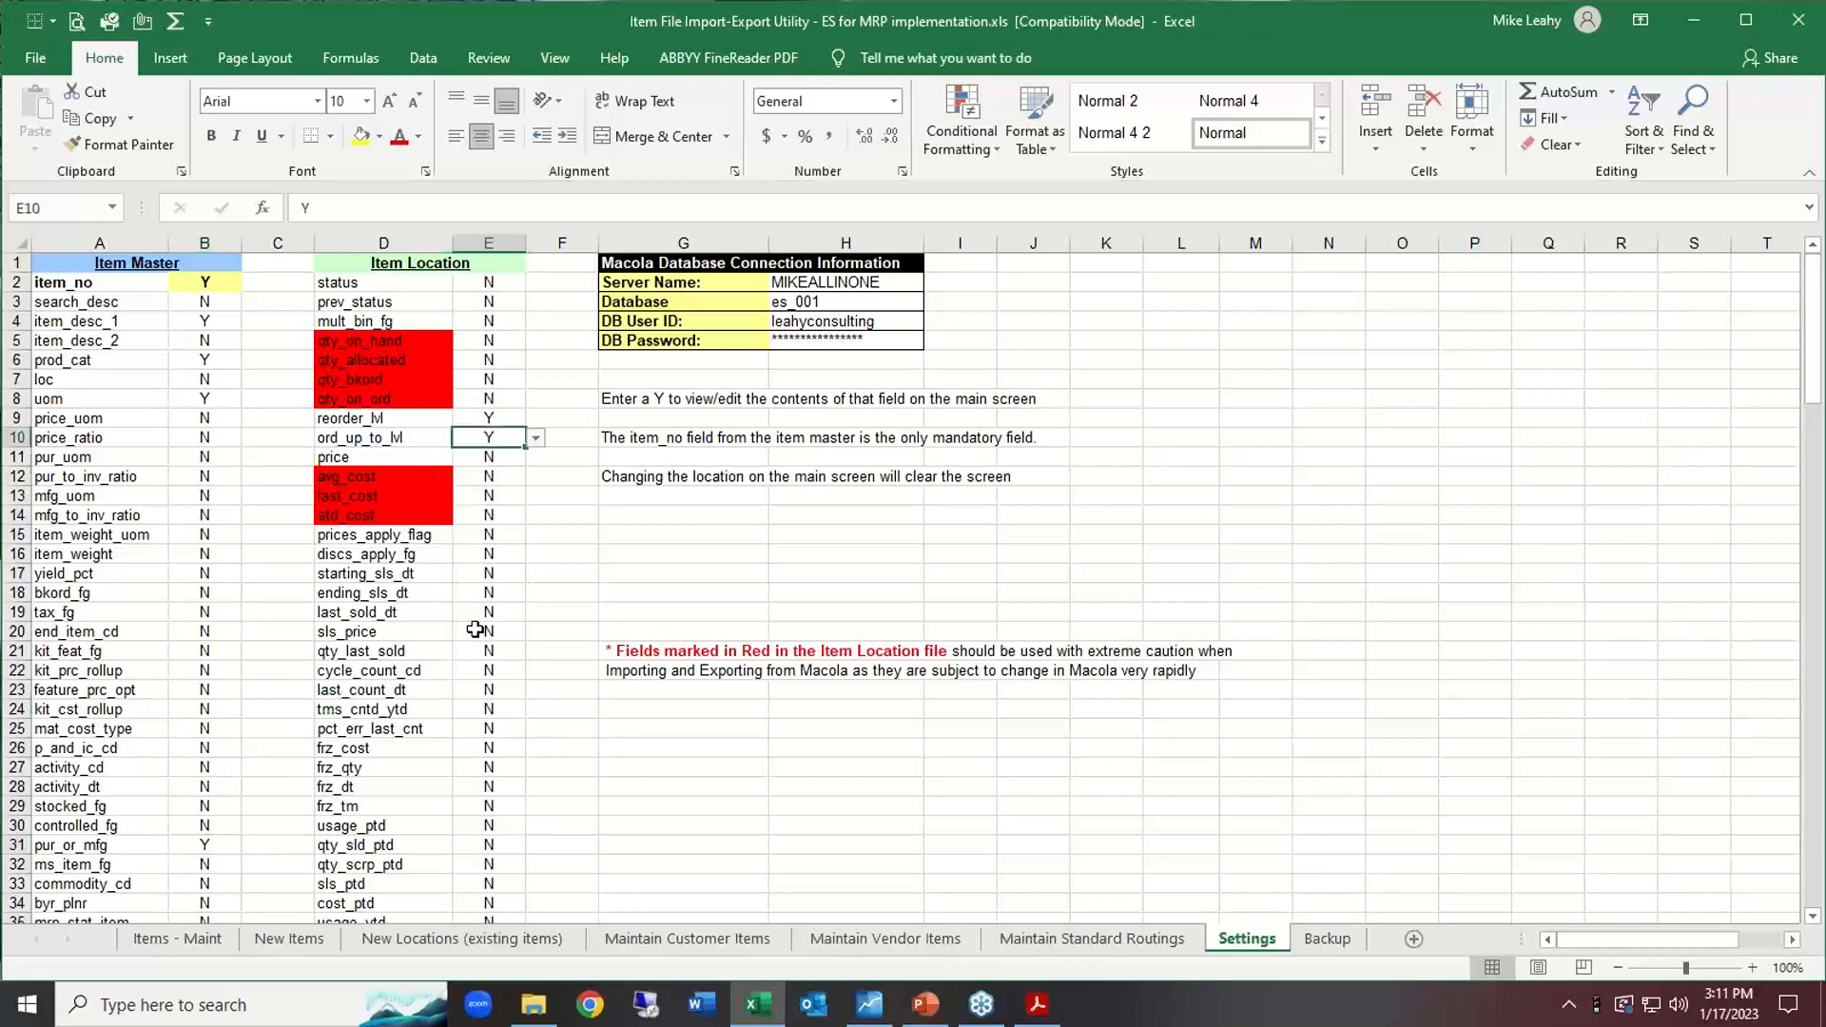
scroll(475, 629, down, 7)
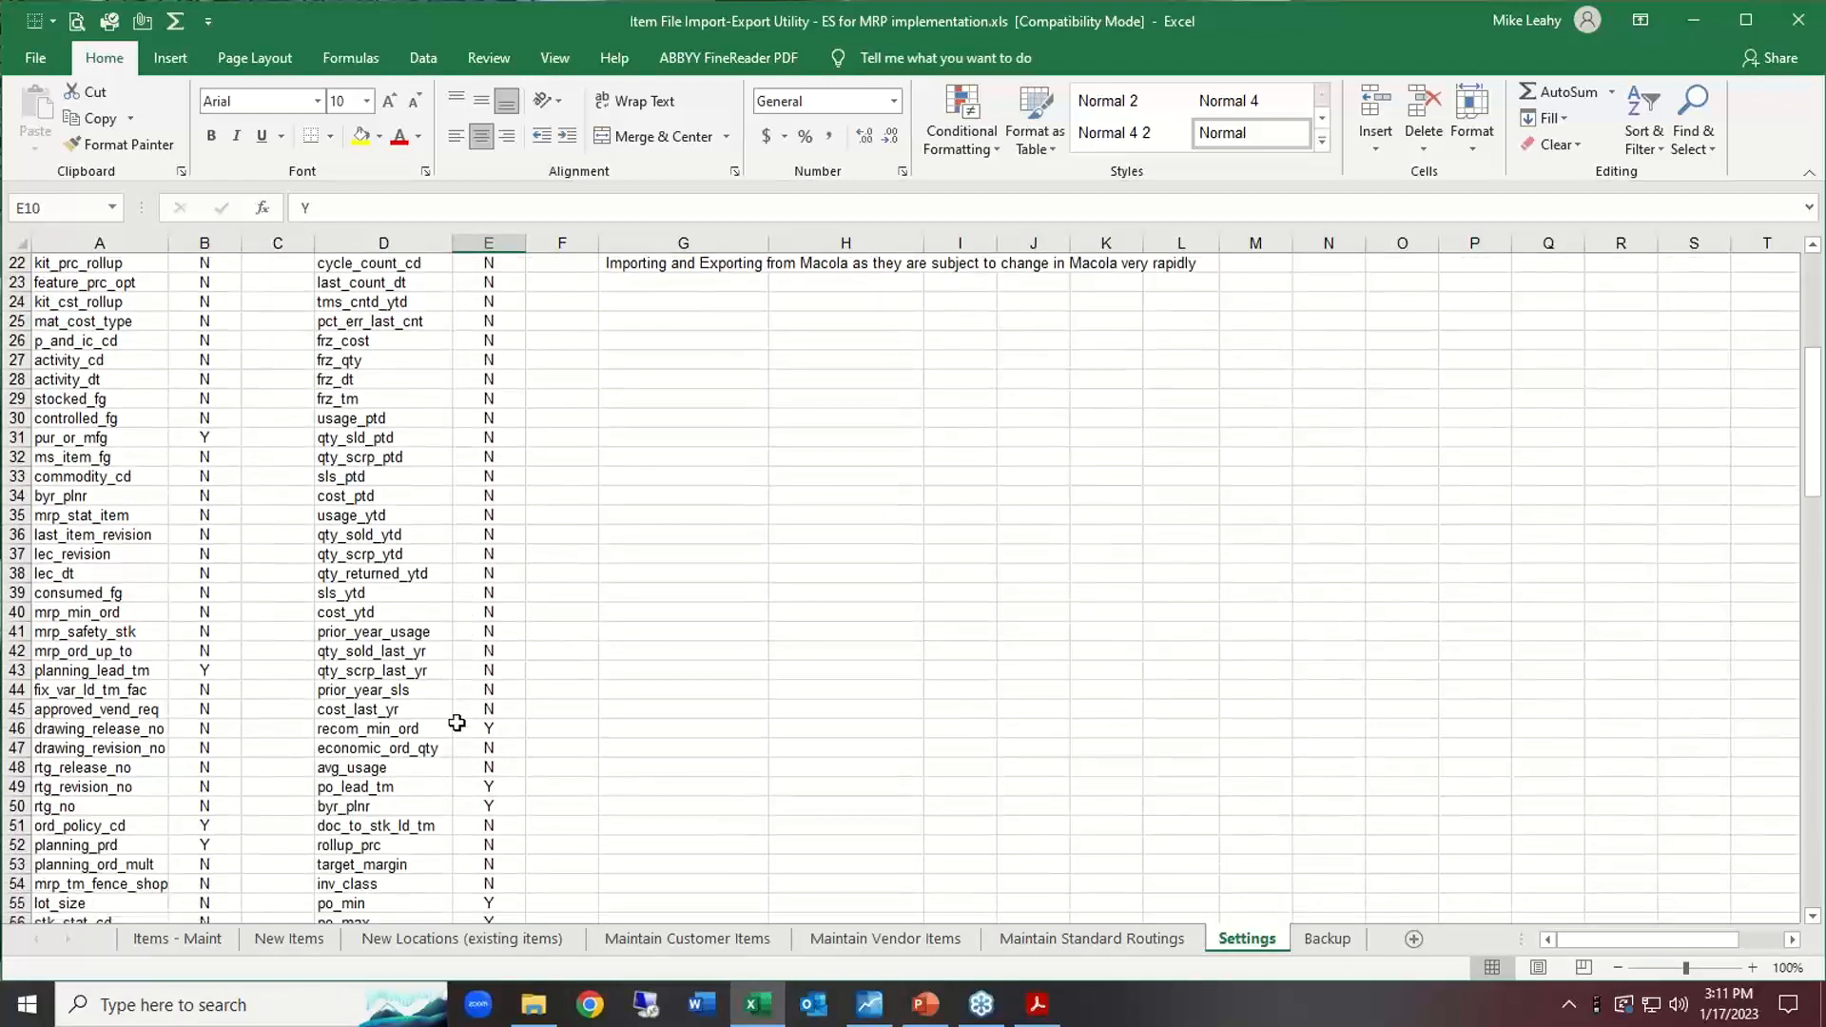
click(475, 728)
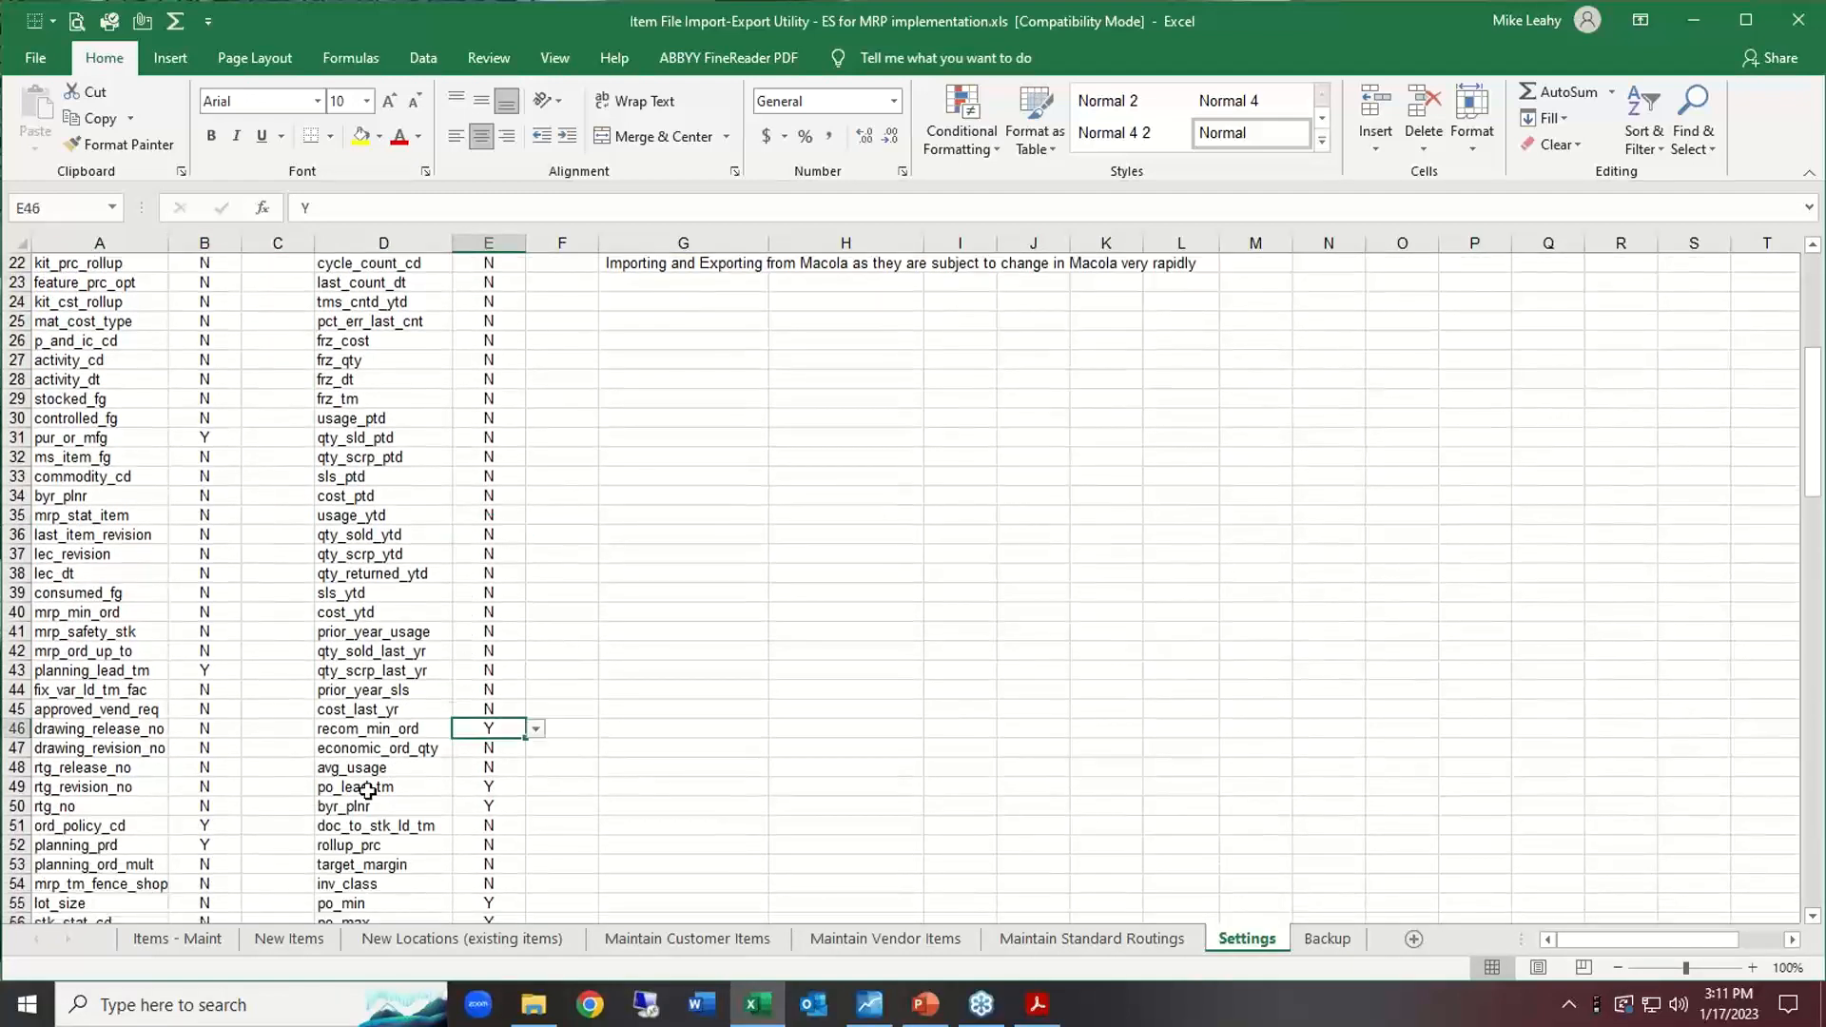
Import the item records for location CA from Macola into the Items - Maint sheet, overwriting the current spreadsheet.
click(196, 938)
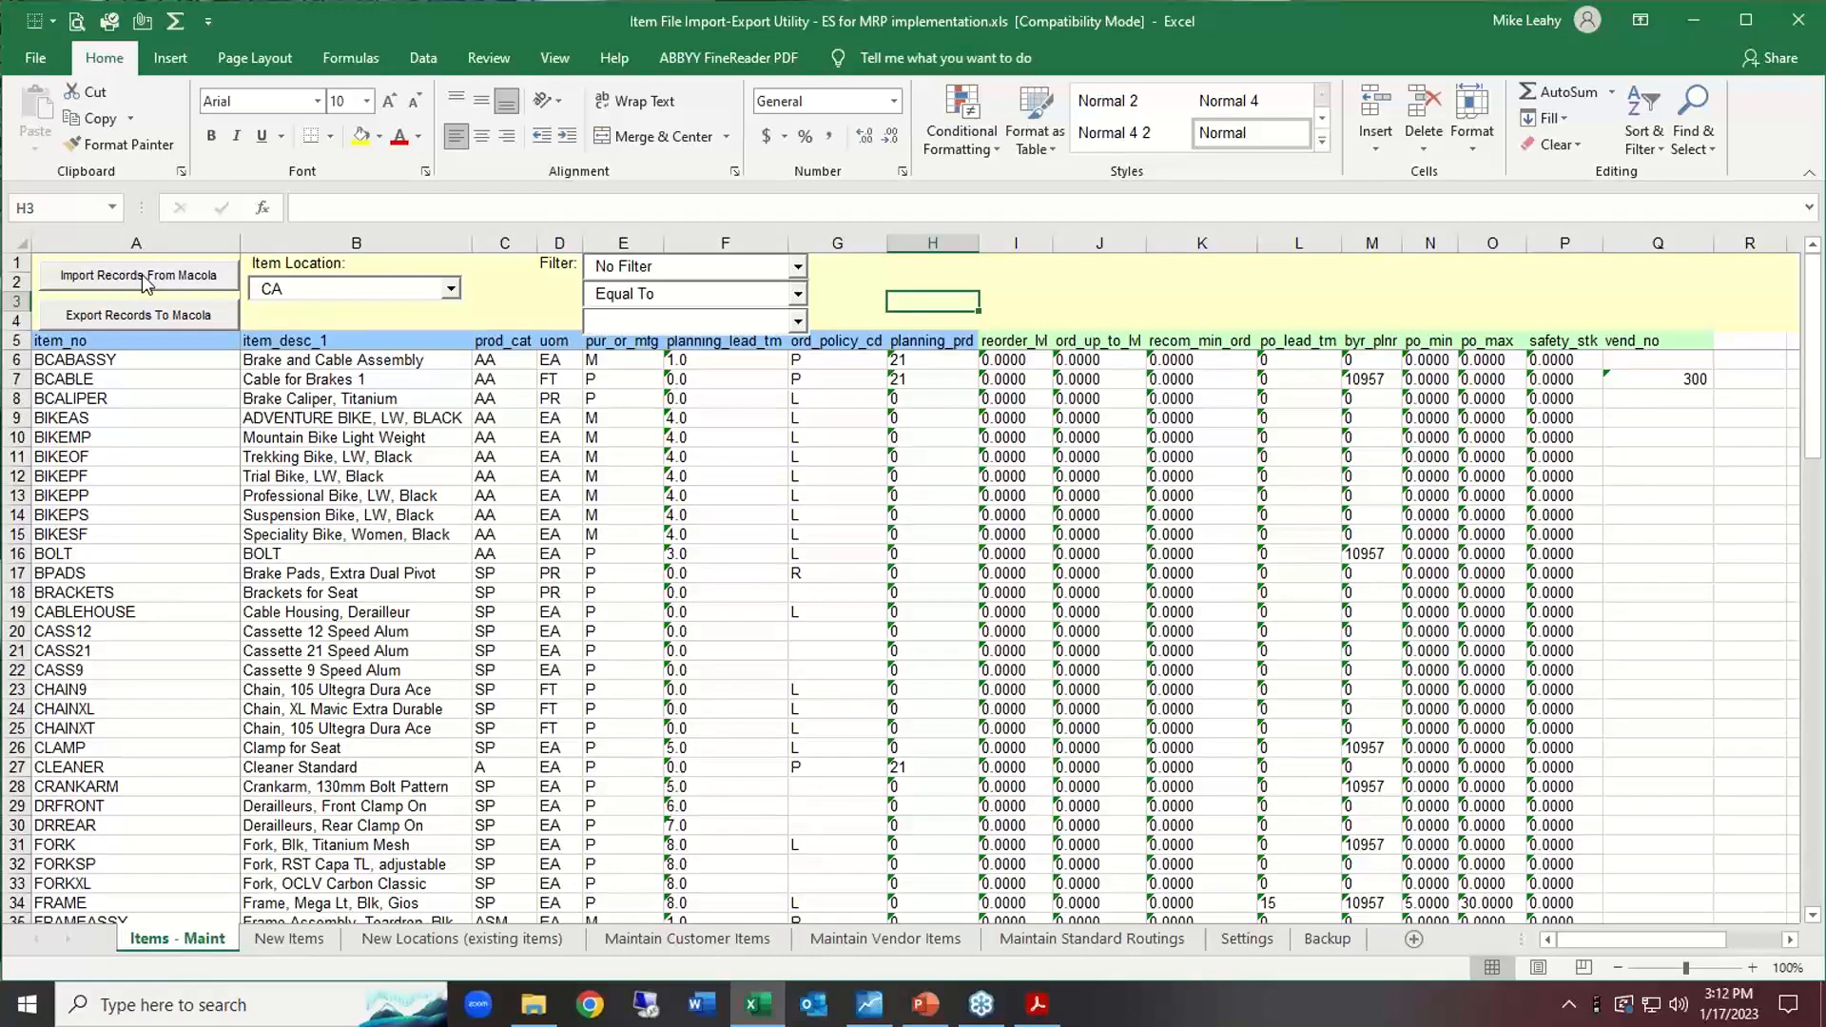
click(141, 274)
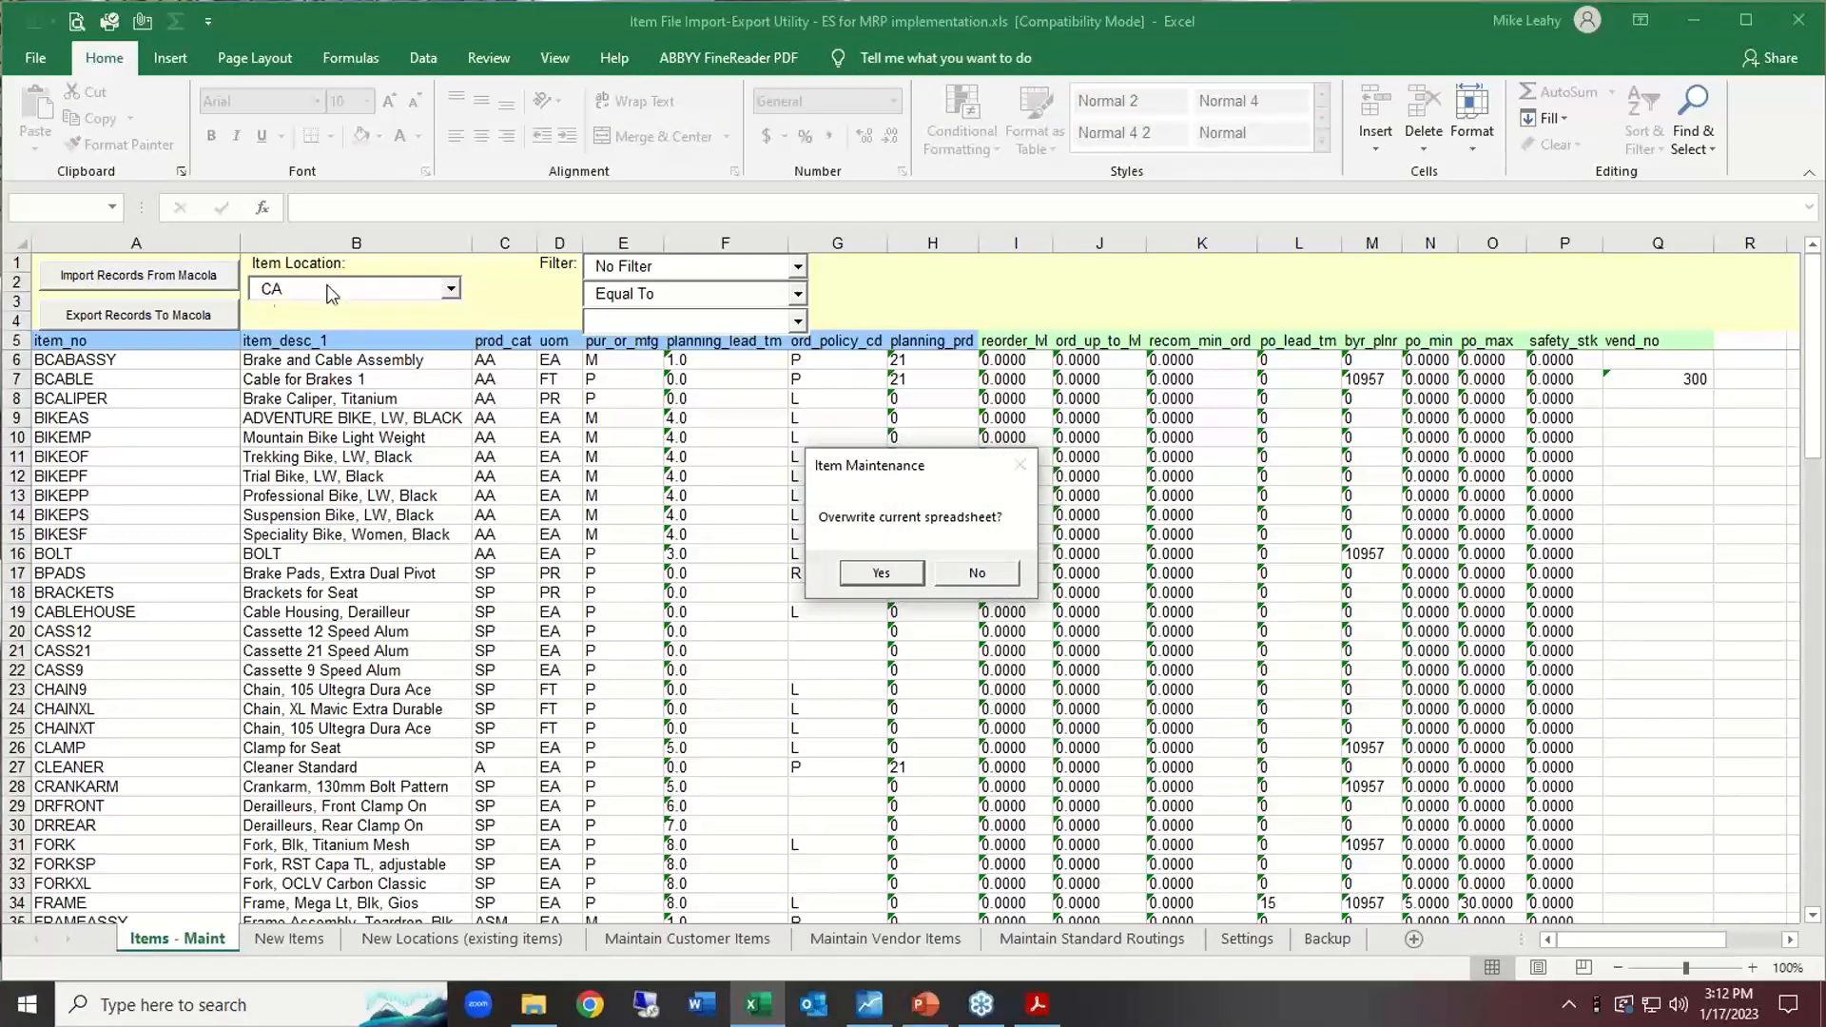
click(881, 573)
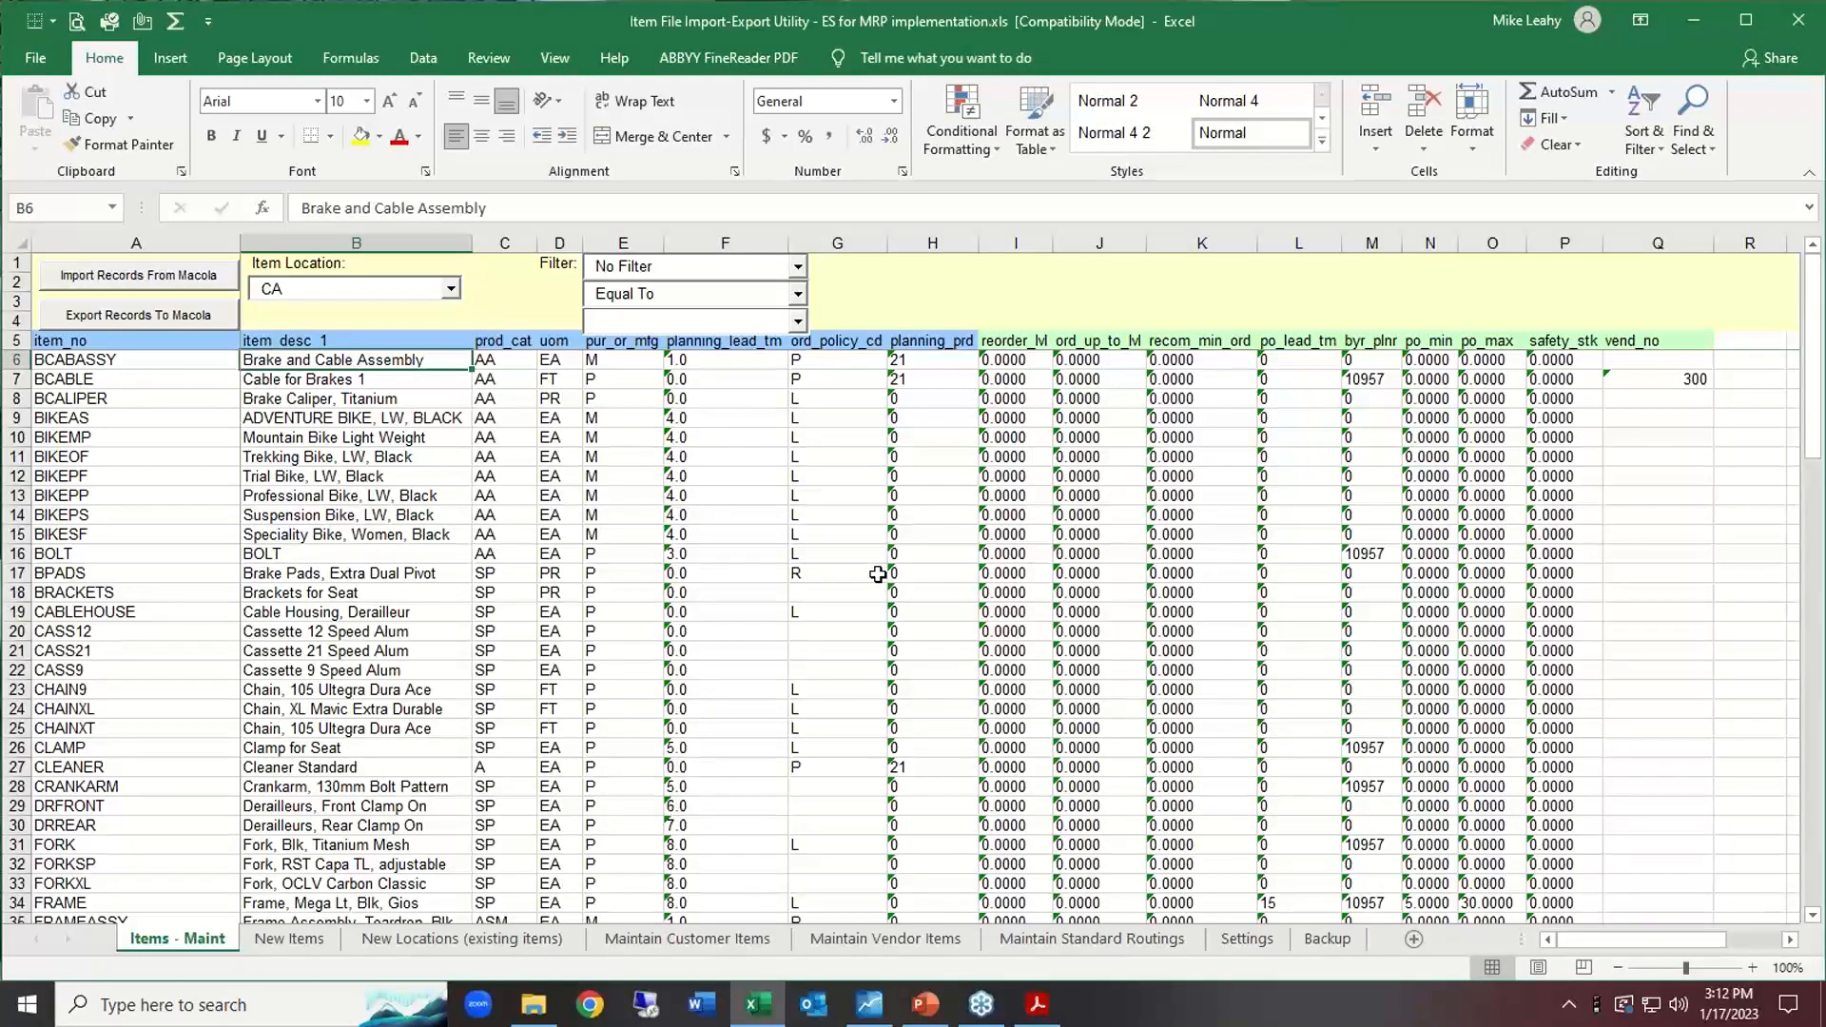
click(145, 282)
click(854, 584)
Change the prod_cat to BB for the items from BCABASSY through BOLT by copying the first value down.
click(499, 359)
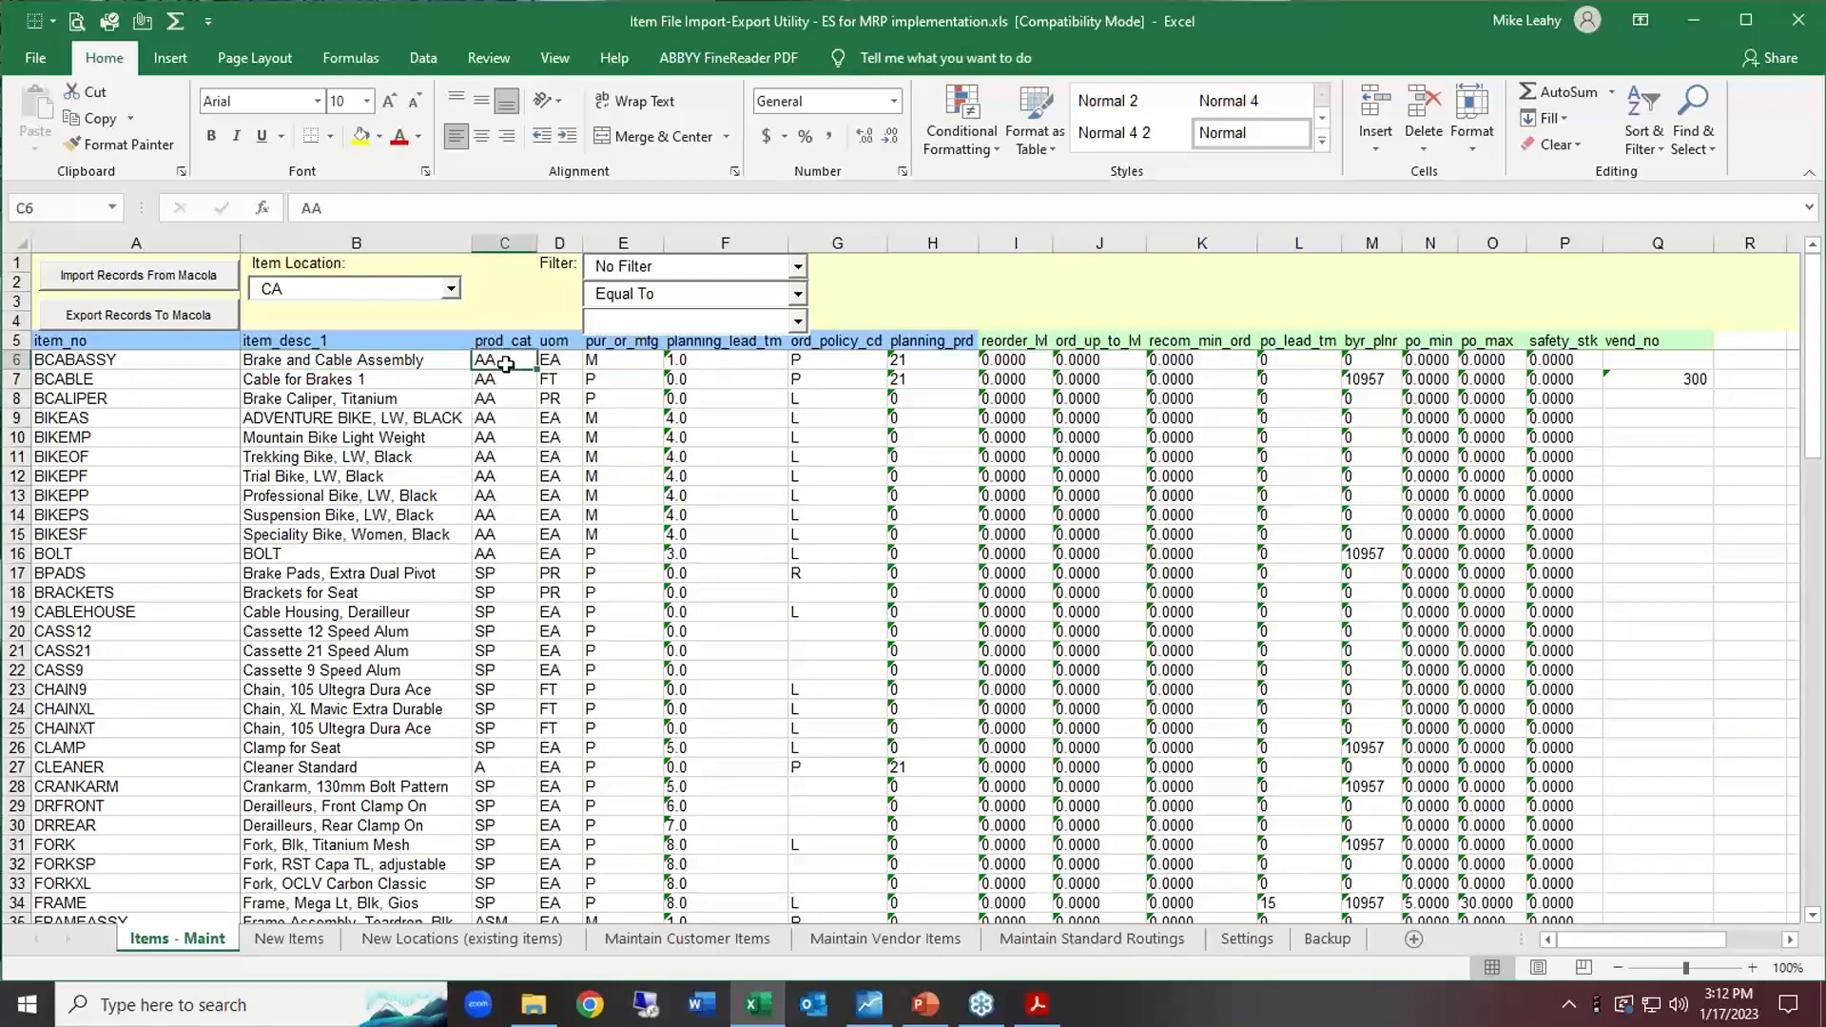
text(BB)
key(ctrl+Return)
key(ctrl+c)
key(shift+Down)
key(shift+Down)
key(shift+Down)
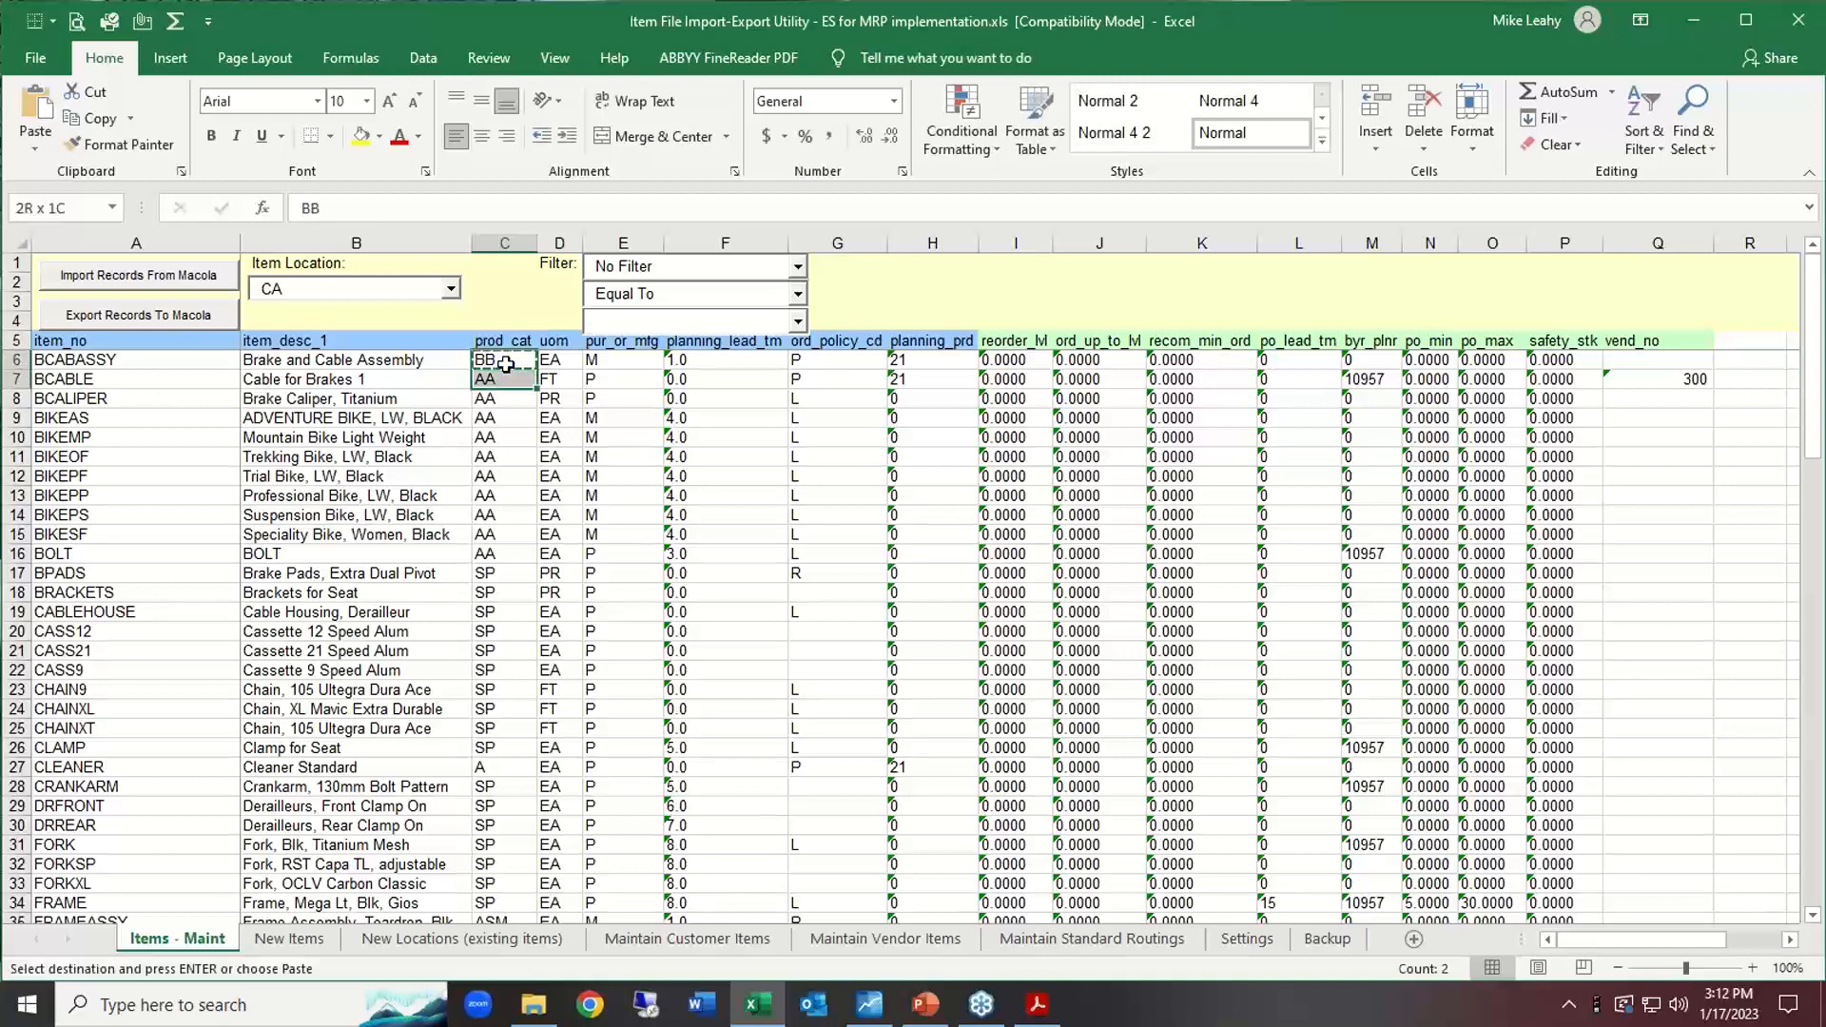
key(shift+Down)
key(shift+Down)
key(shift+Down)
key(shift+Down)
key(shift+Down)
key(shift+Down)
key(shift+Down)
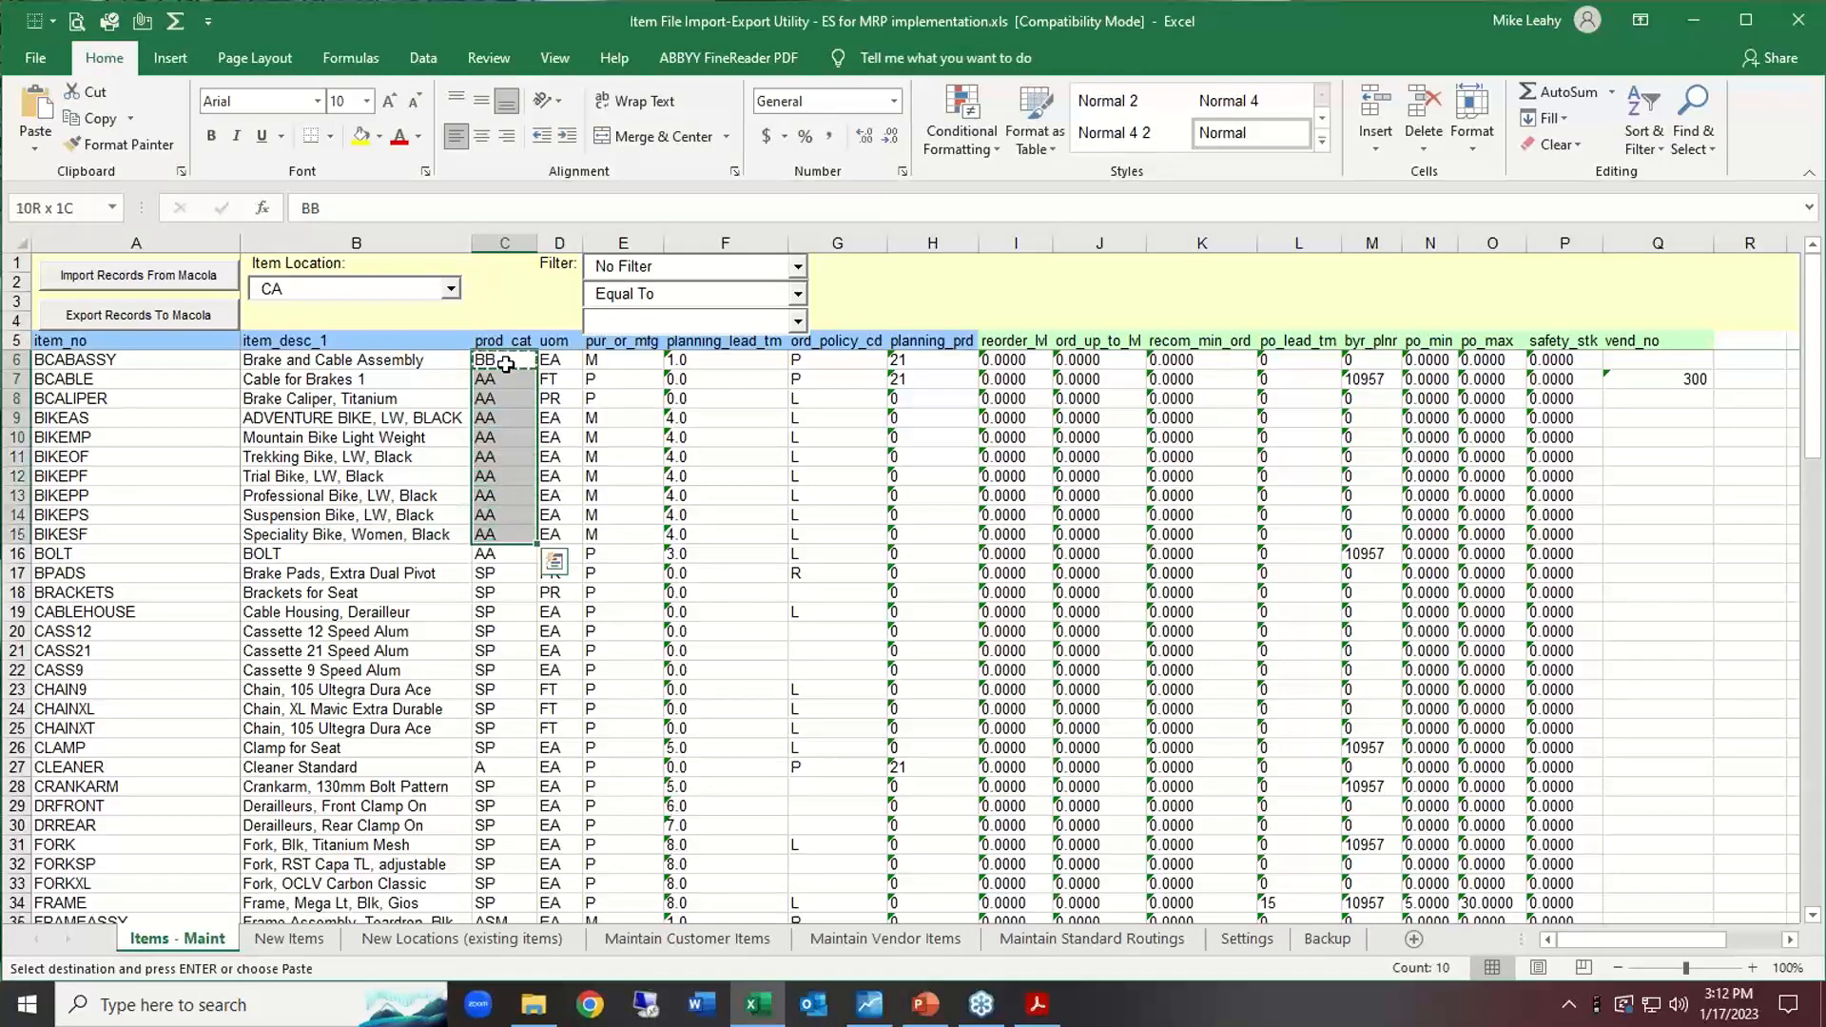
key(Return)
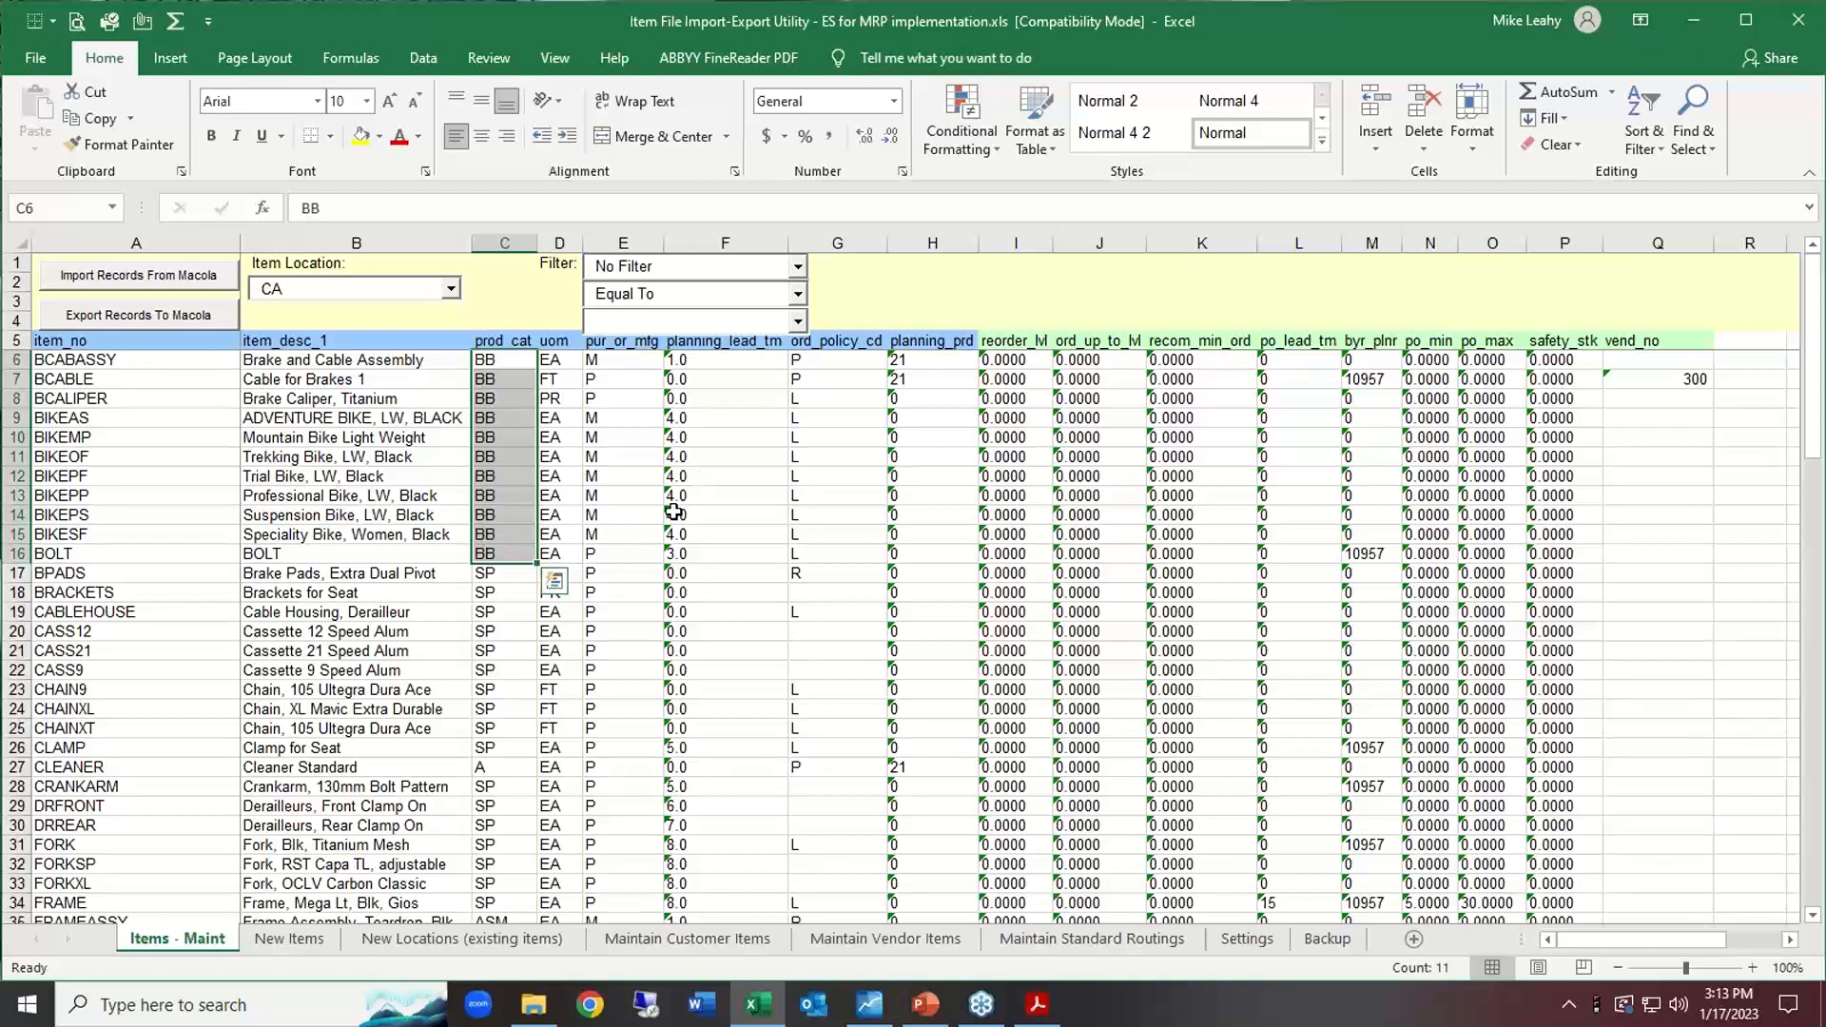
Review the item records on the Backup sheet and return to the Items - Maint sheet.
click(826, 357)
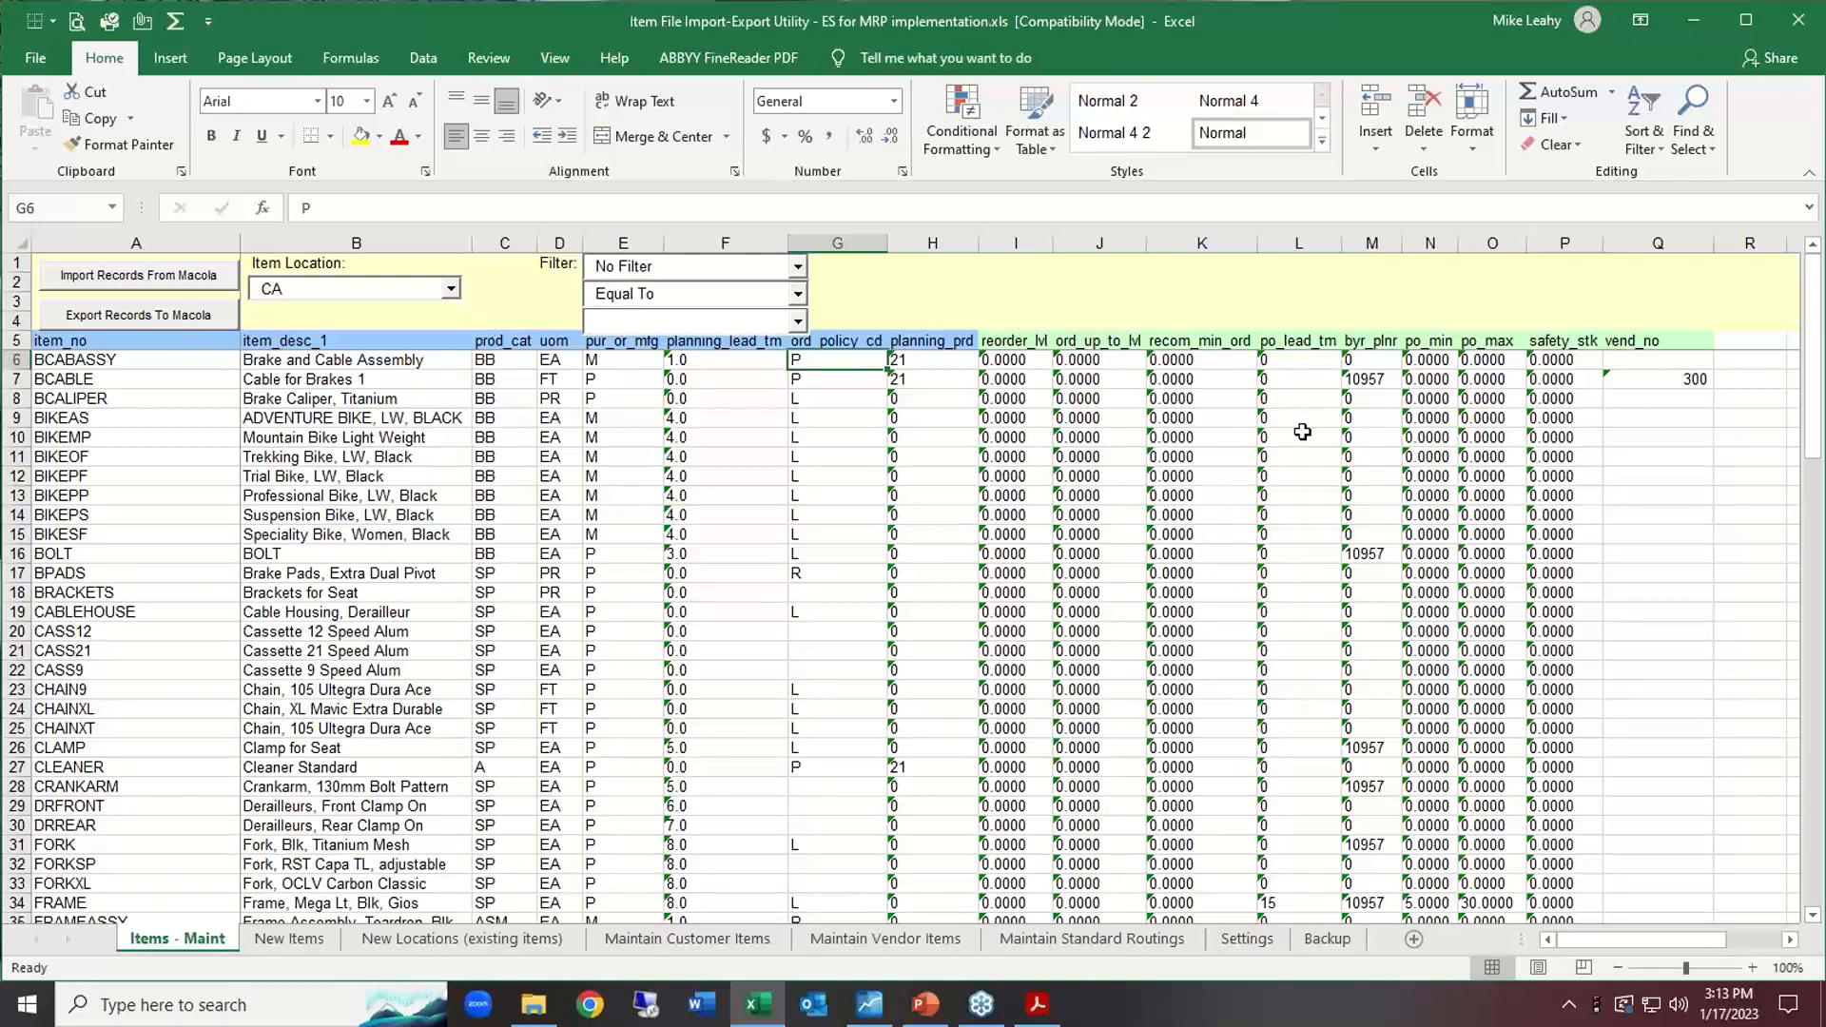
click(1328, 941)
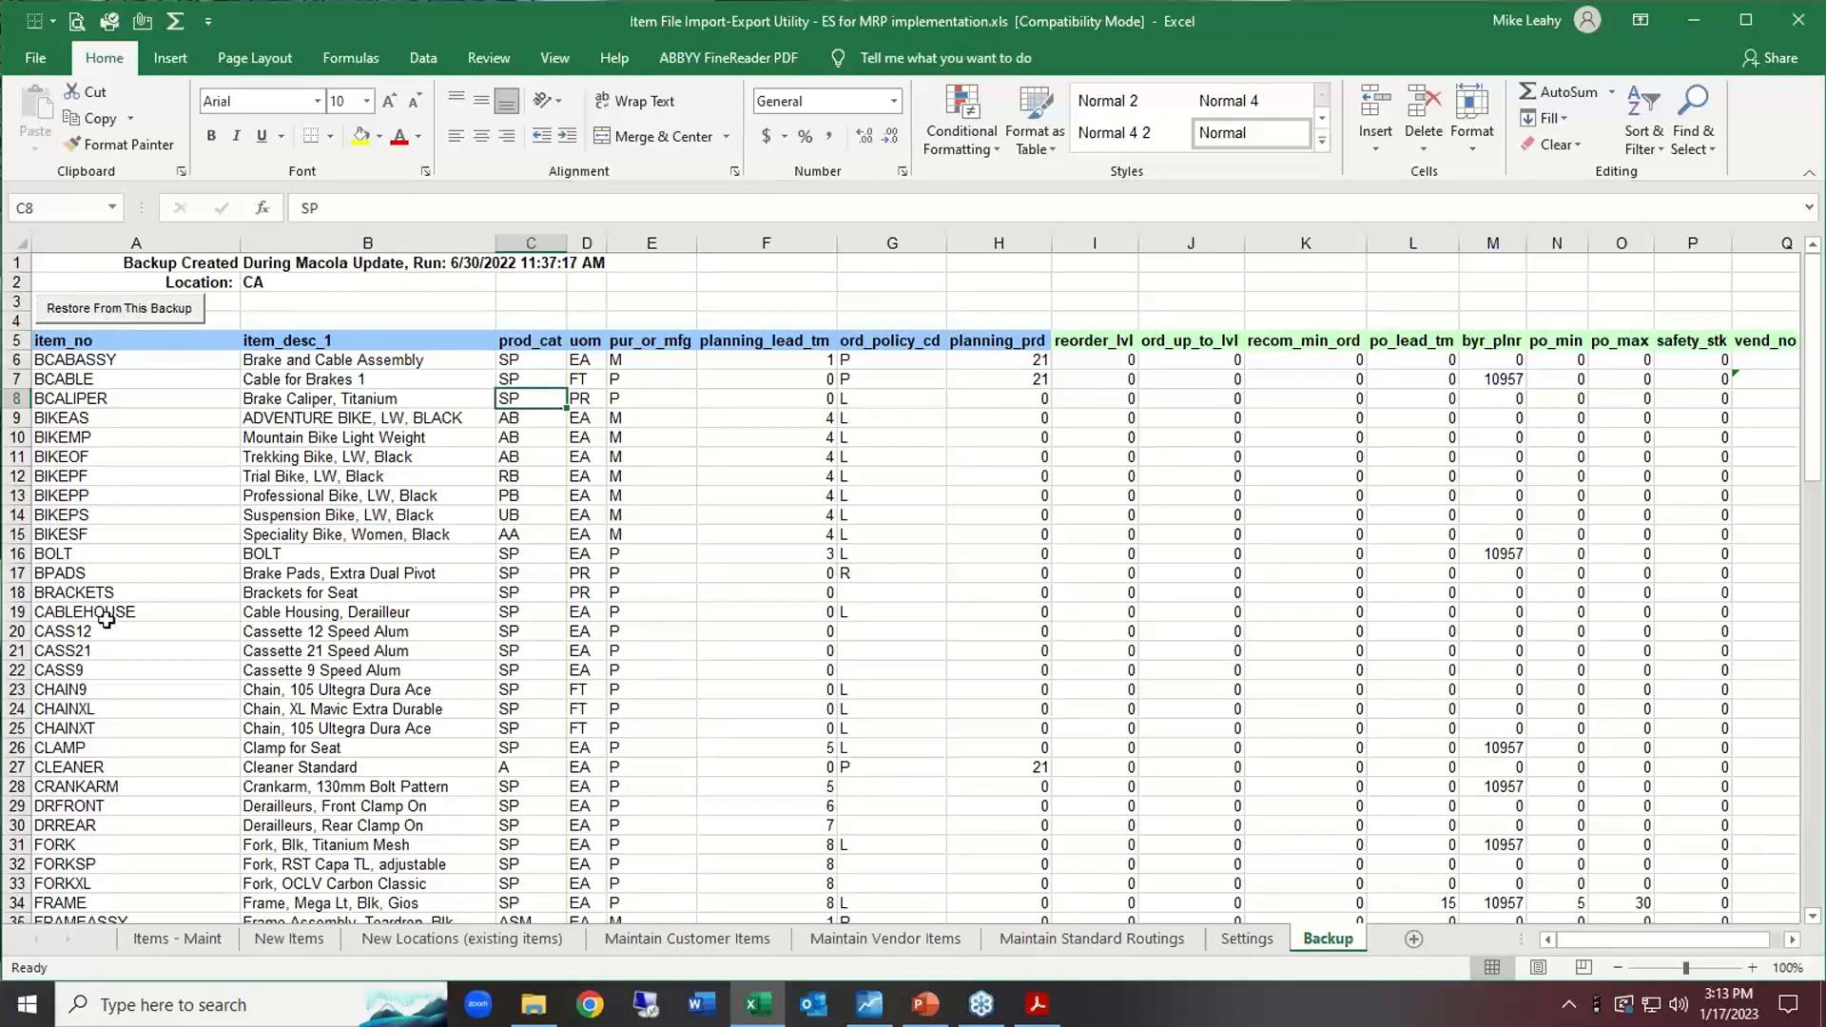
click(171, 939)
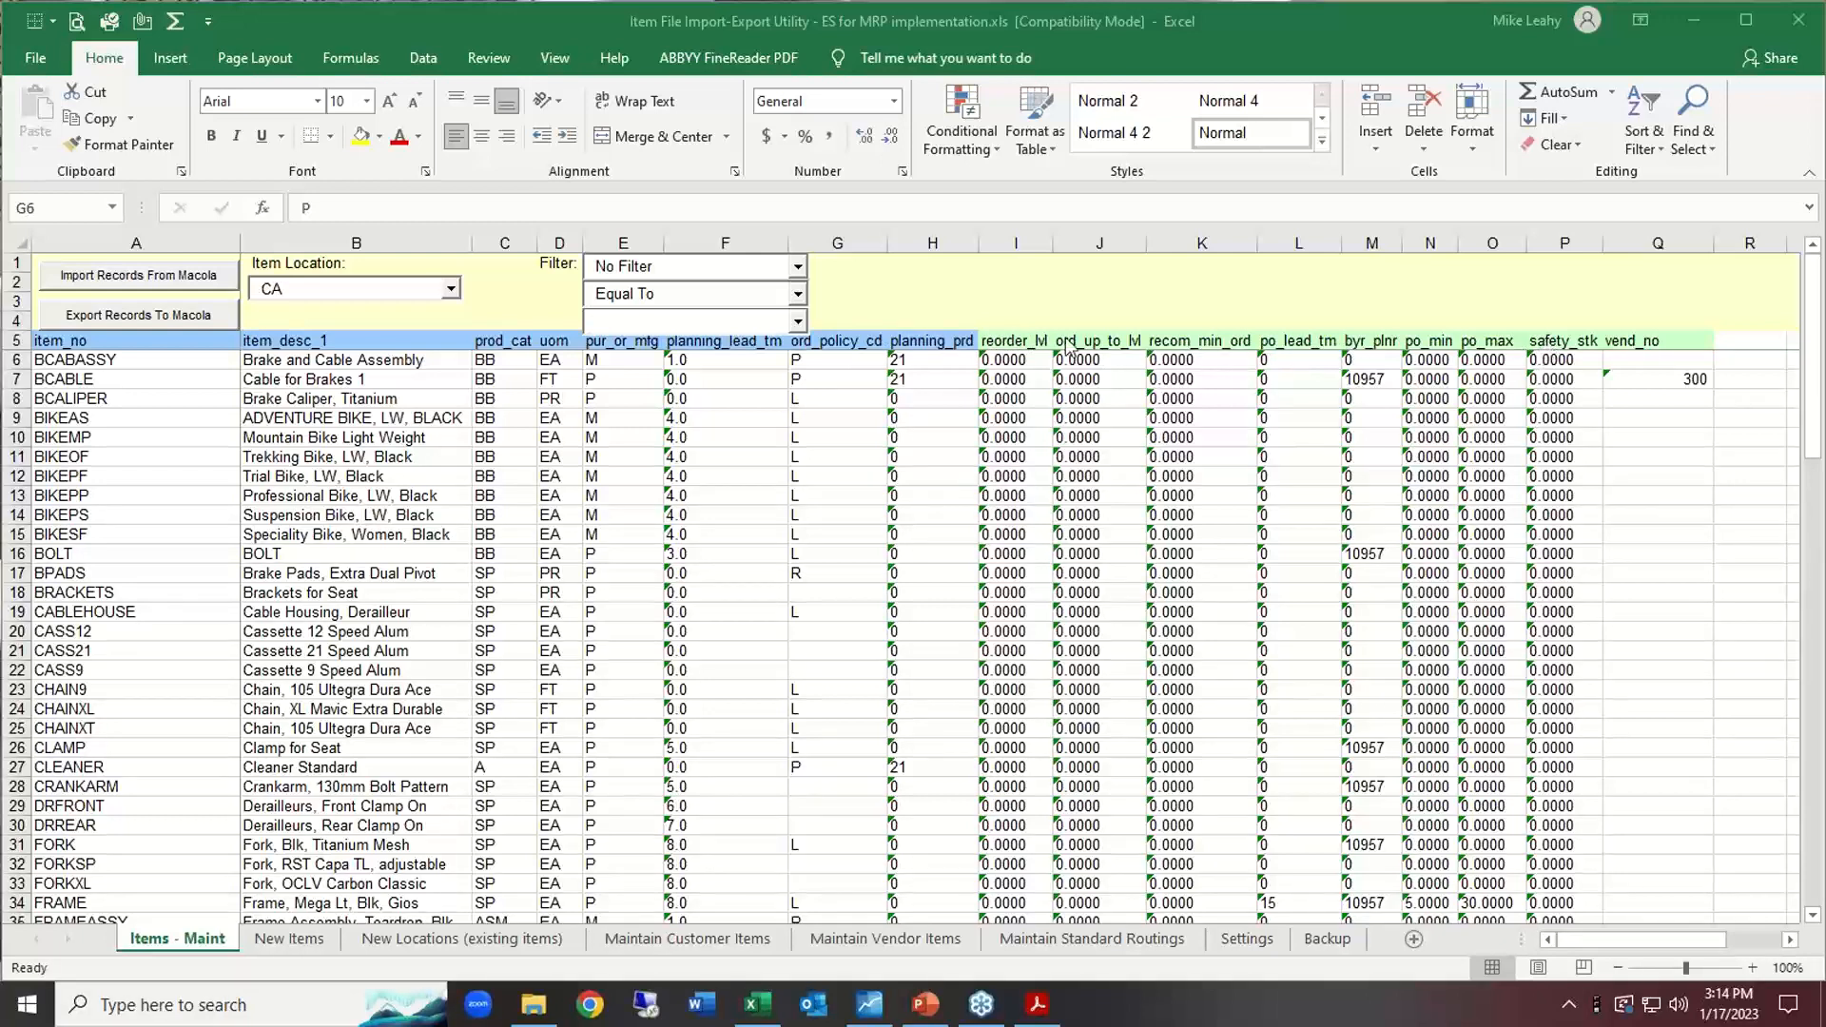
Set the item location to ALL and import the records from Macola, overwriting the current spreadsheet.
click(450, 291)
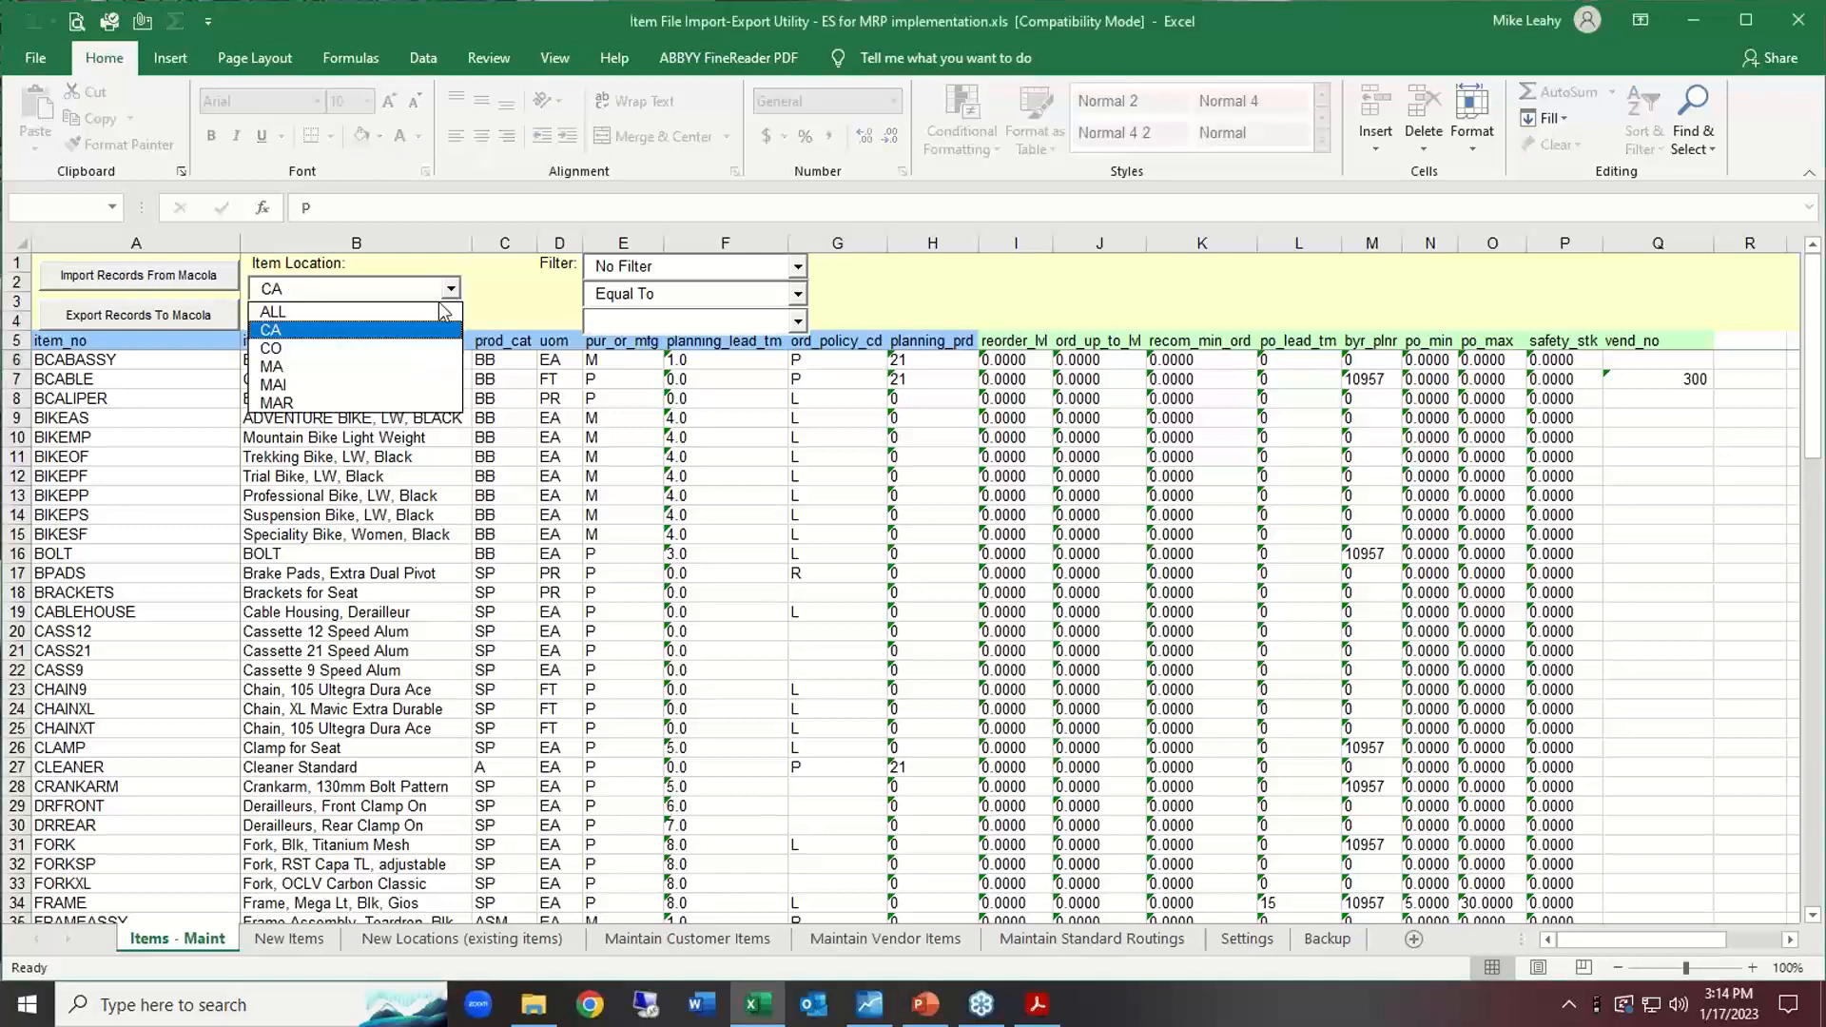
click(399, 312)
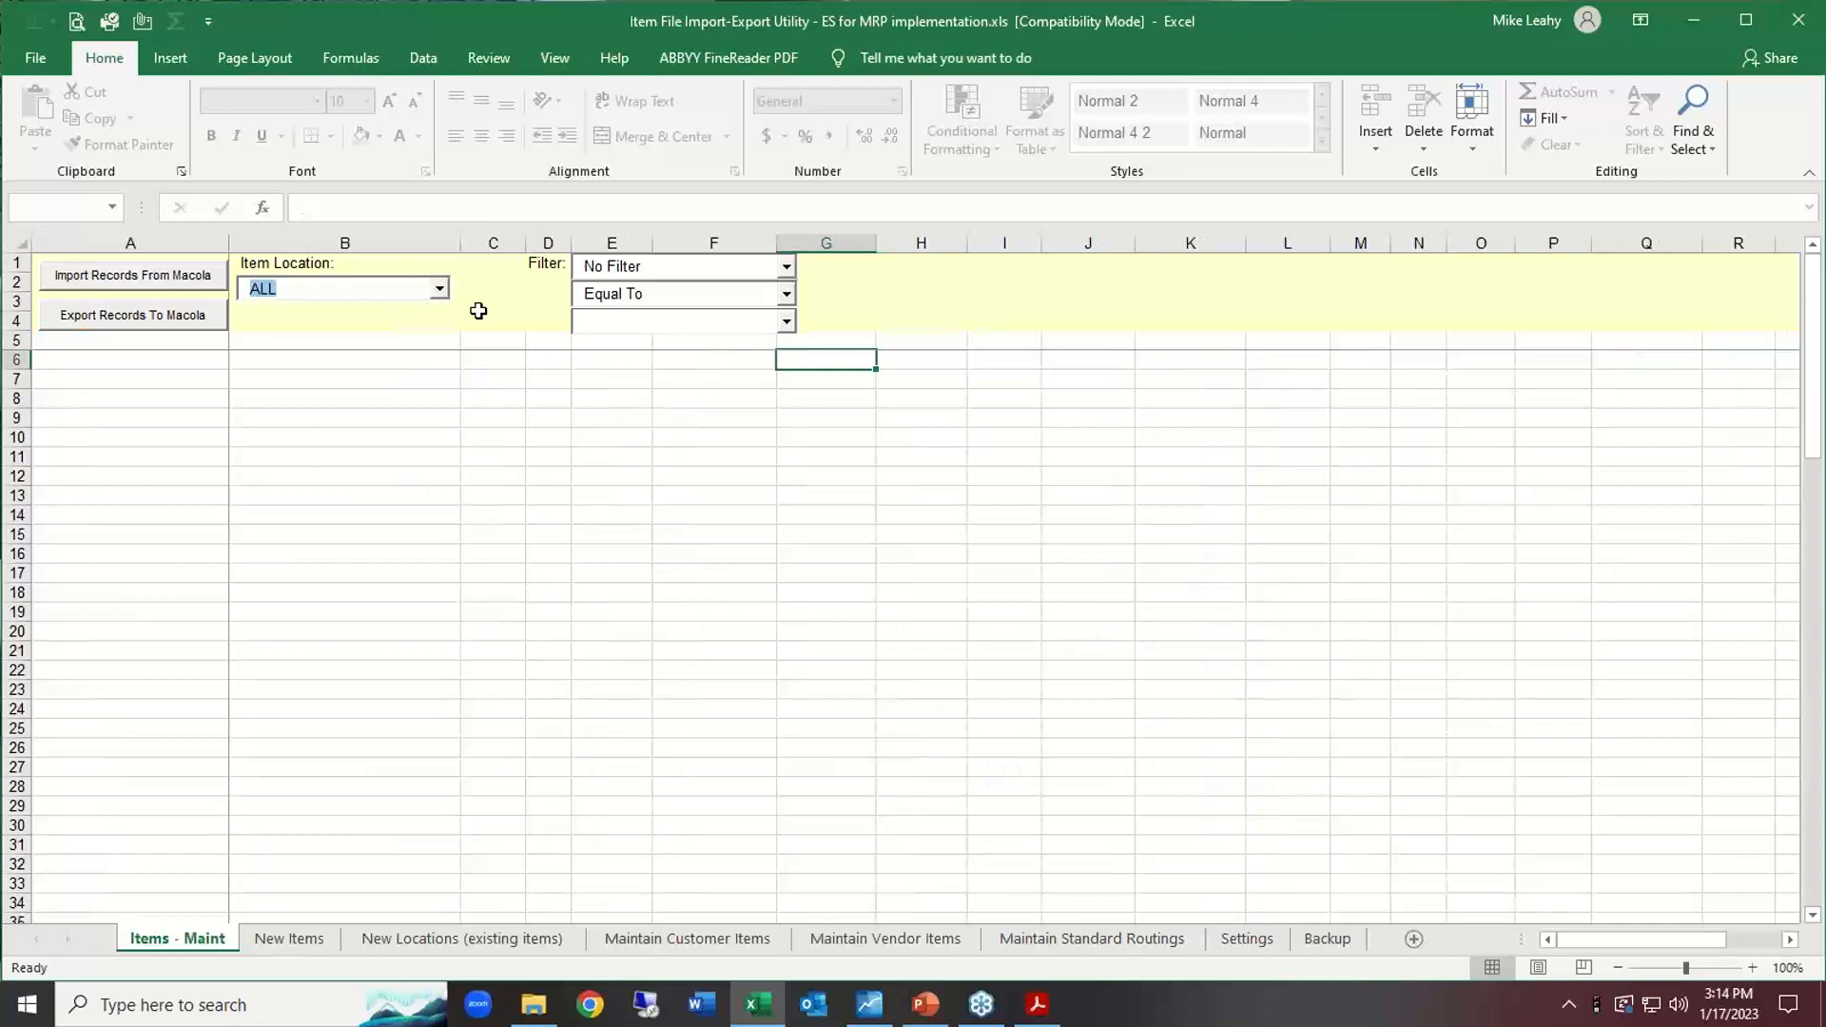
click(133, 279)
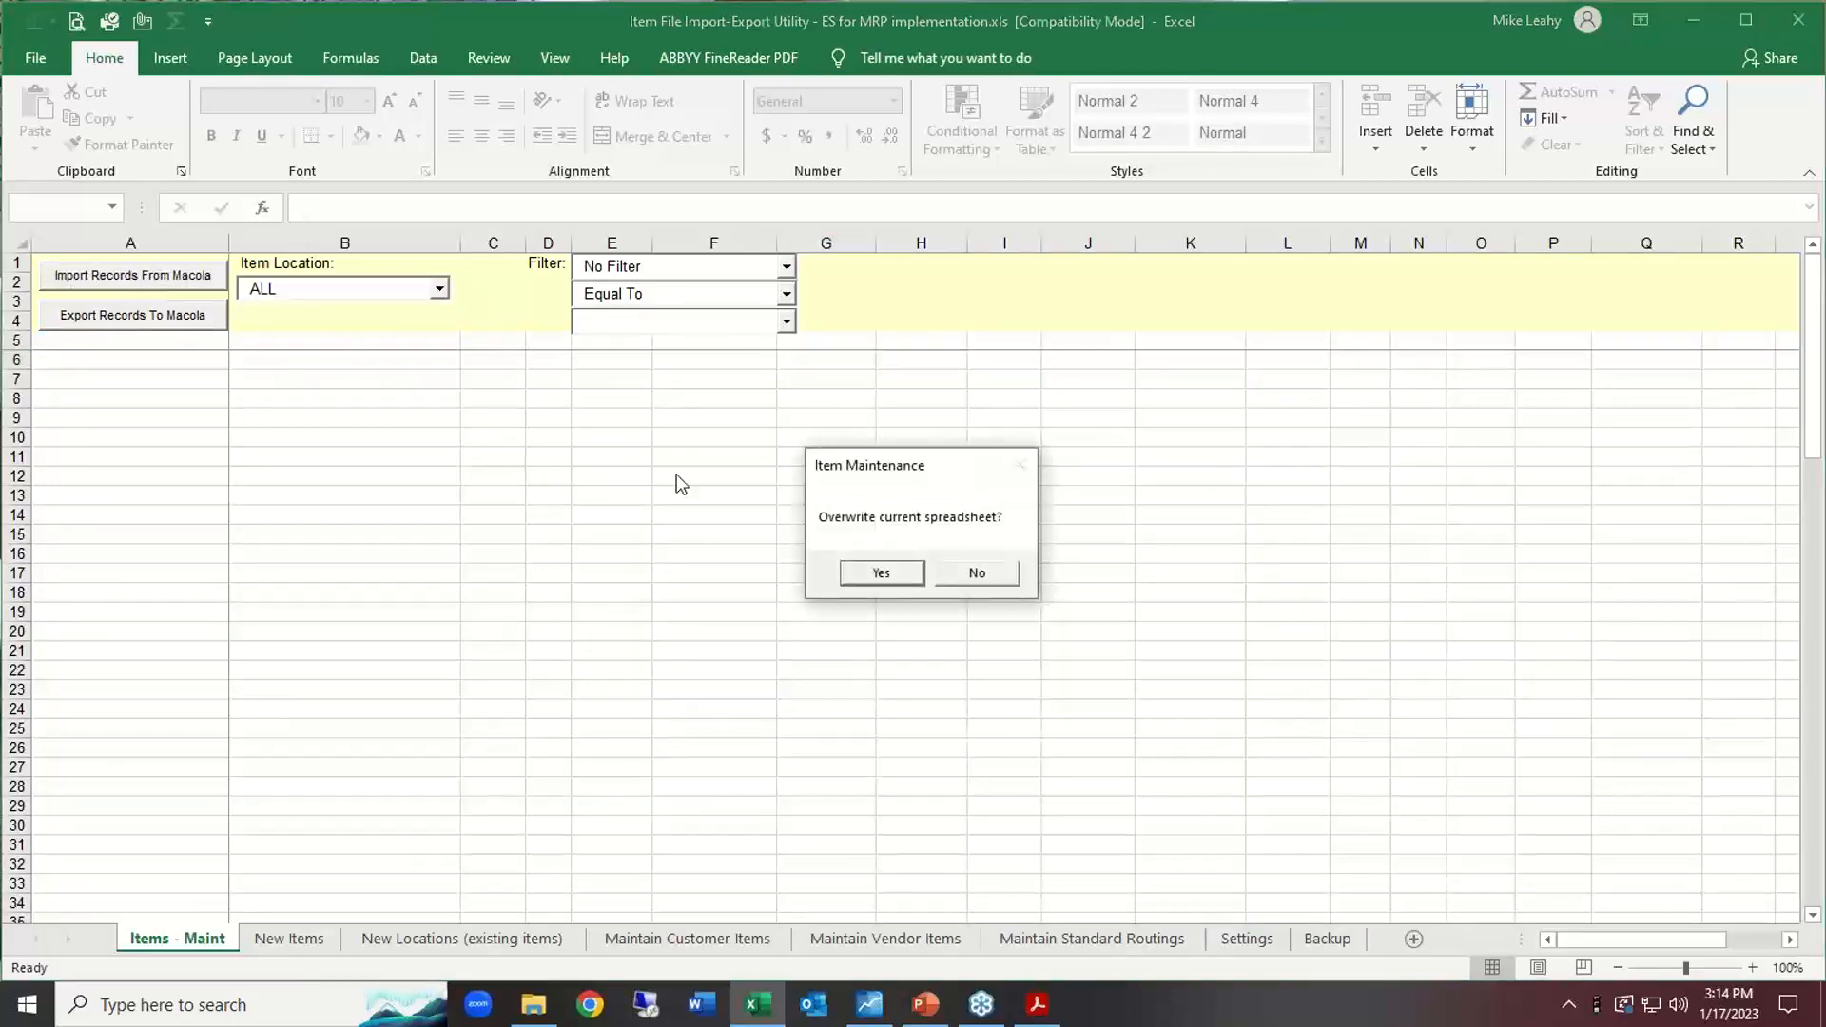
click(861, 569)
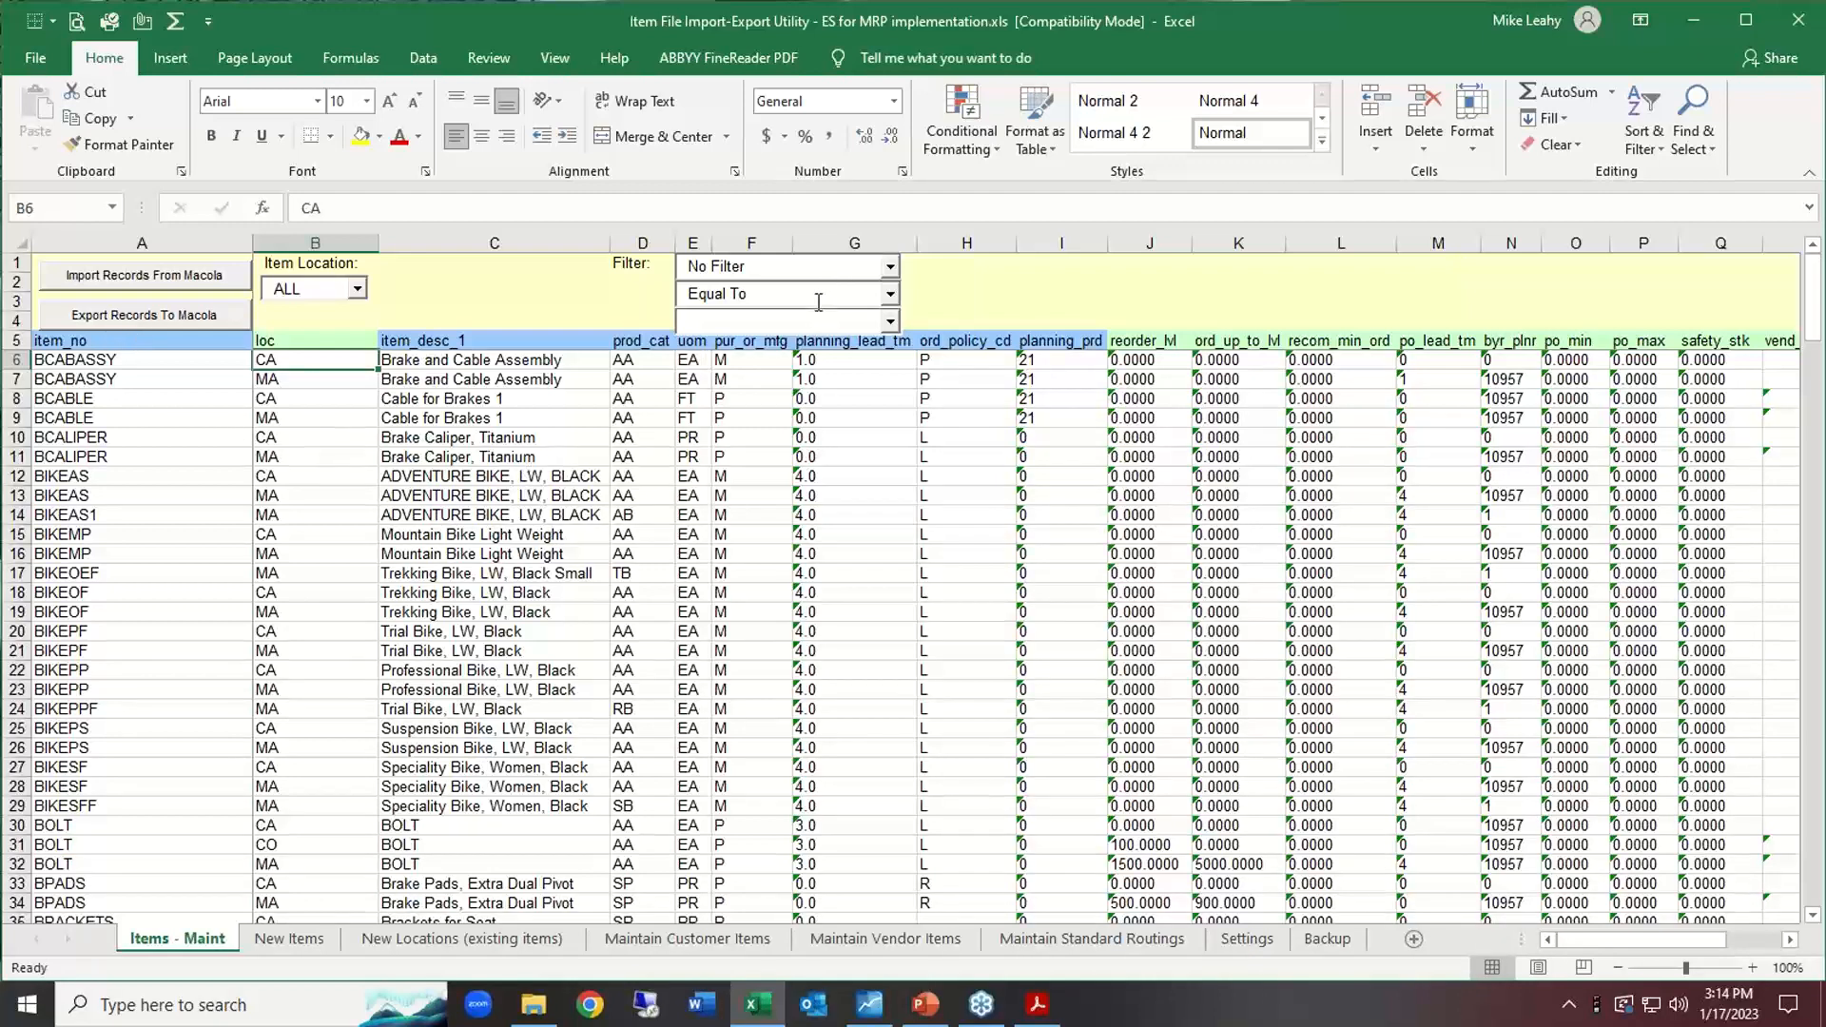
Filter on Item Master - prod_cat Equal To AA and import the matching records from Macola, overwriting the current spreadsheet.
click(774, 270)
click(890, 266)
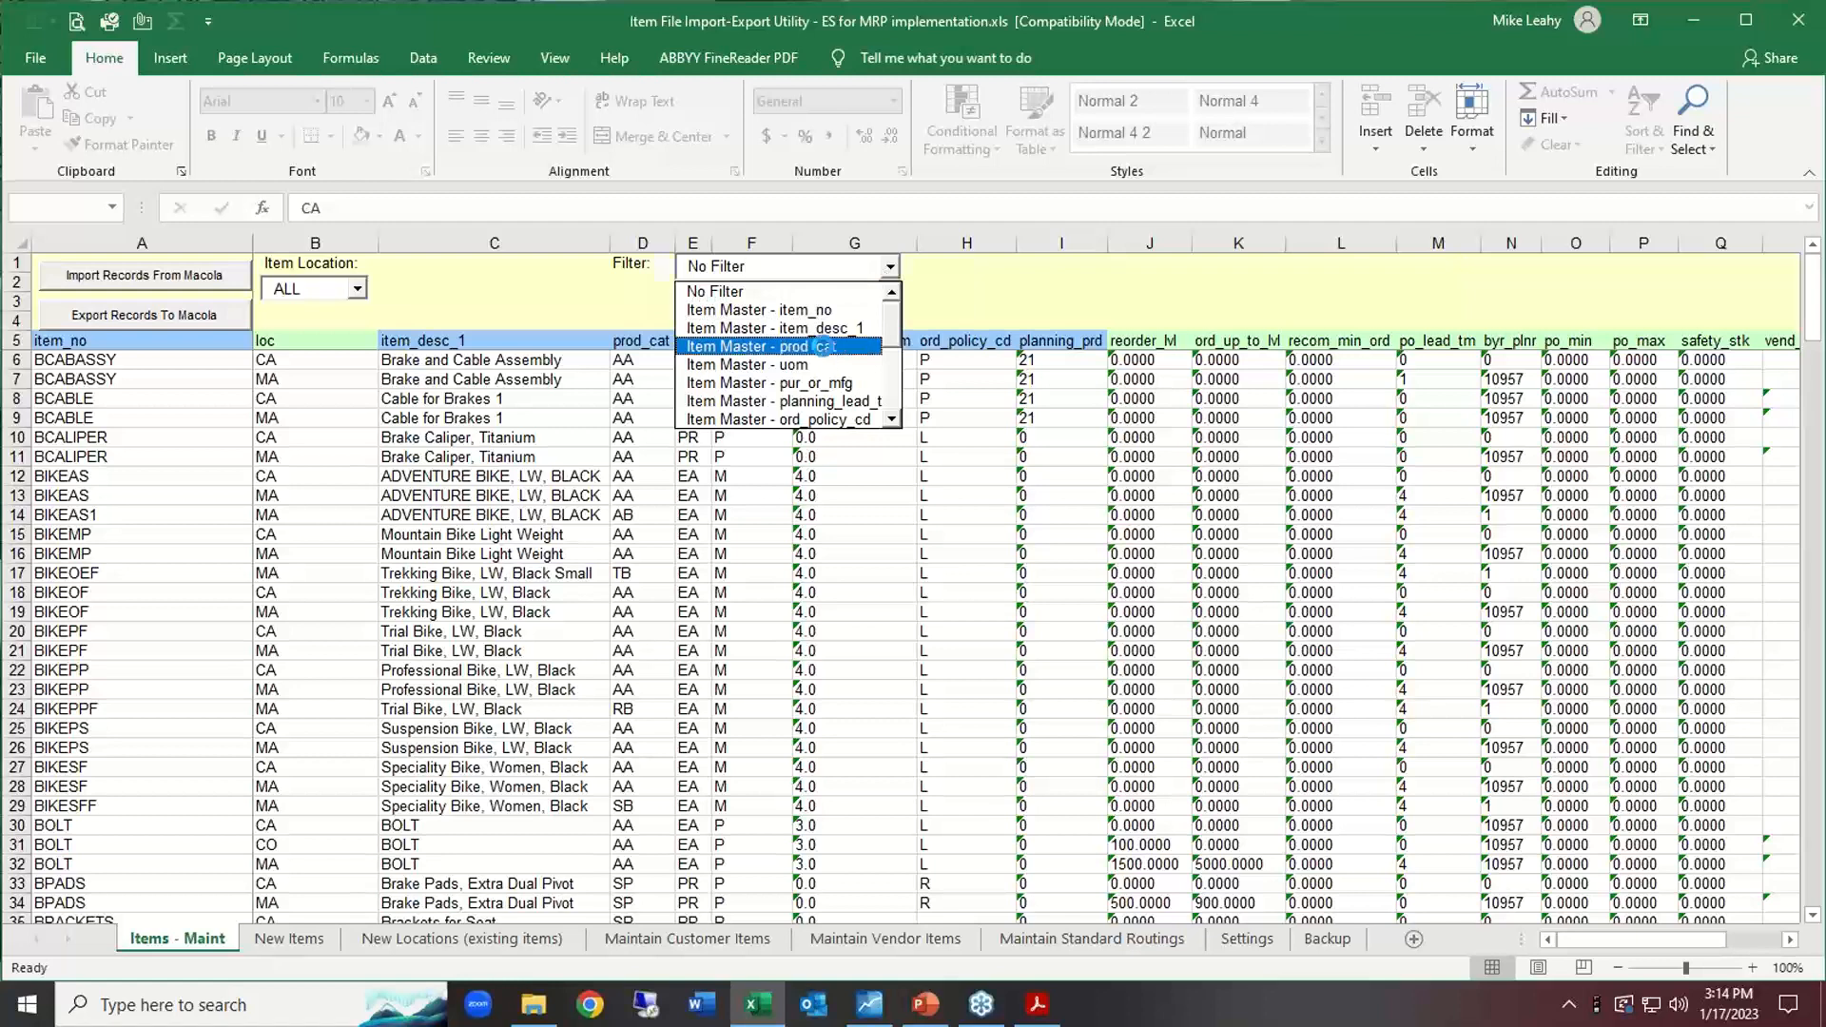
click(824, 347)
click(868, 294)
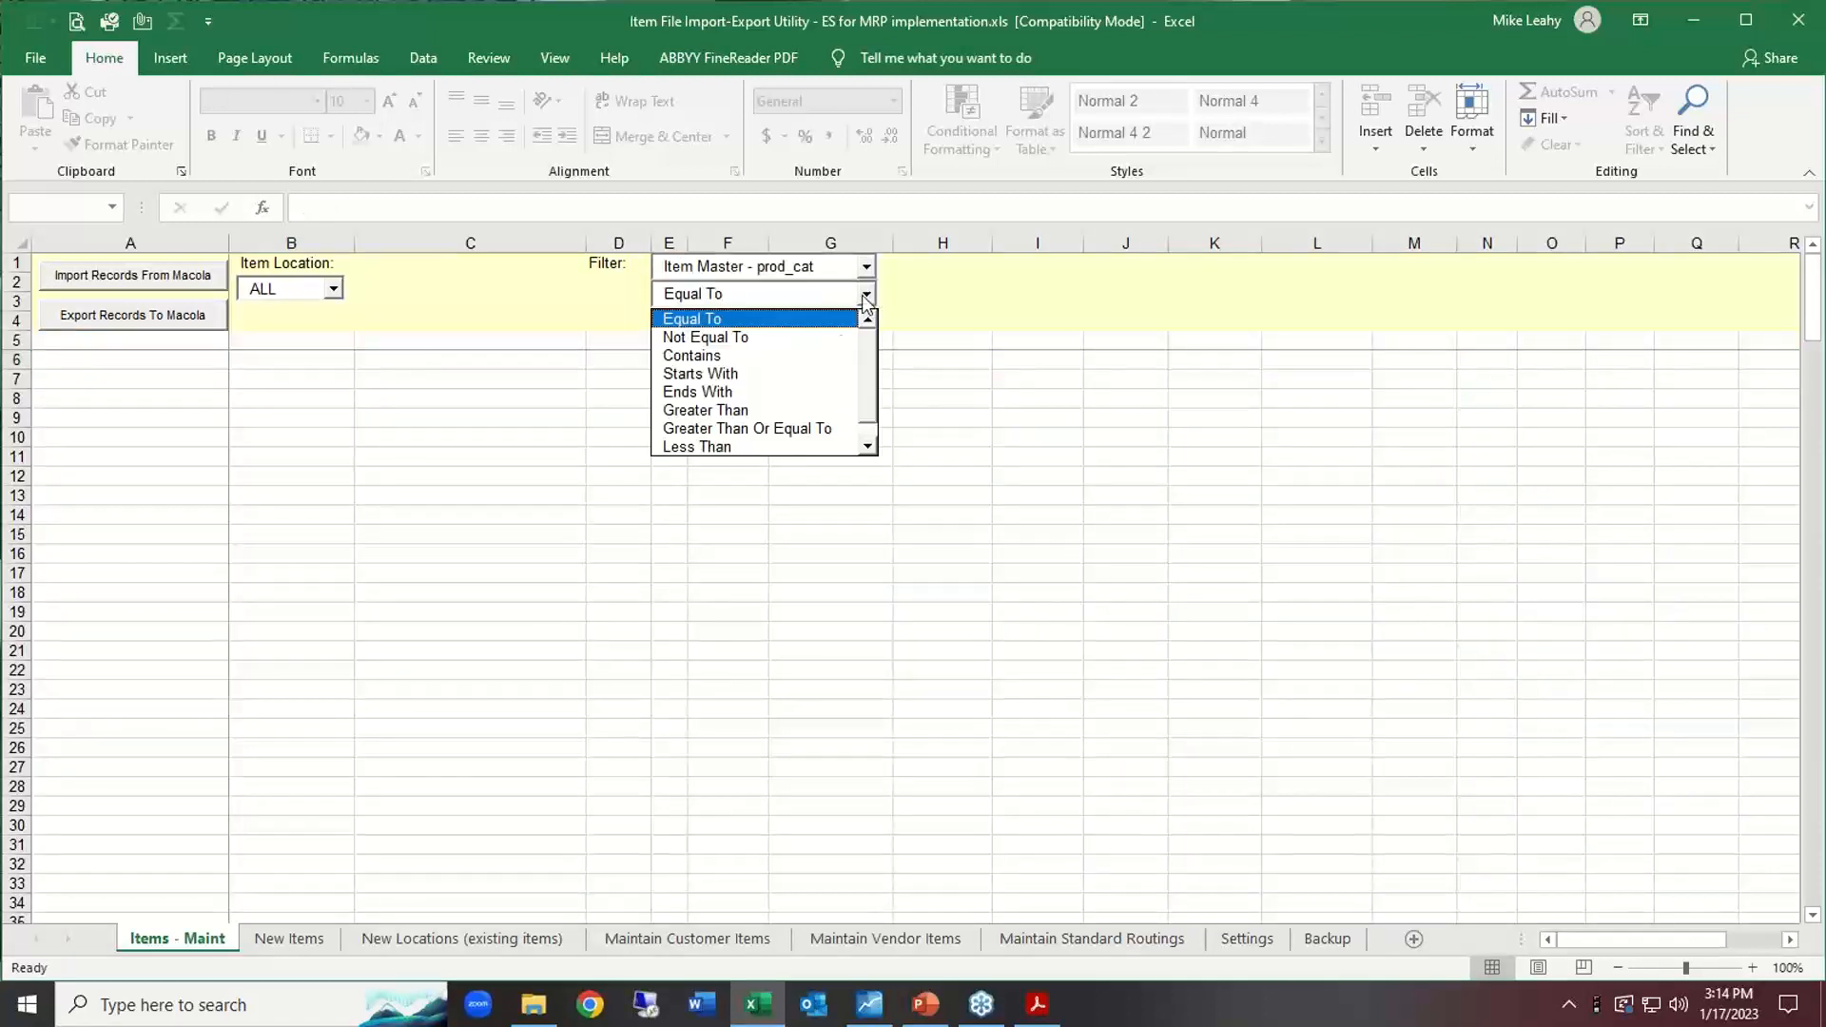
click(853, 318)
click(861, 322)
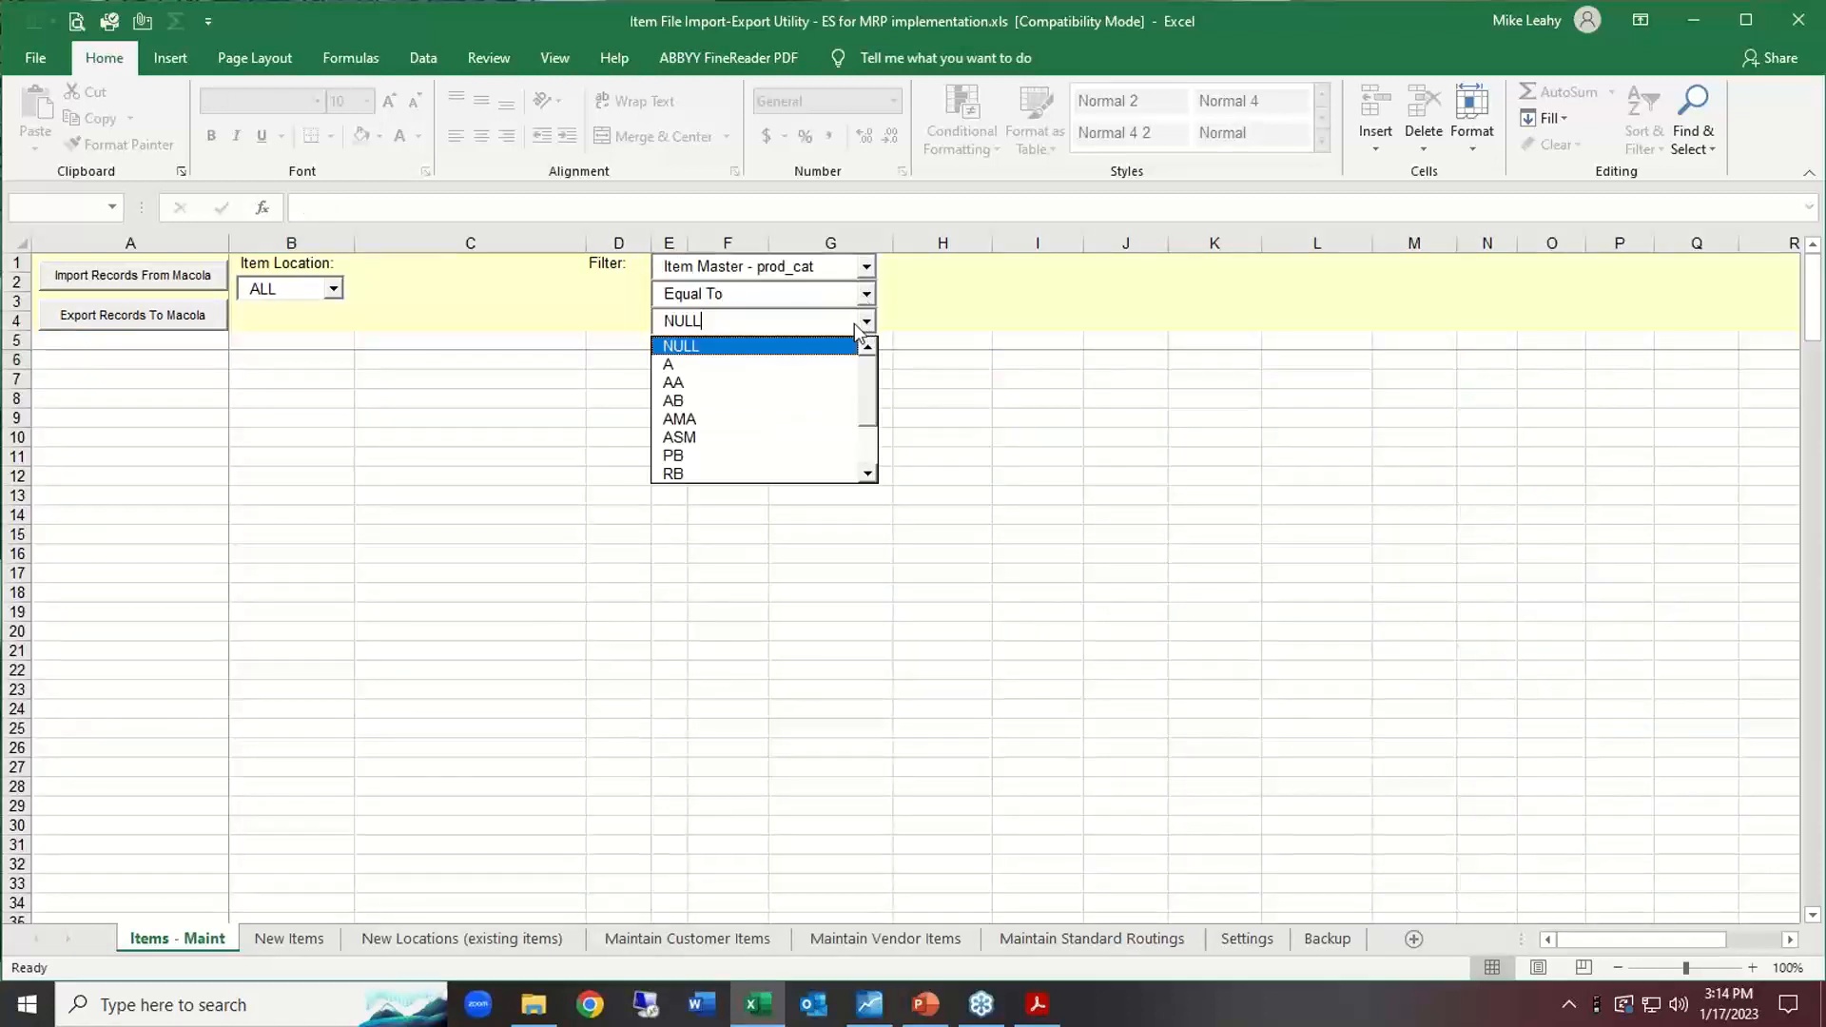
click(745, 382)
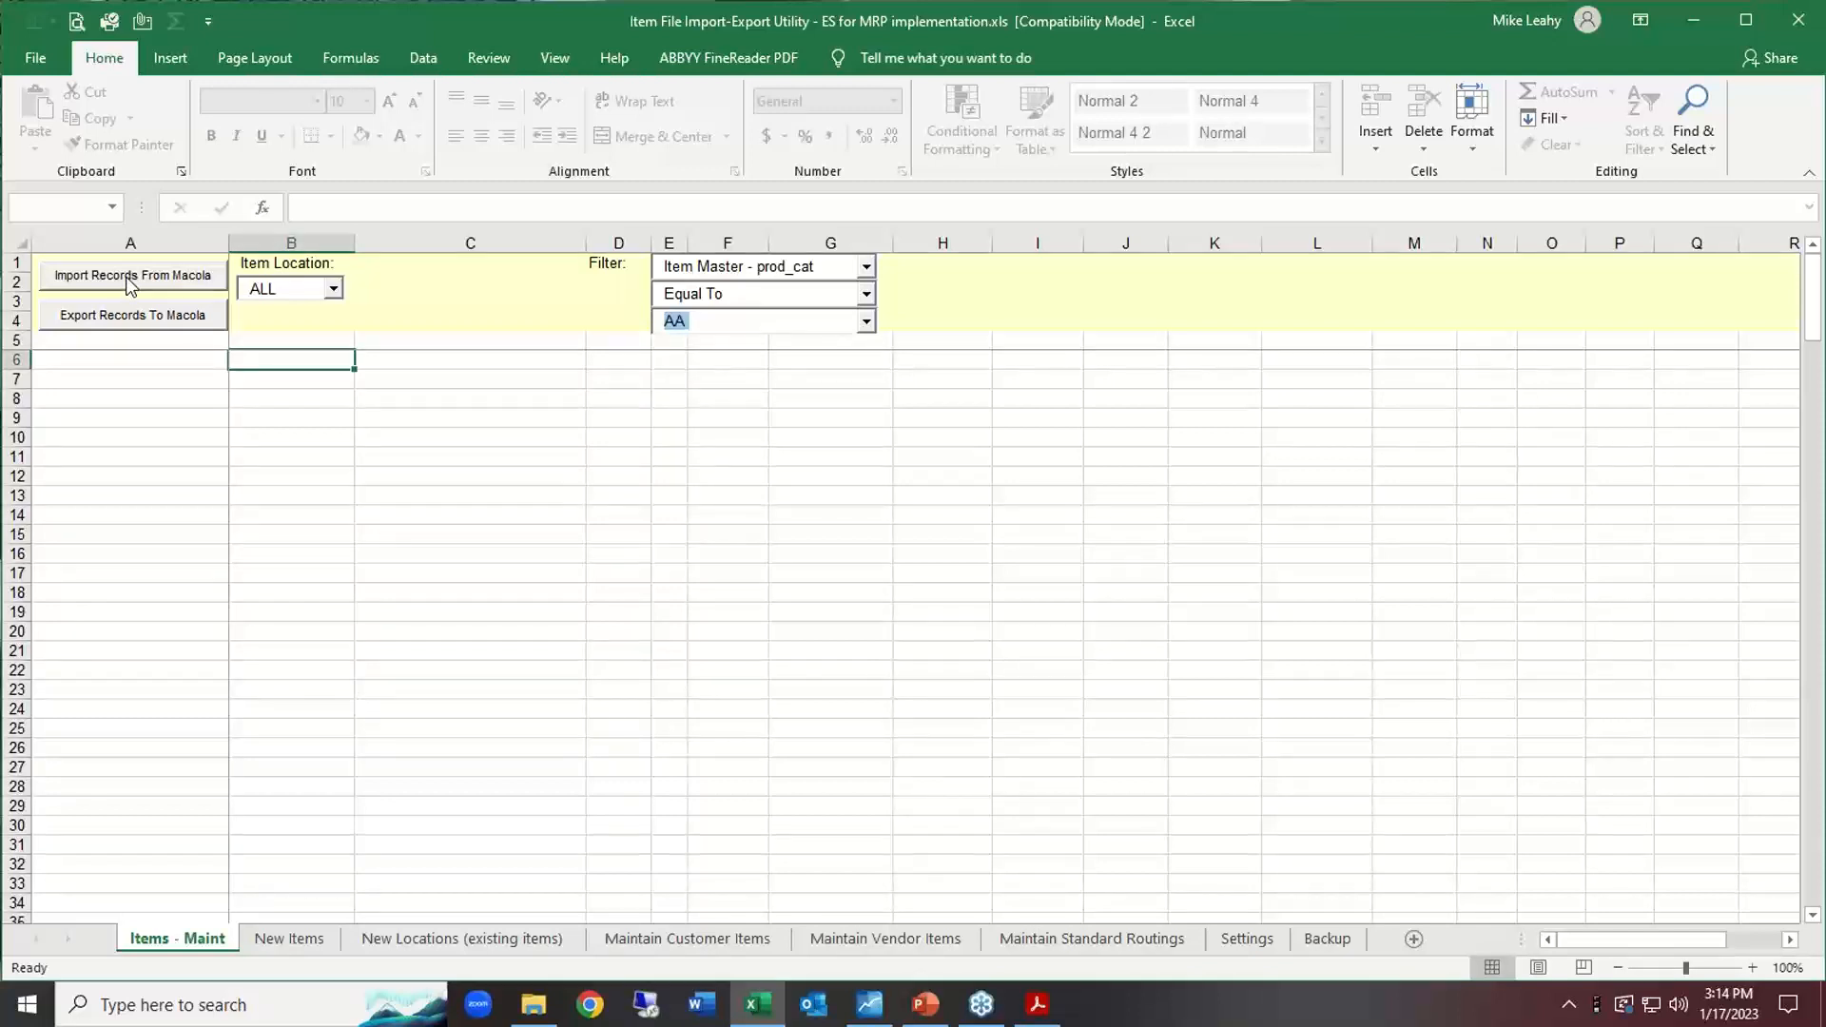
click(131, 282)
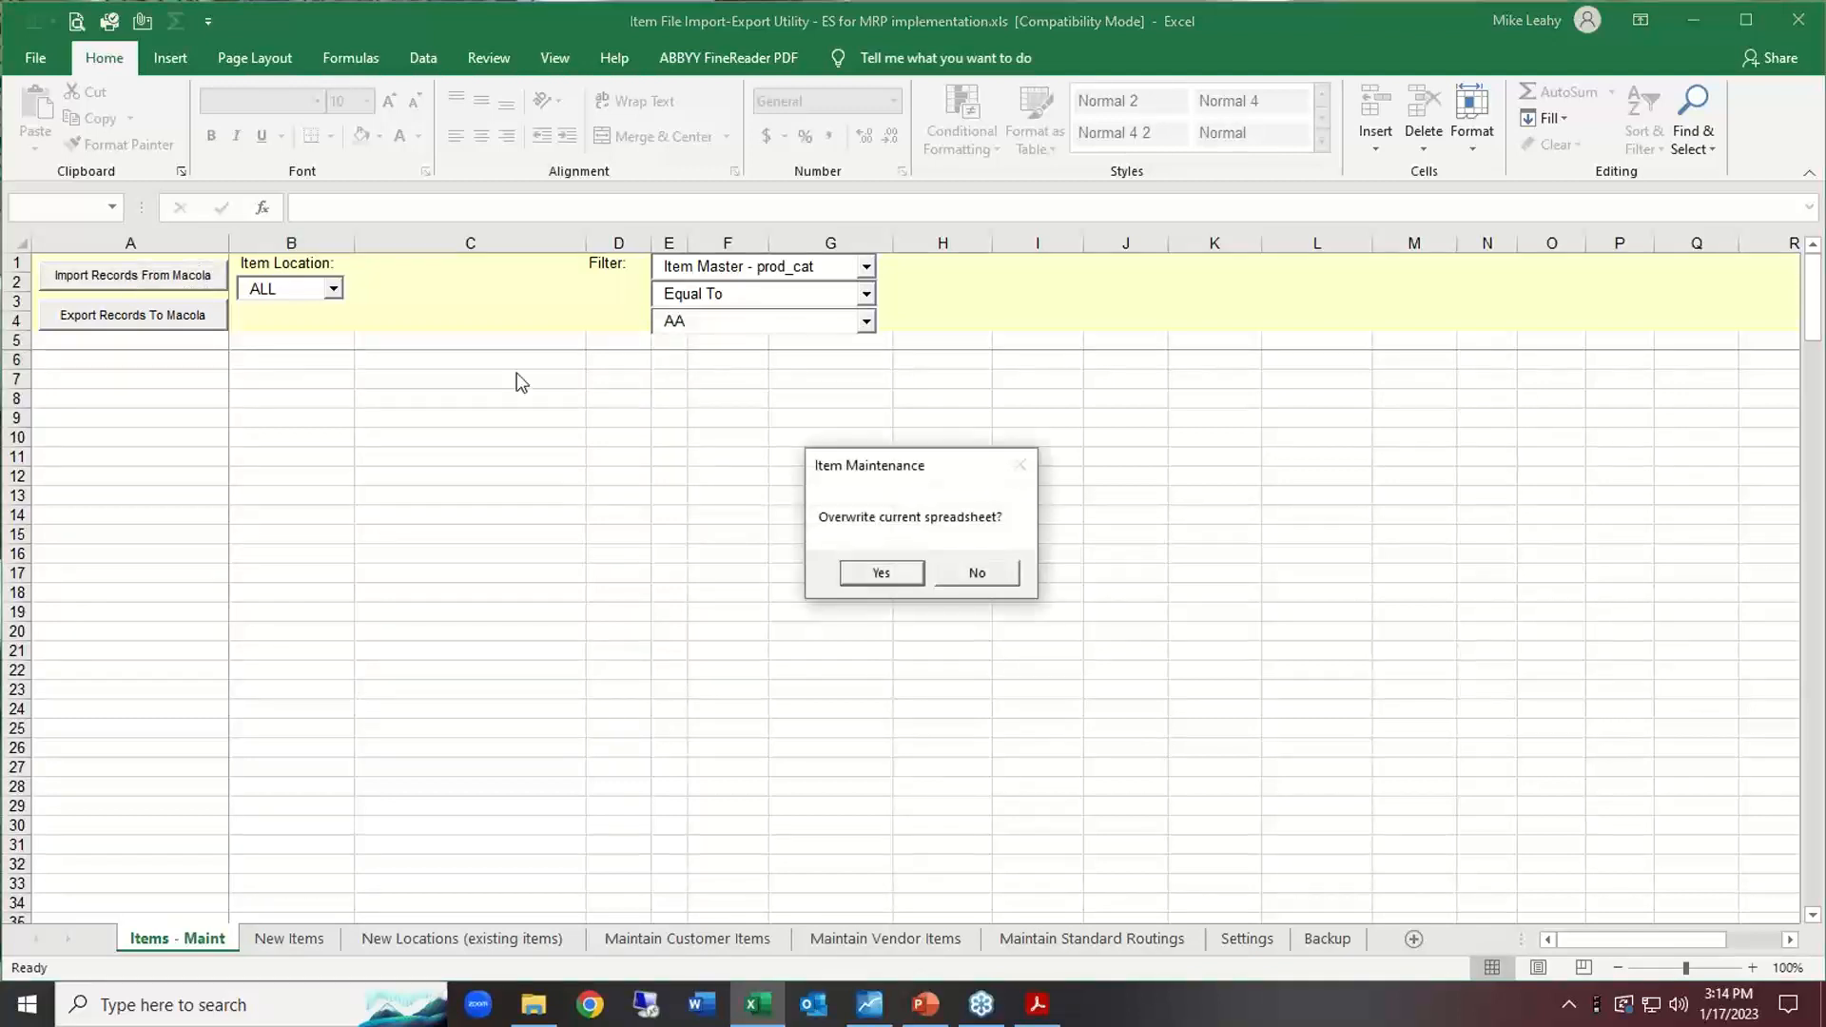
click(881, 574)
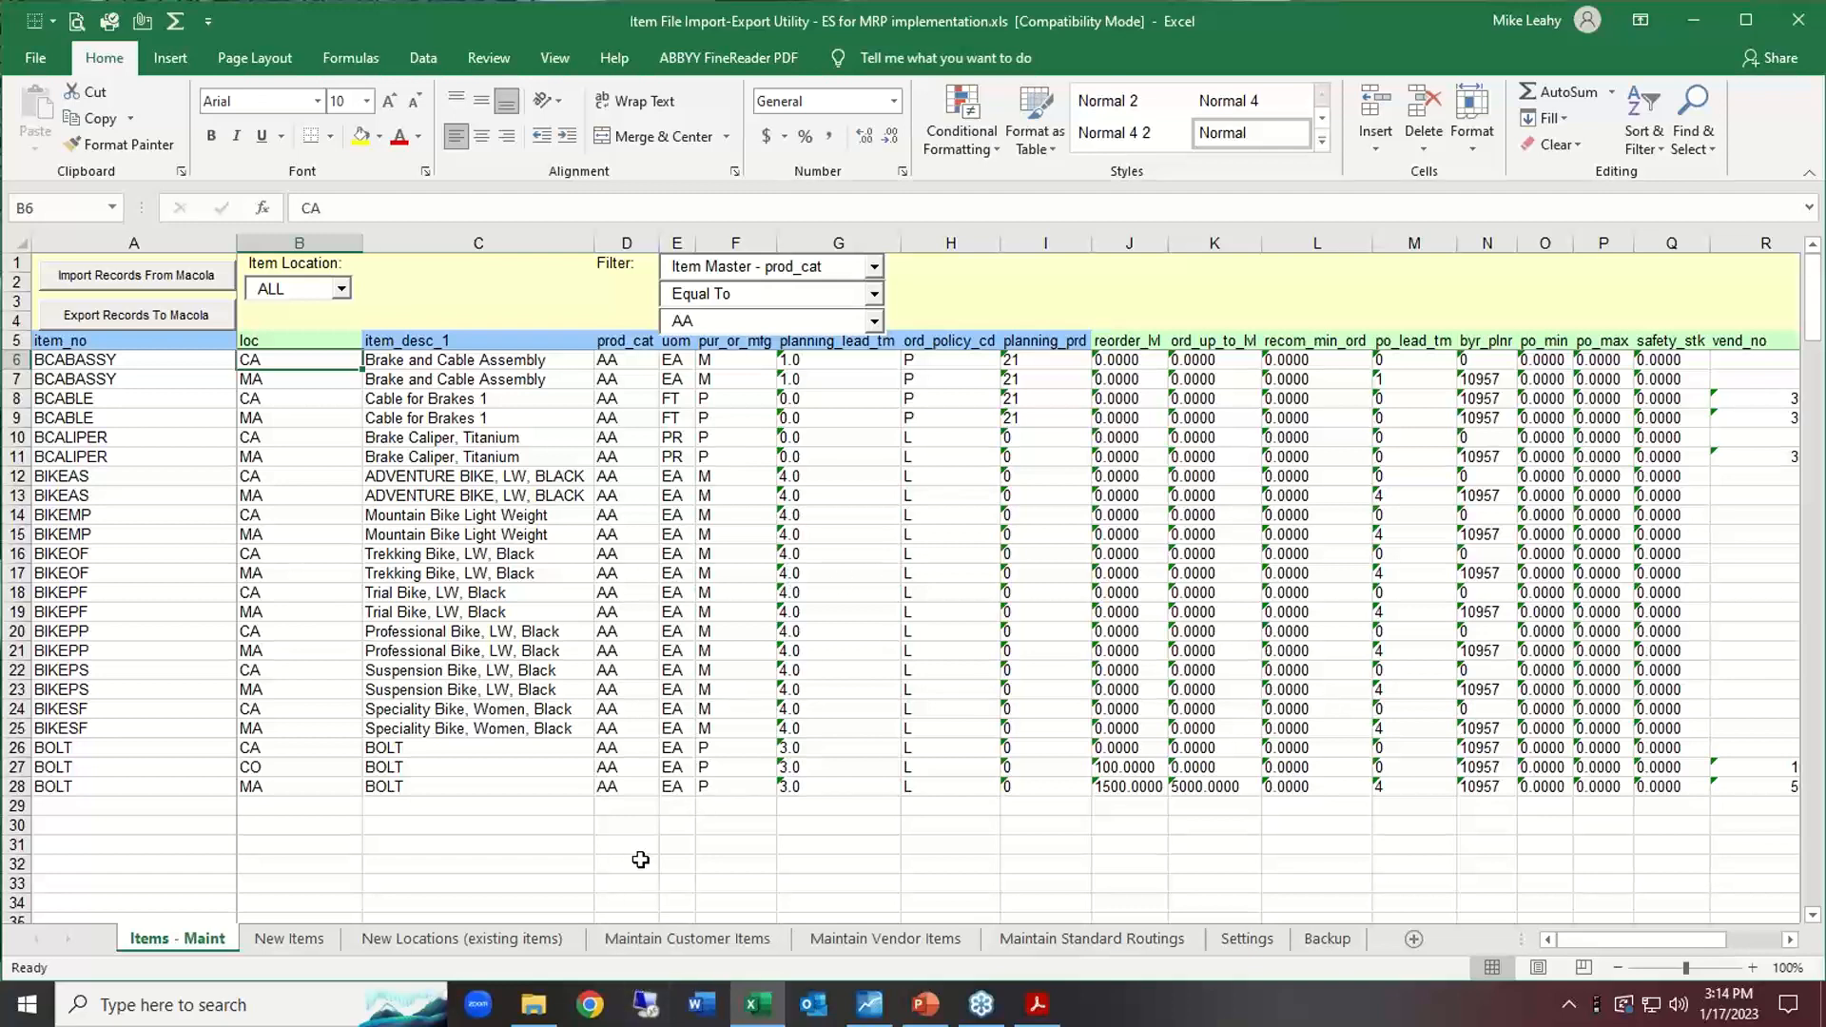
Check the field selections on the Settings sheet again and return to the Items - Maint sheet.
click(1258, 942)
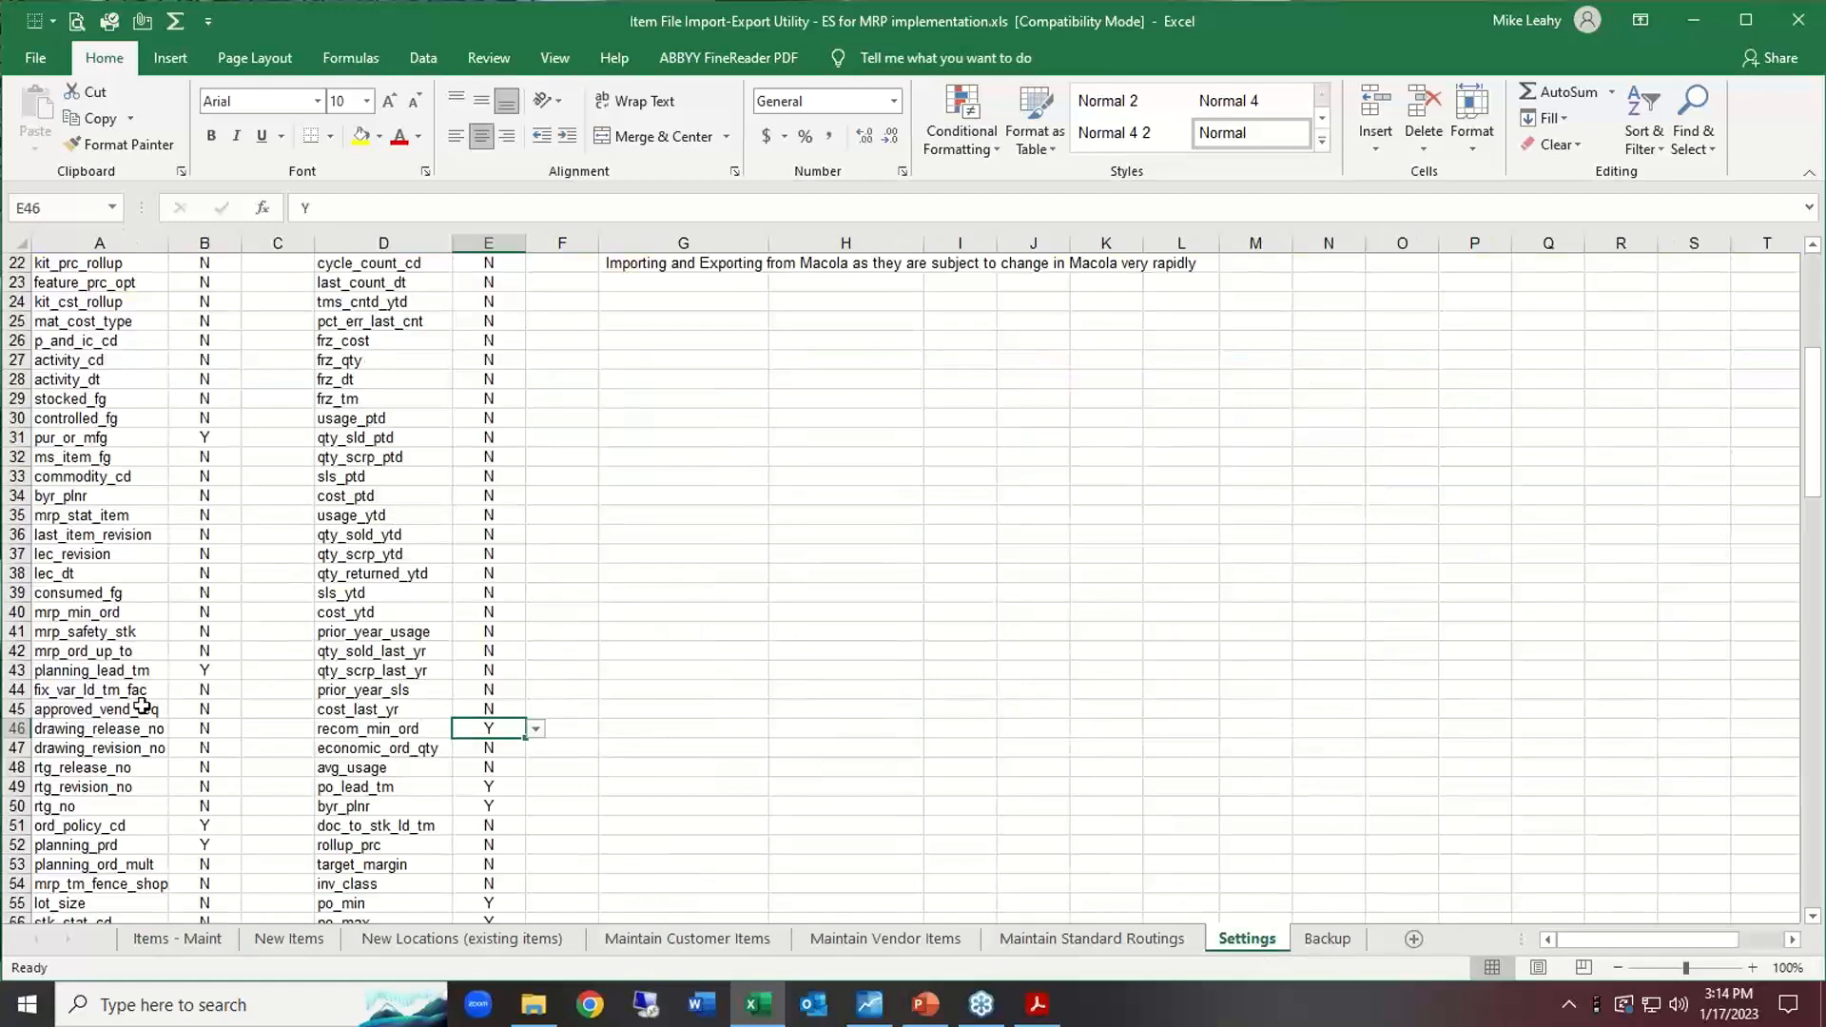
click(196, 945)
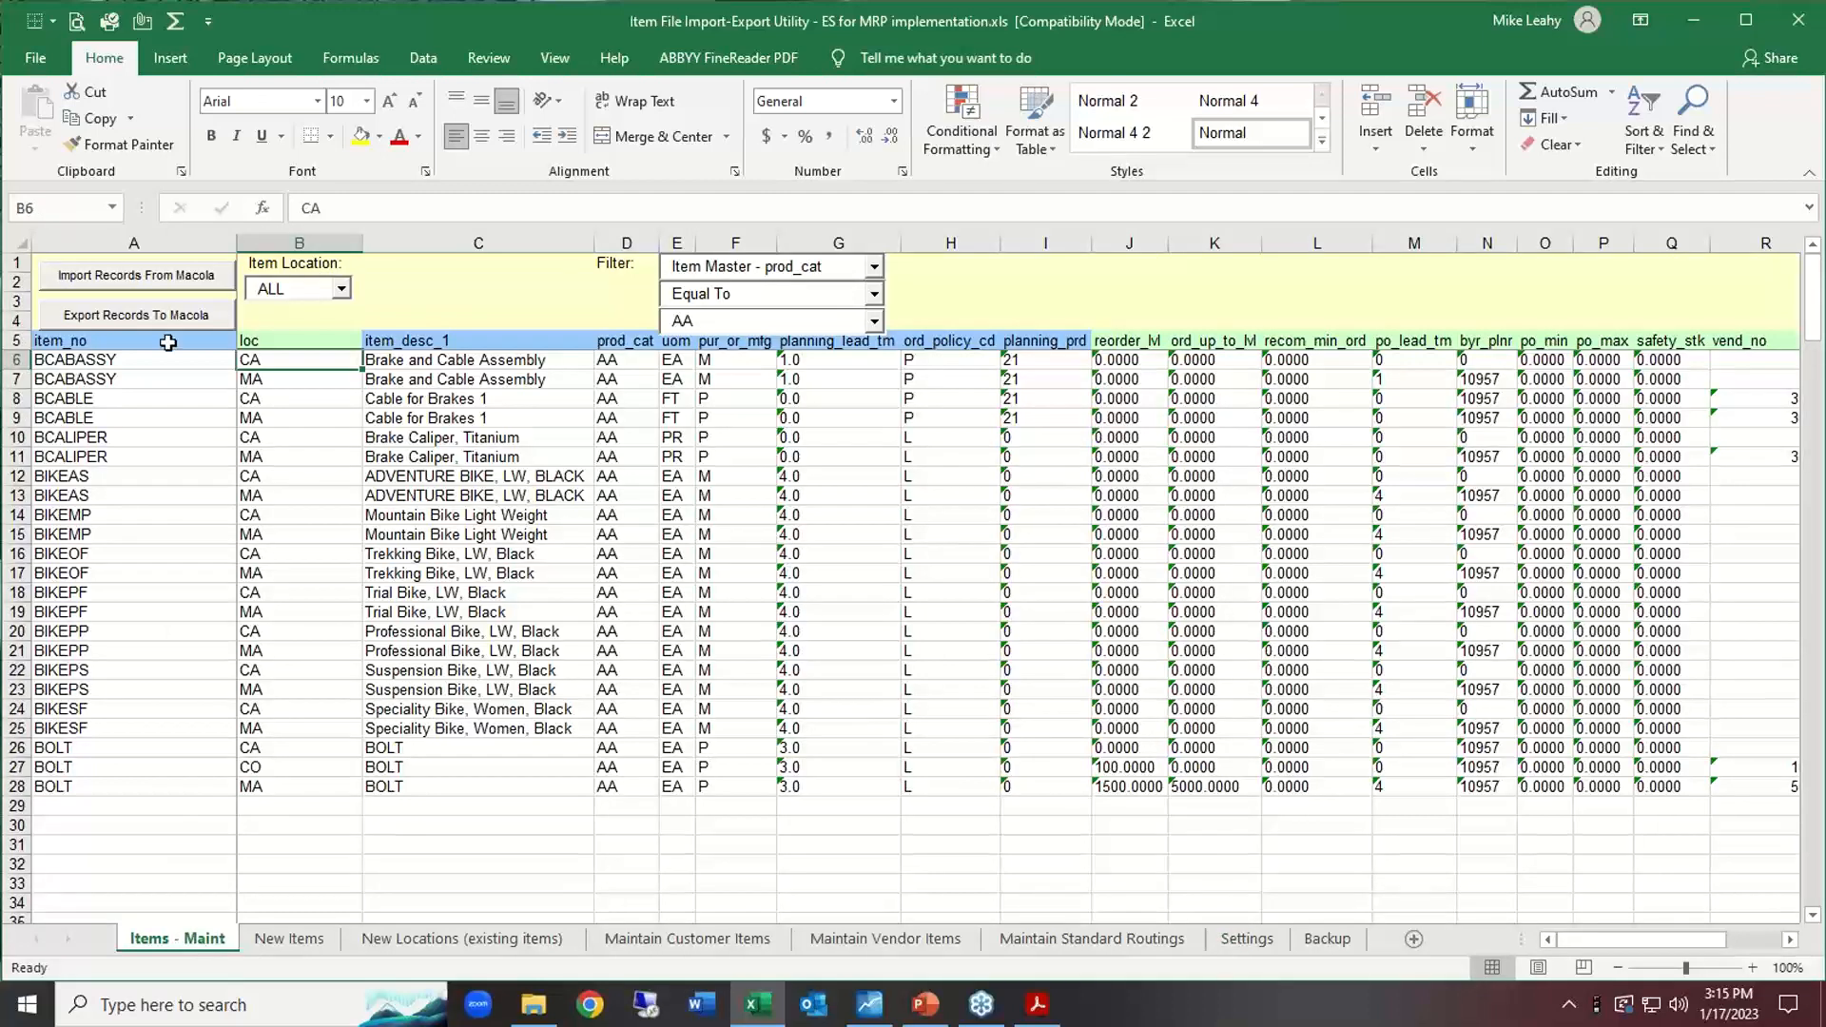
Set the item location to CA and import the records from Macola, overwriting the current spreadsheet.
click(340, 288)
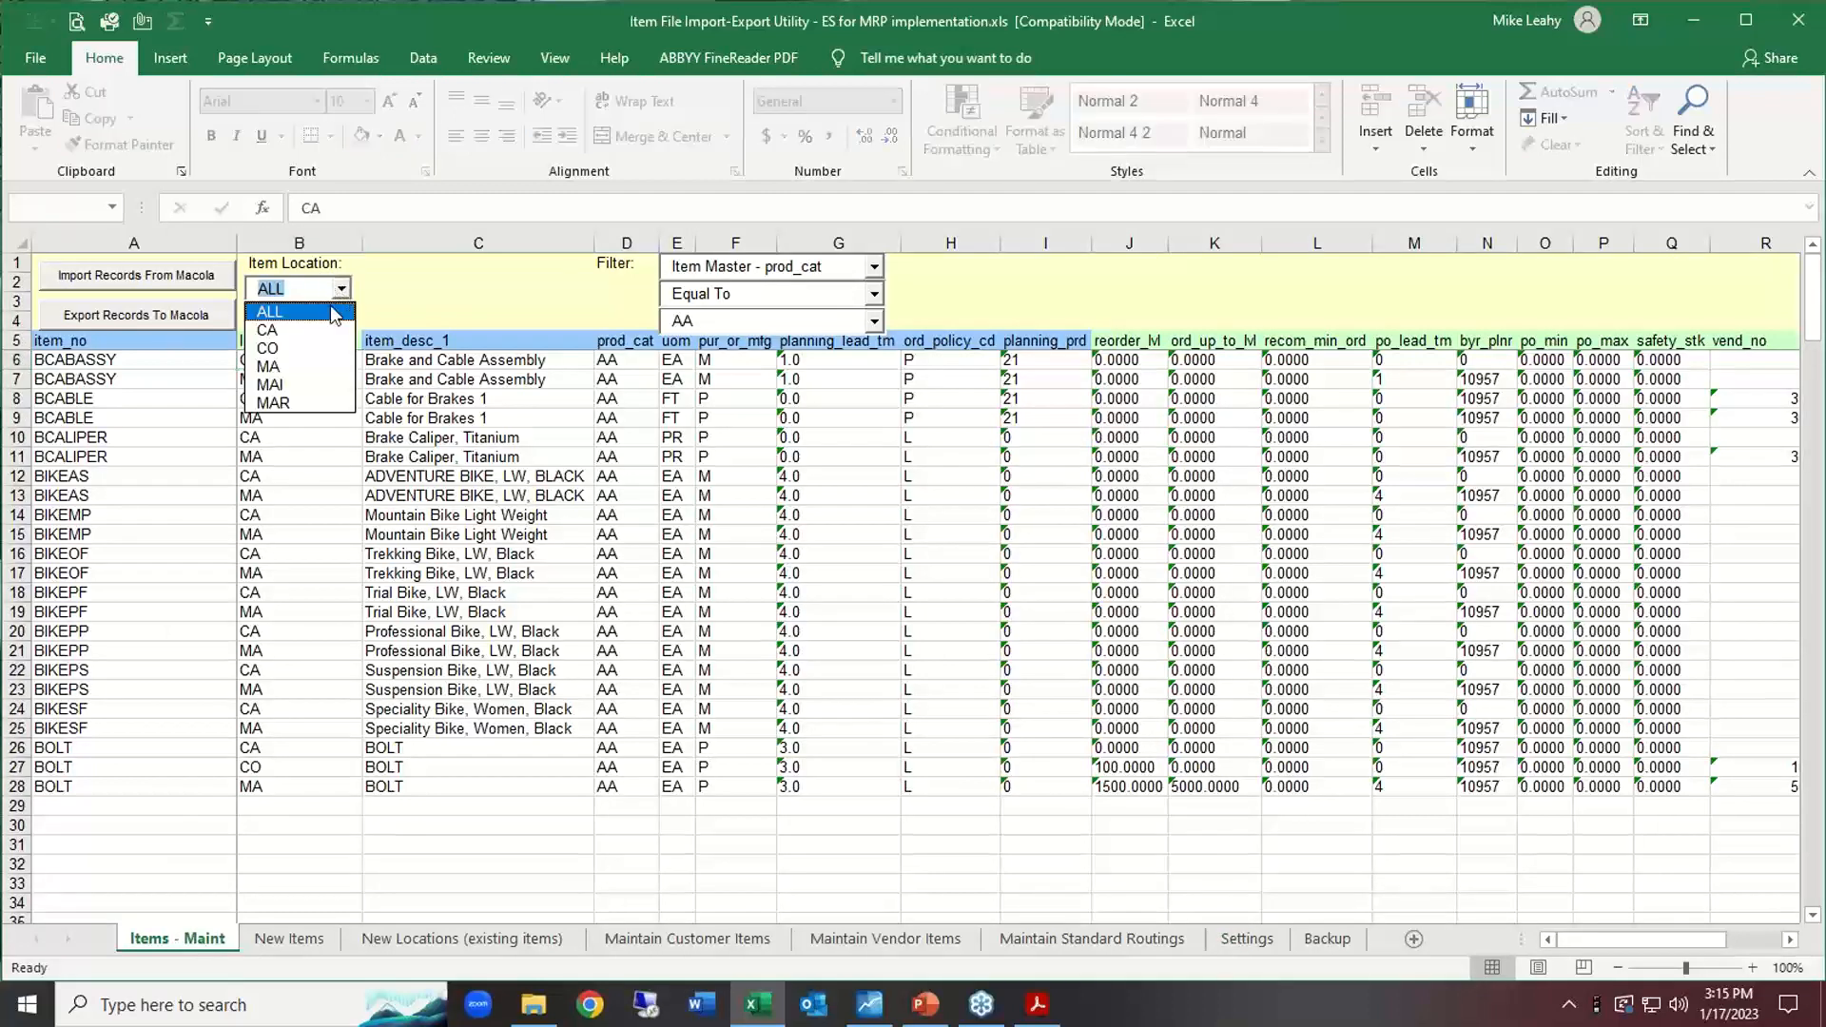
click(322, 329)
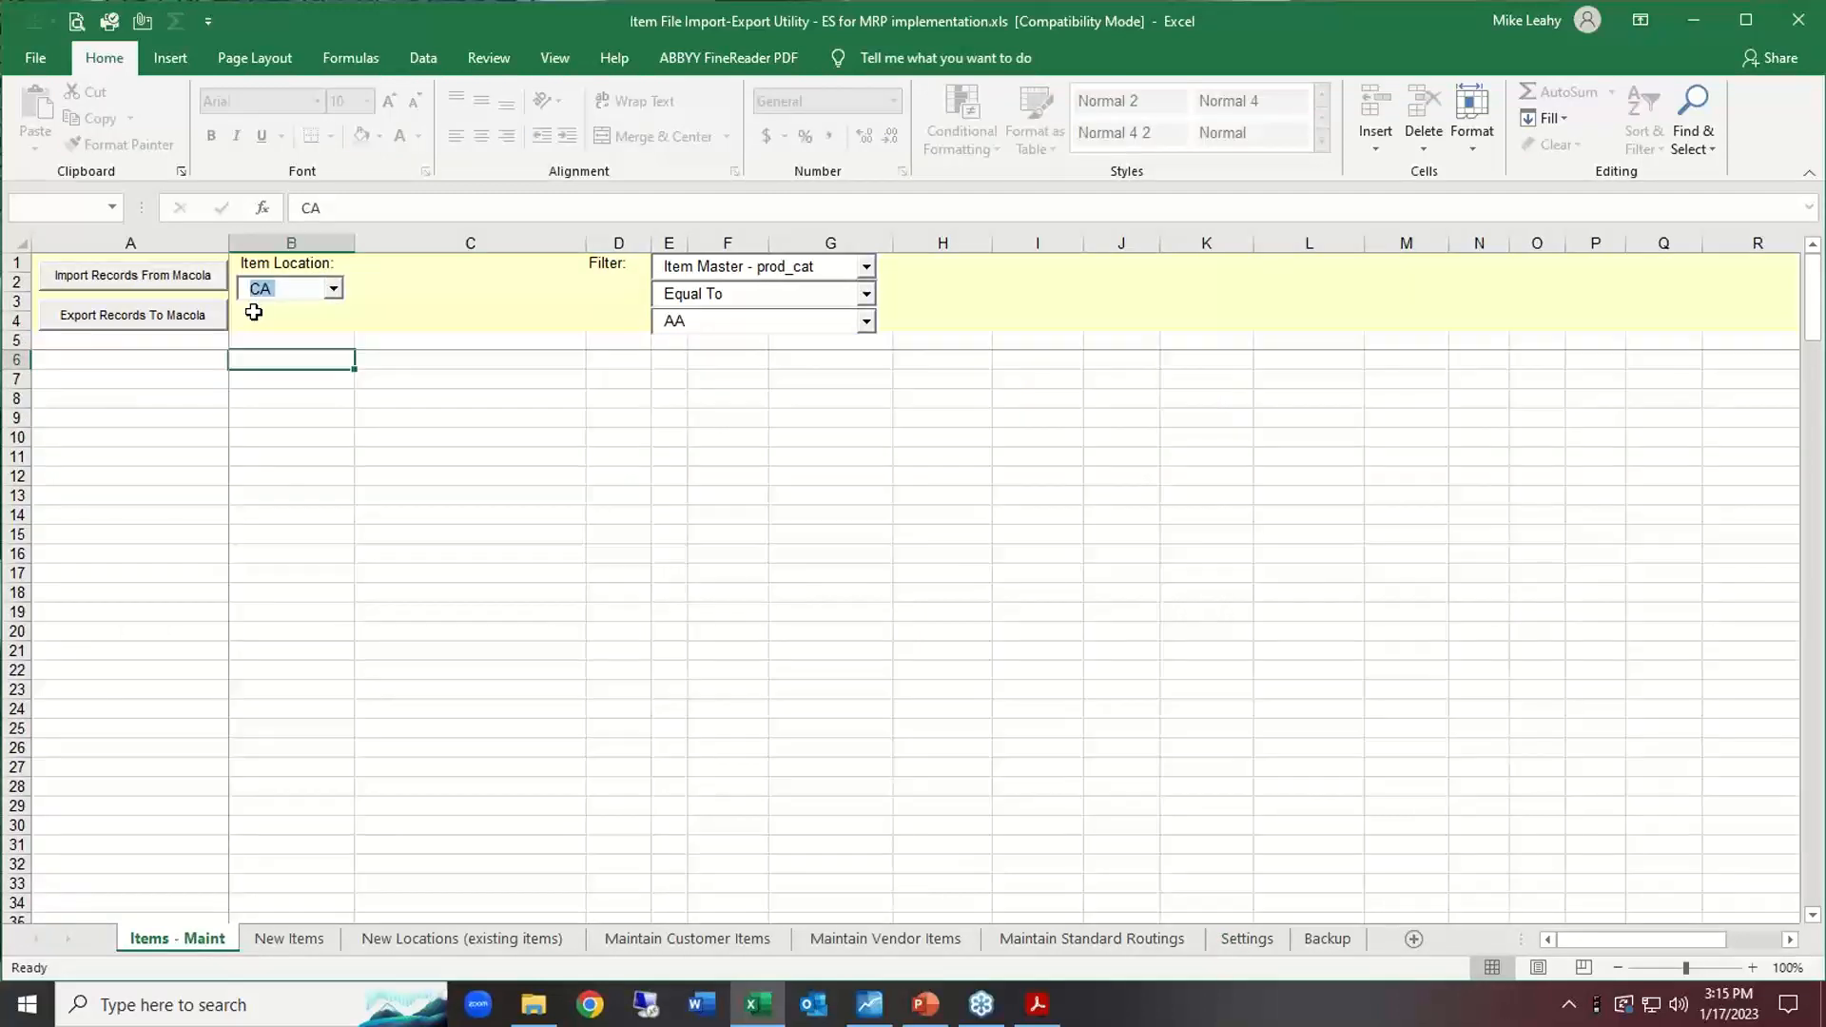
click(168, 282)
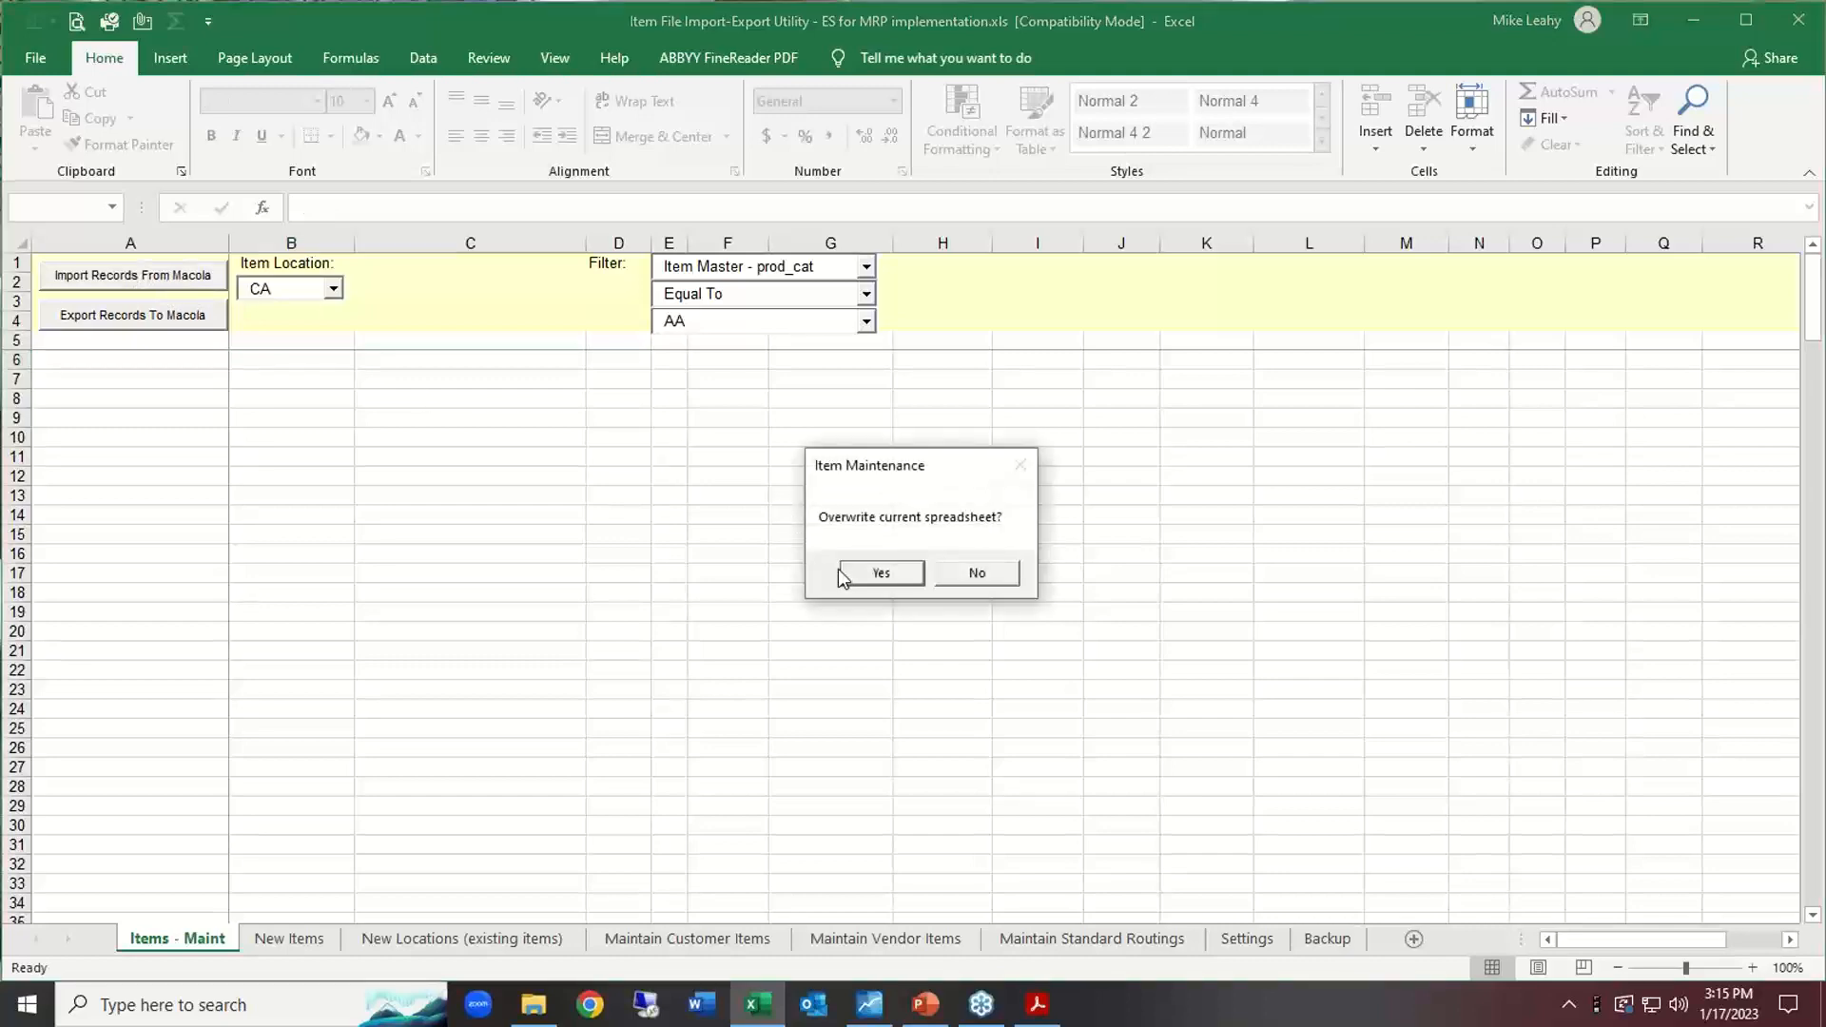
click(849, 575)
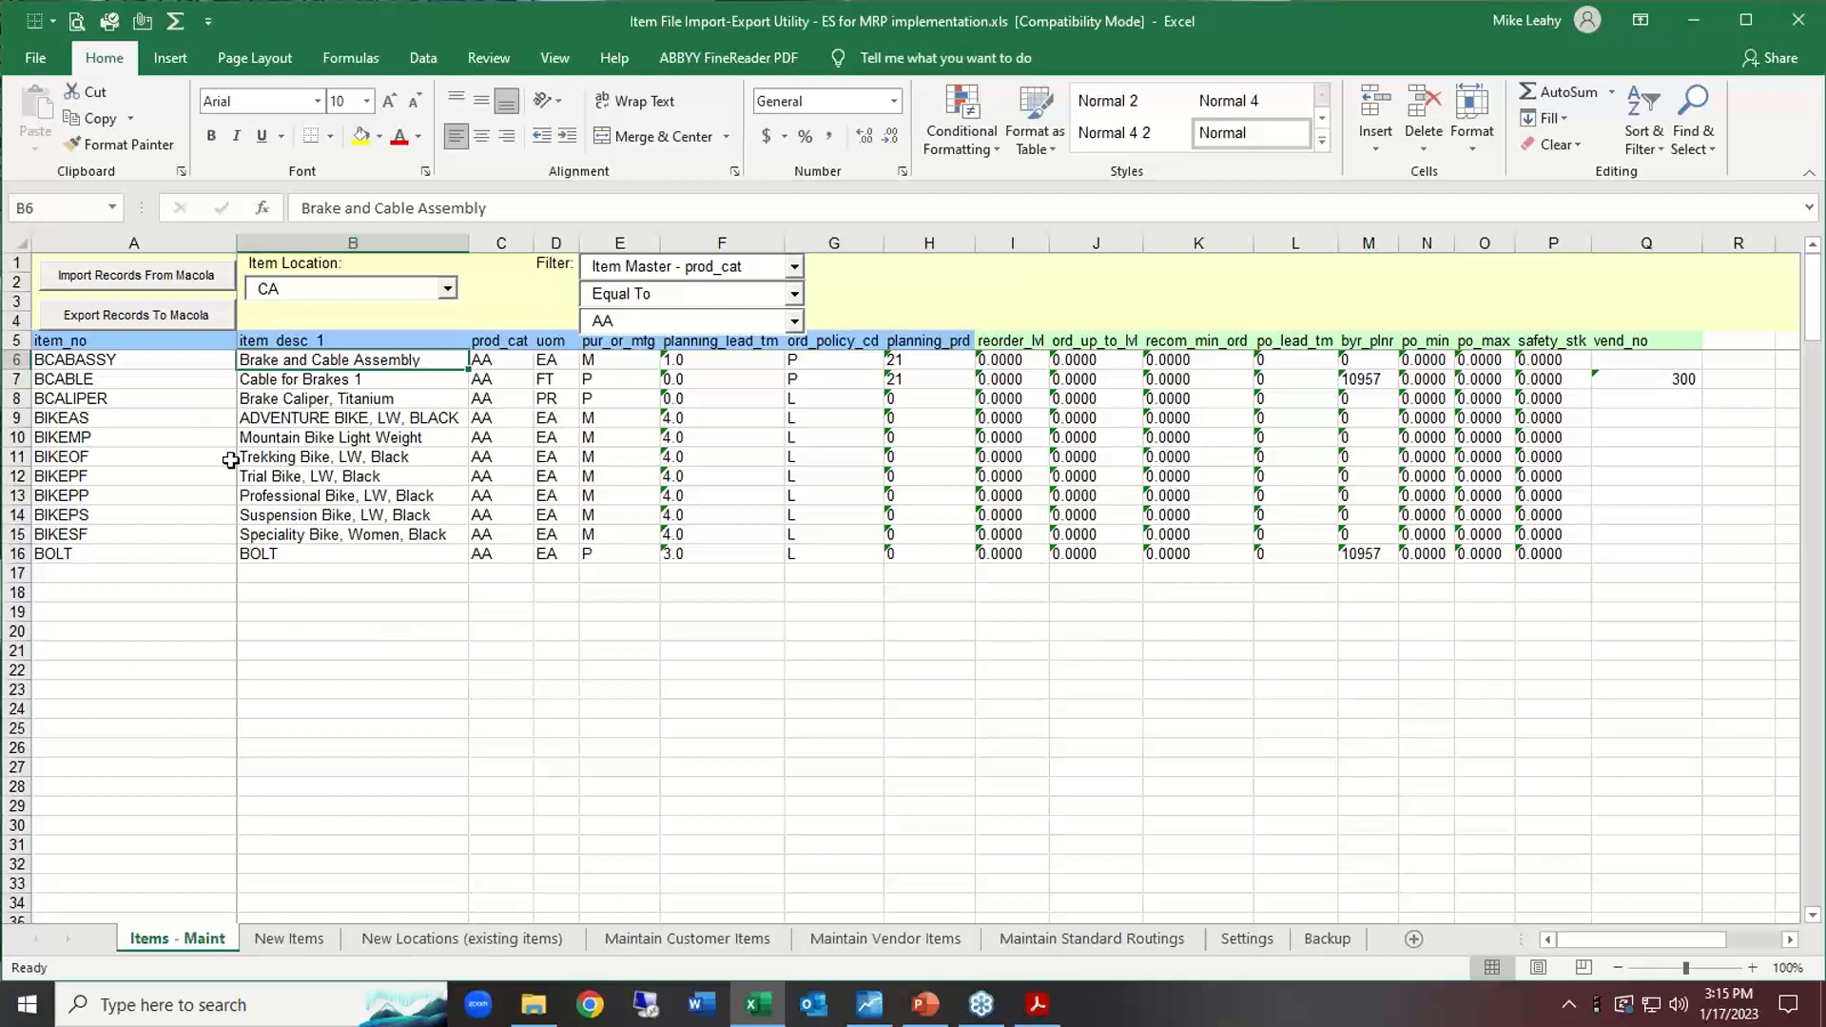
Review the layouts of the New Items, Maintain Customer Items, Maintain Vendor Items and Maintain Standard Routings sheets.
click(284, 941)
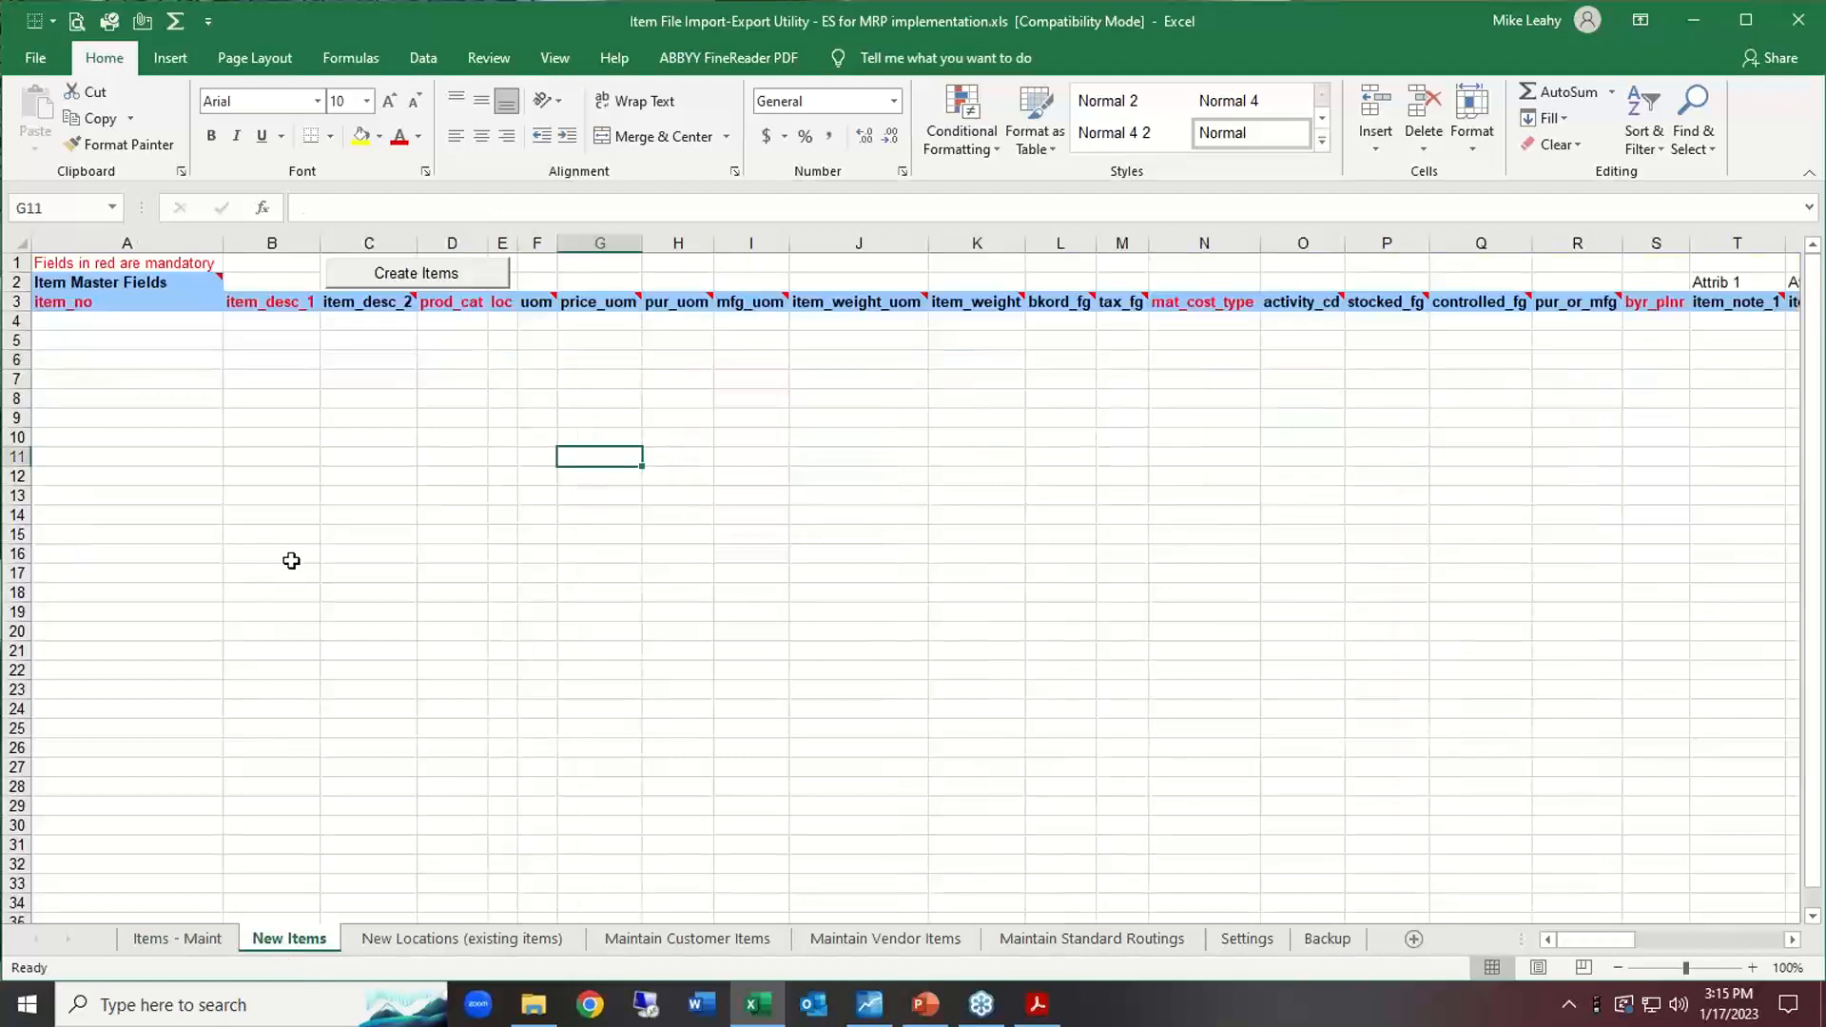
click(162, 381)
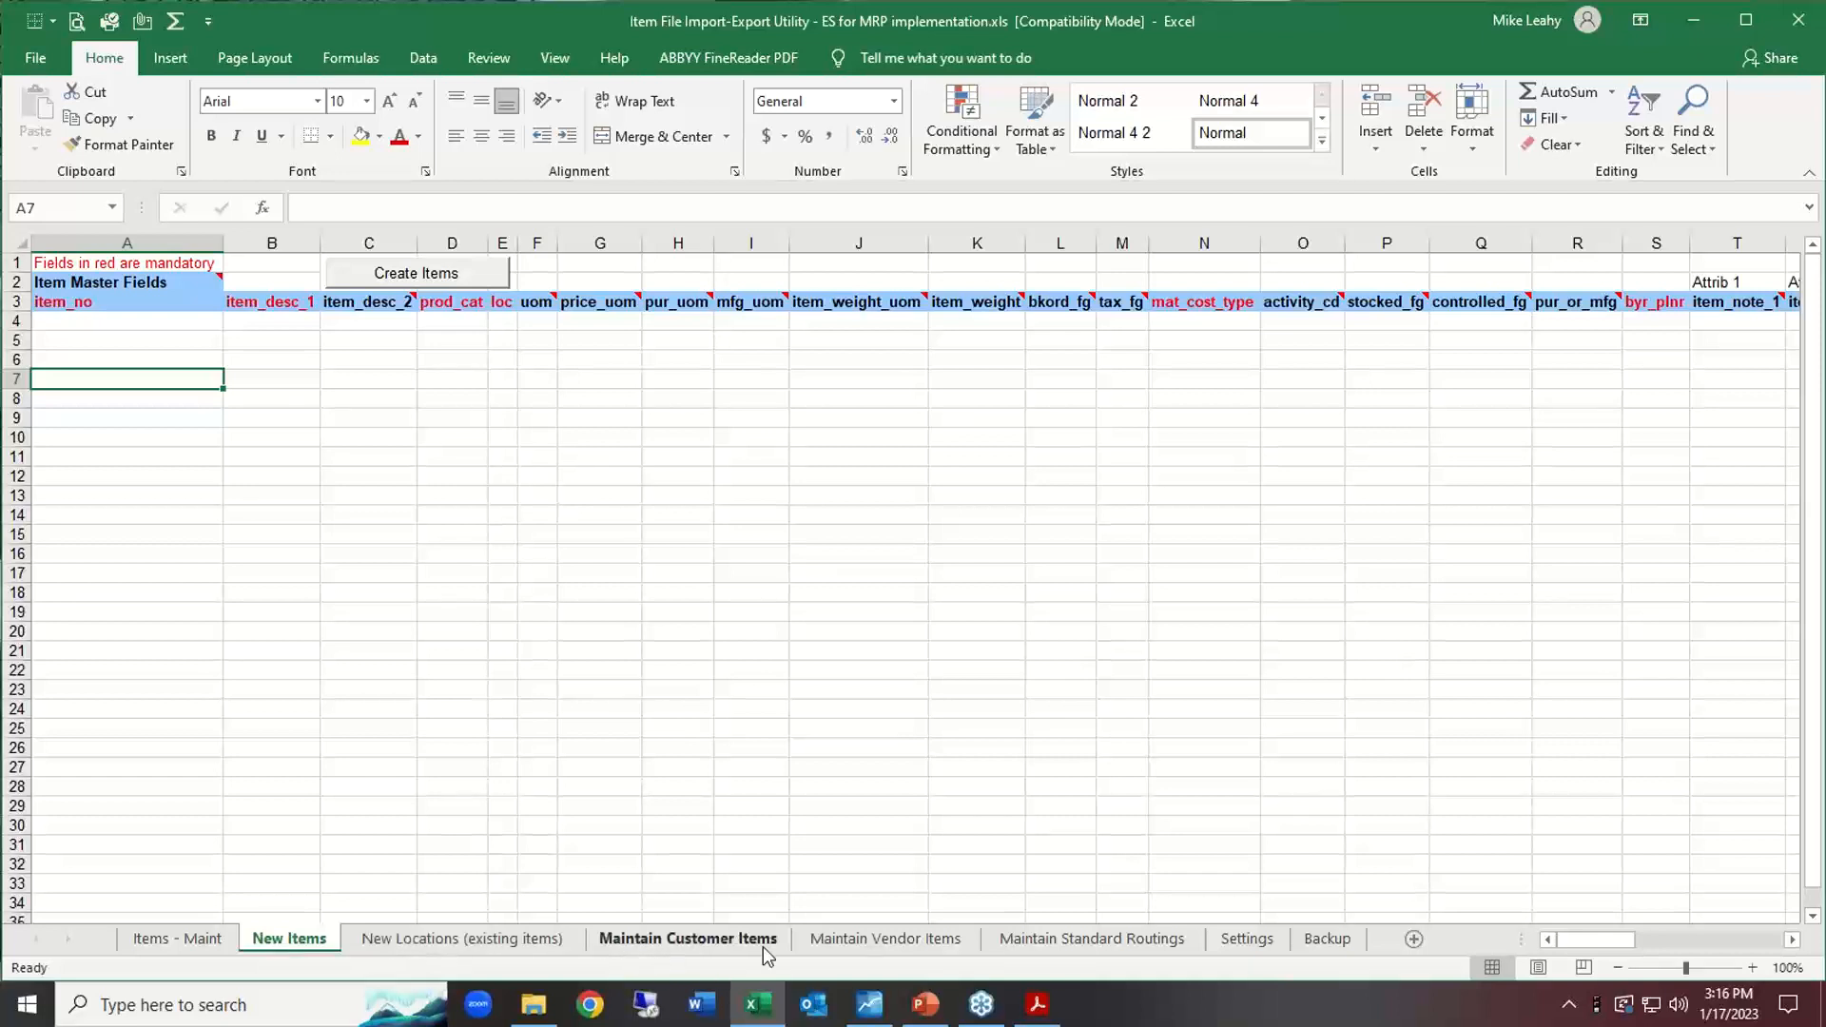
click(687, 940)
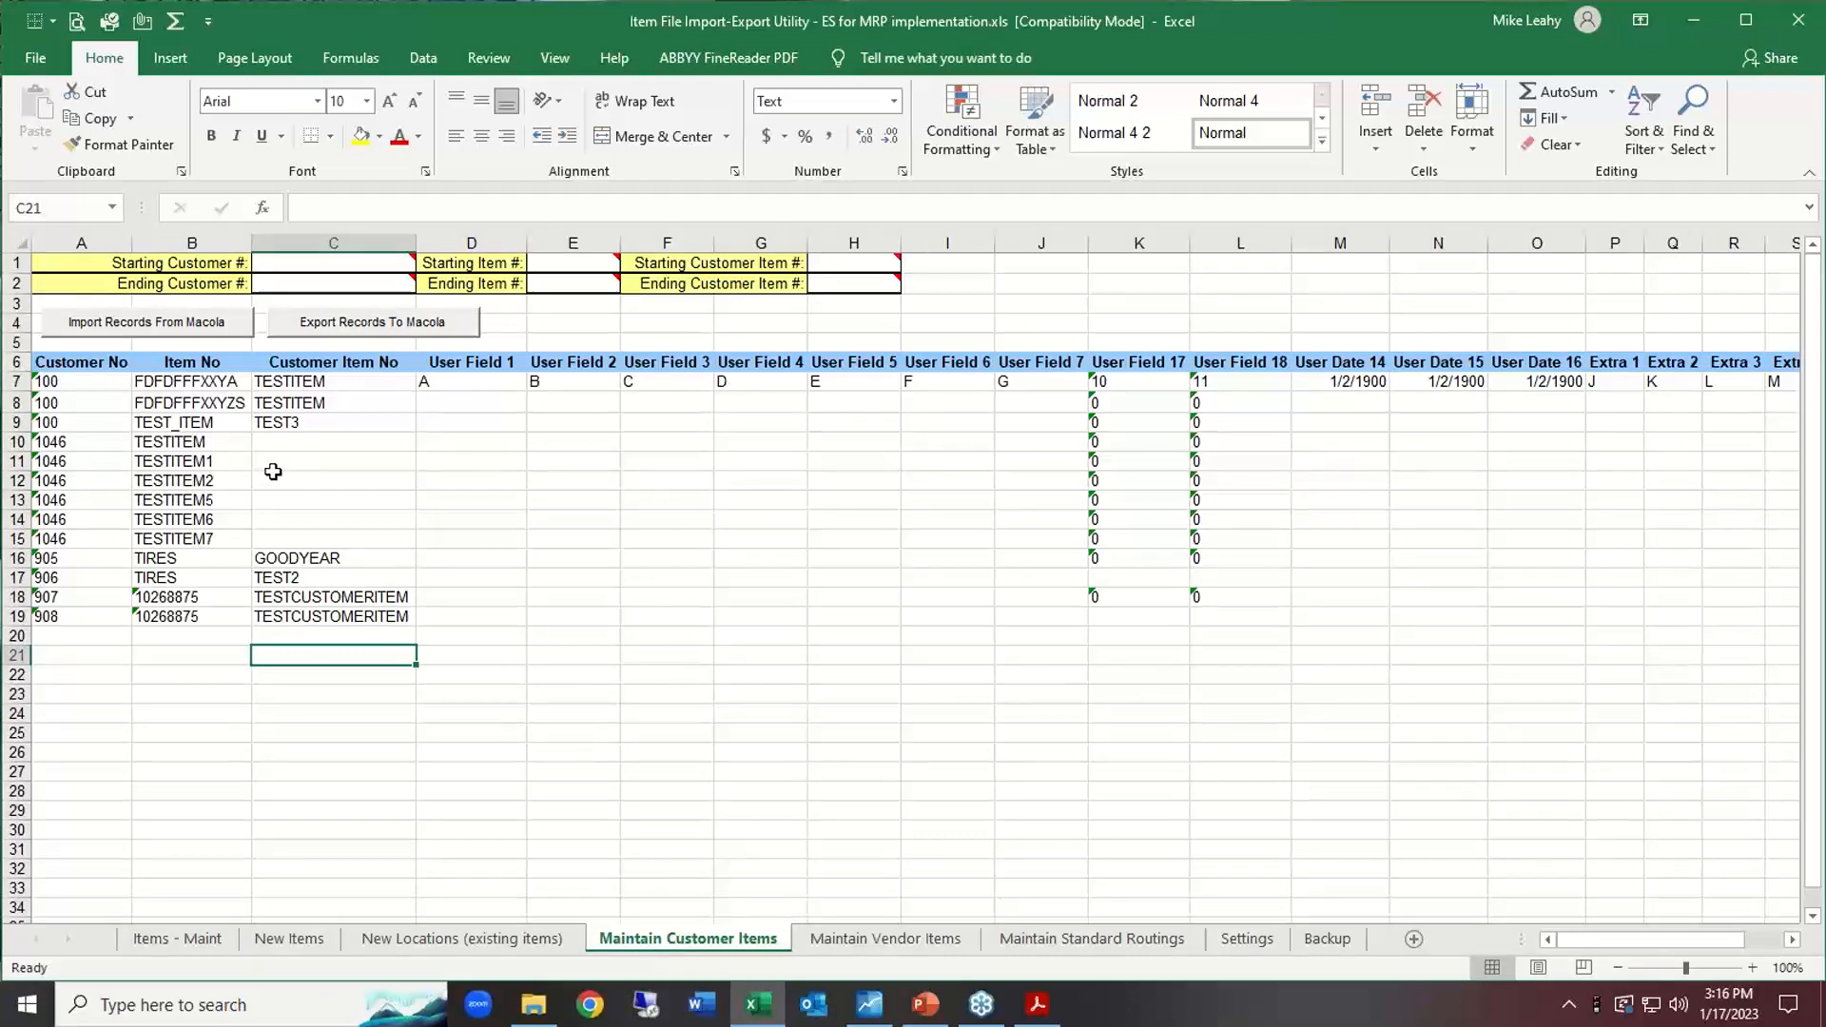
click(866, 940)
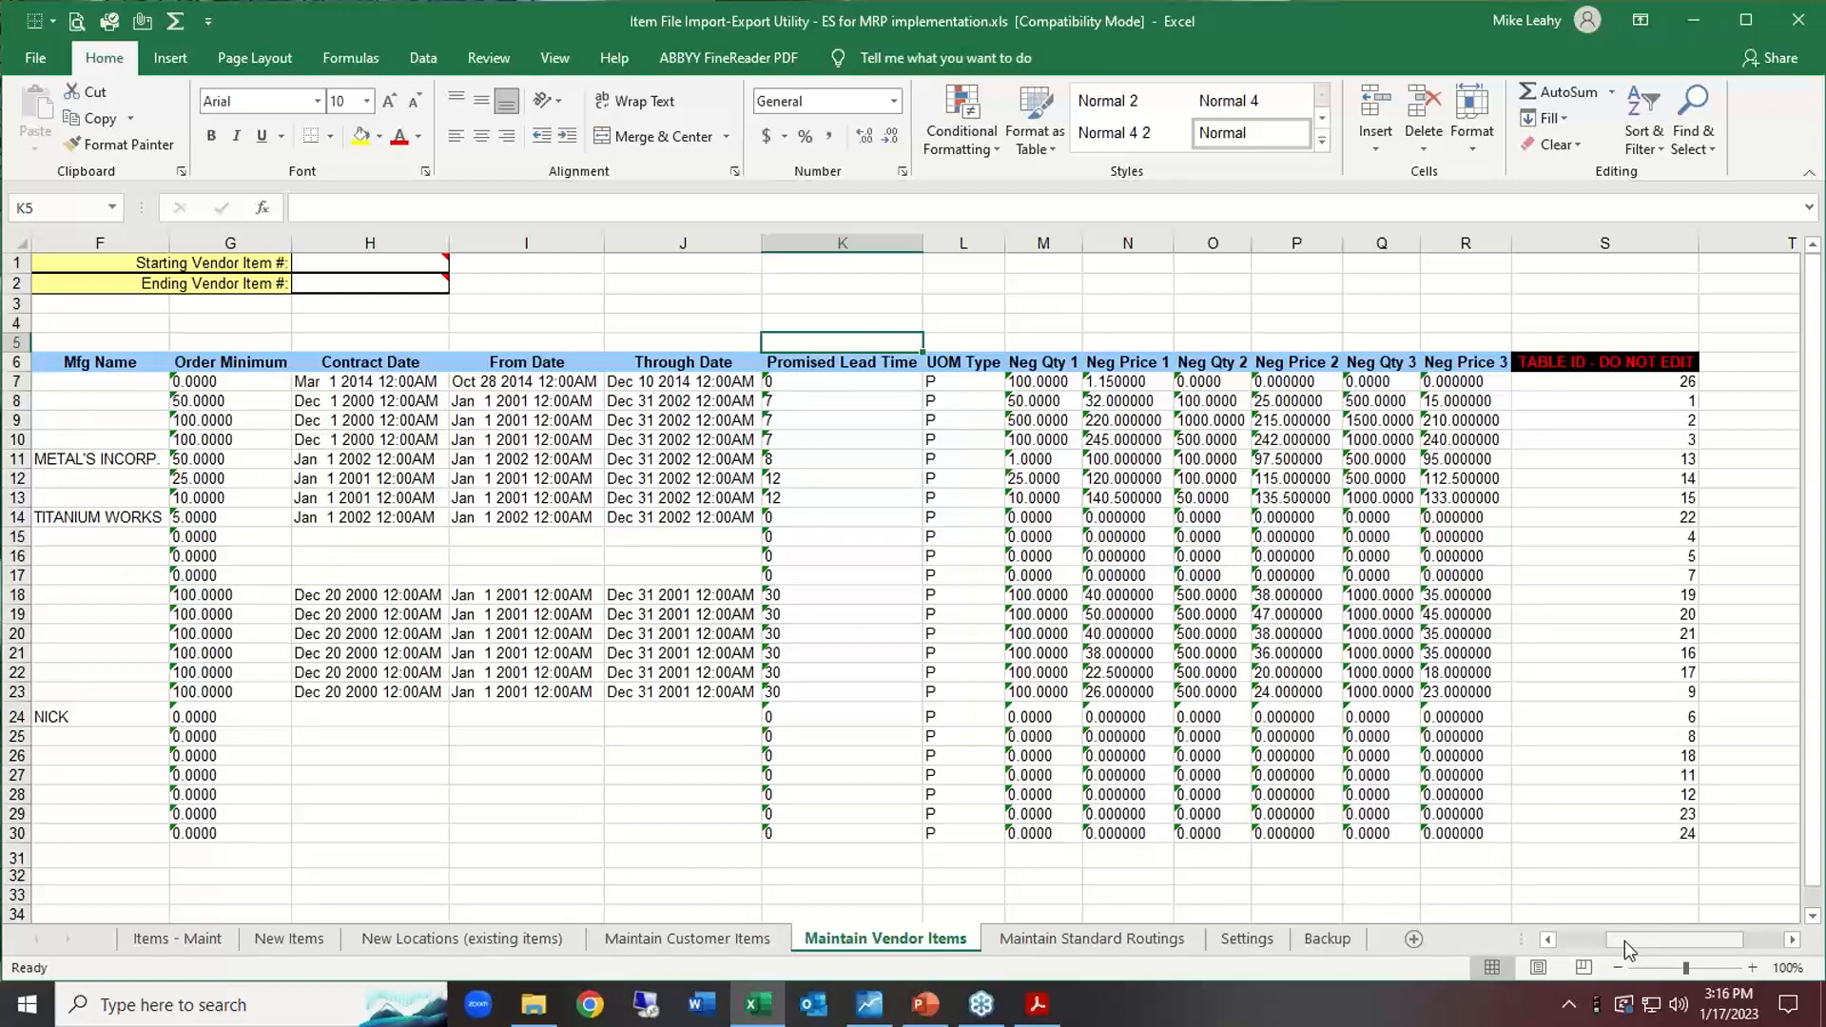
drag(1624, 940, 1527, 951)
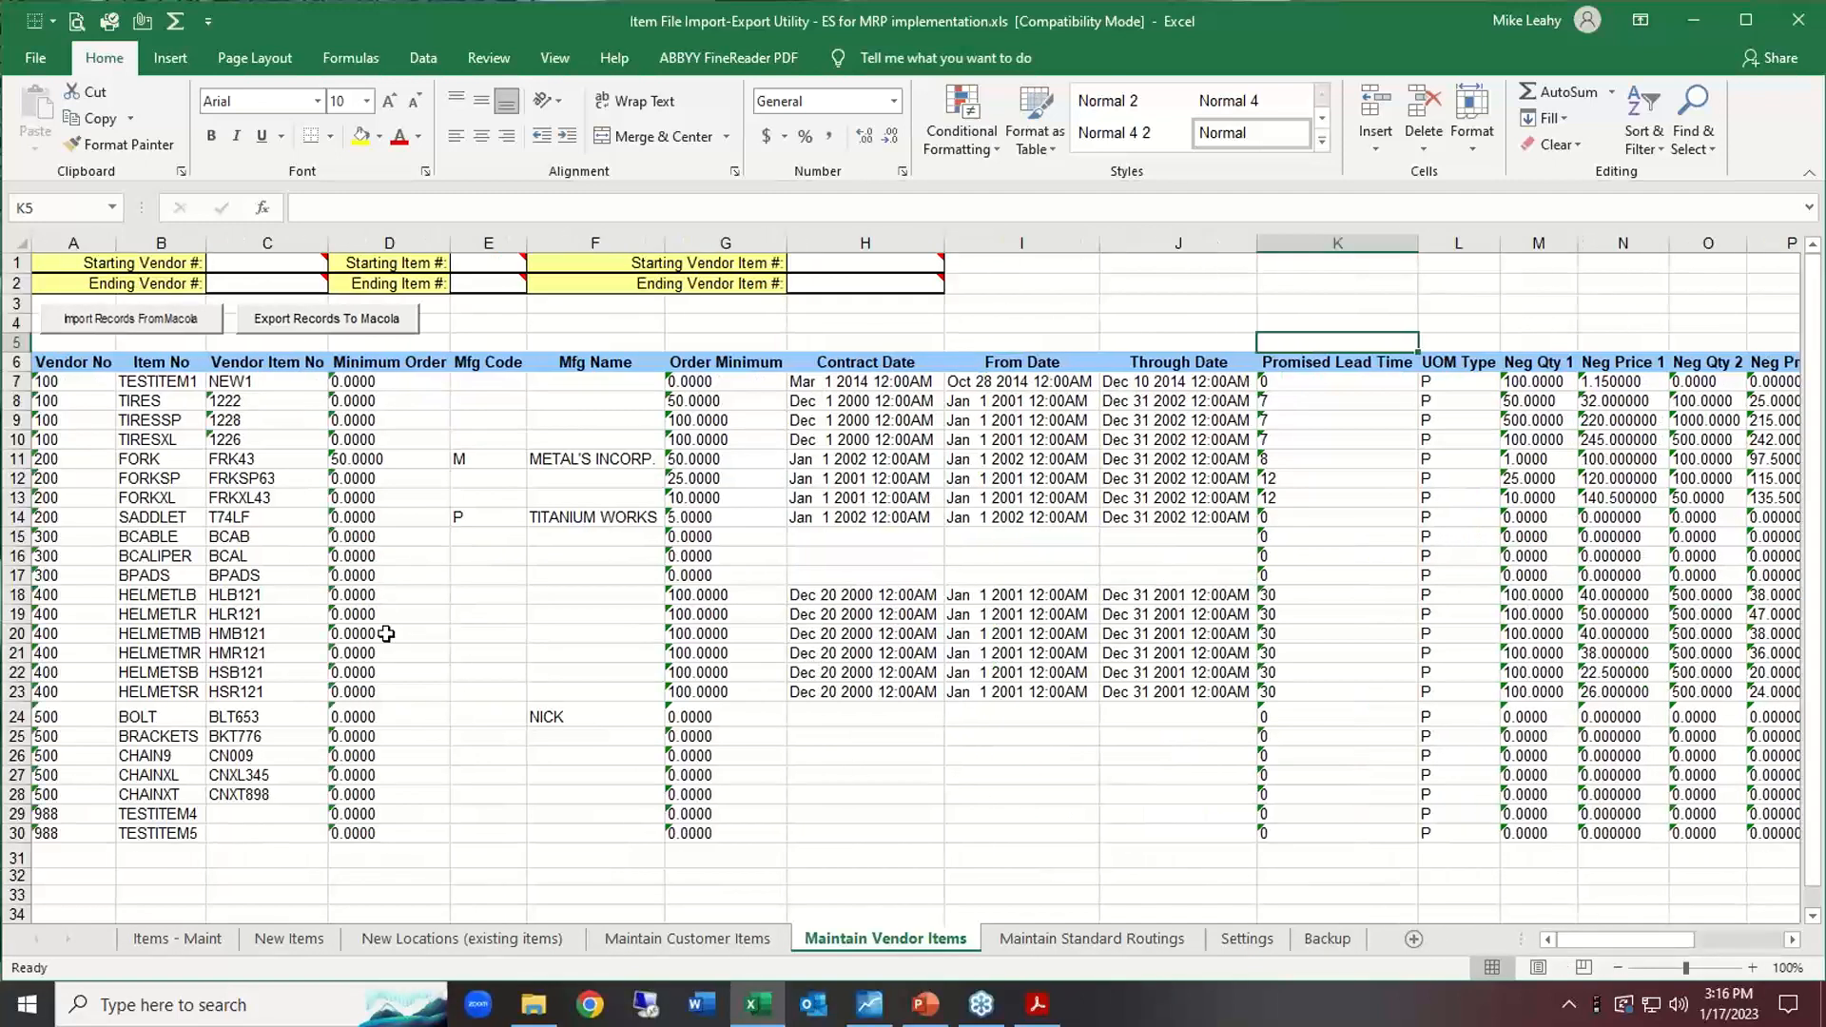
click(1079, 938)
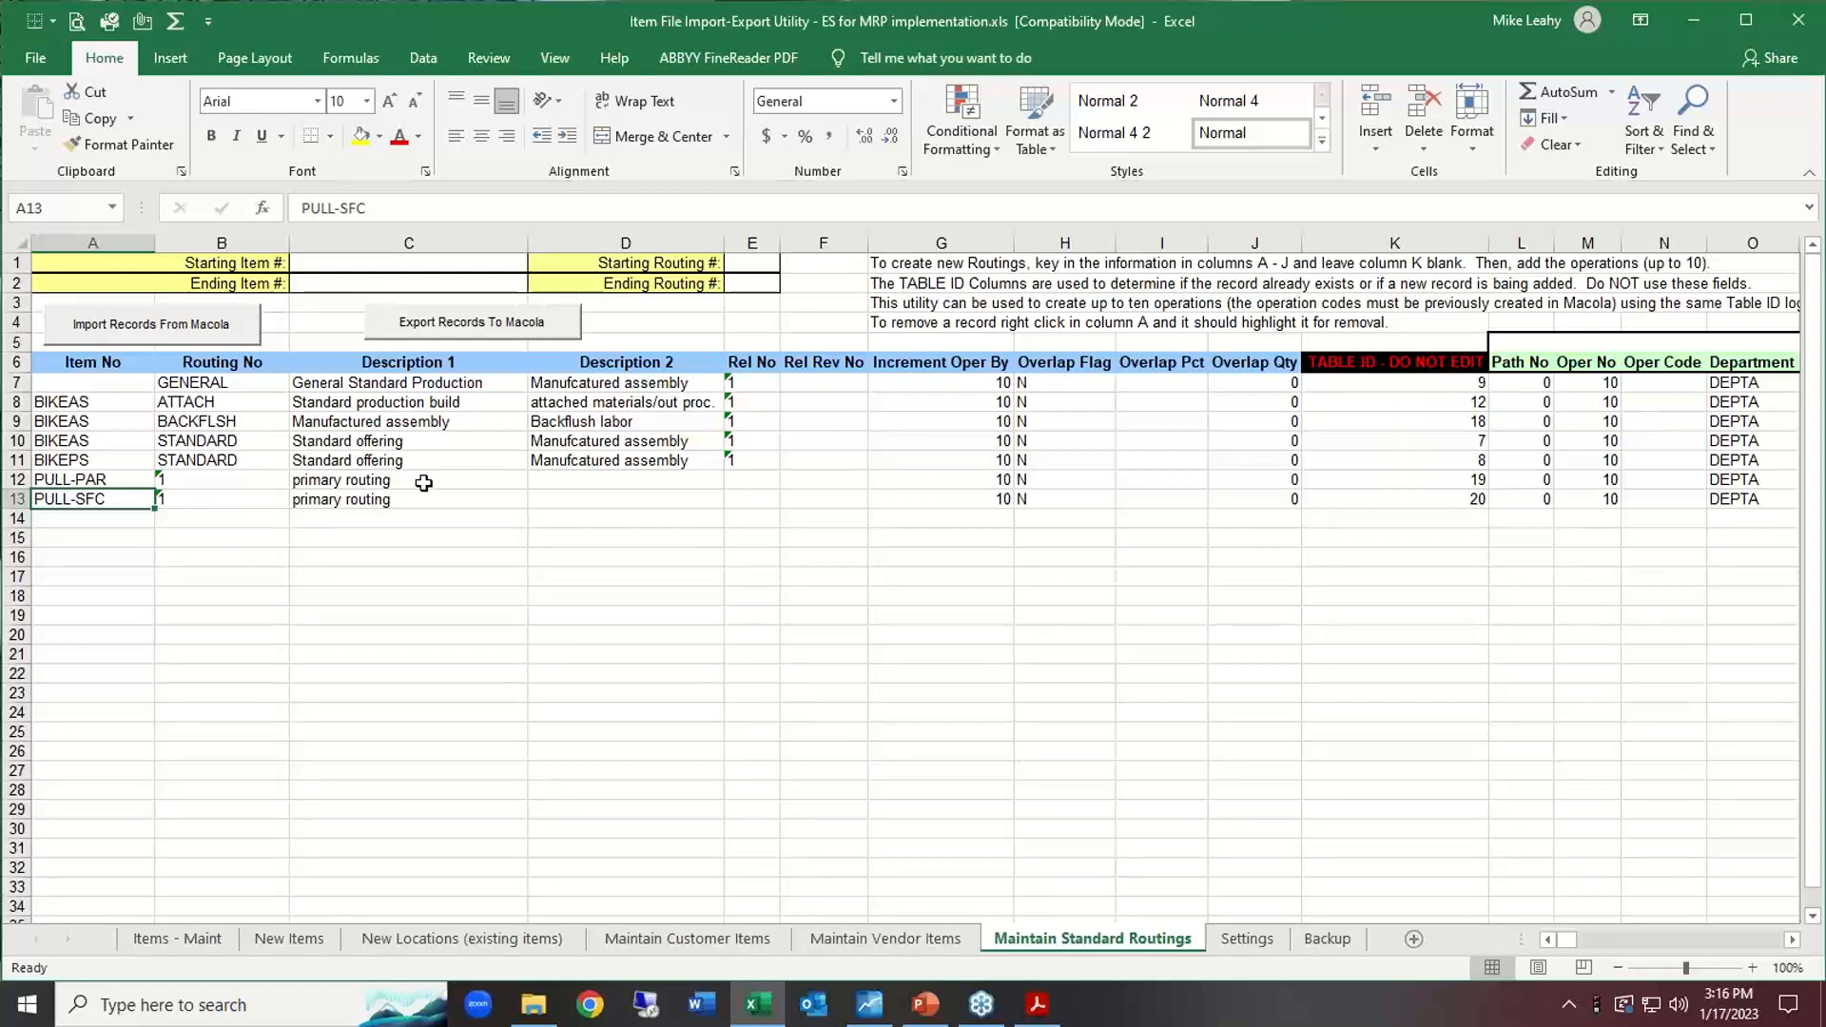
Close the item utility workbook, saving its changes, and switch to the inventory settings PDF in Acrobat Reader.
click(1801, 26)
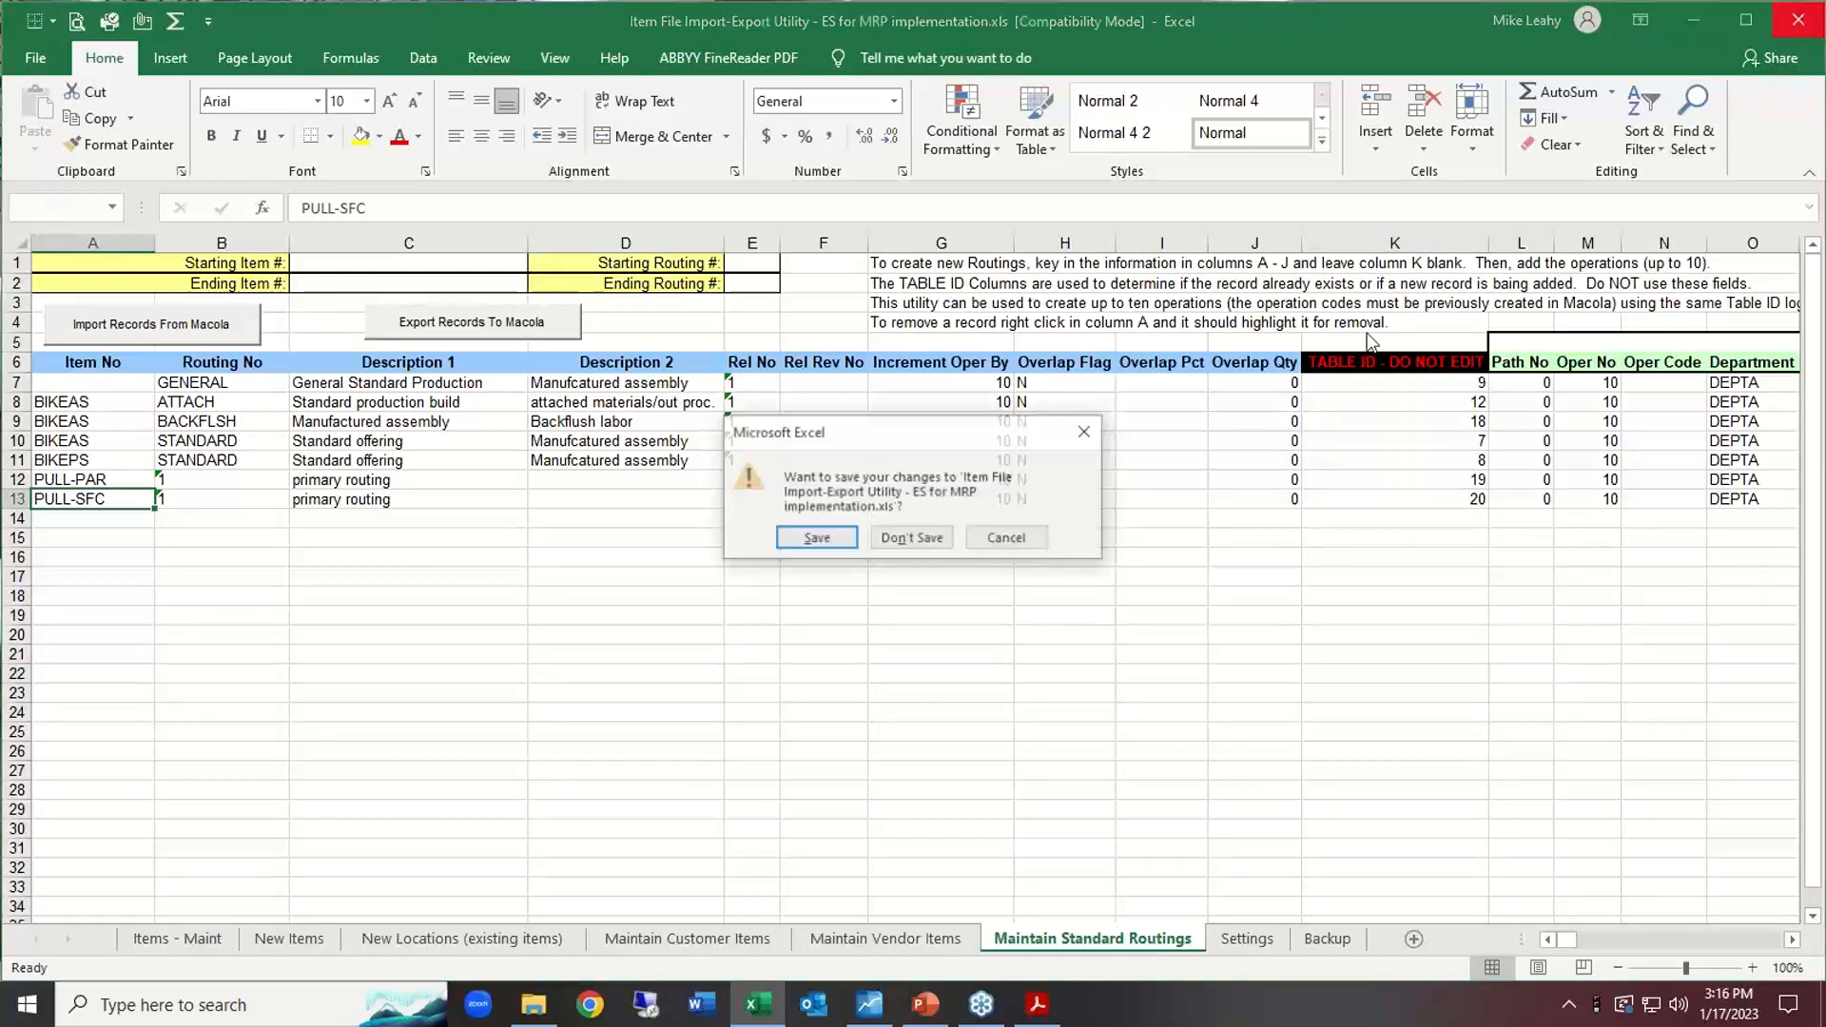
click(804, 539)
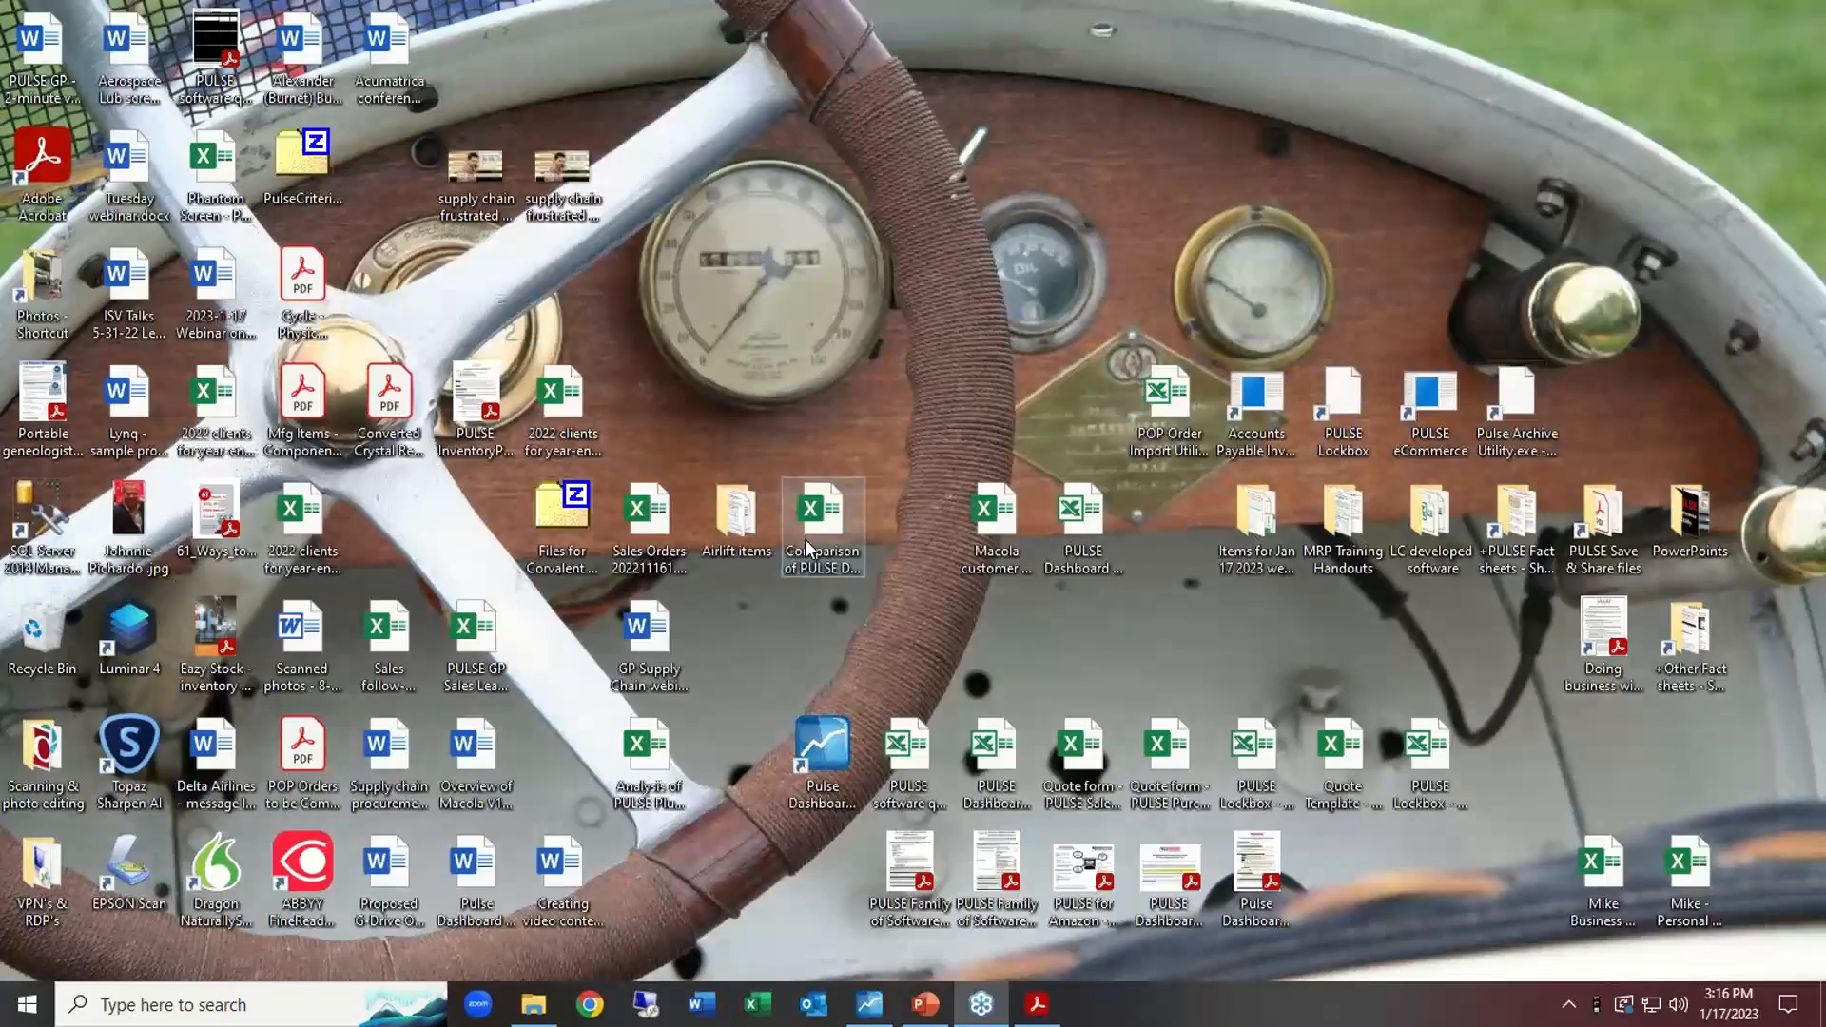
key(alt+Tab)
key(alt+Tab)
key(alt+Tab)
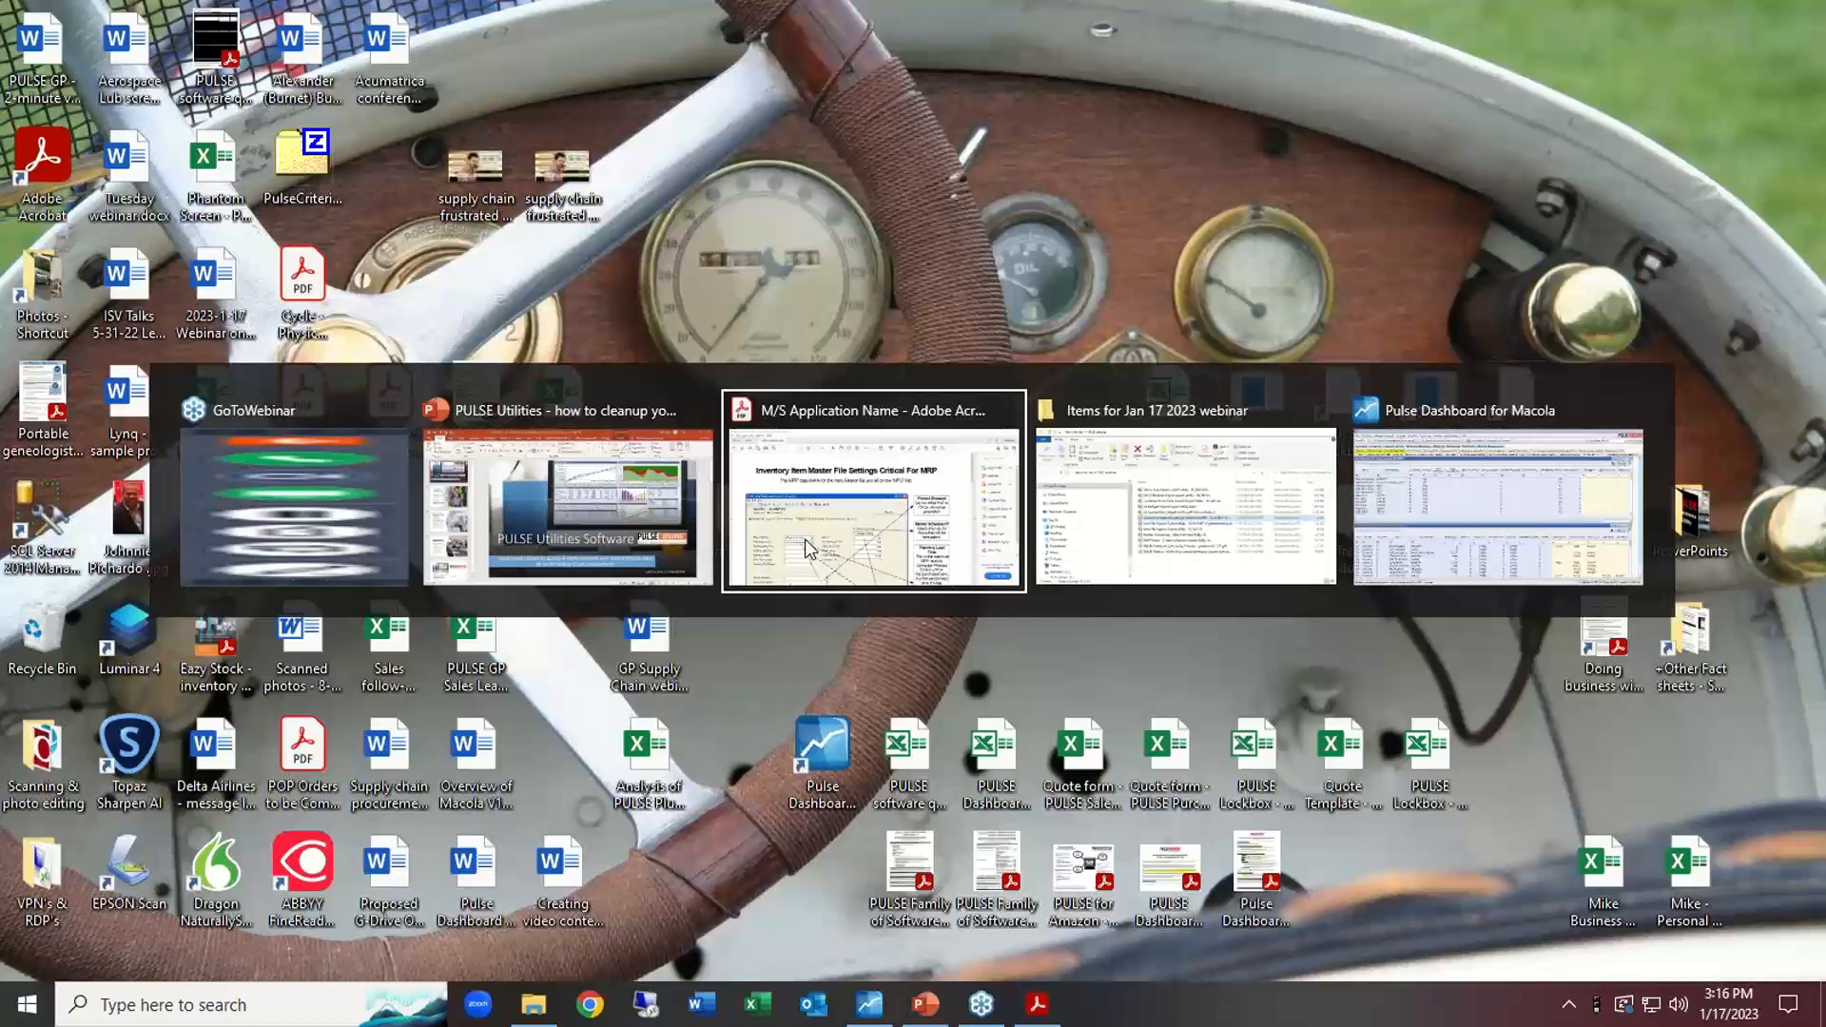
click(806, 549)
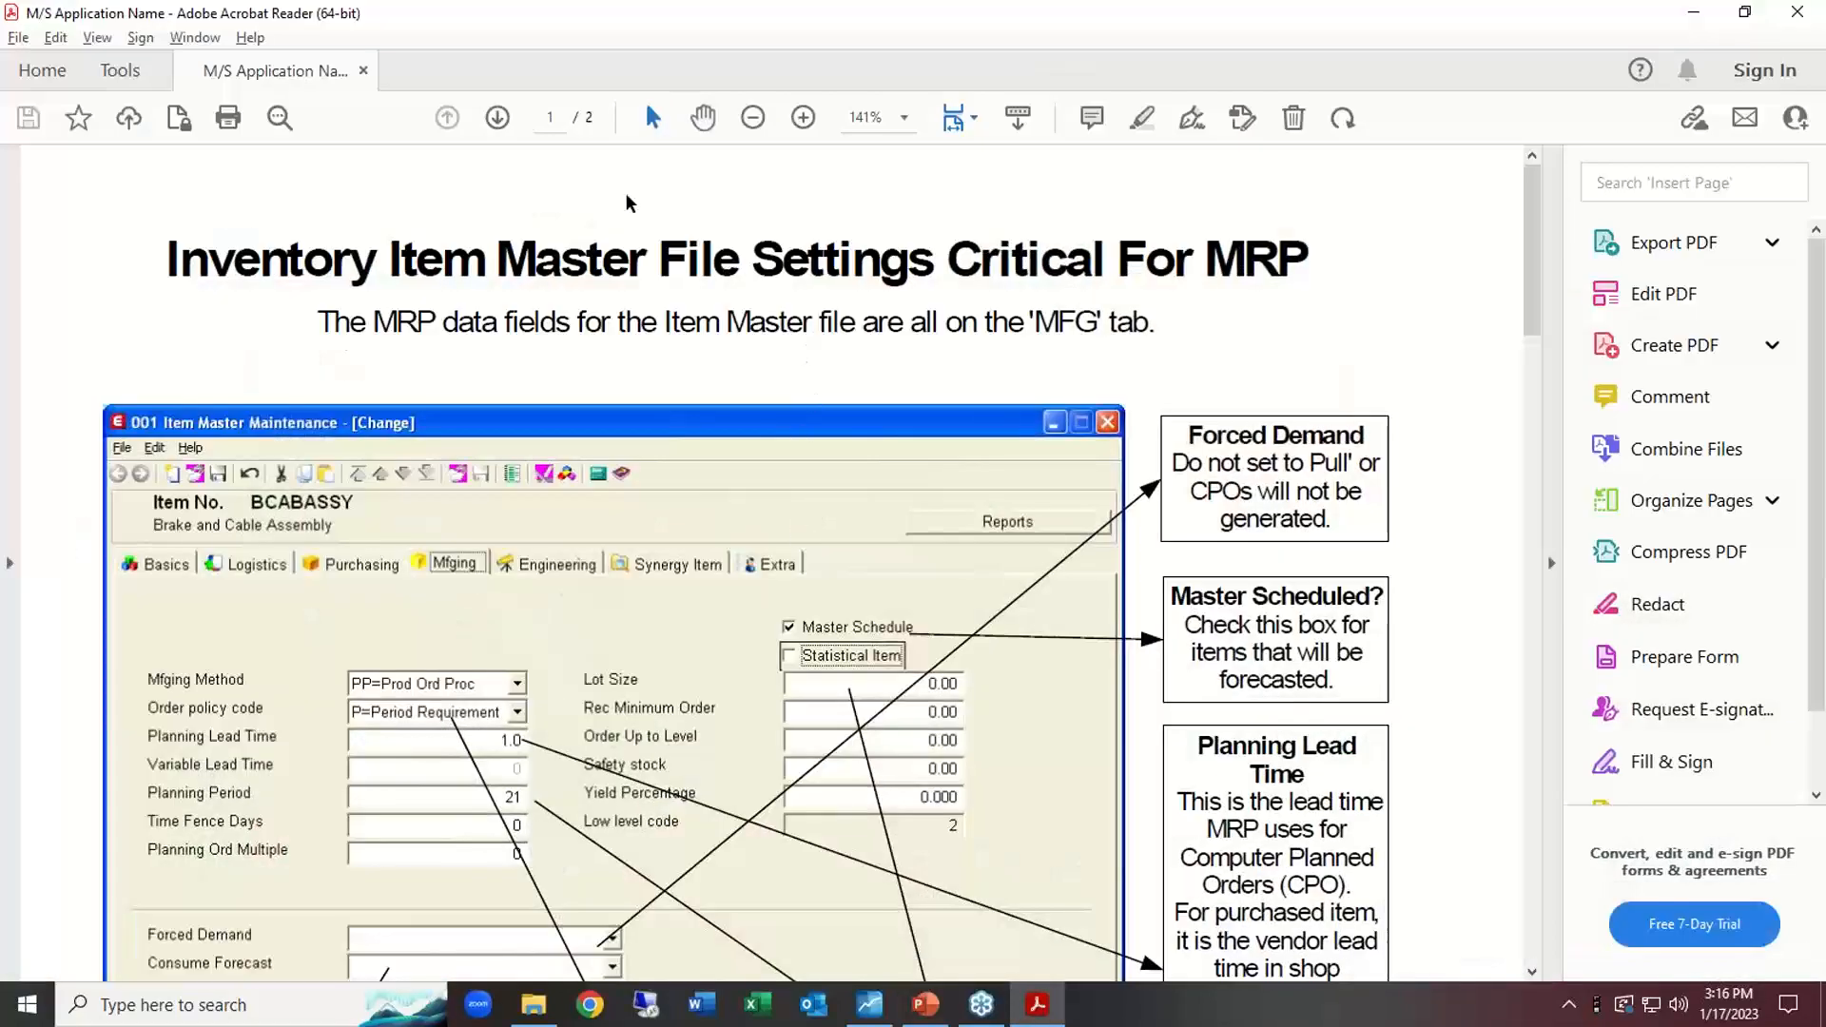
Zoom the PDF out to 75% and read the item master and item/location settings critical for MRP on both pages.
click(754, 118)
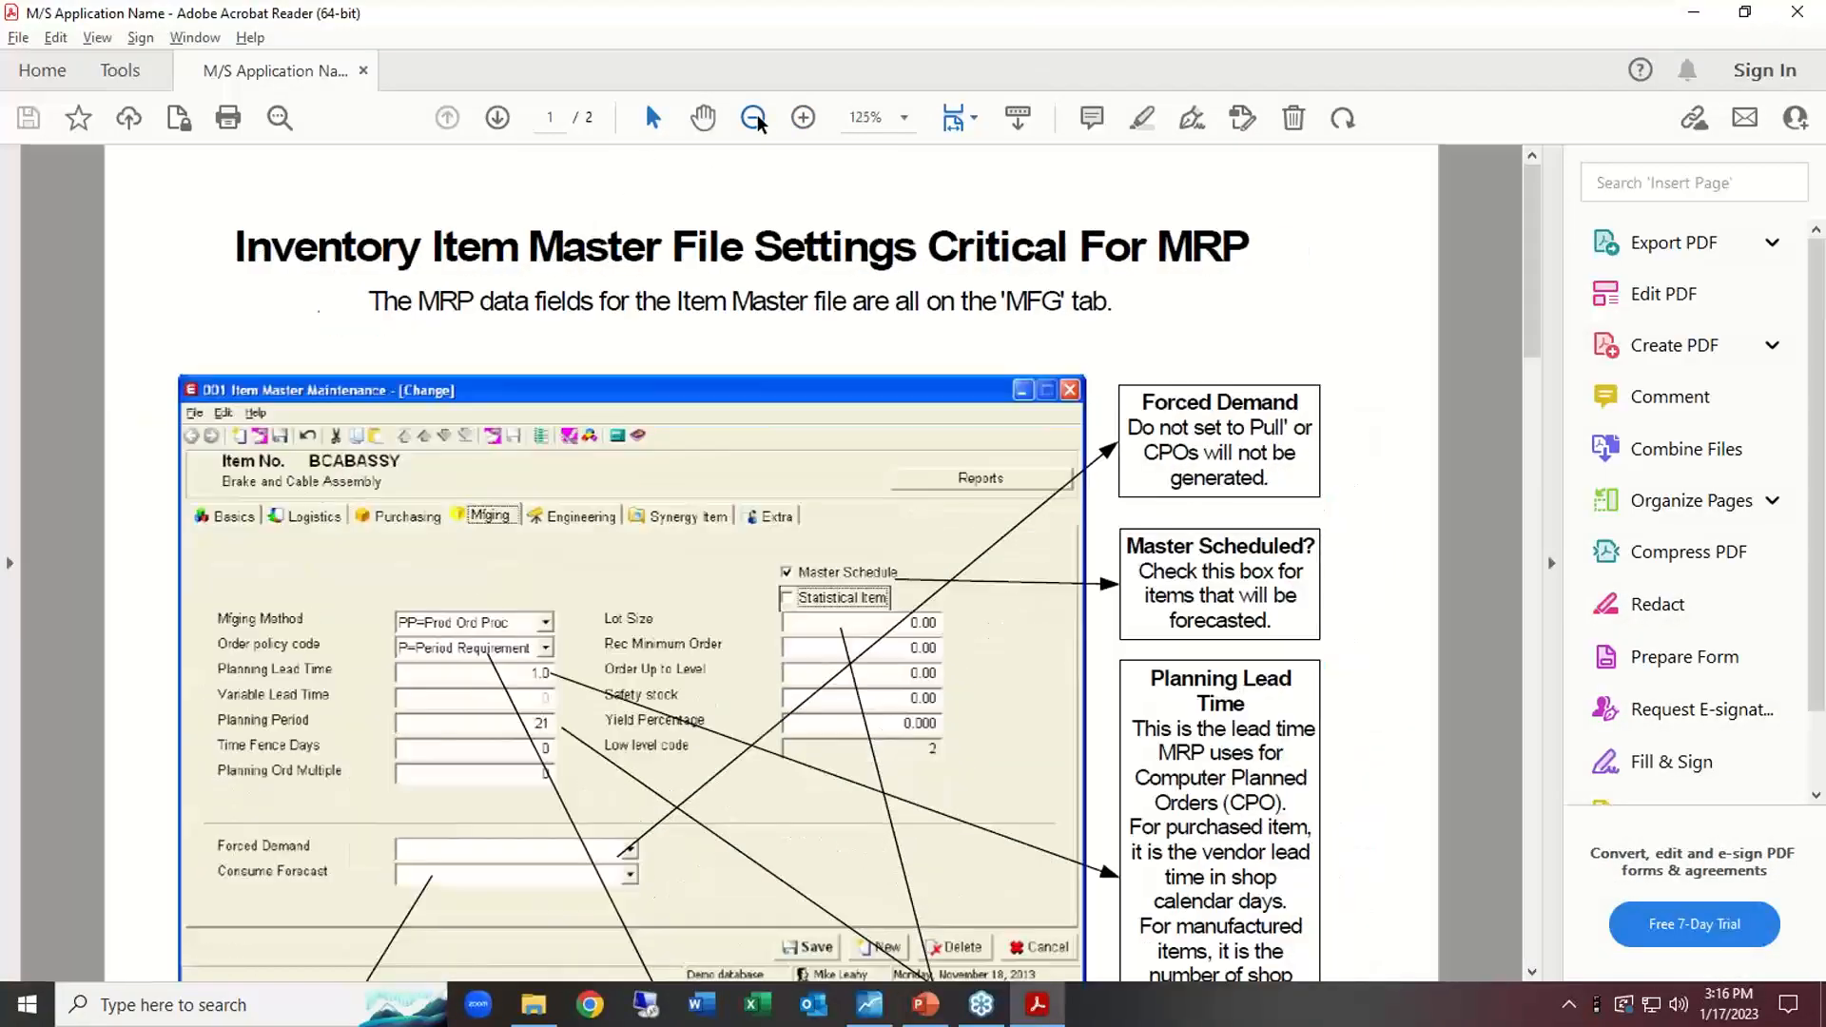
click(757, 119)
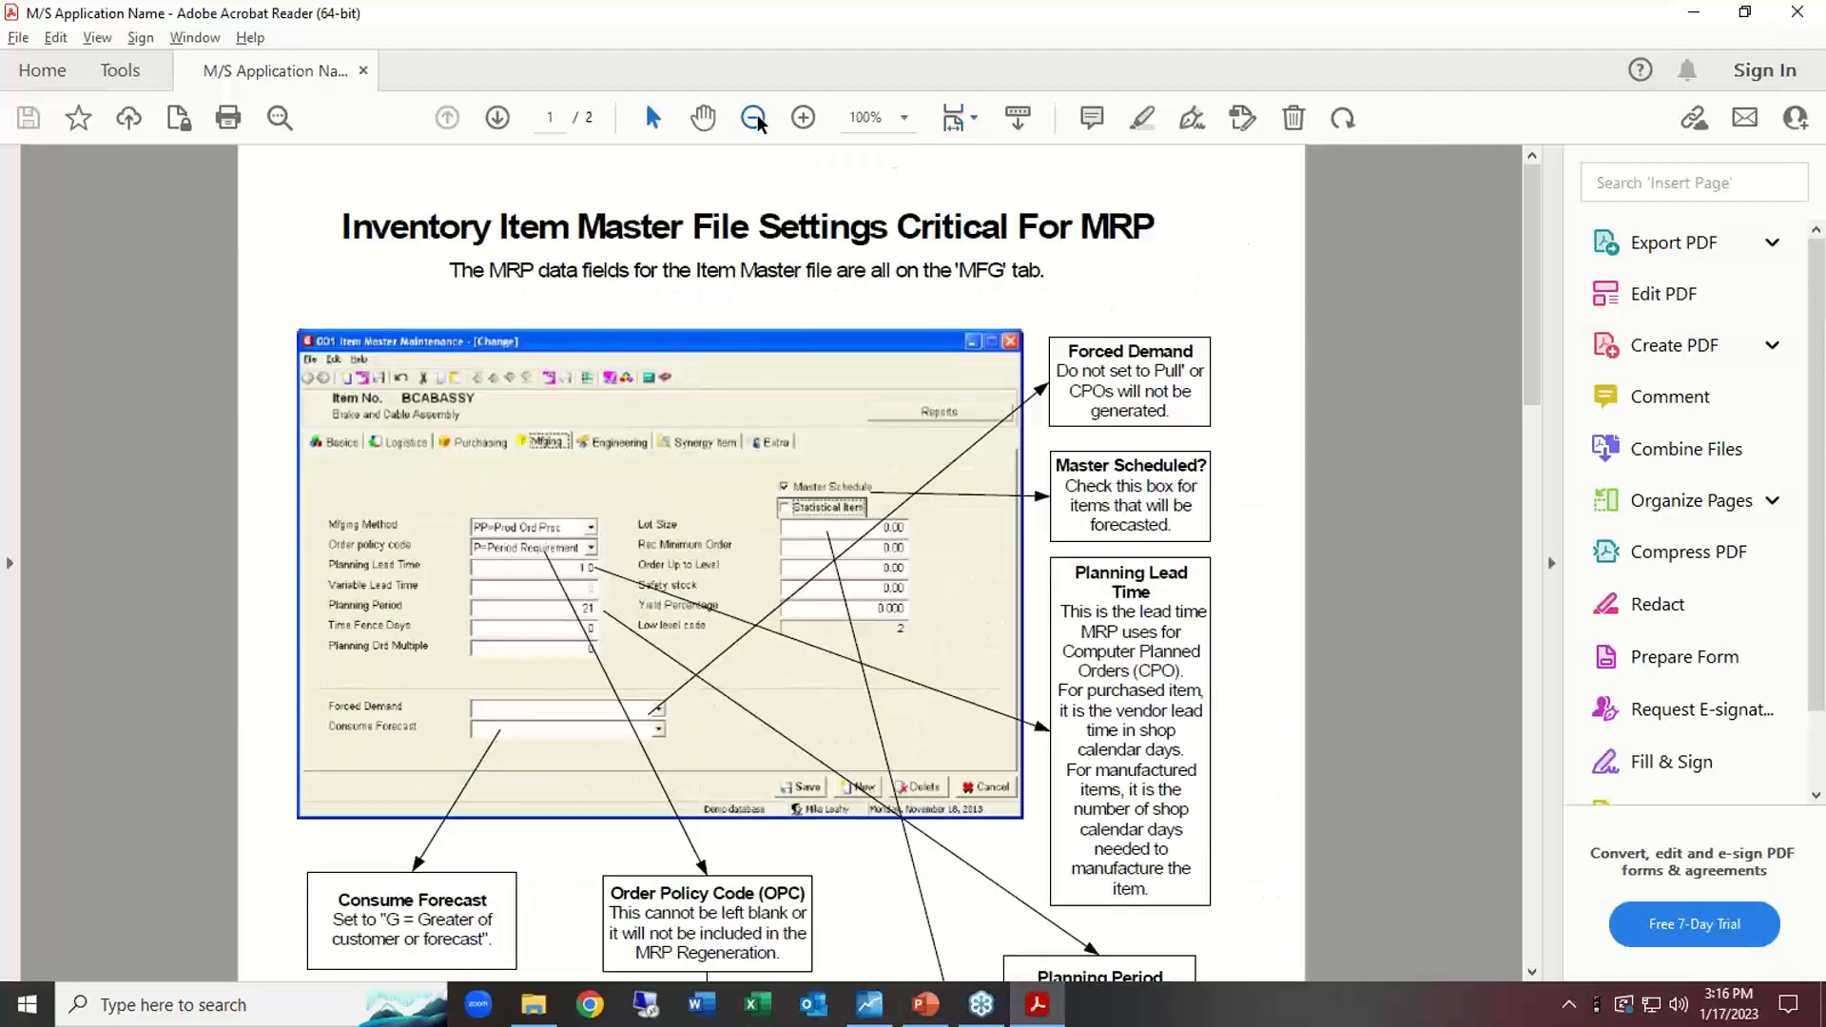
click(756, 119)
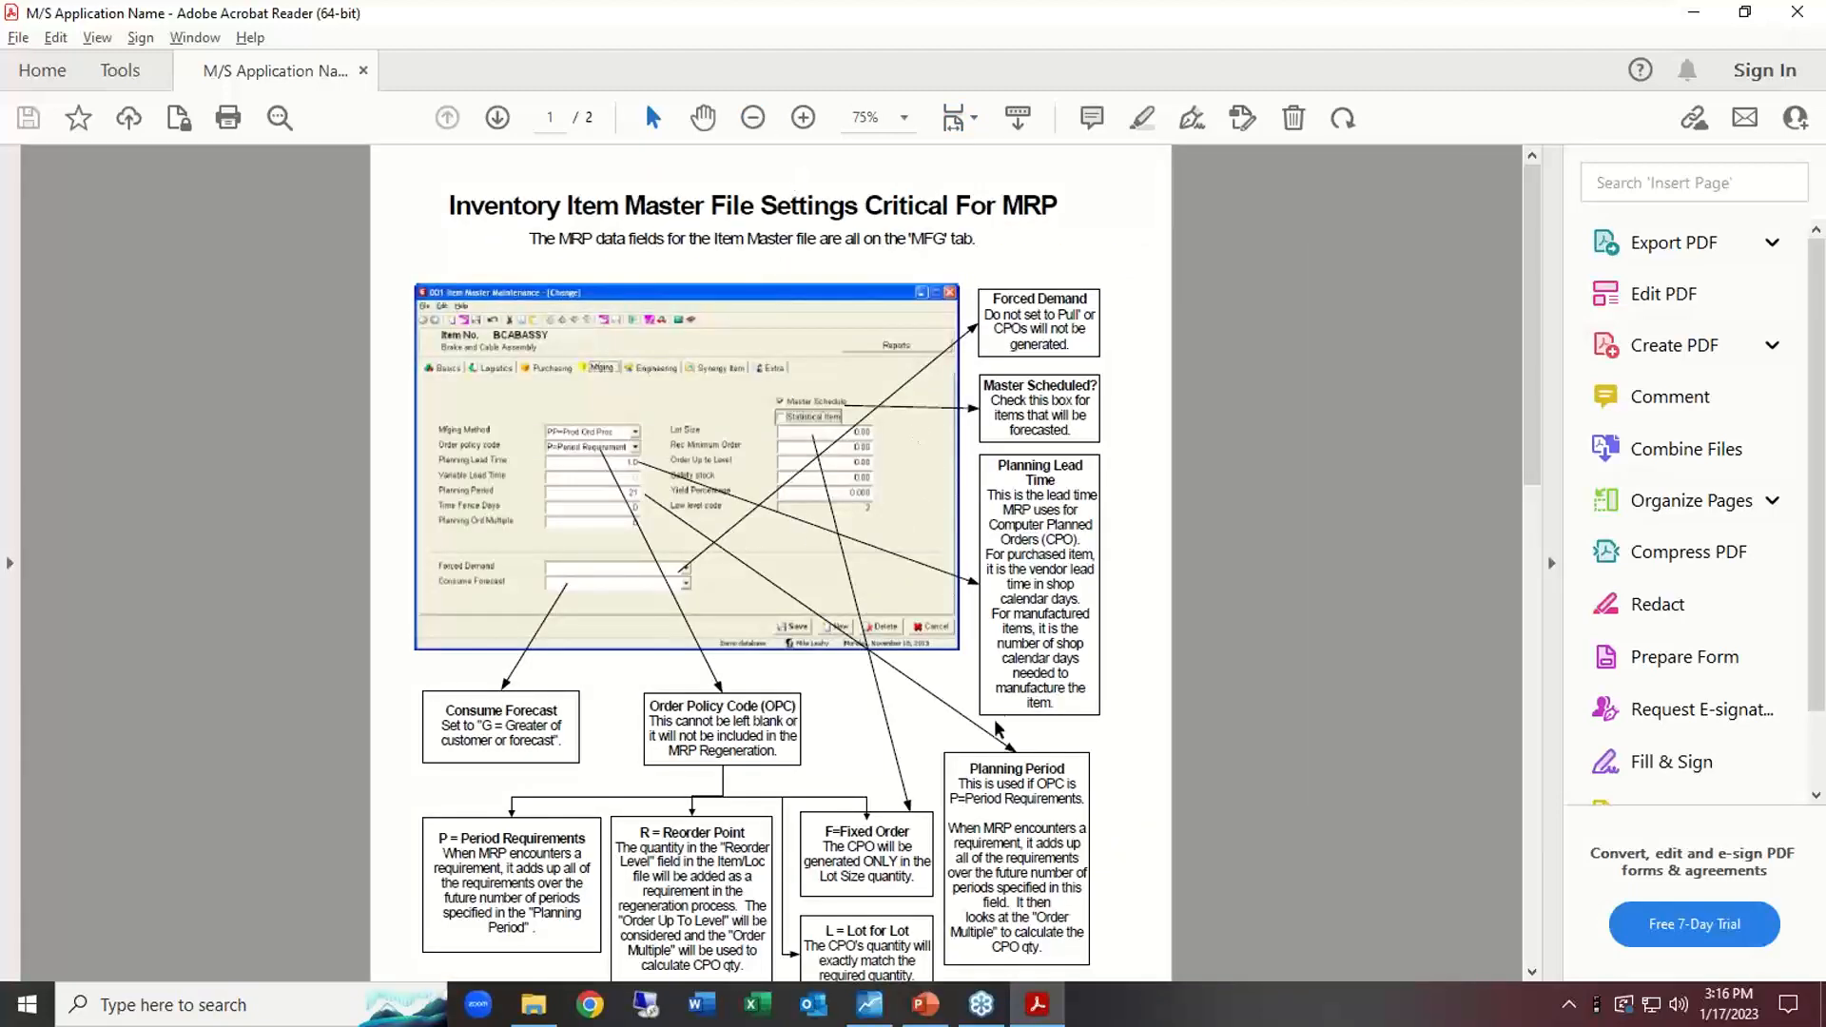
scroll(999, 731, down, 1)
scroll(940, 496, up, 1)
scroll(798, 535, down, 15)
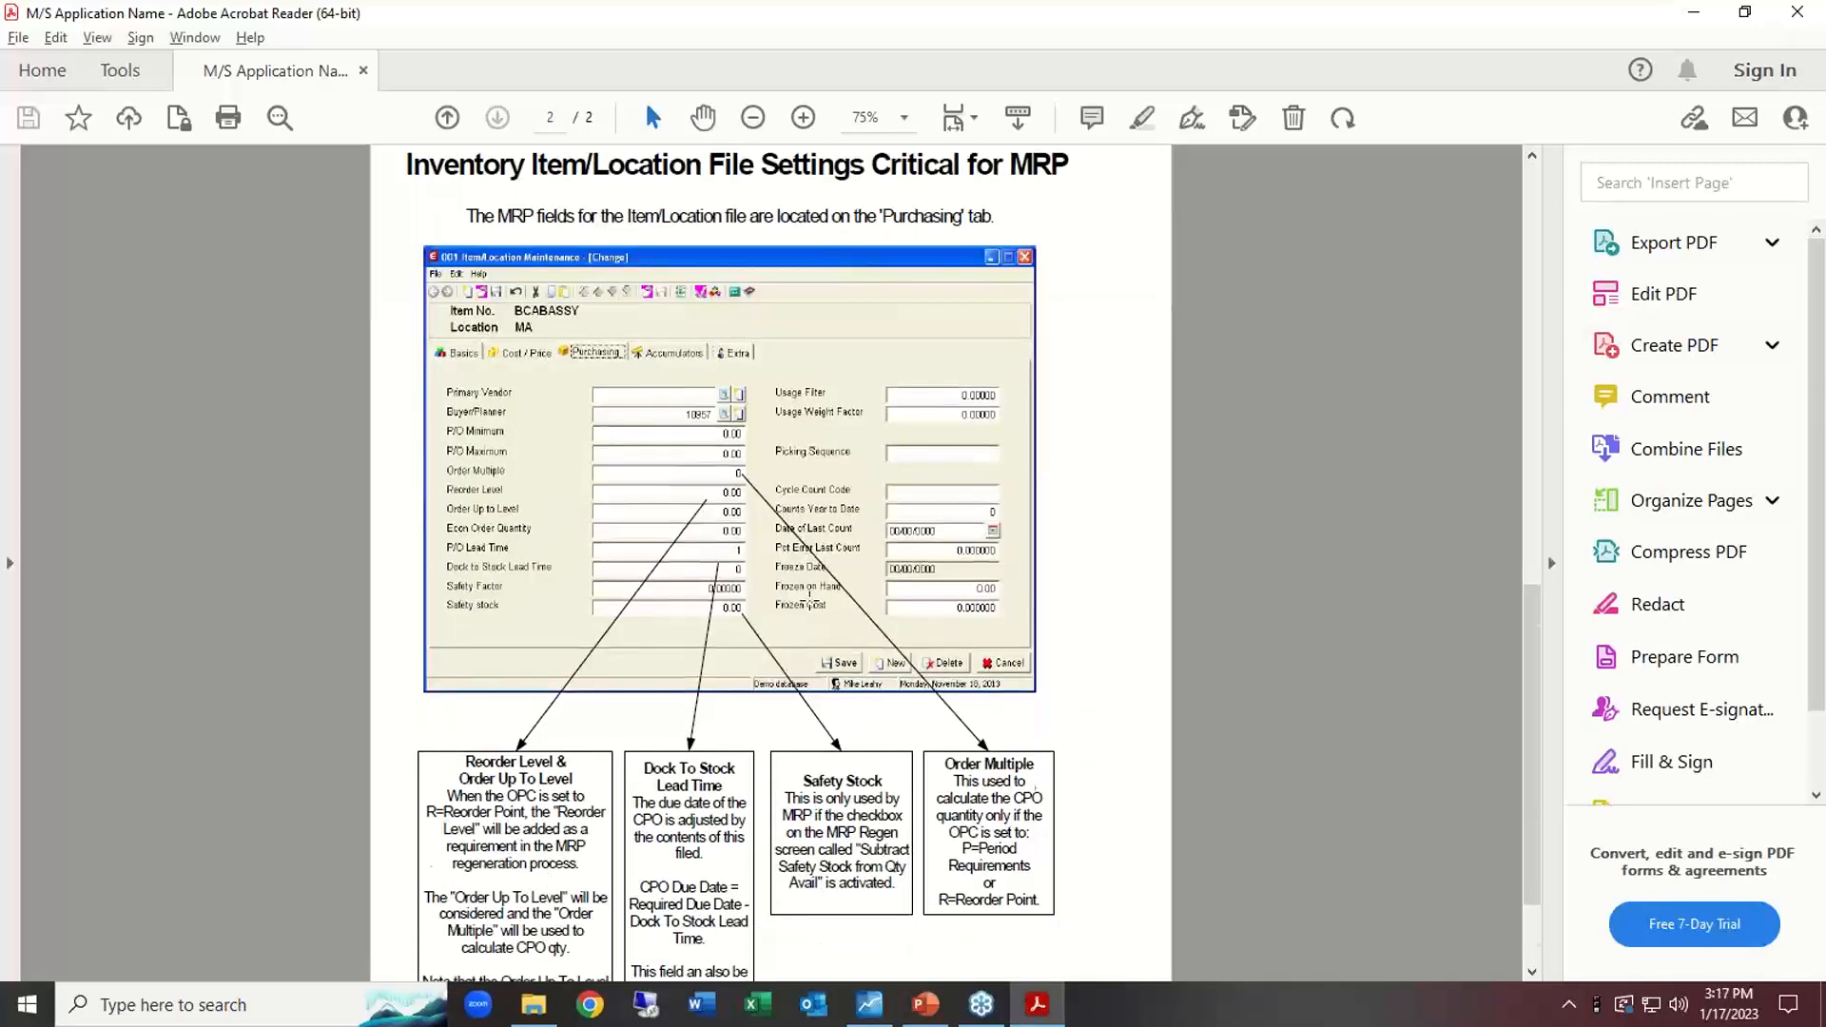
scroll(809, 594, down, 3)
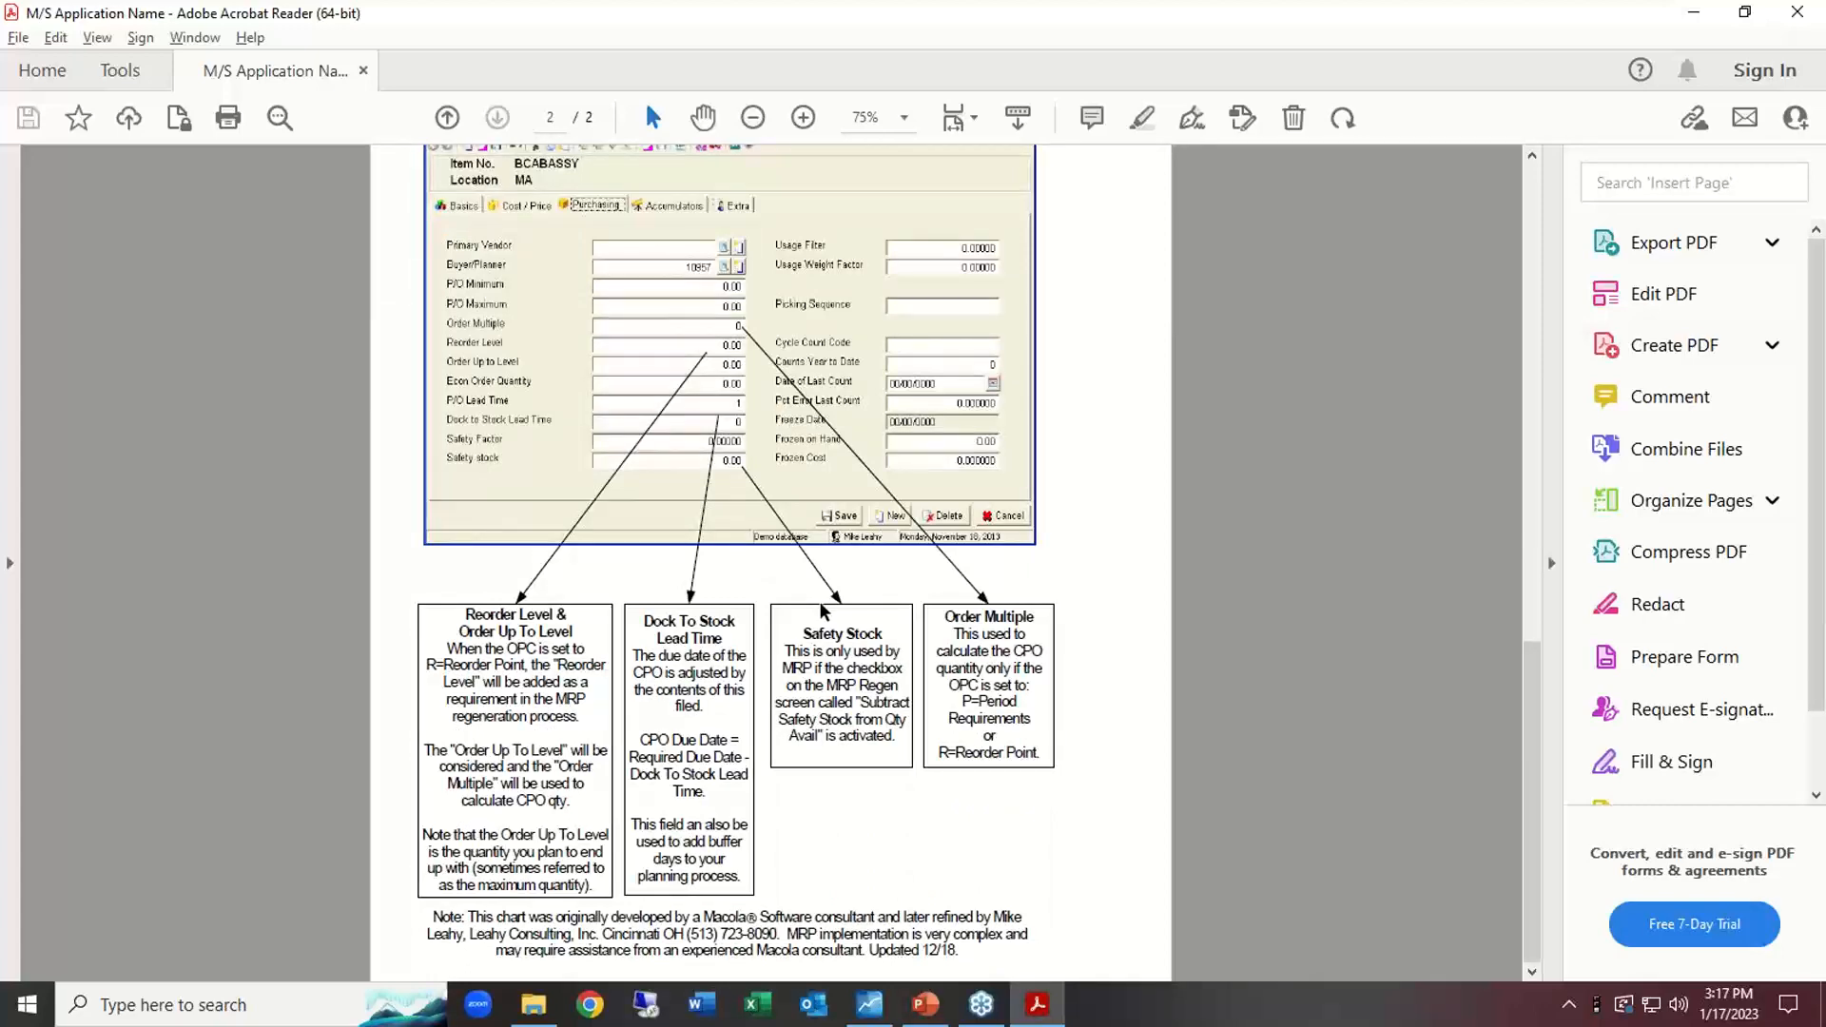
scroll(962, 647, up, 6)
scroll(986, 611, up, 10)
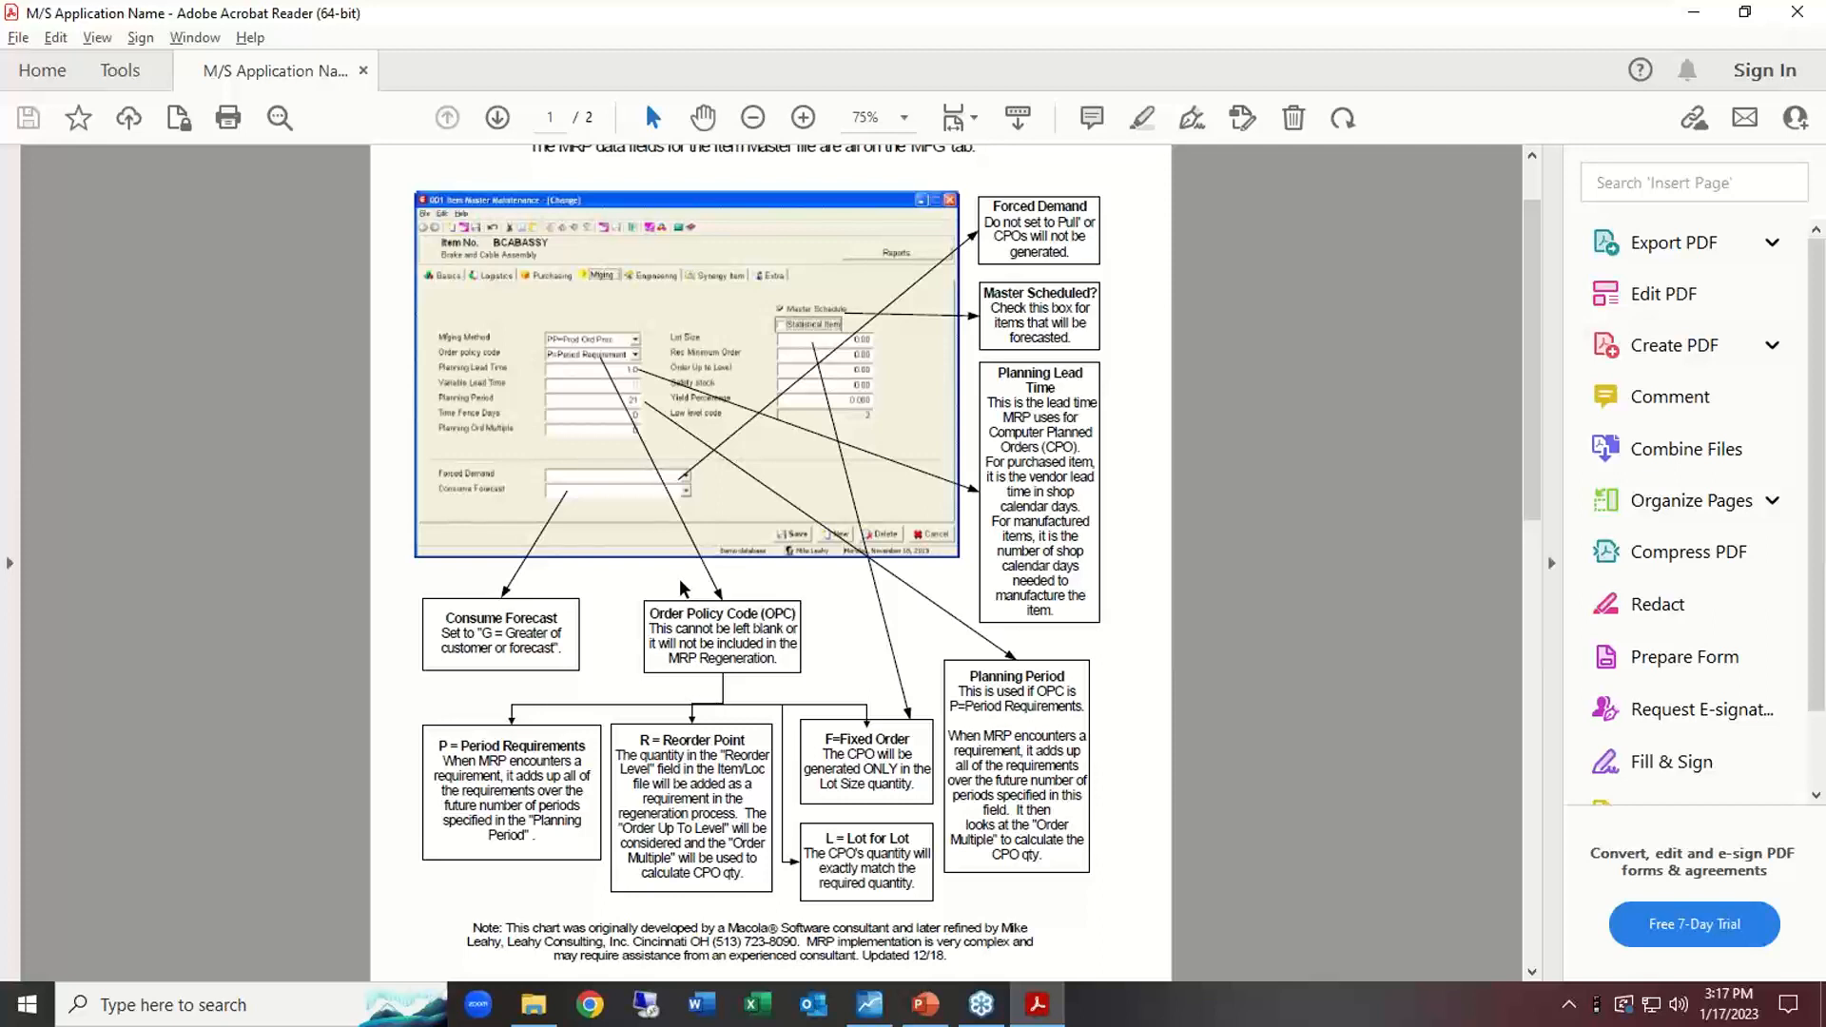
Switch to Pulse Dashboard for Macola and examine the MRP item setup, the Inventory Status data and its available columns.
key(alt+Tab)
key(alt+Tab)
key(alt+Tab)
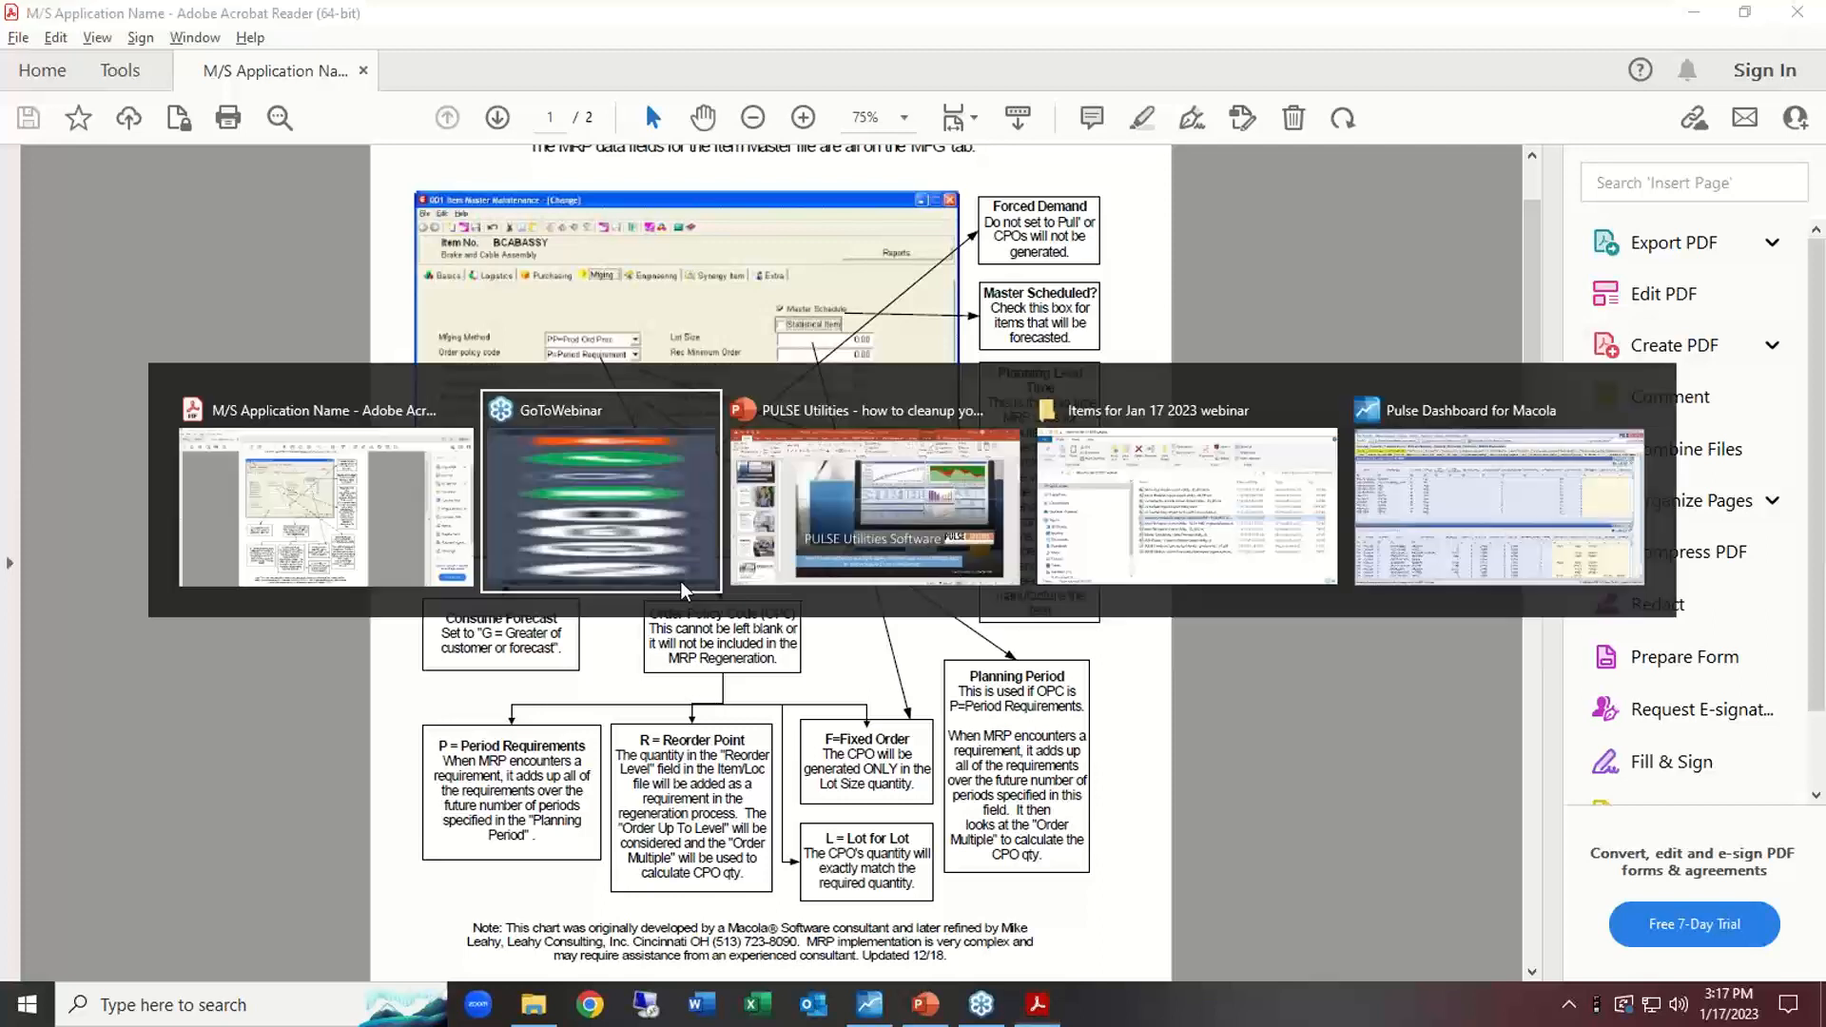
key(alt+Tab)
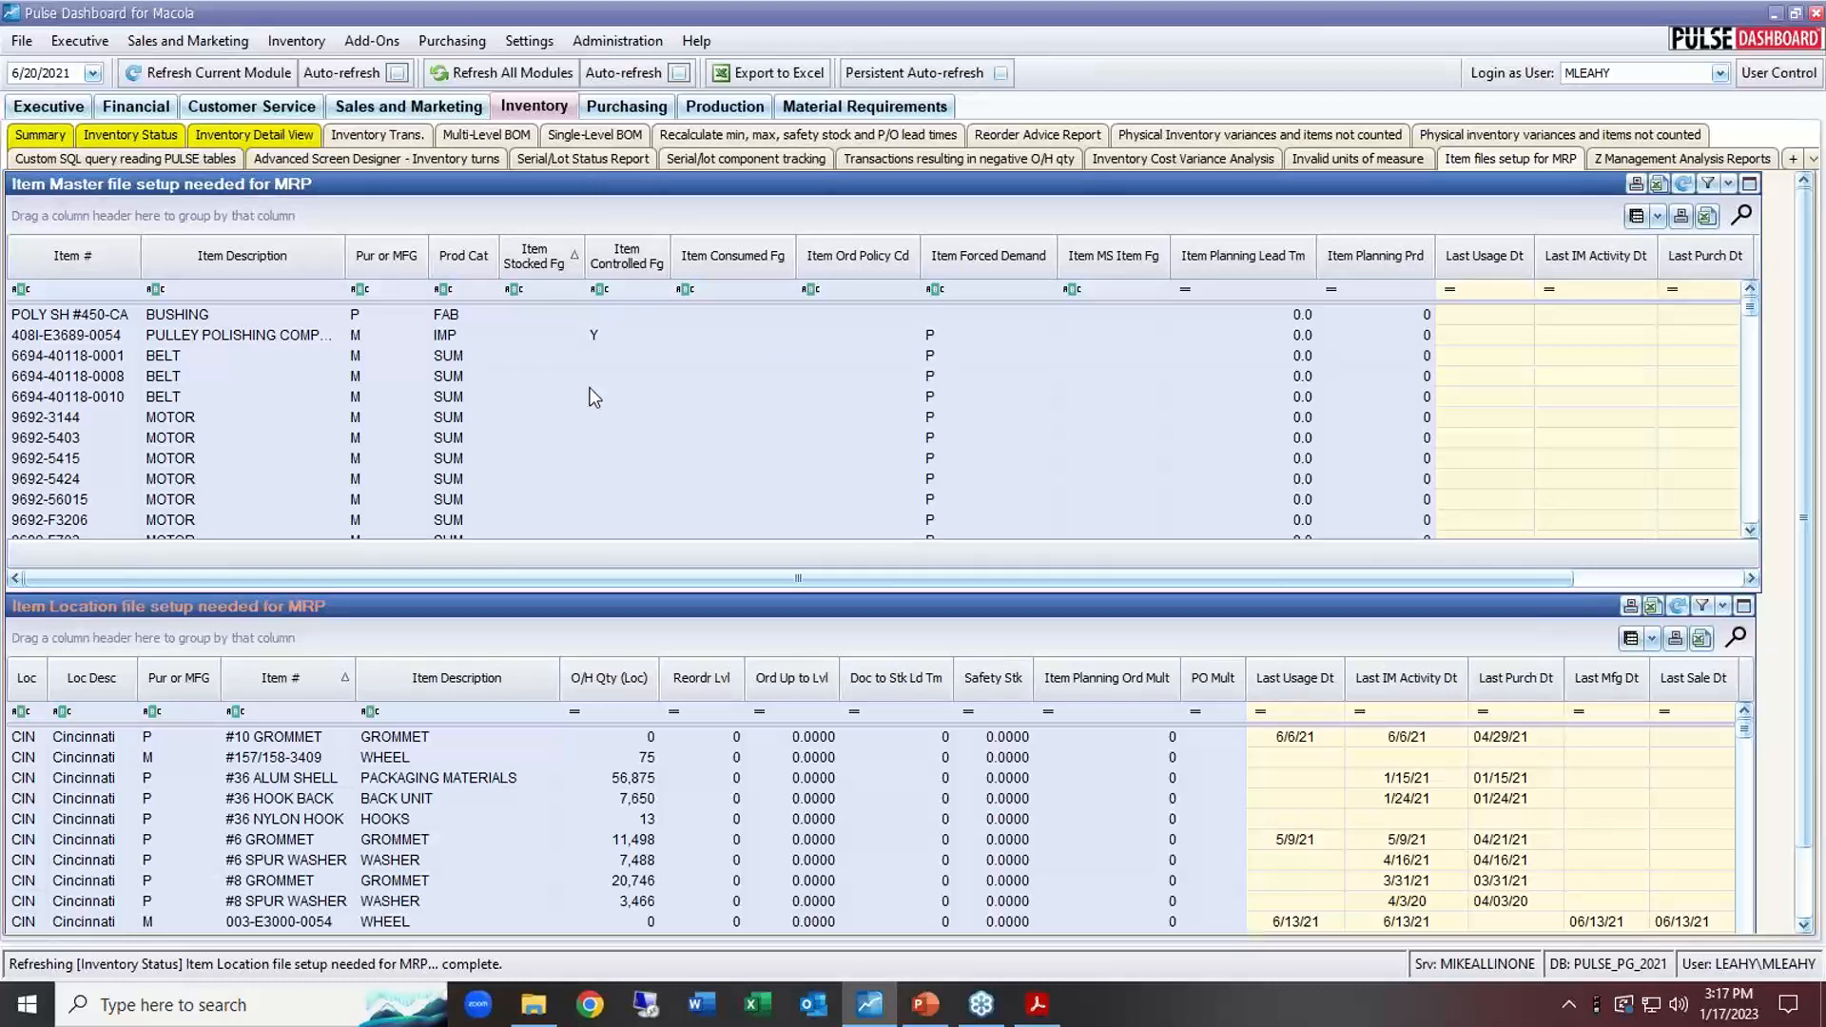
click(137, 135)
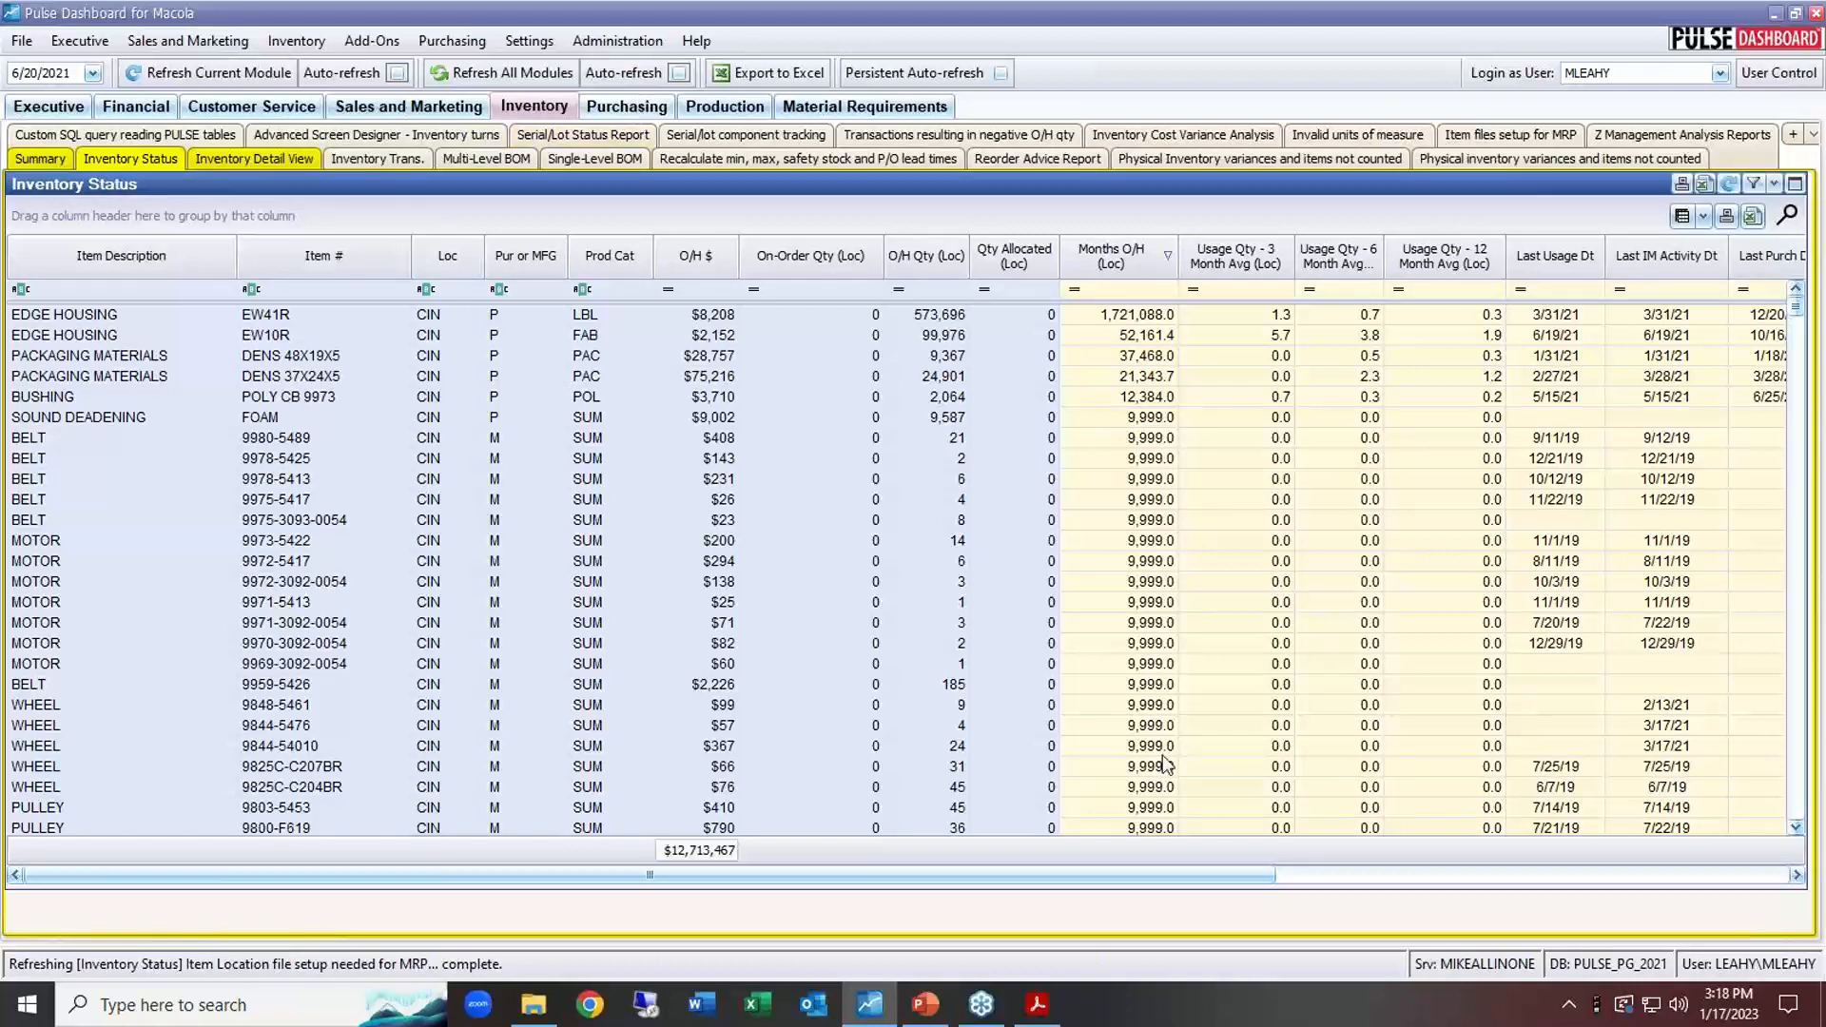
click(1682, 219)
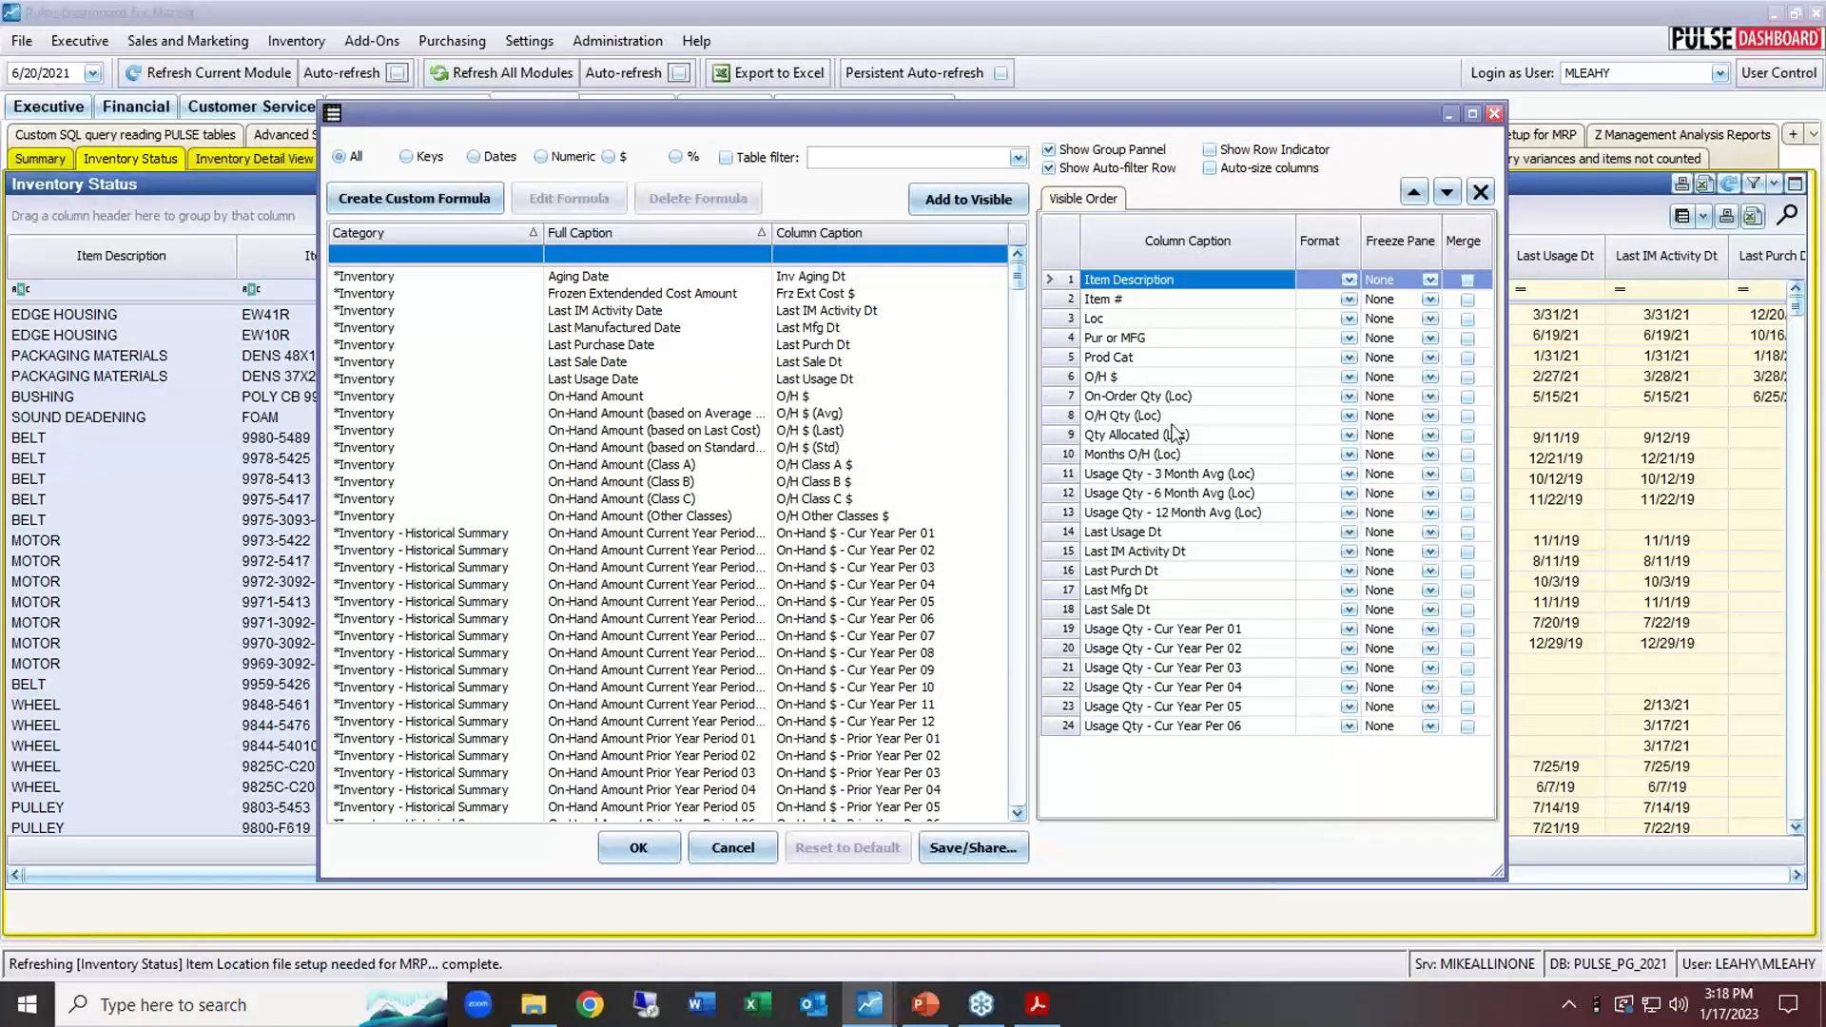
click(732, 847)
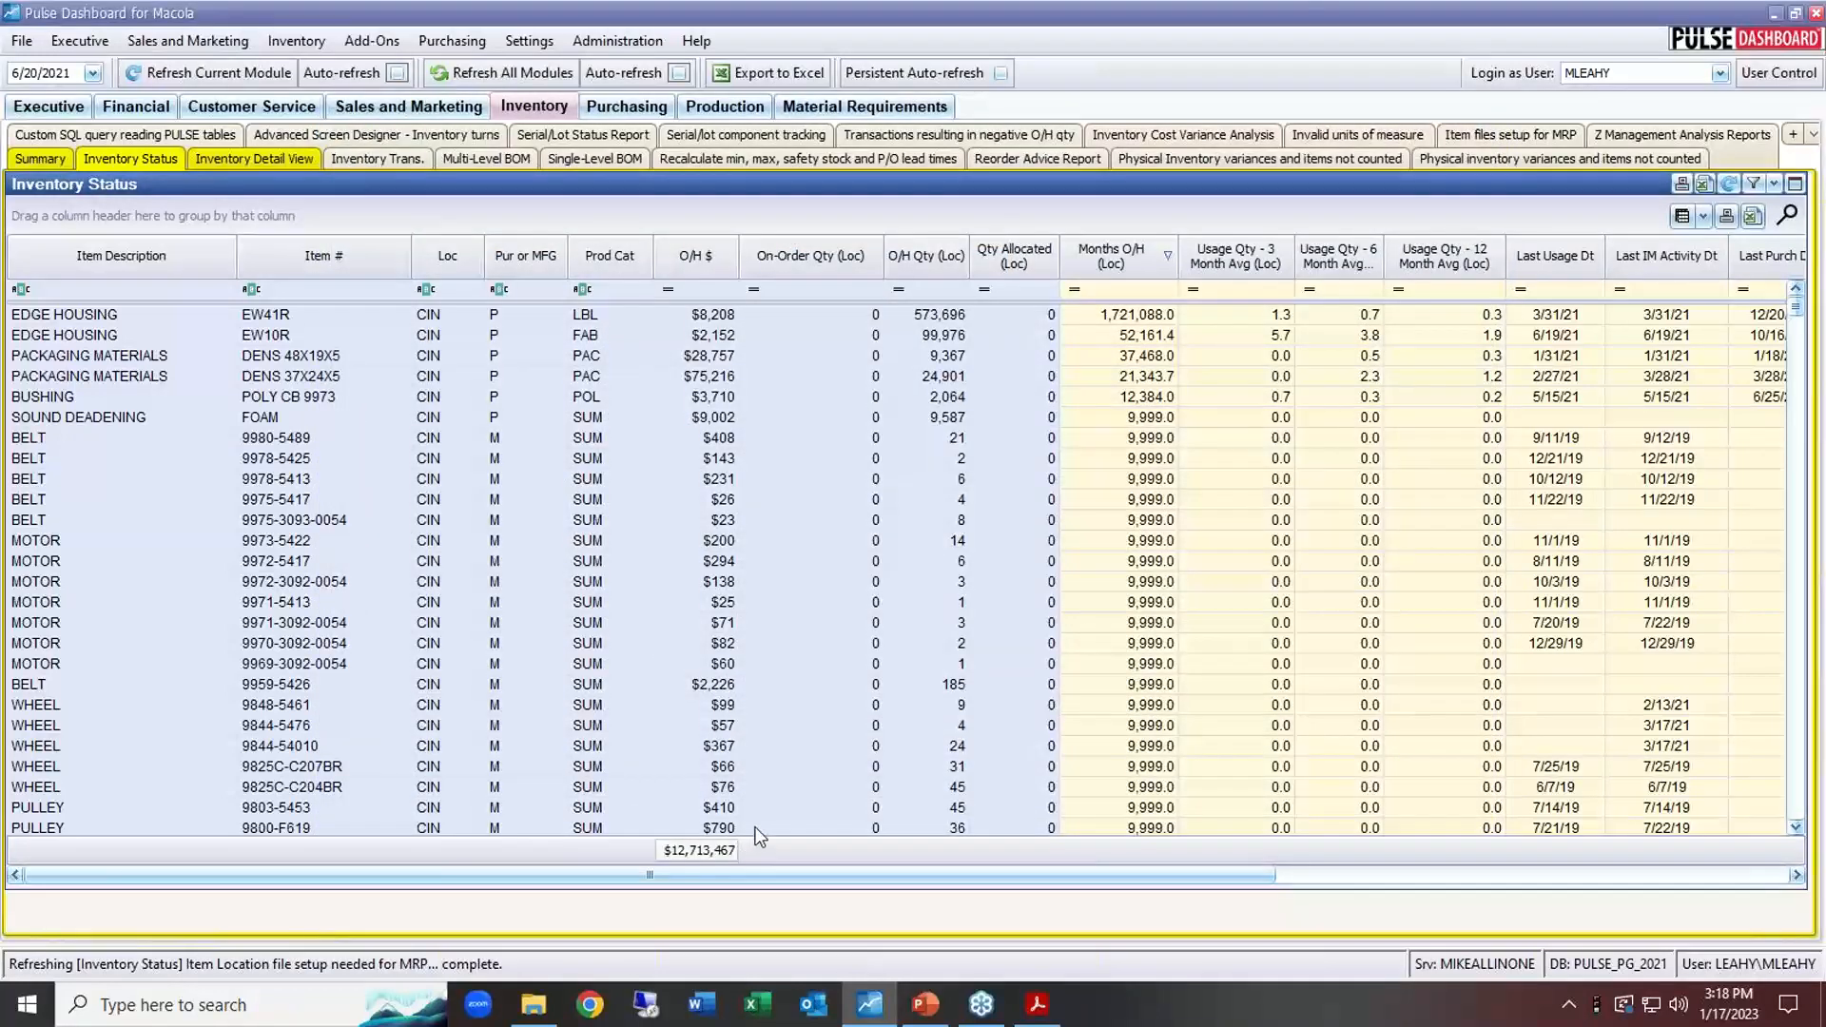
key(alt+Tab)
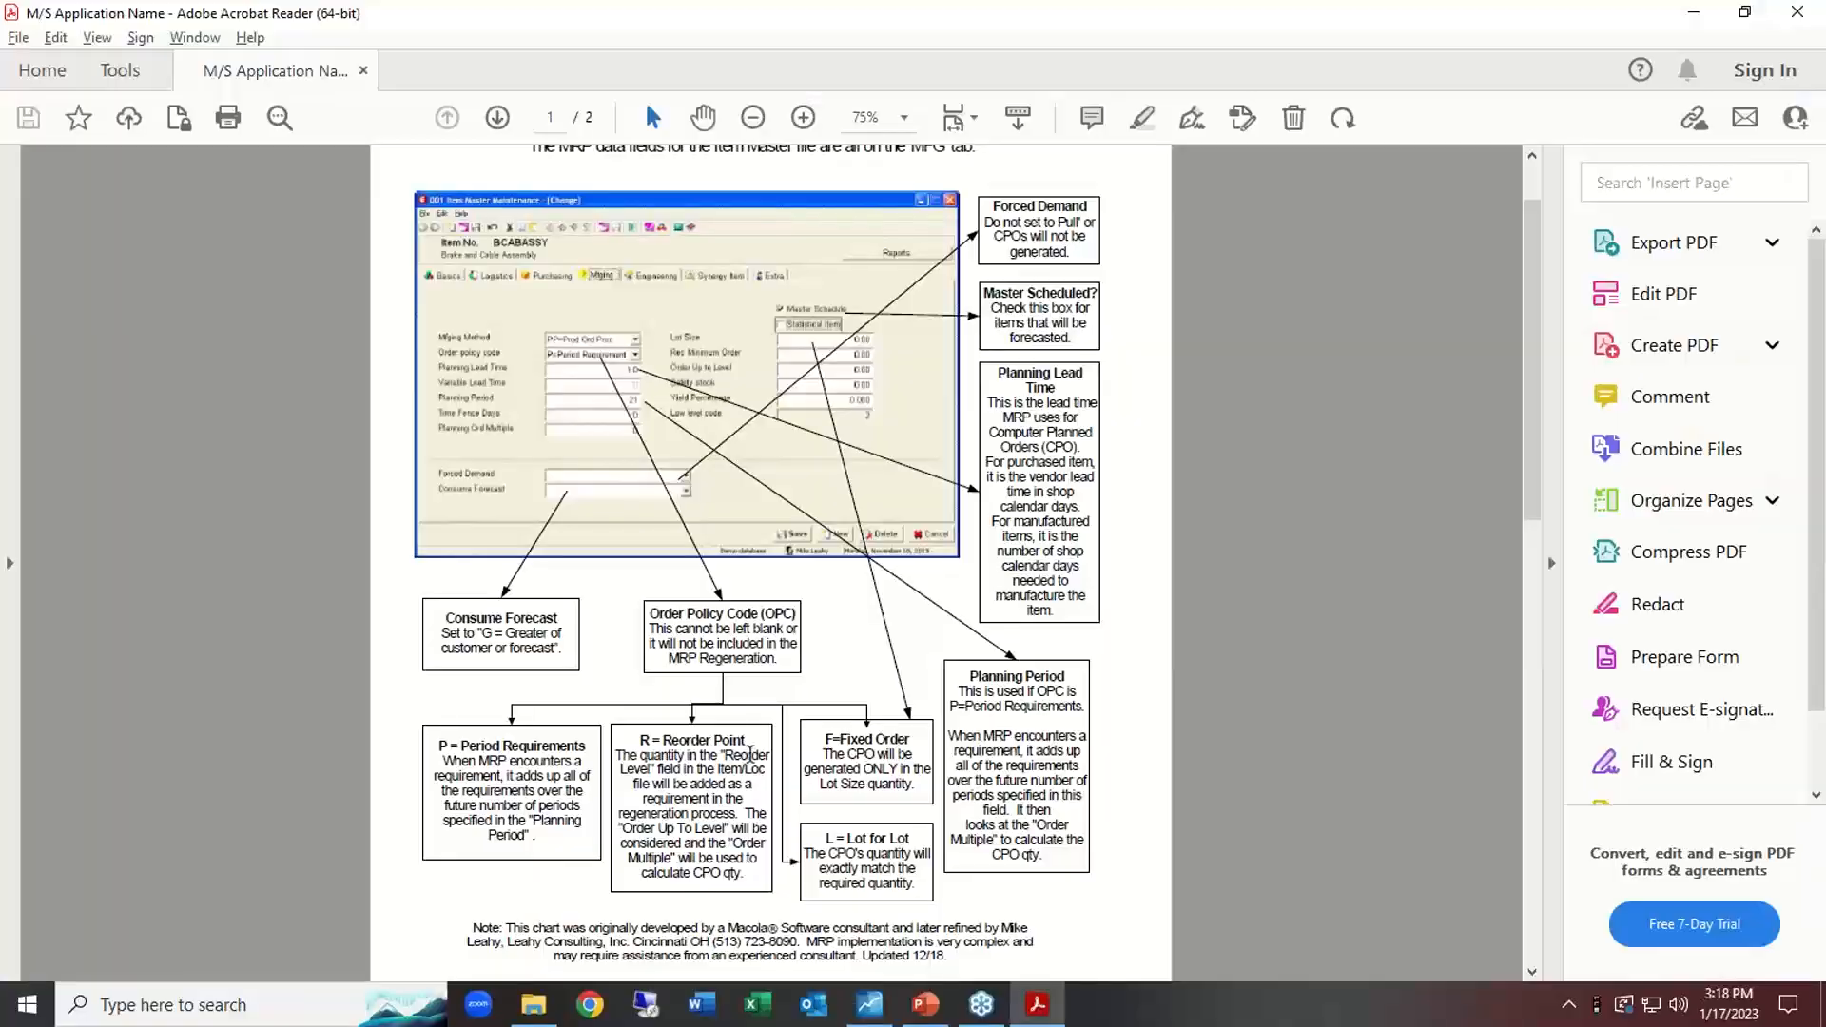
key(alt+Tab)
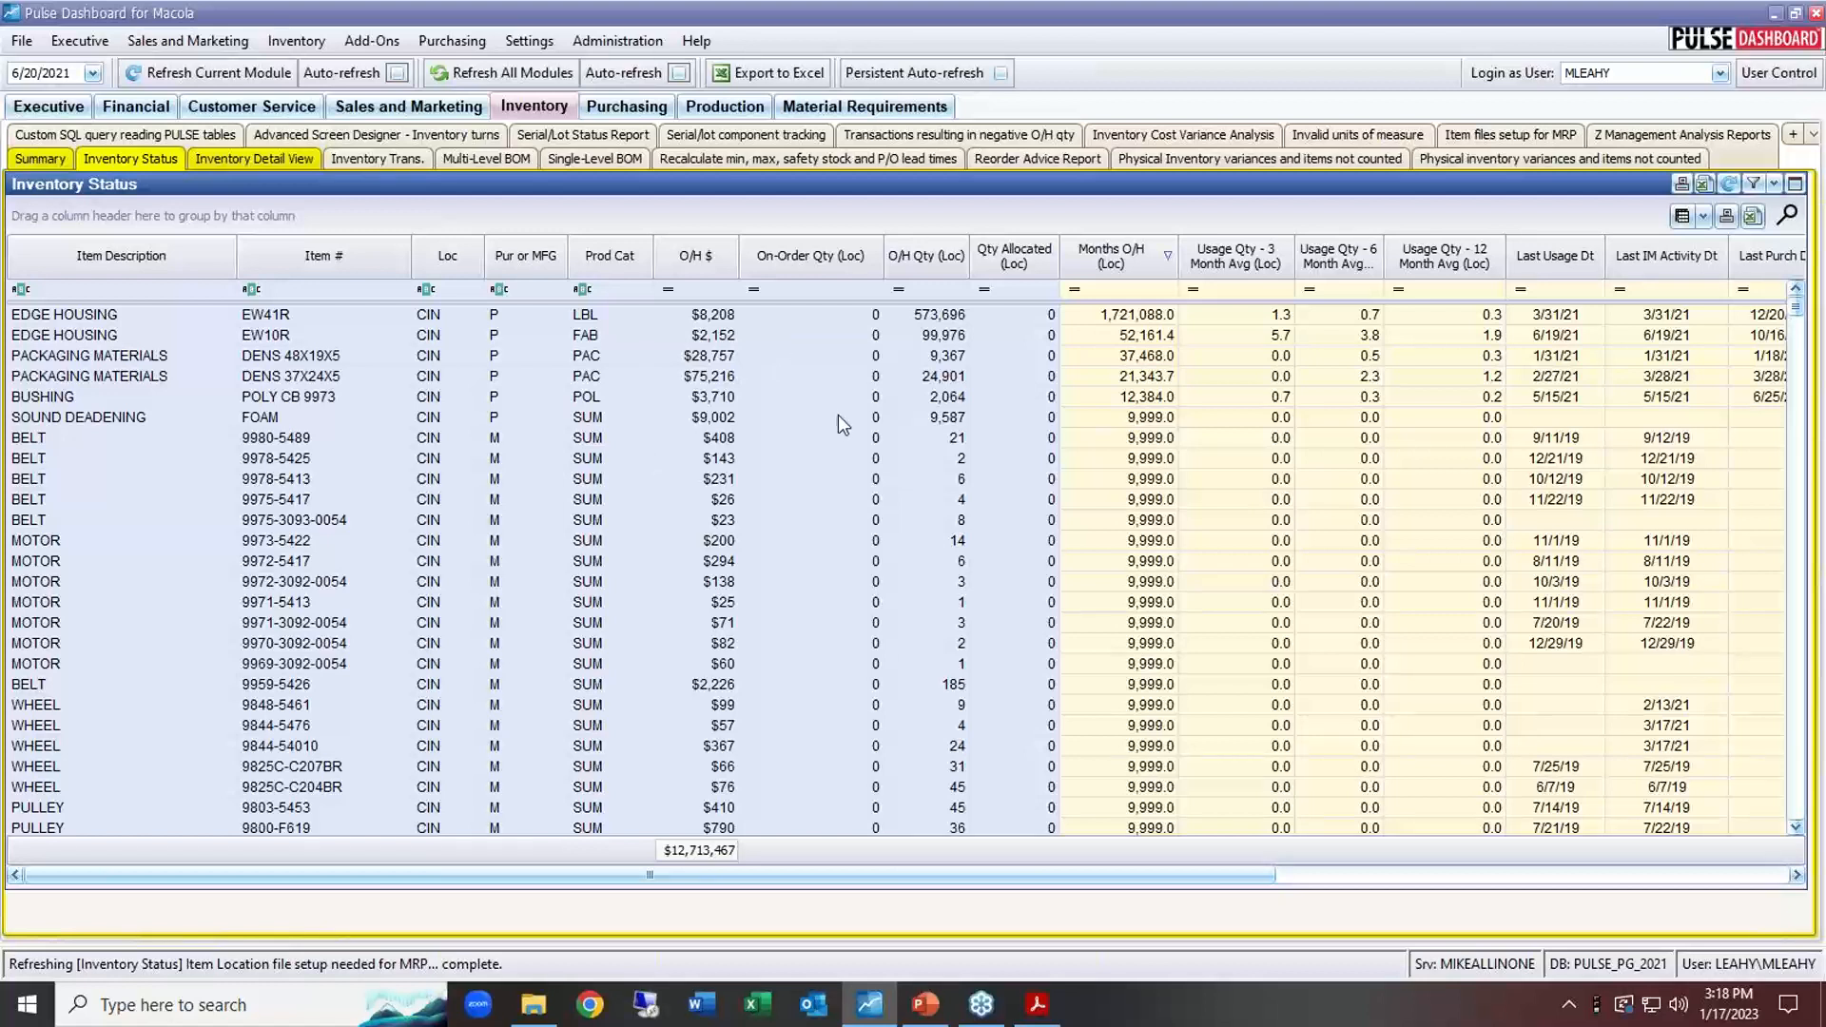
Switch to PowerPoint and close the PULSE Utilities presentation.
key(alt+Tab)
key(alt+Tab)
key(alt+Tab)
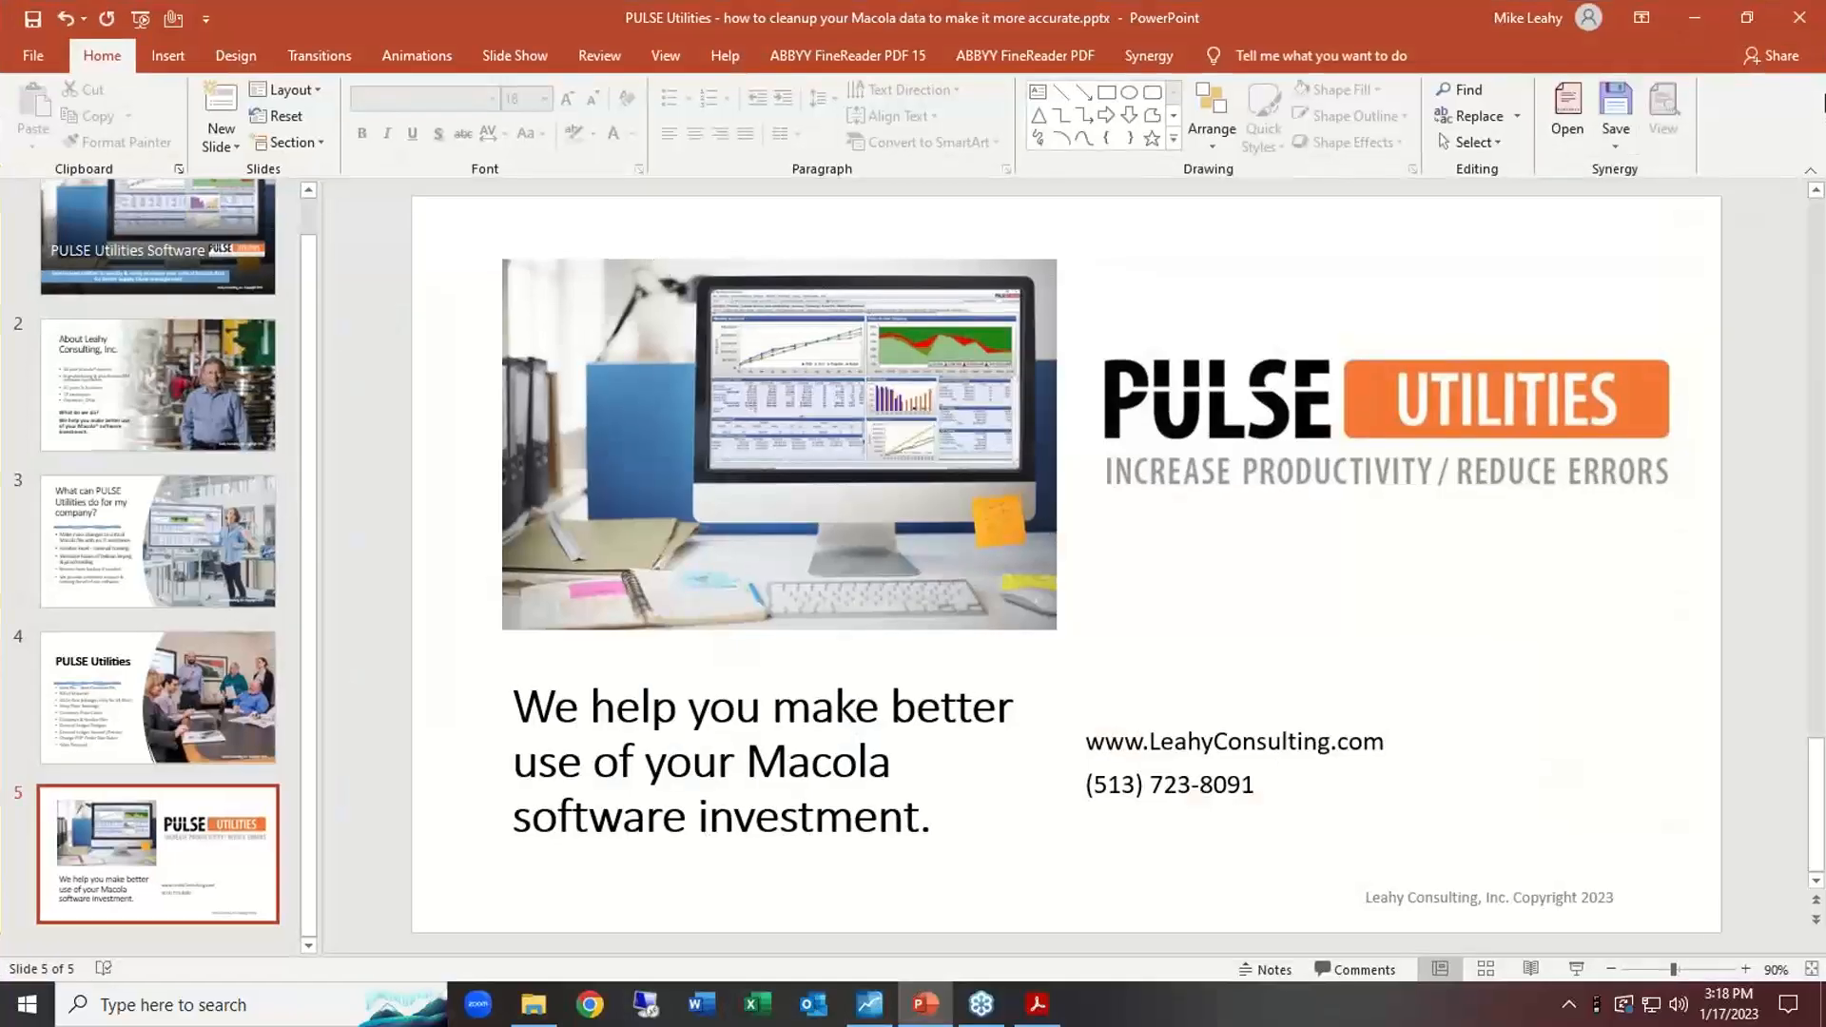
click(1800, 17)
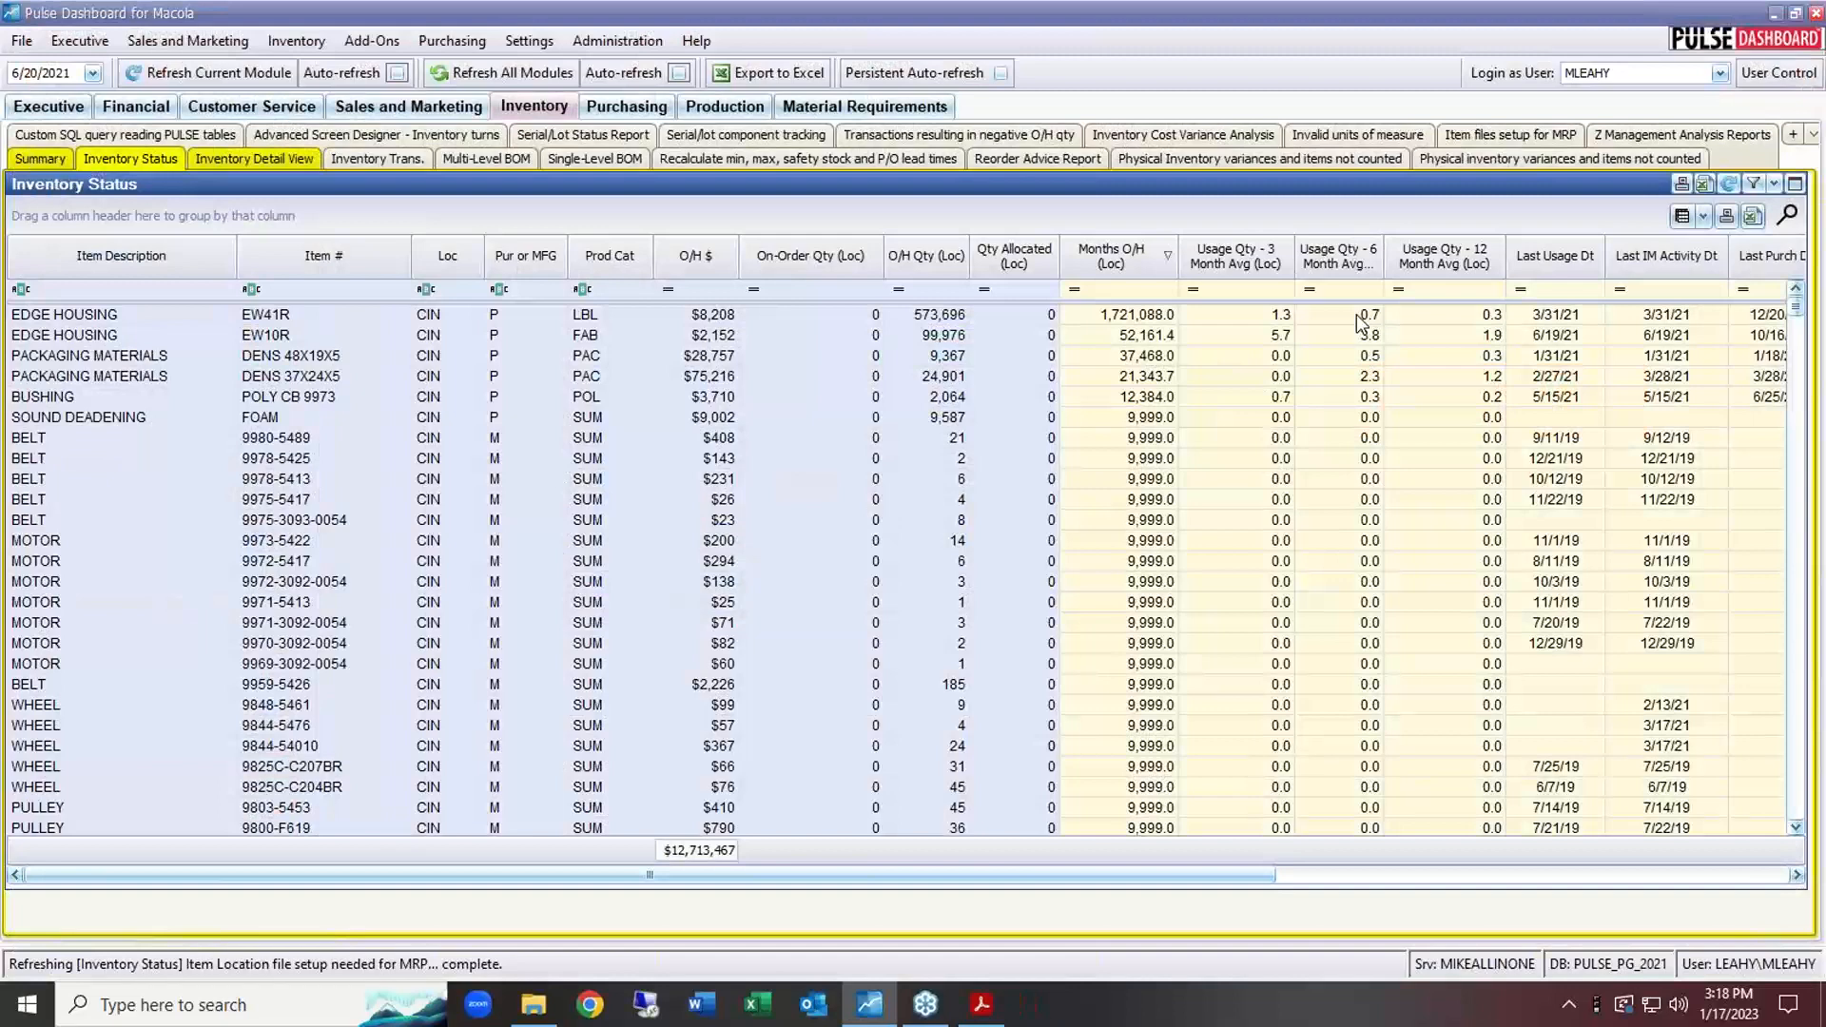
Open Bill of Material import-export utility - ES_001.xls from the Items for Jan 17 2023 webinar folder and enable its active content.
key(alt+Tab)
key(alt+Tab)
key(alt+Tab)
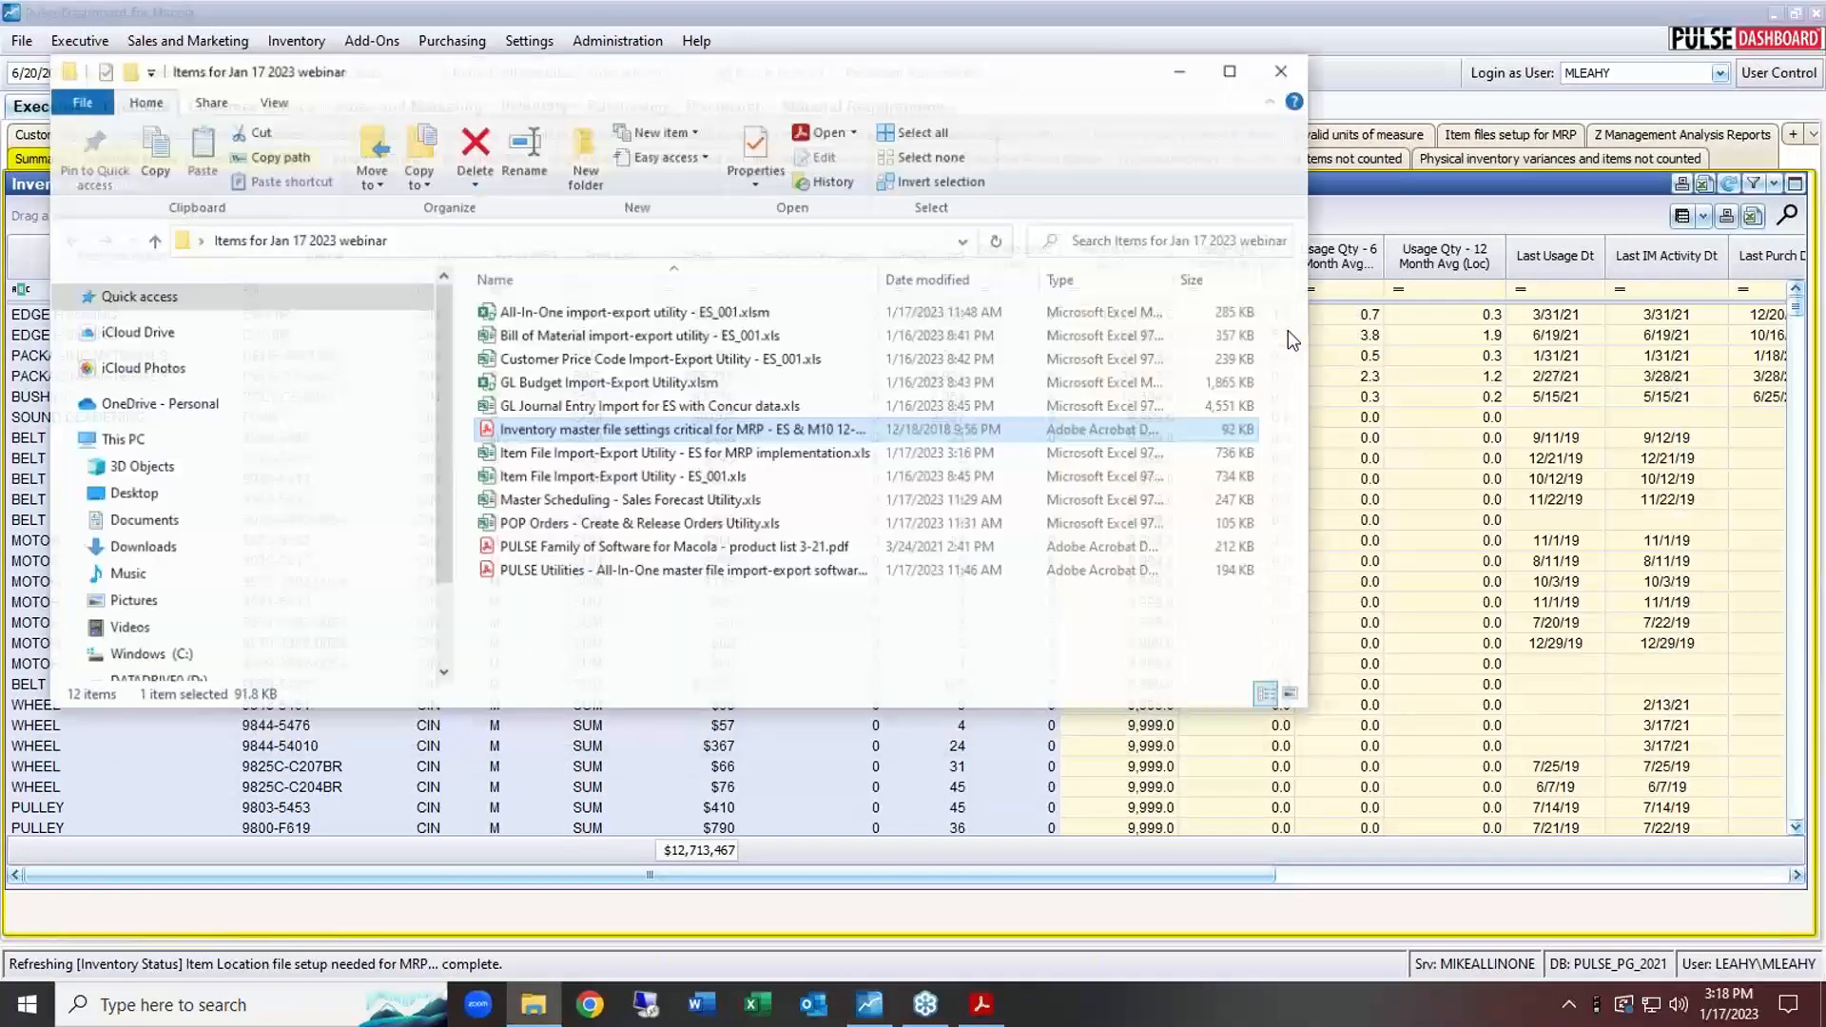
double_click(621, 316)
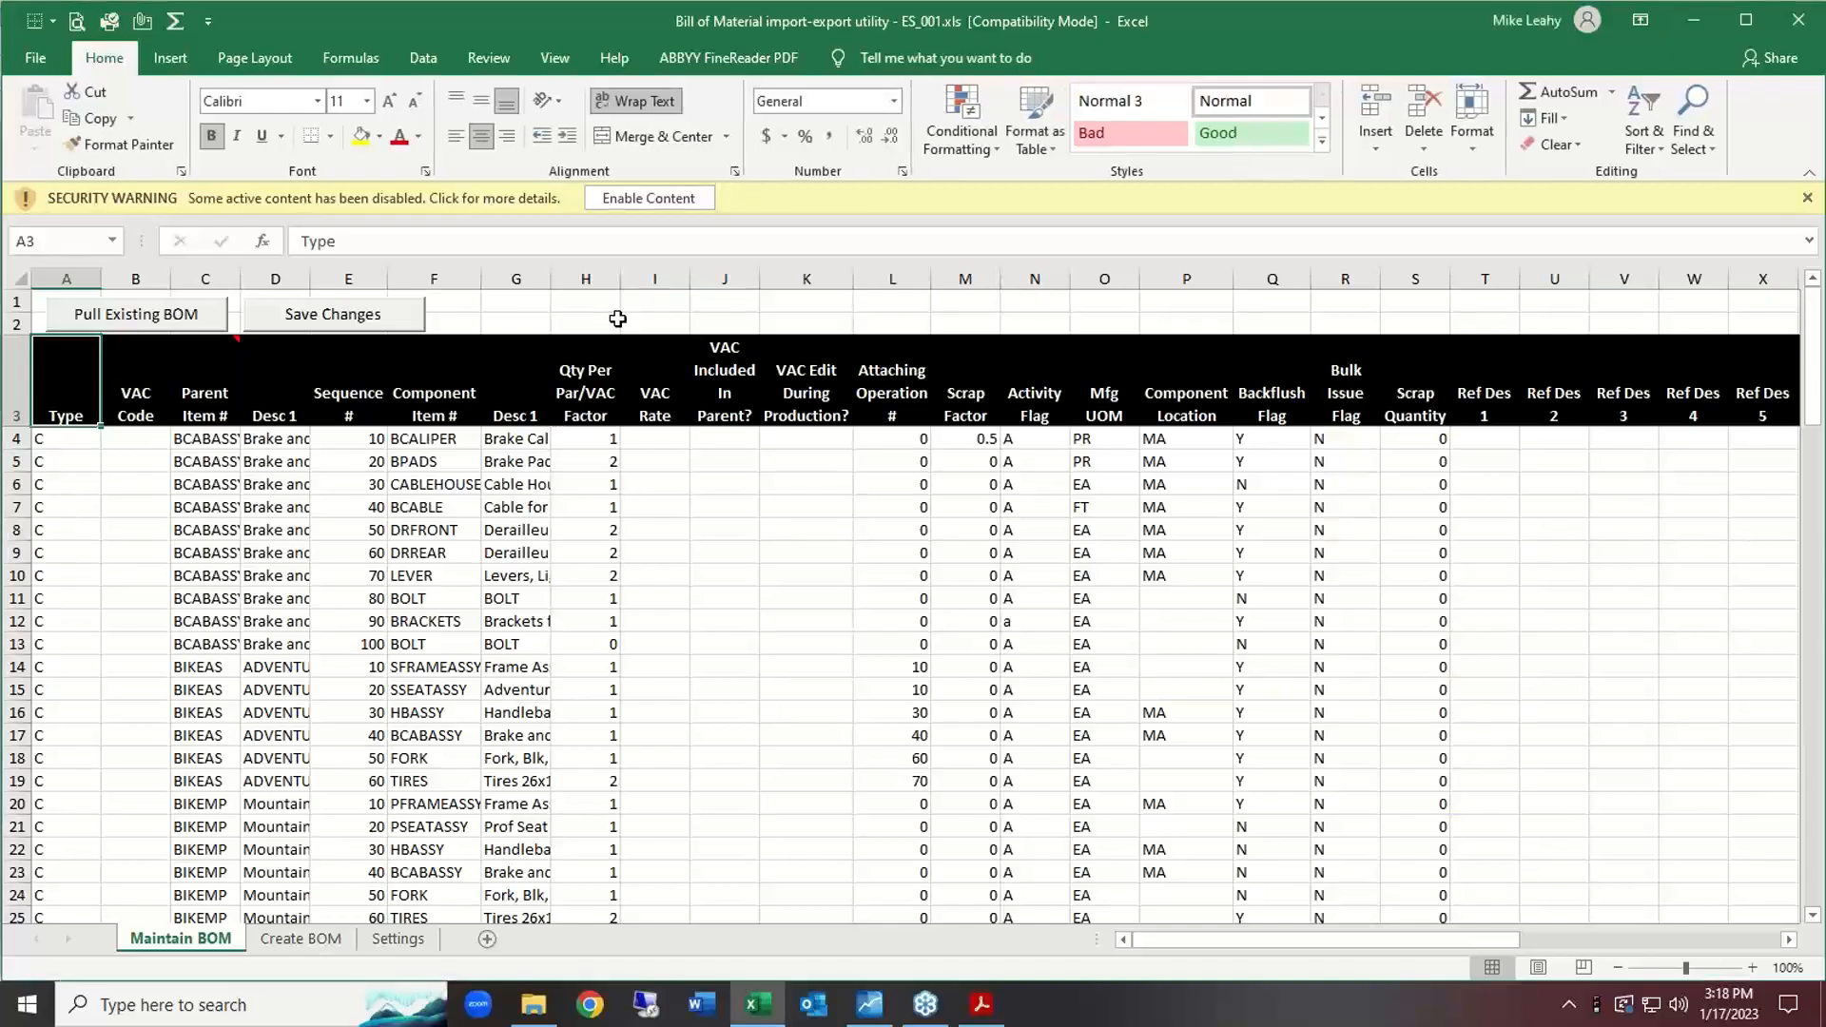
click(685, 198)
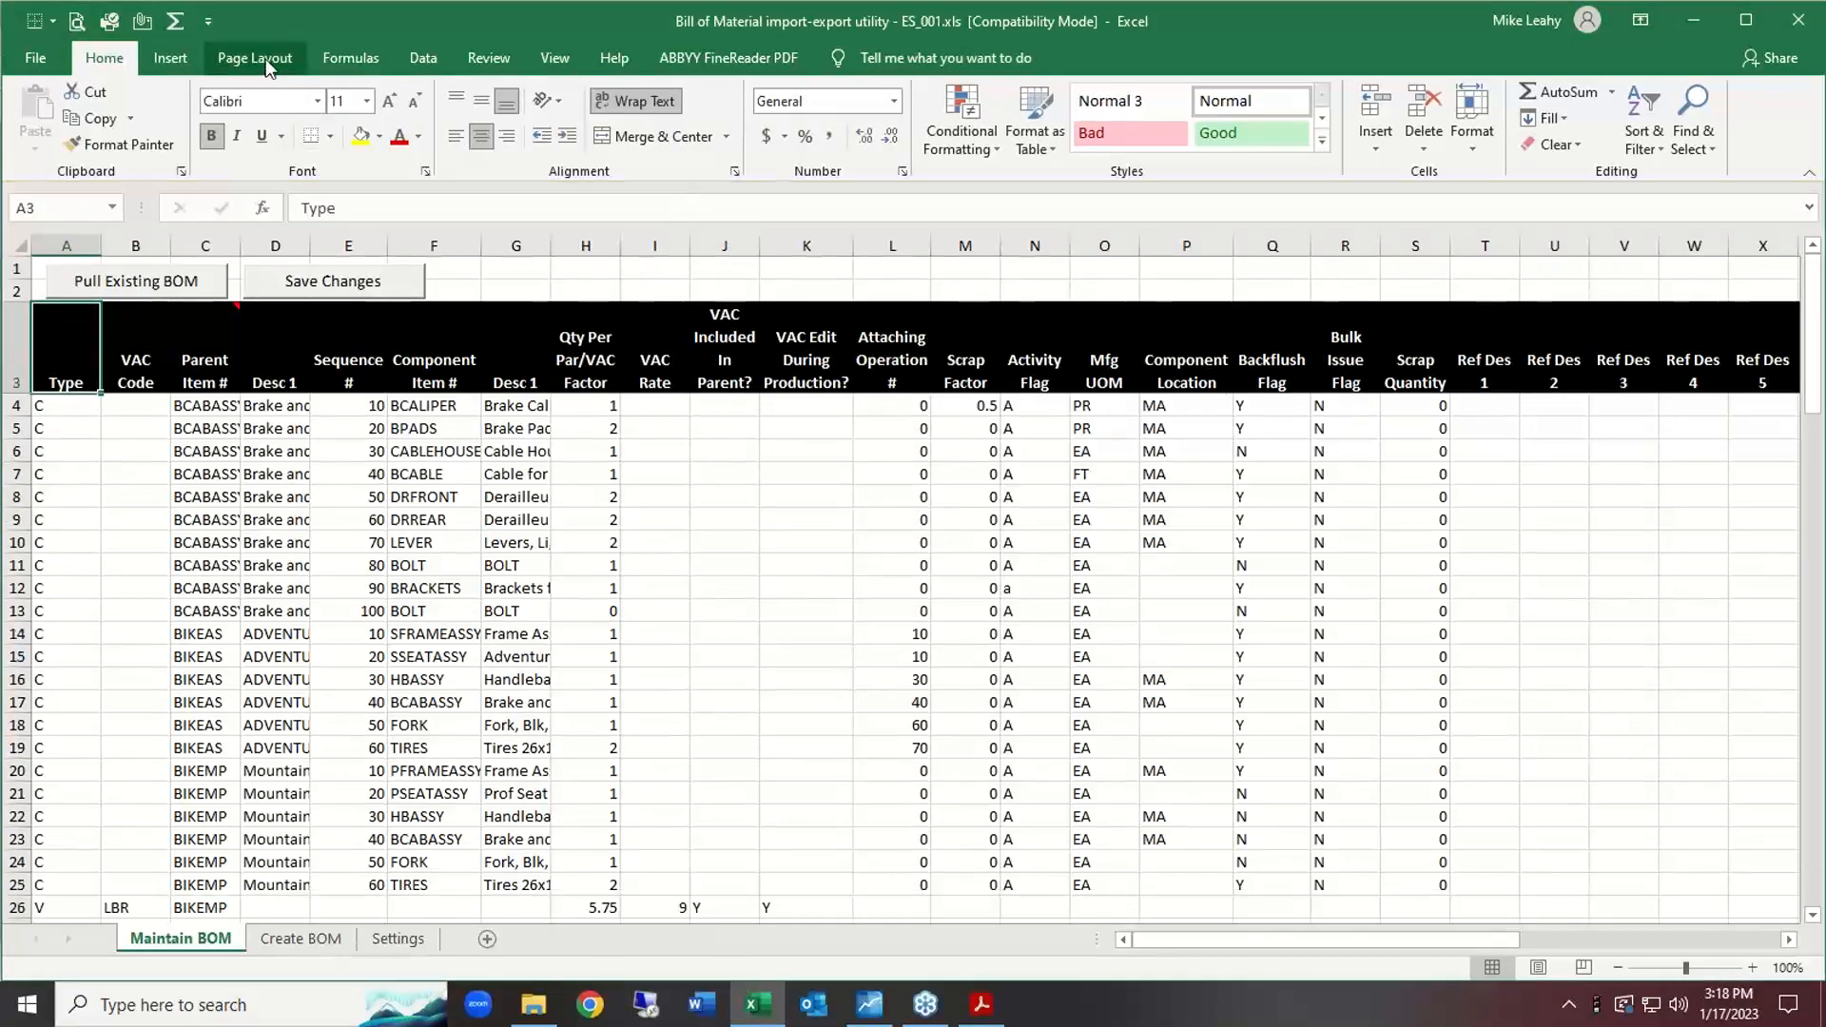
click(266, 59)
click(351, 58)
click(167, 60)
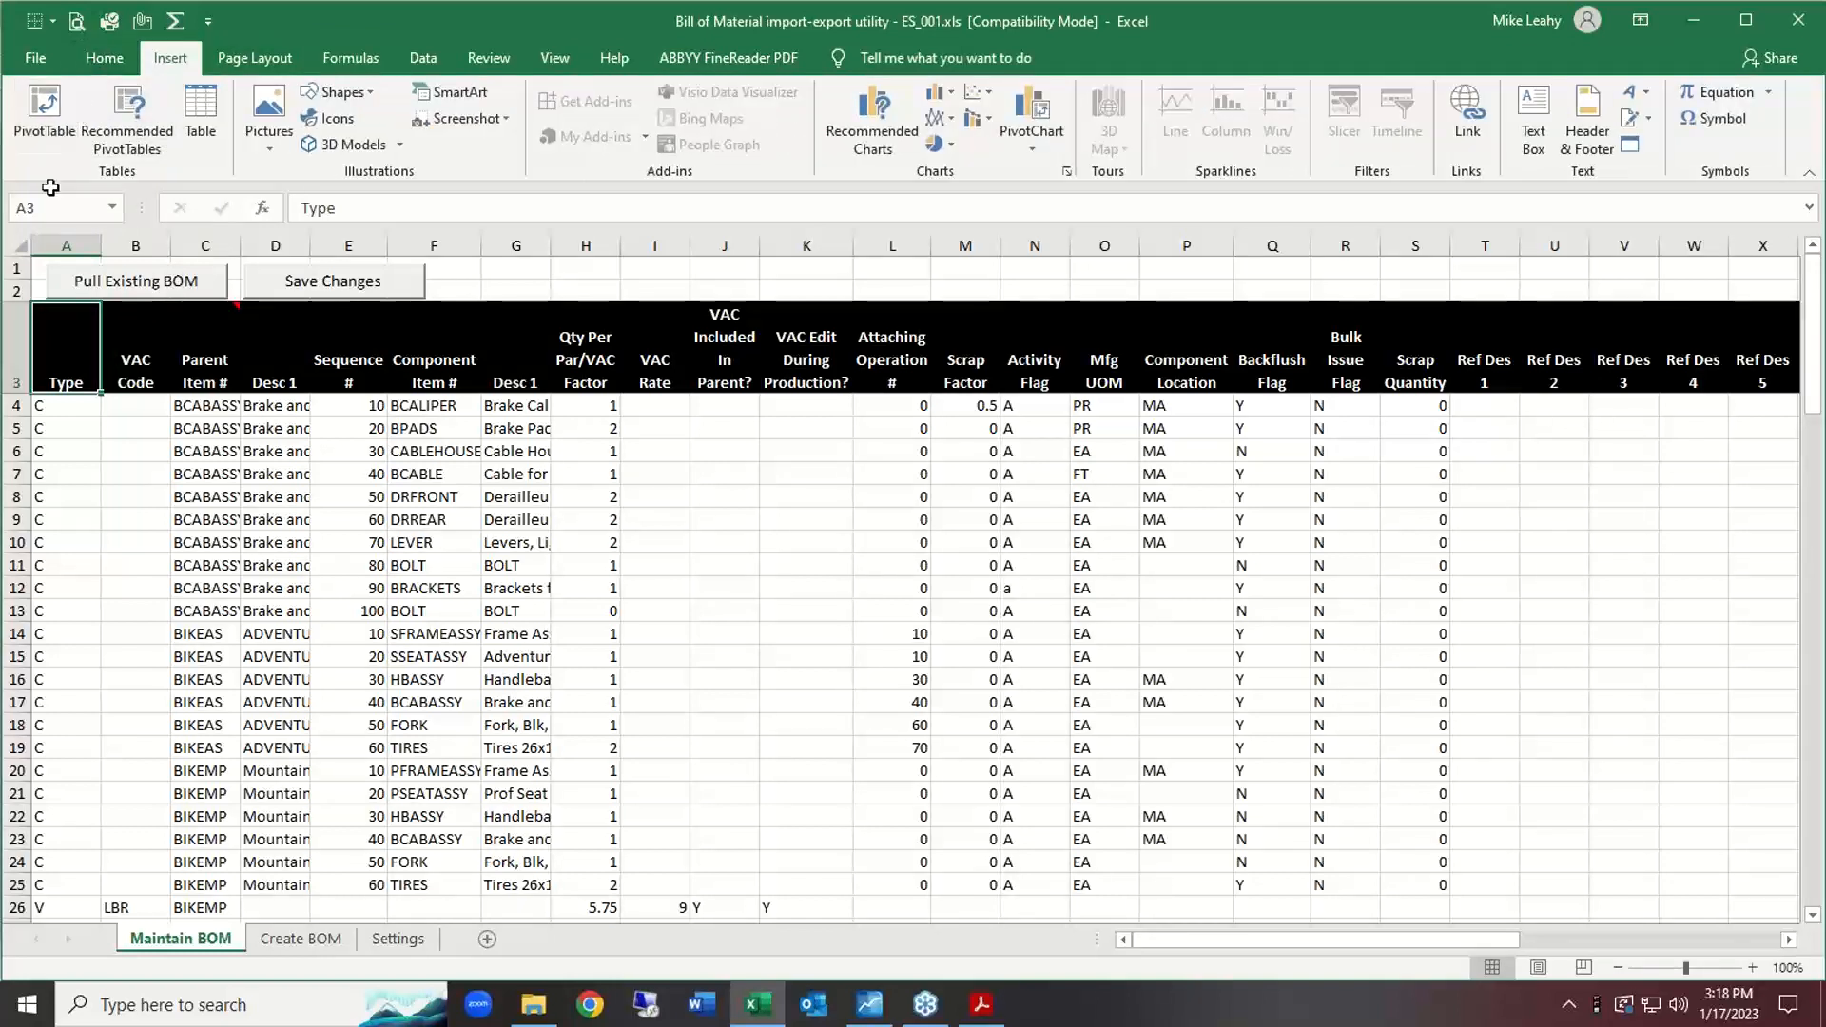
Choose the parent product category for existing BOMs and import the matching bills of material from Macola.
click(130, 290)
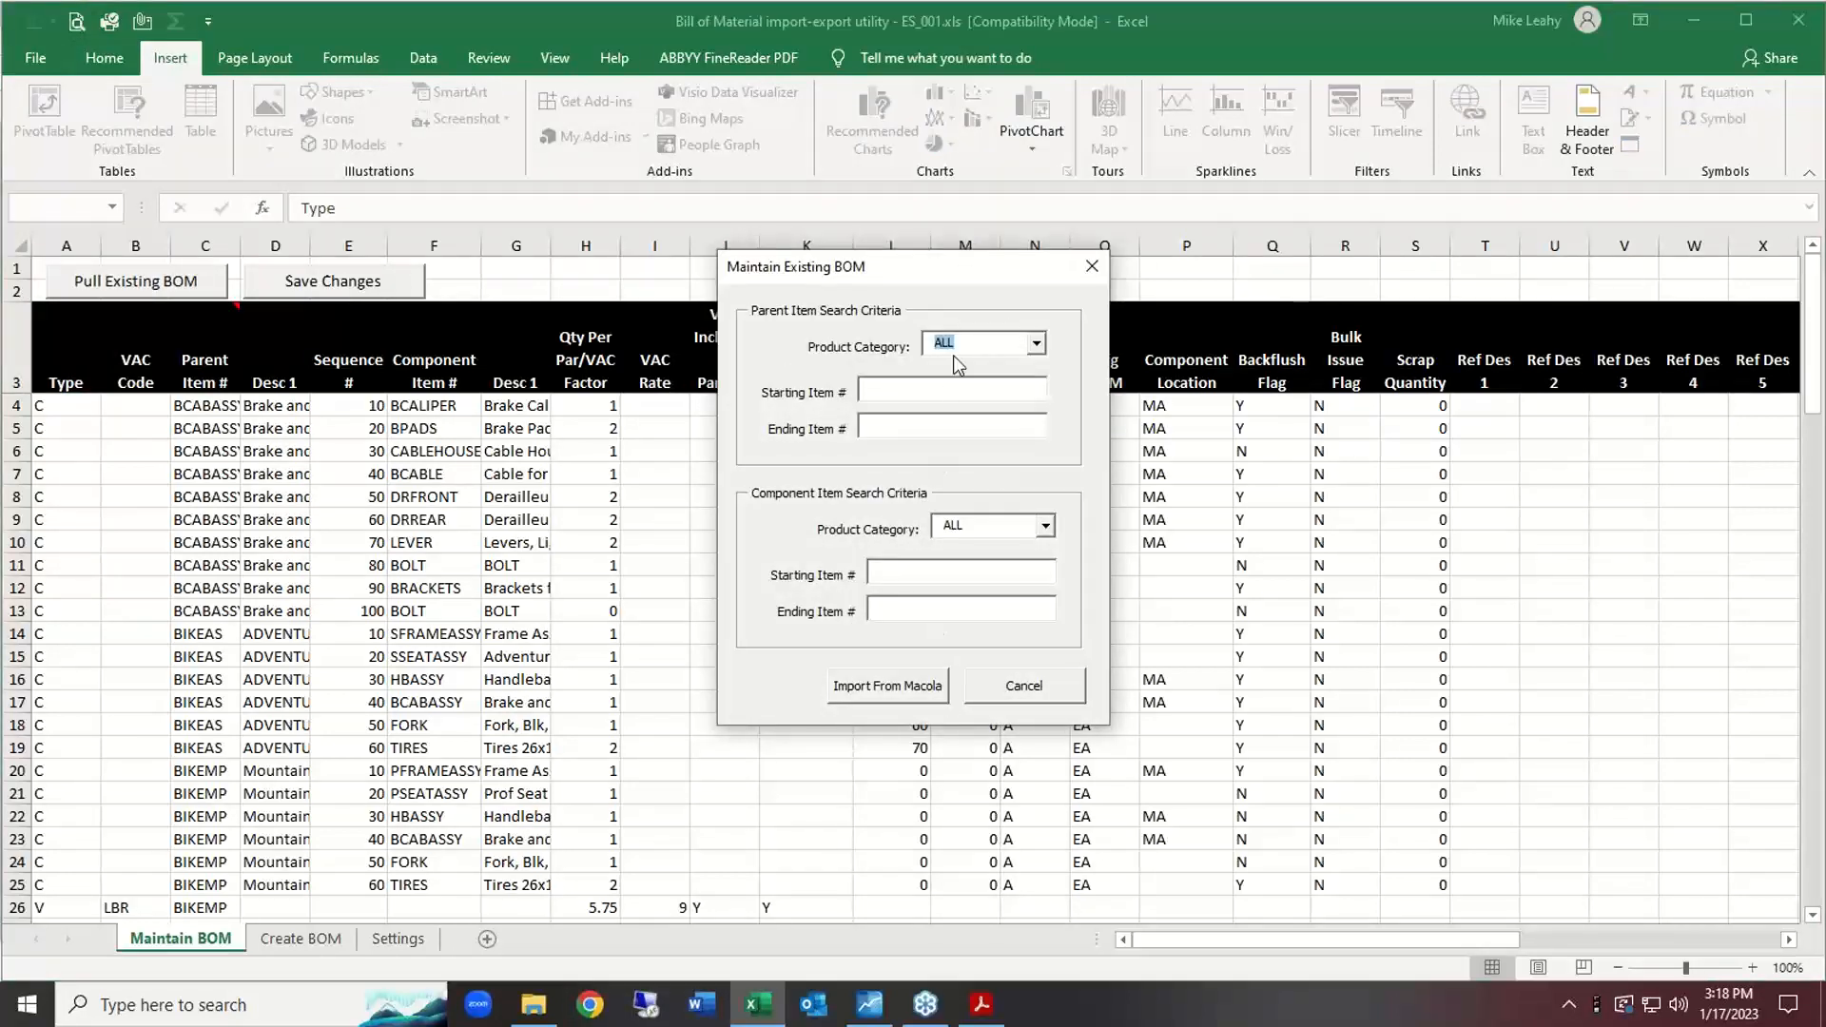
click(1036, 345)
click(1049, 365)
click(889, 686)
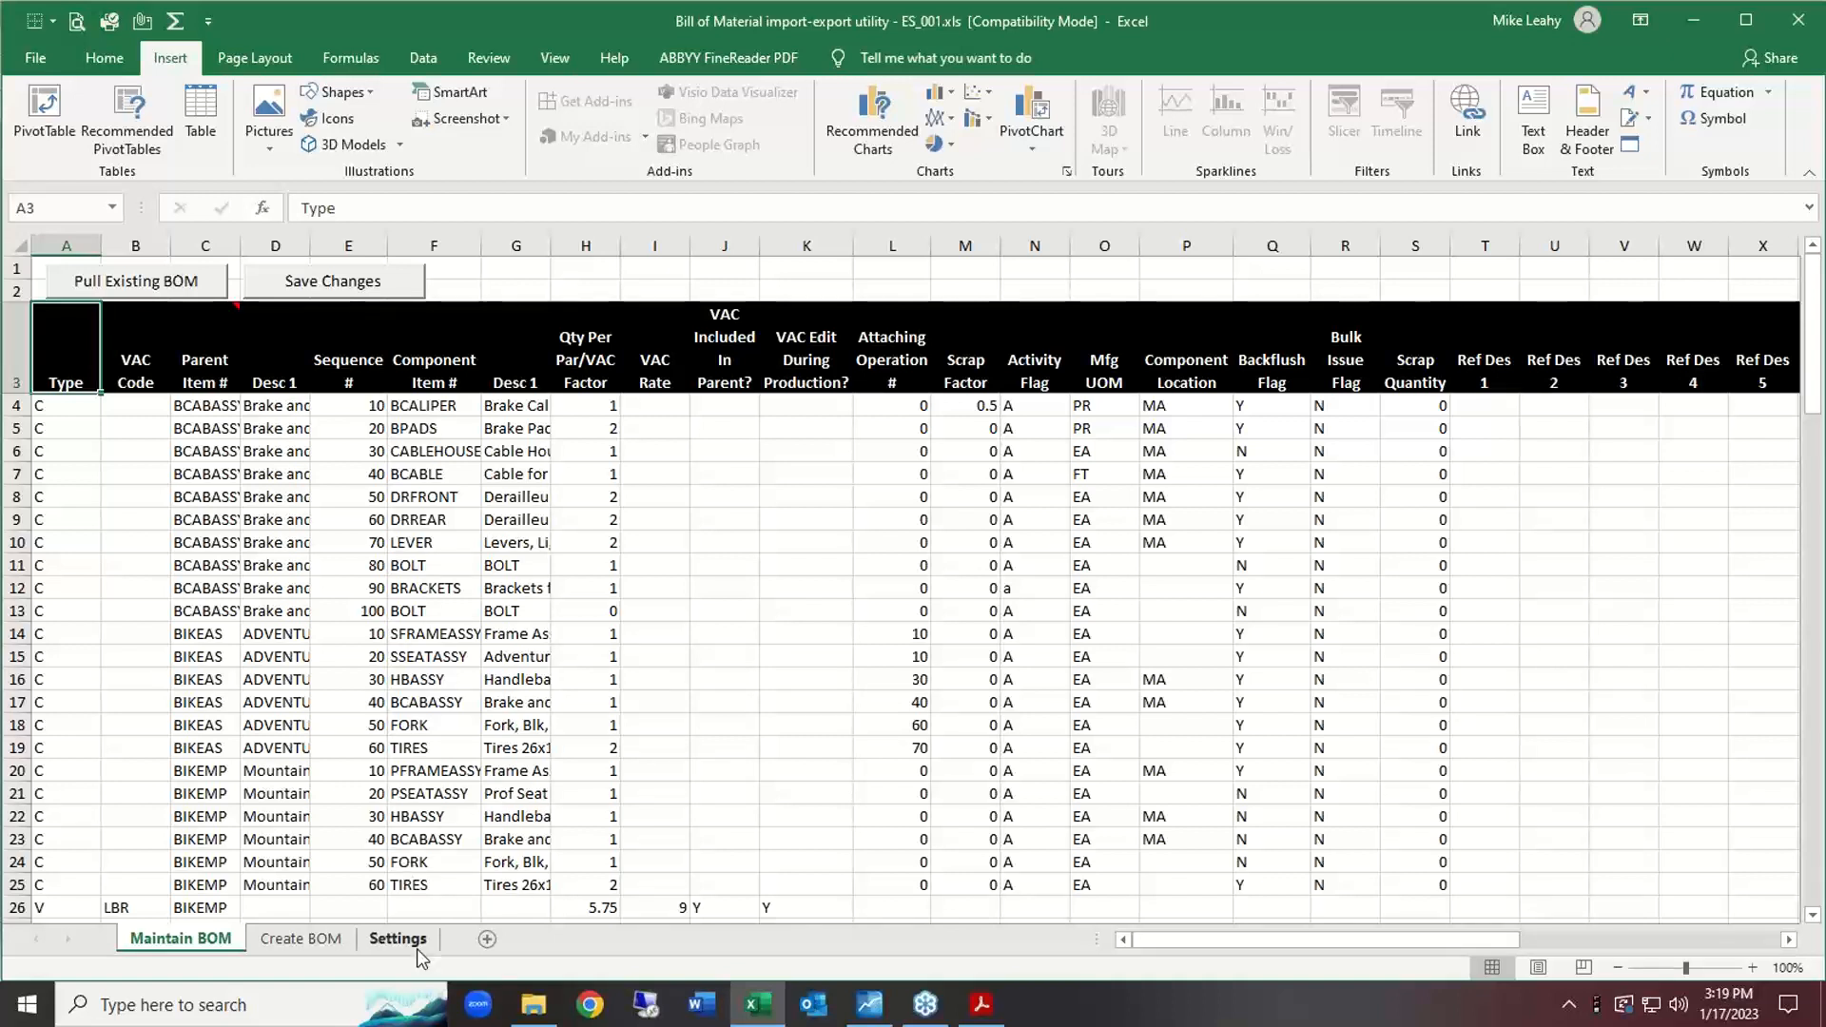
Review the data field column assignments and database connection on the Settings sheet, and return to the Maintain BOM sheet.
click(379, 941)
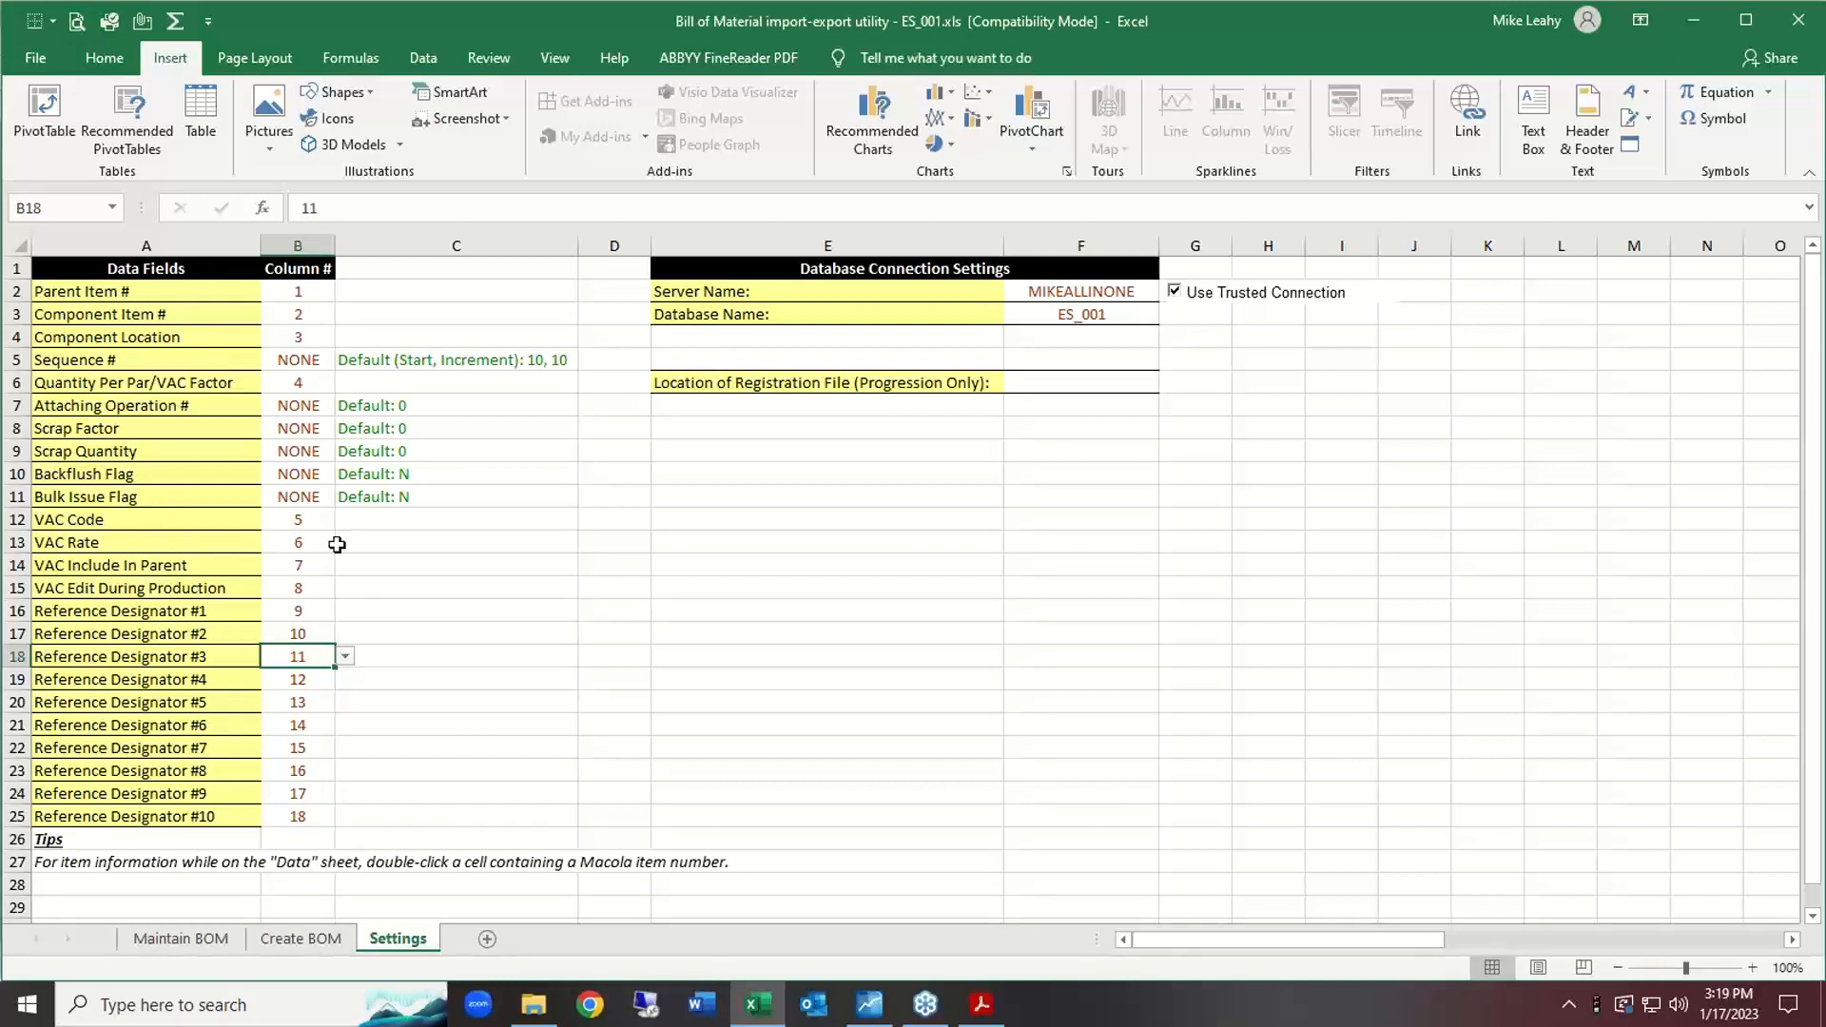
click(195, 943)
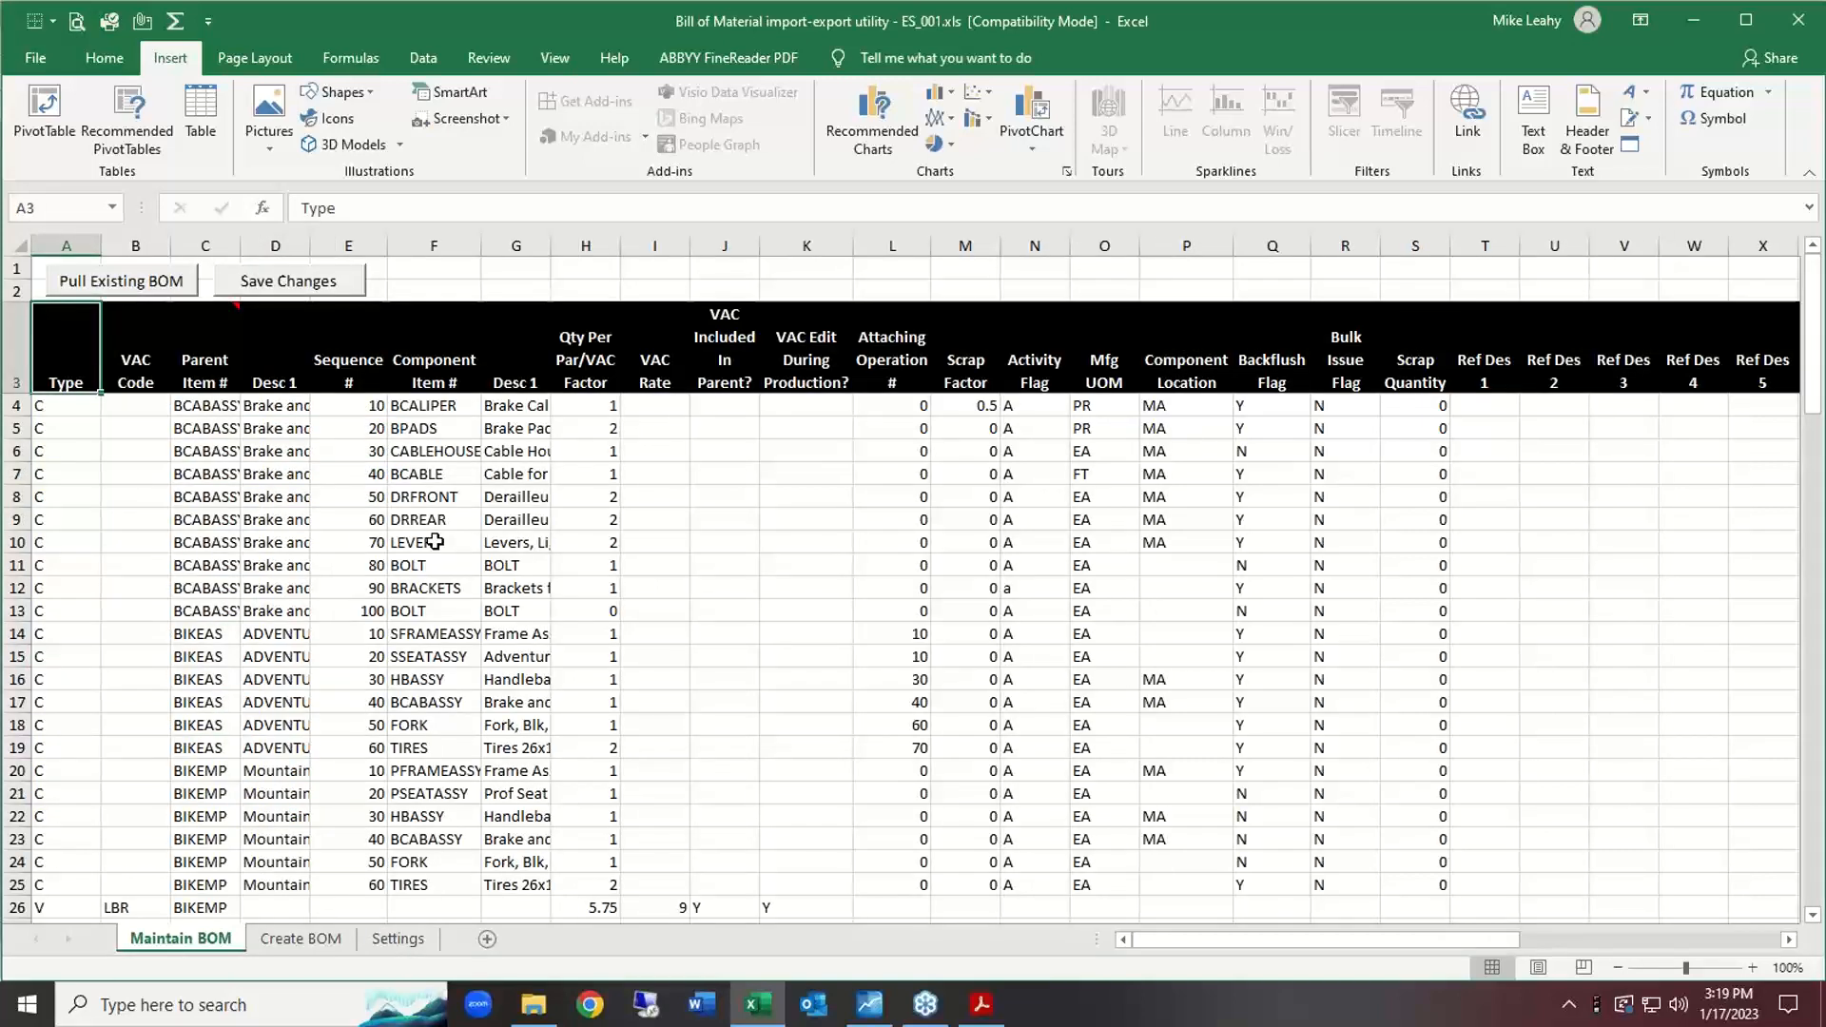
Open Customer Price Code Import-Export Utility - ES_001.xls from the Items for Jan 17 2023 webinar folder and enable its active content.
key(alt+Tab)
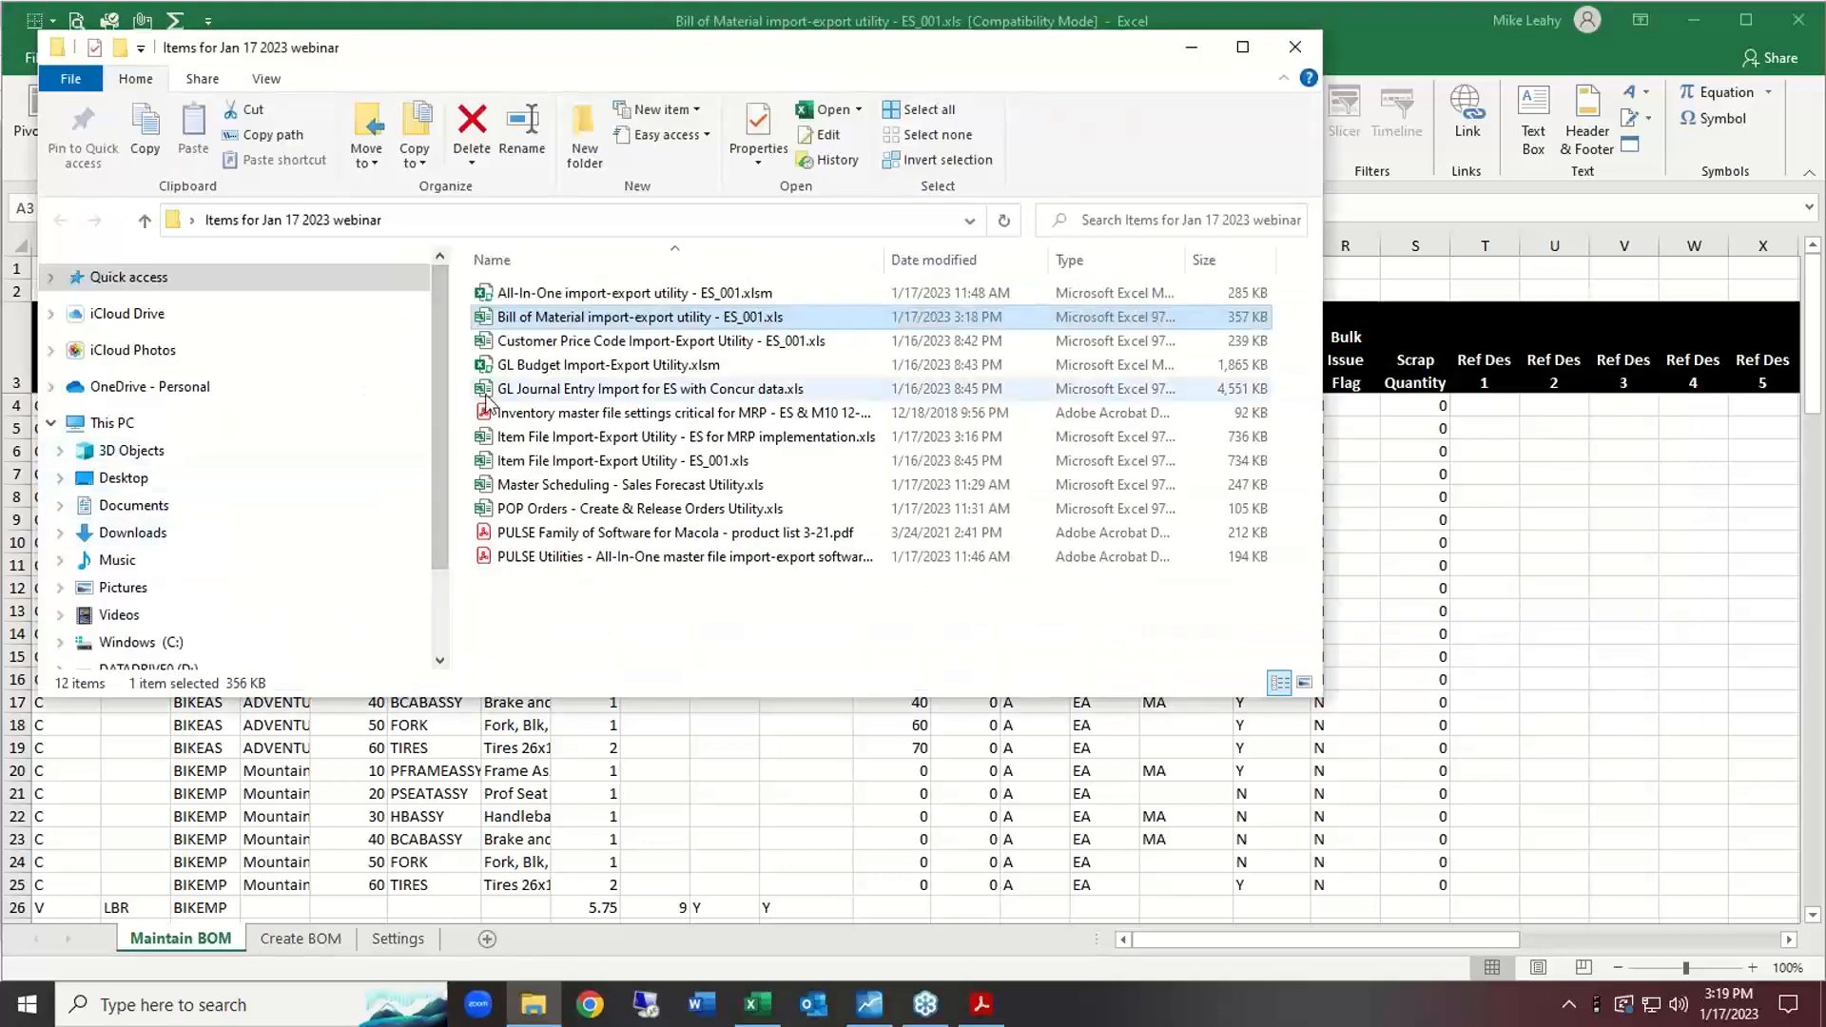
double_click(571, 343)
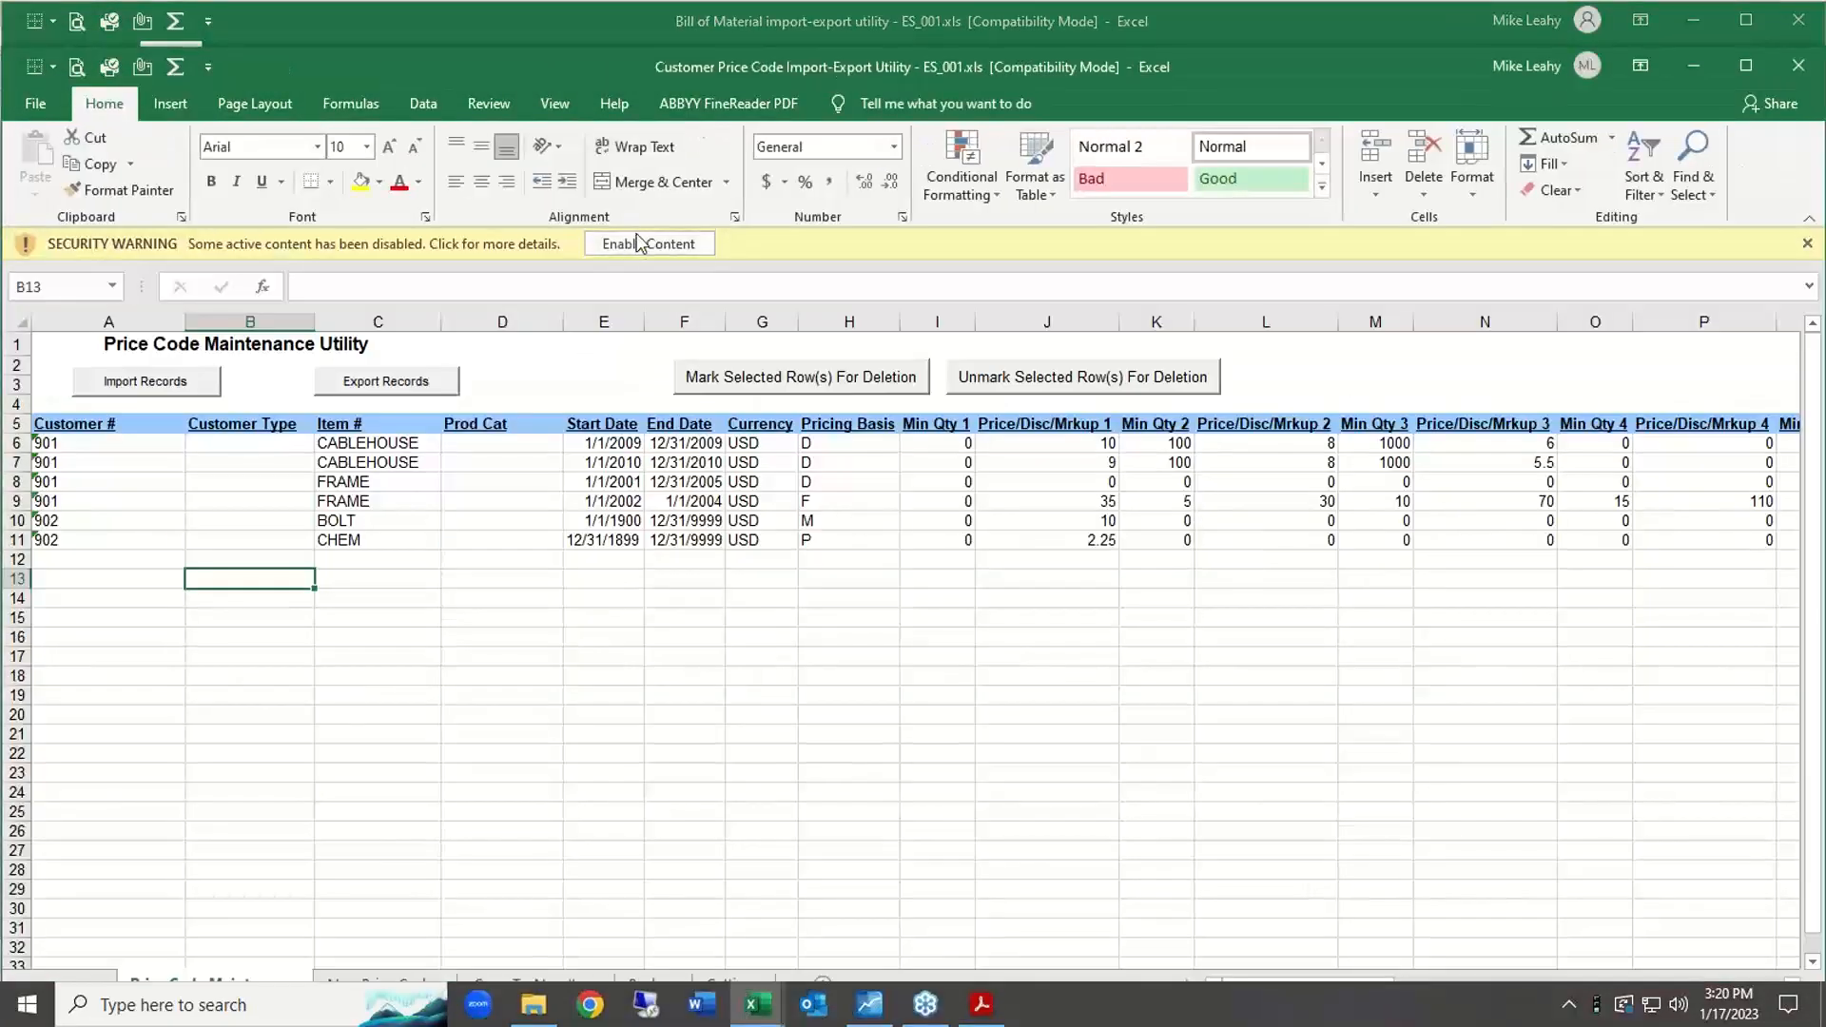
click(639, 244)
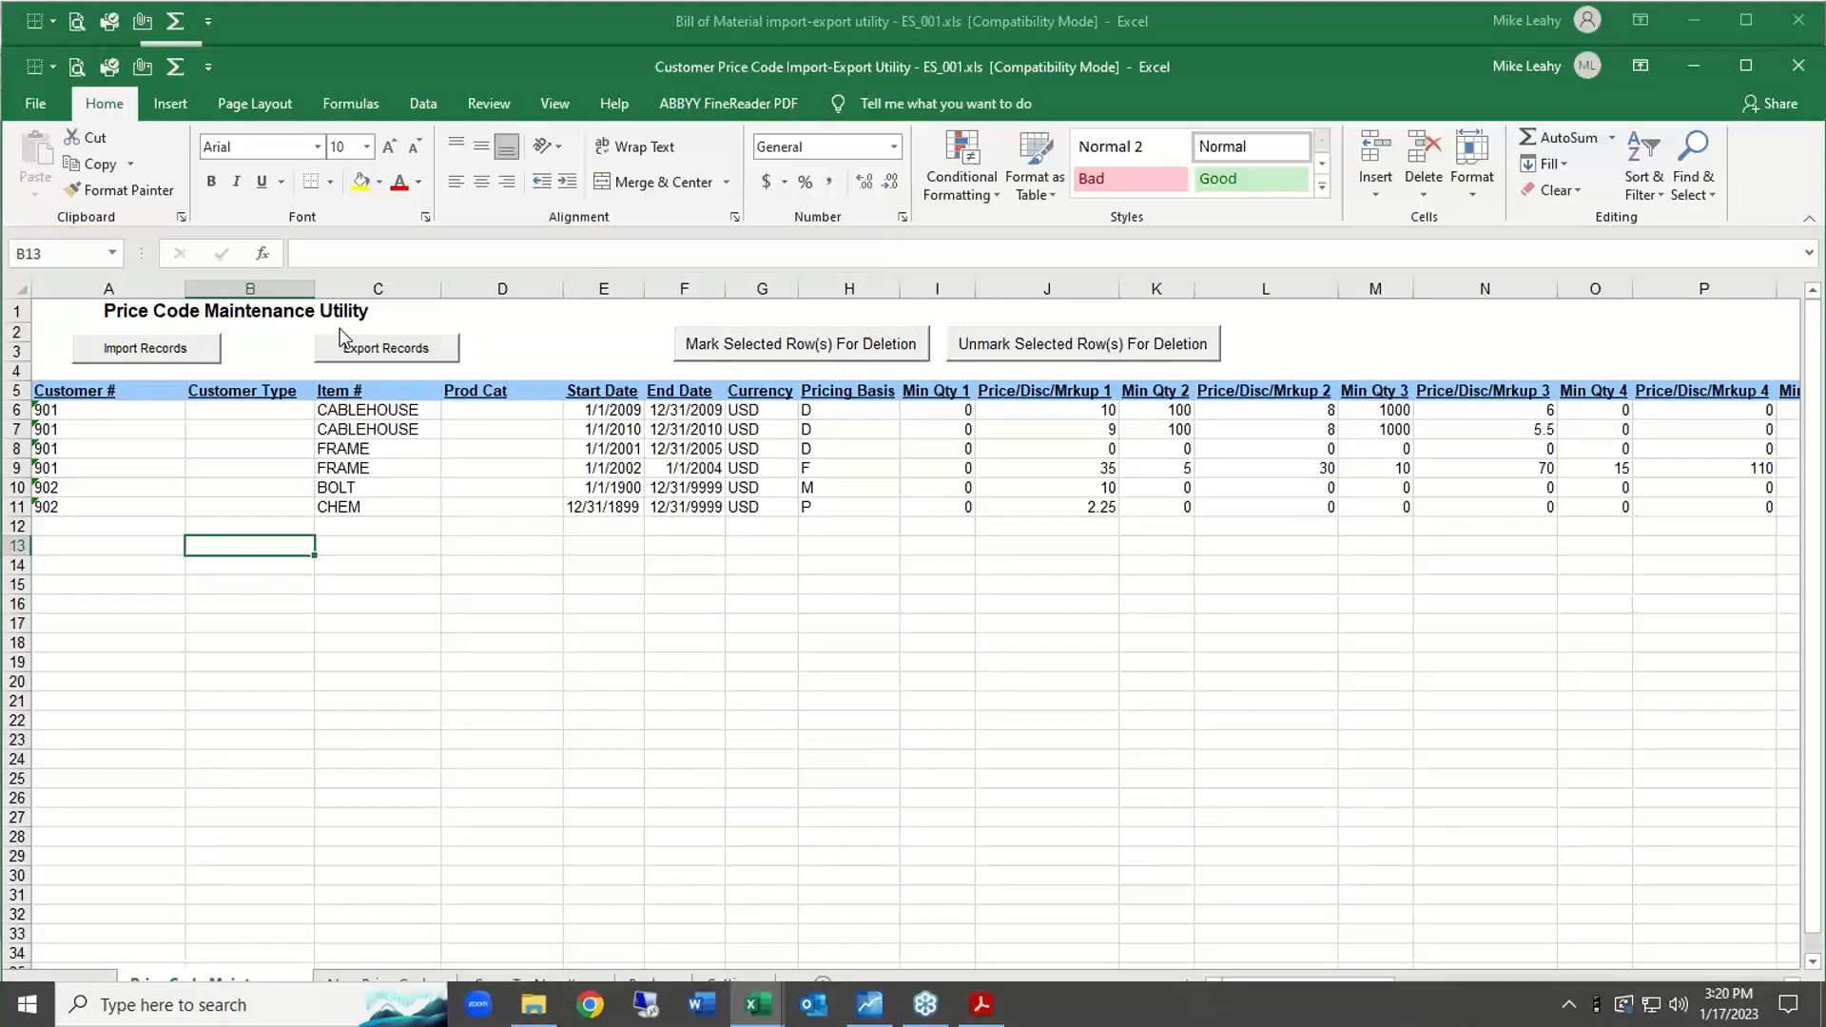
Import price code records of type 1=Customer Number and Item Number from Macola, overwriting the current spreadsheet.
click(145, 350)
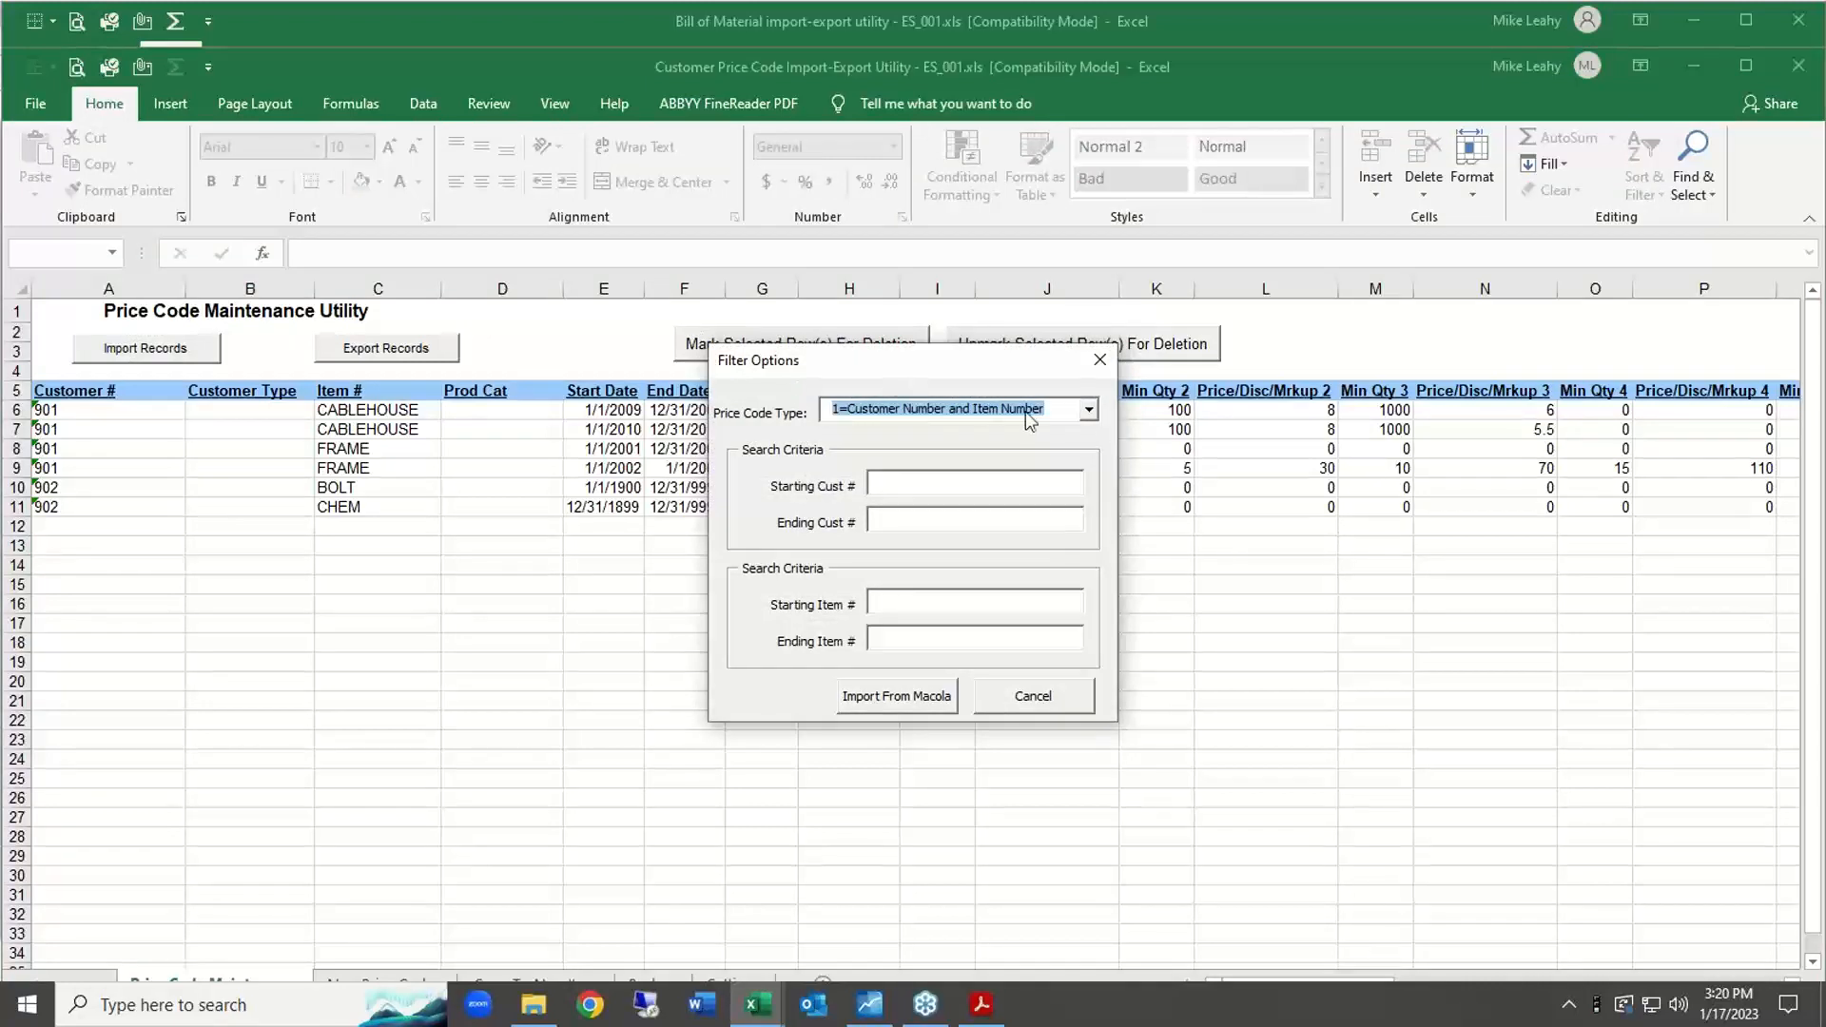
click(1089, 411)
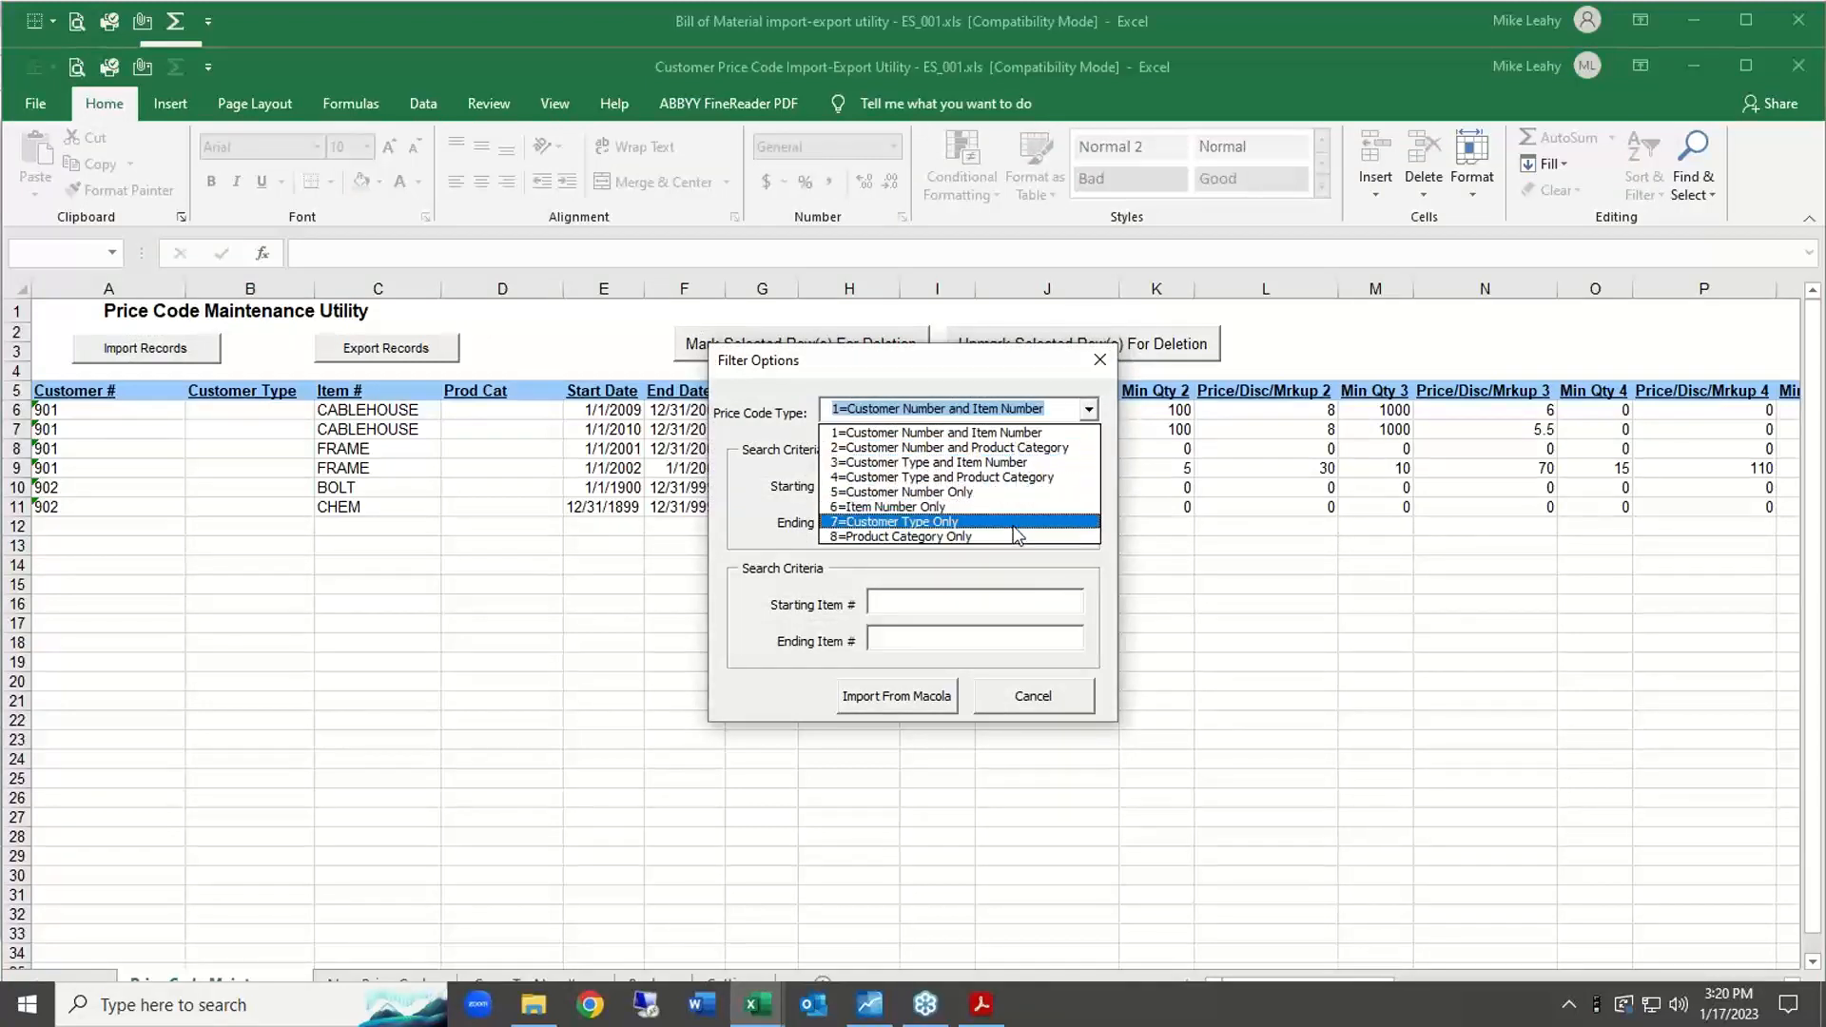
click(1008, 435)
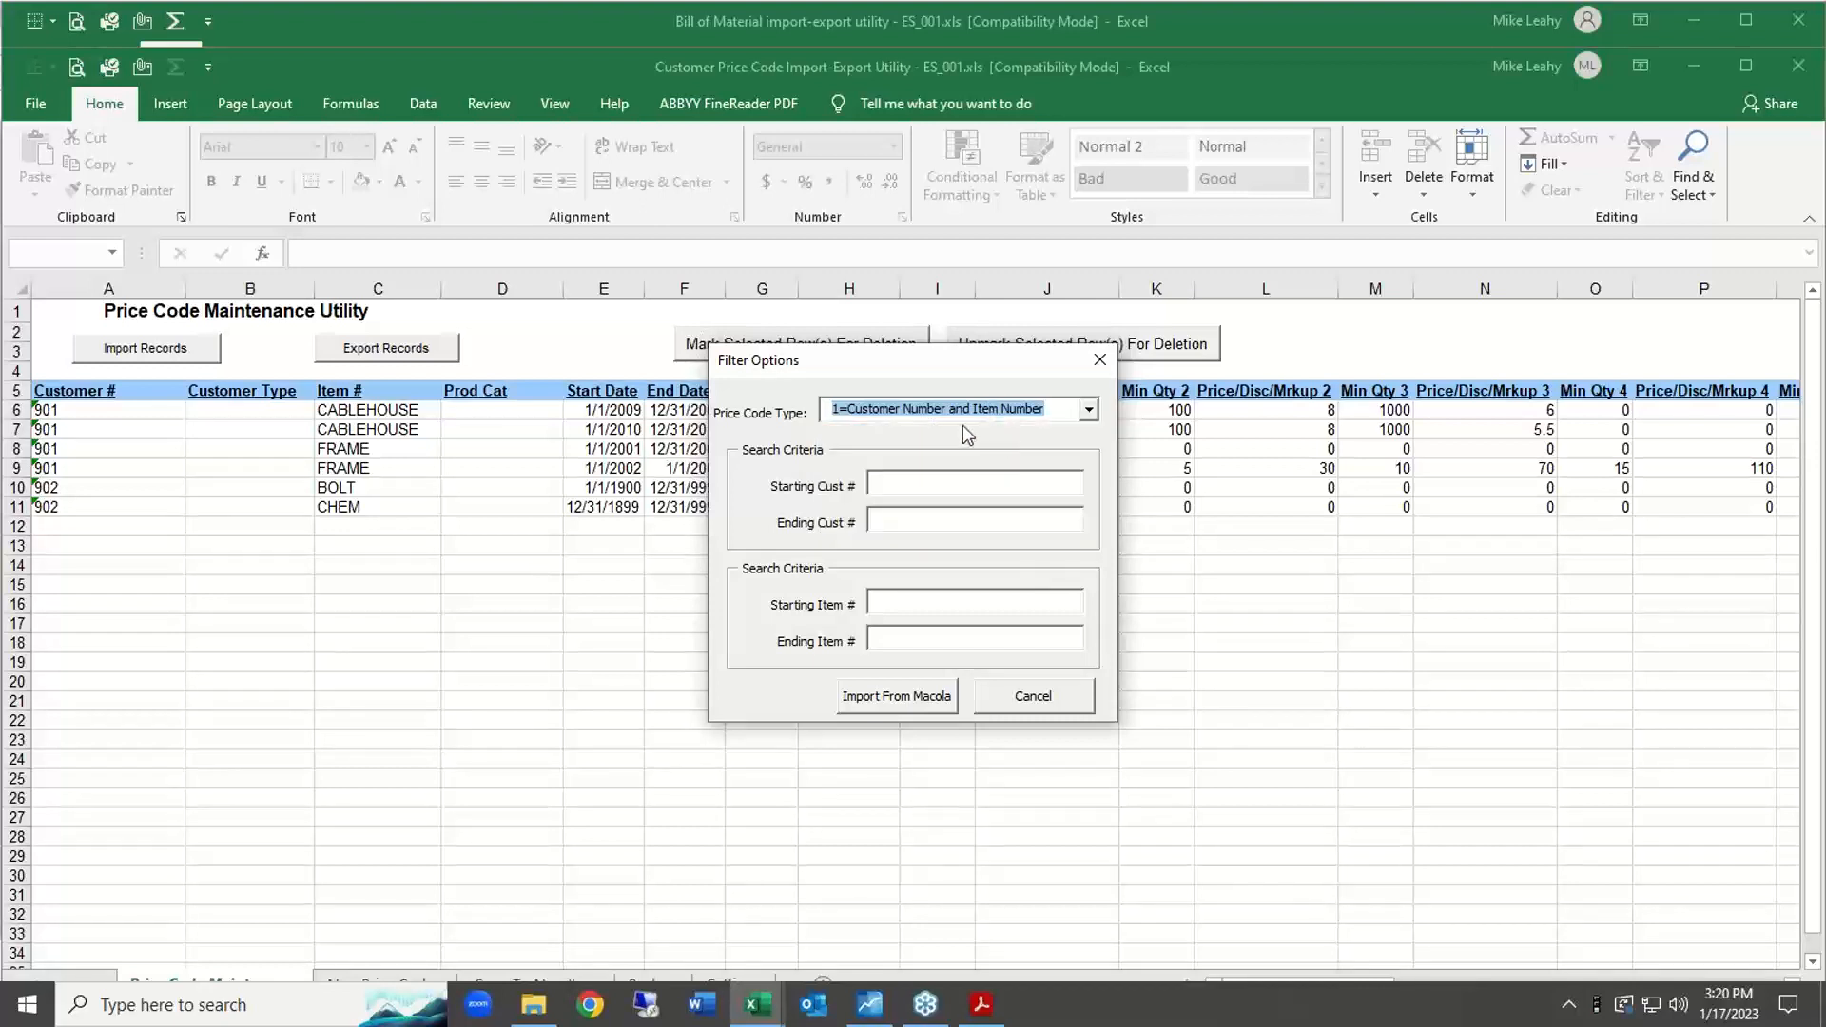
click(918, 704)
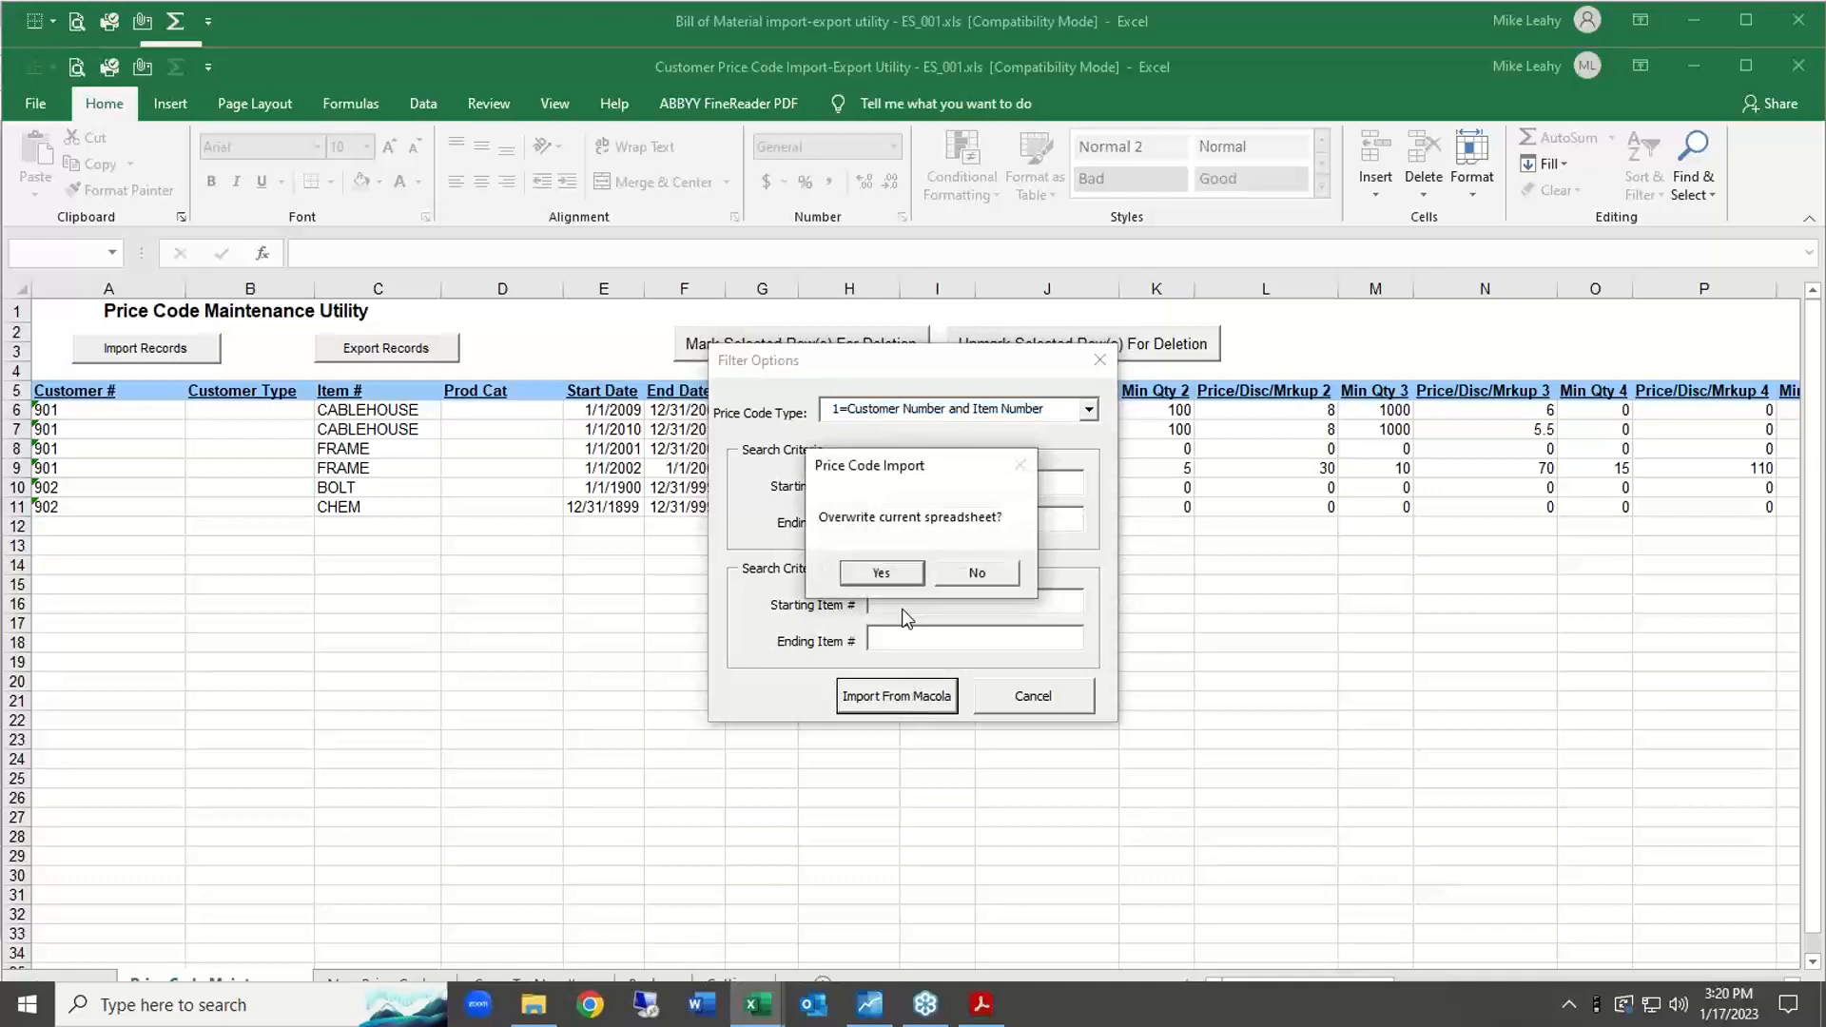
click(890, 577)
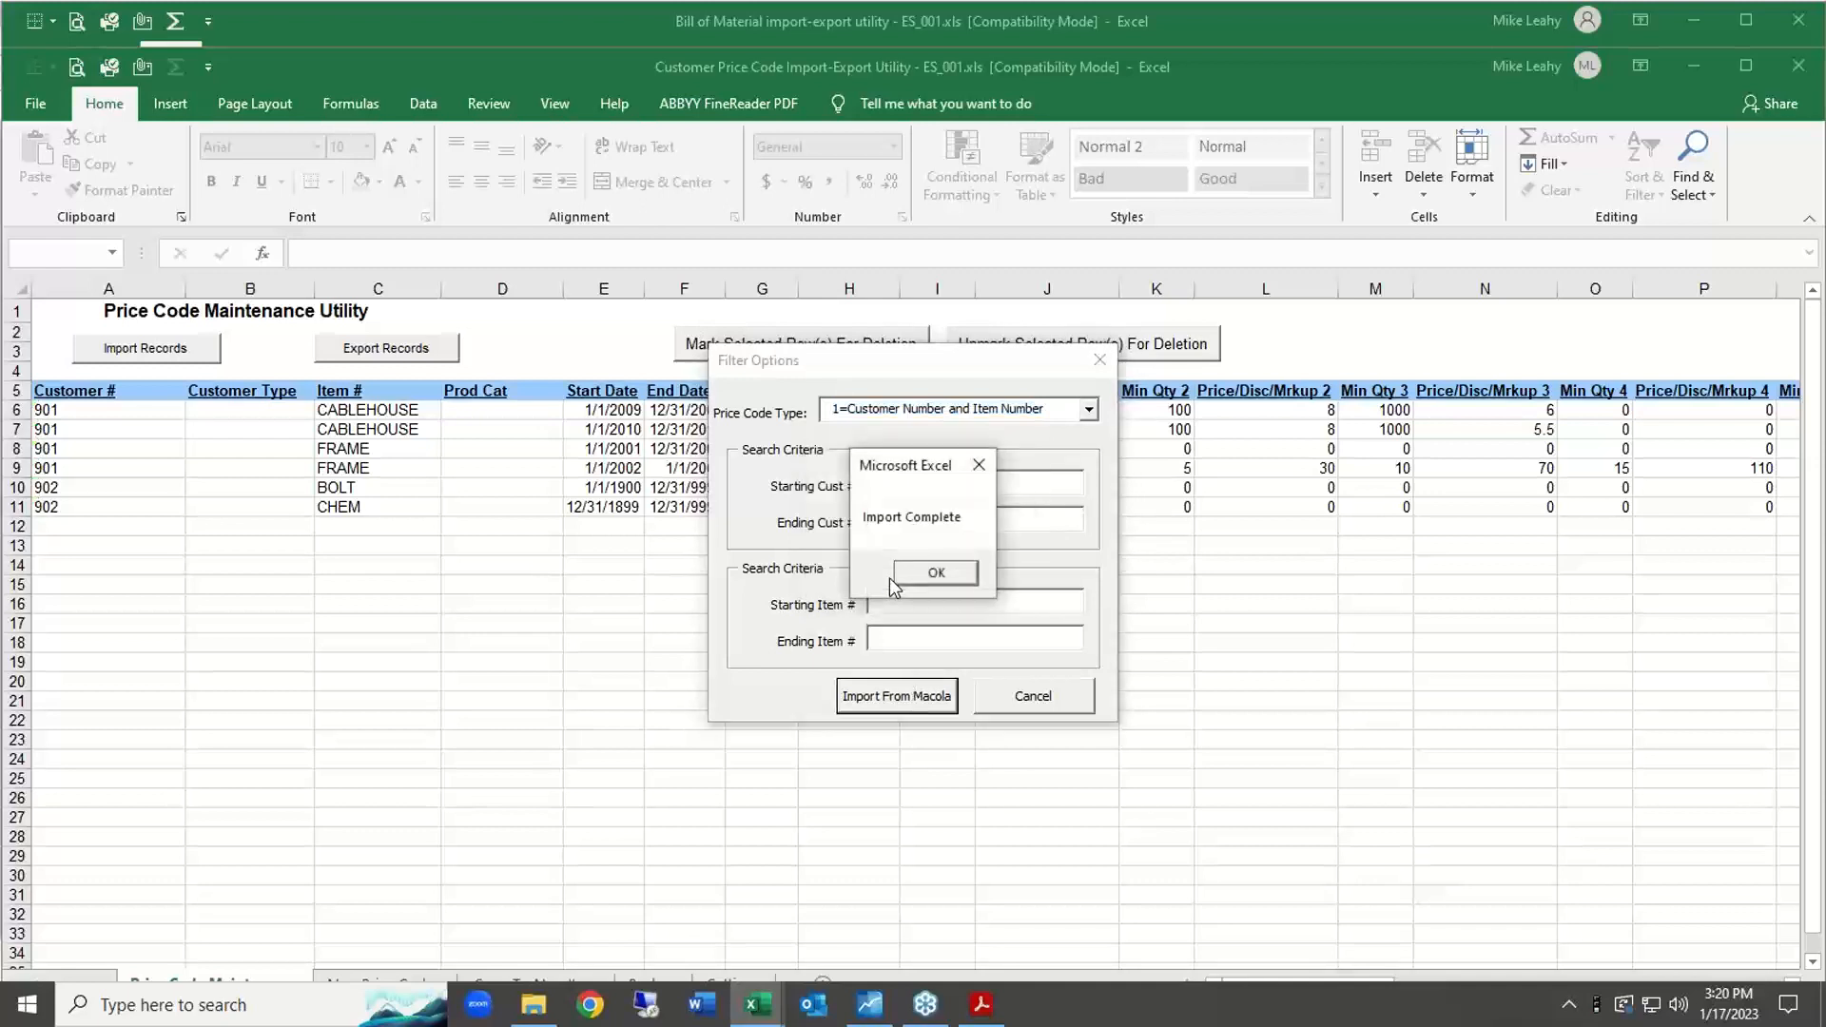
click(916, 572)
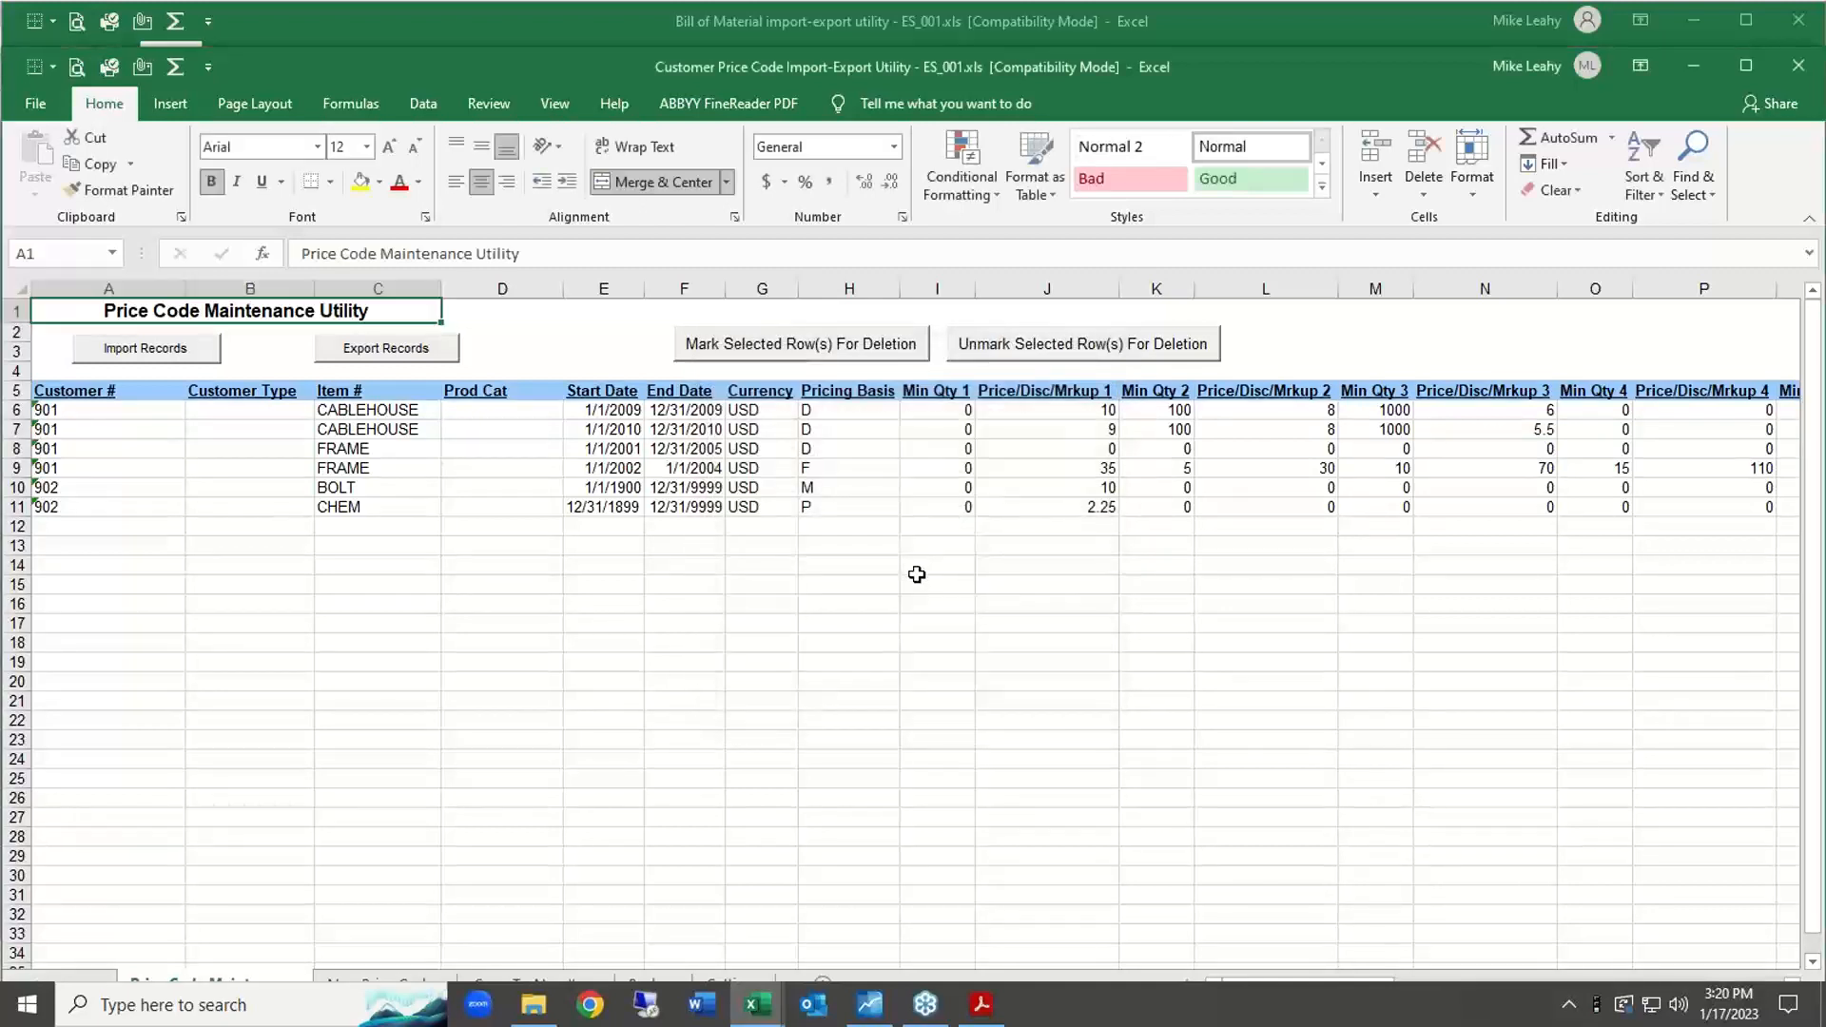
Import price code records of type 2=Customer Number and Product Category from Macola, overwriting the current spreadsheet.
click(157, 350)
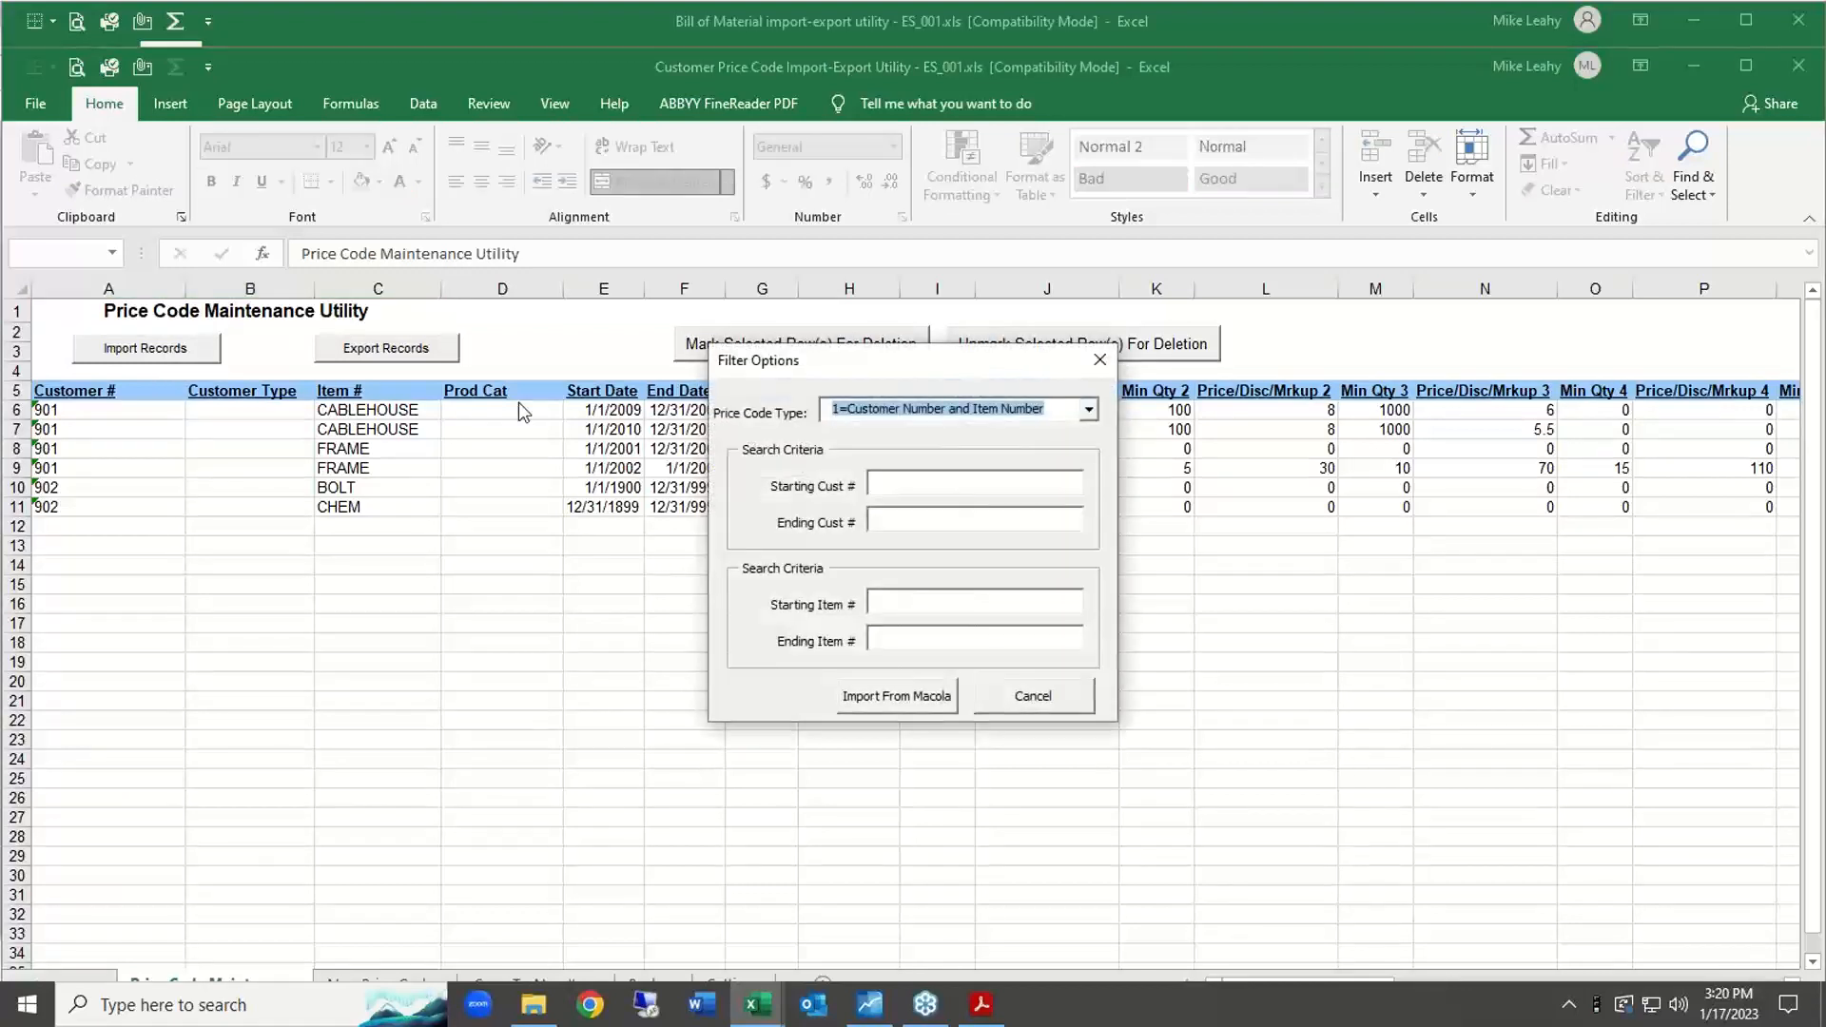
click(837, 408)
click(861, 448)
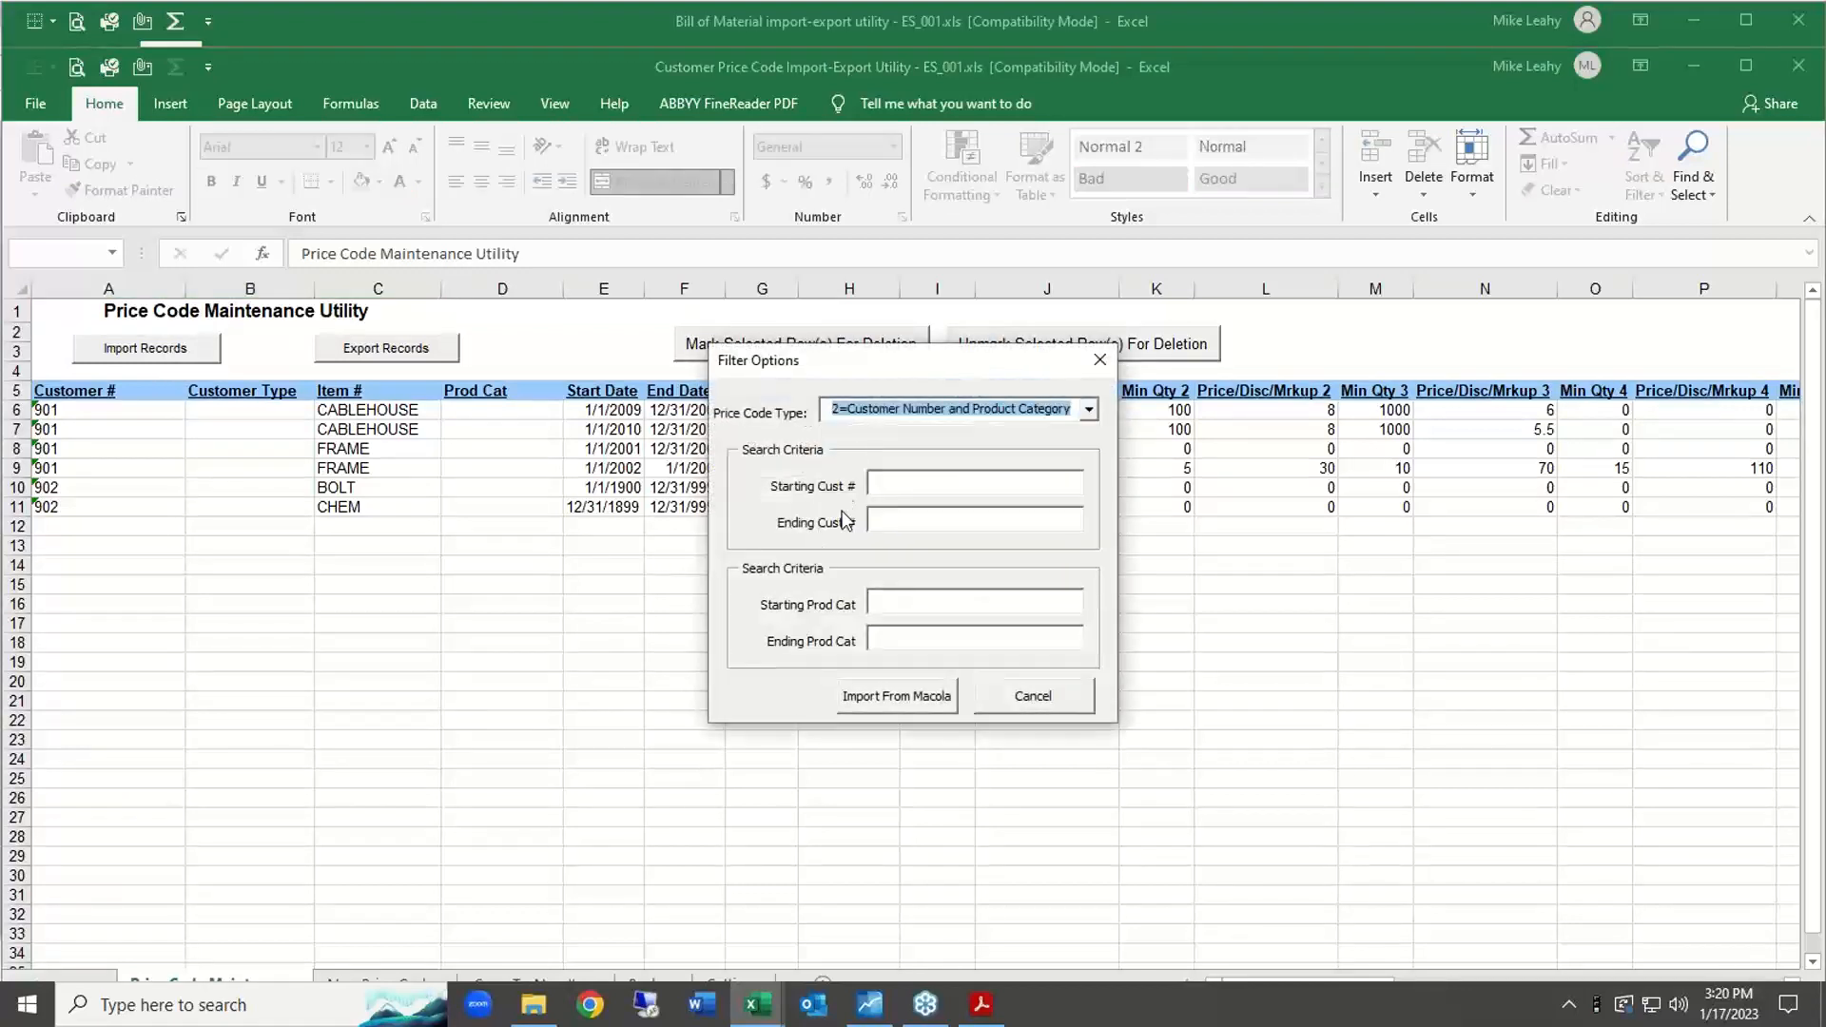
click(886, 701)
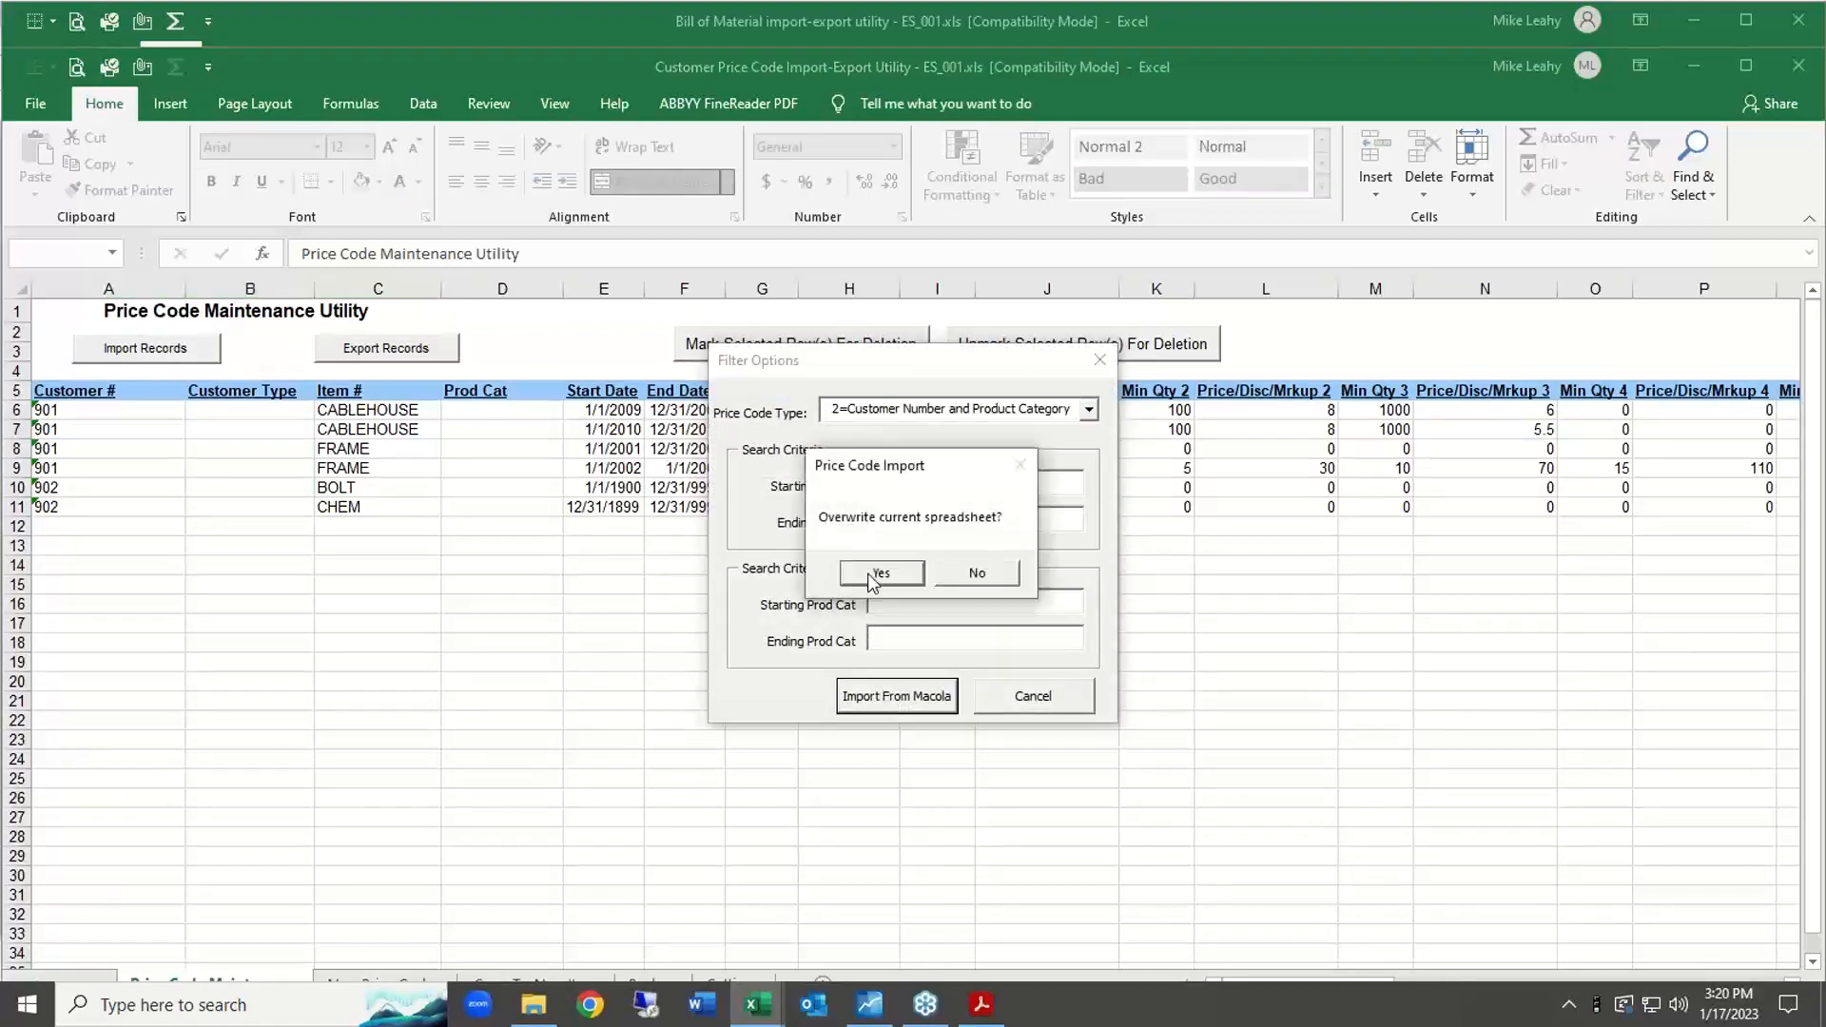
click(875, 573)
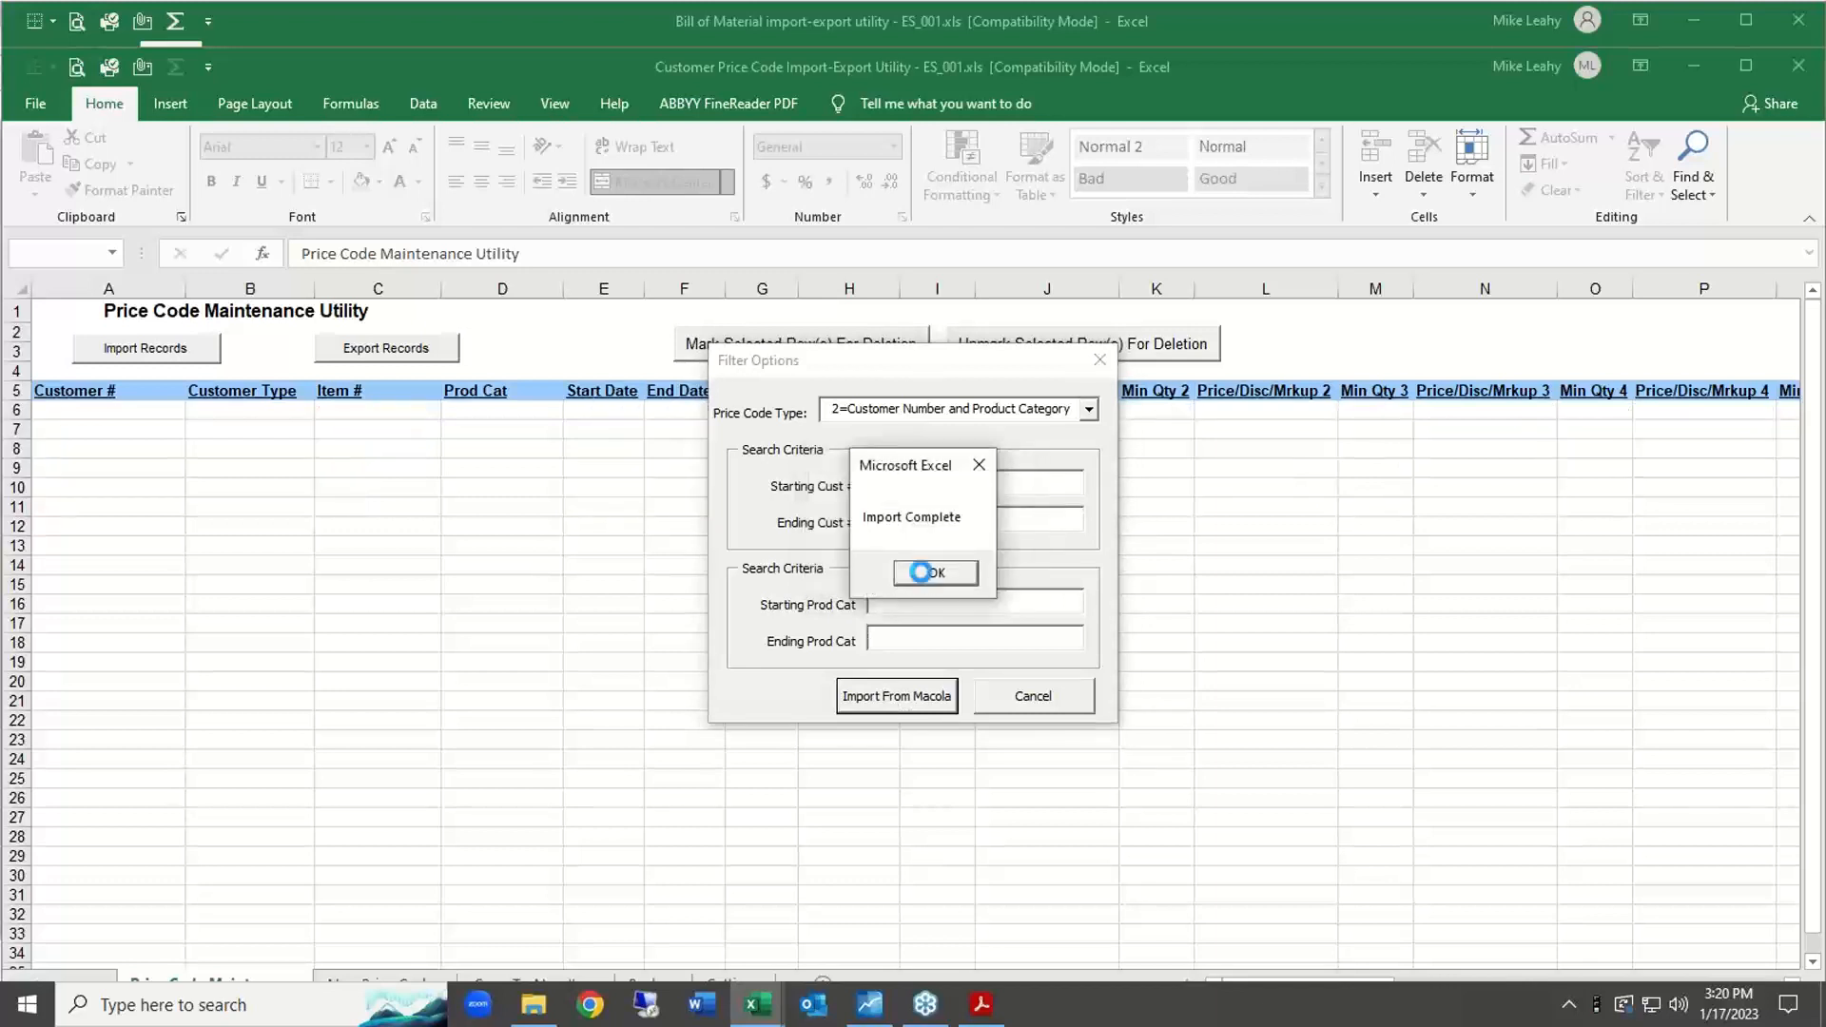
click(928, 573)
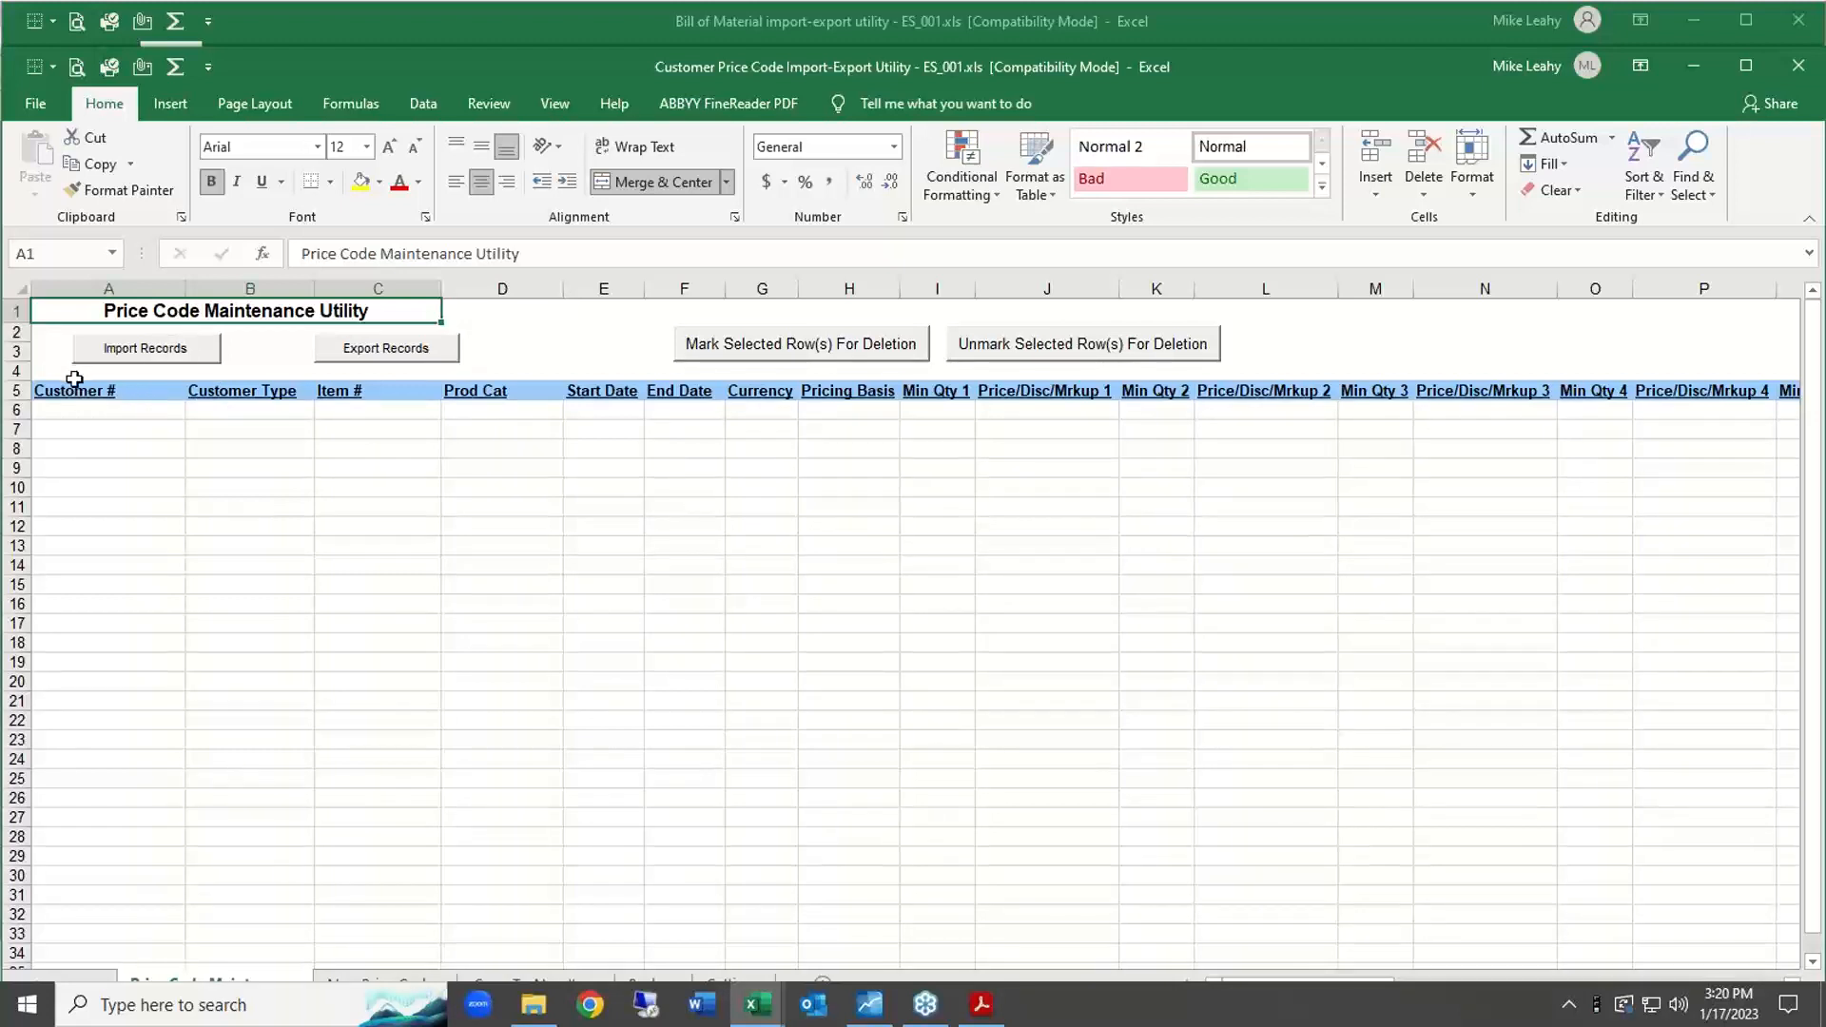
Examine the Customer Type, Item #, Prod Cat, Start Date and End Date column headings in the price code sheet.
click(208, 392)
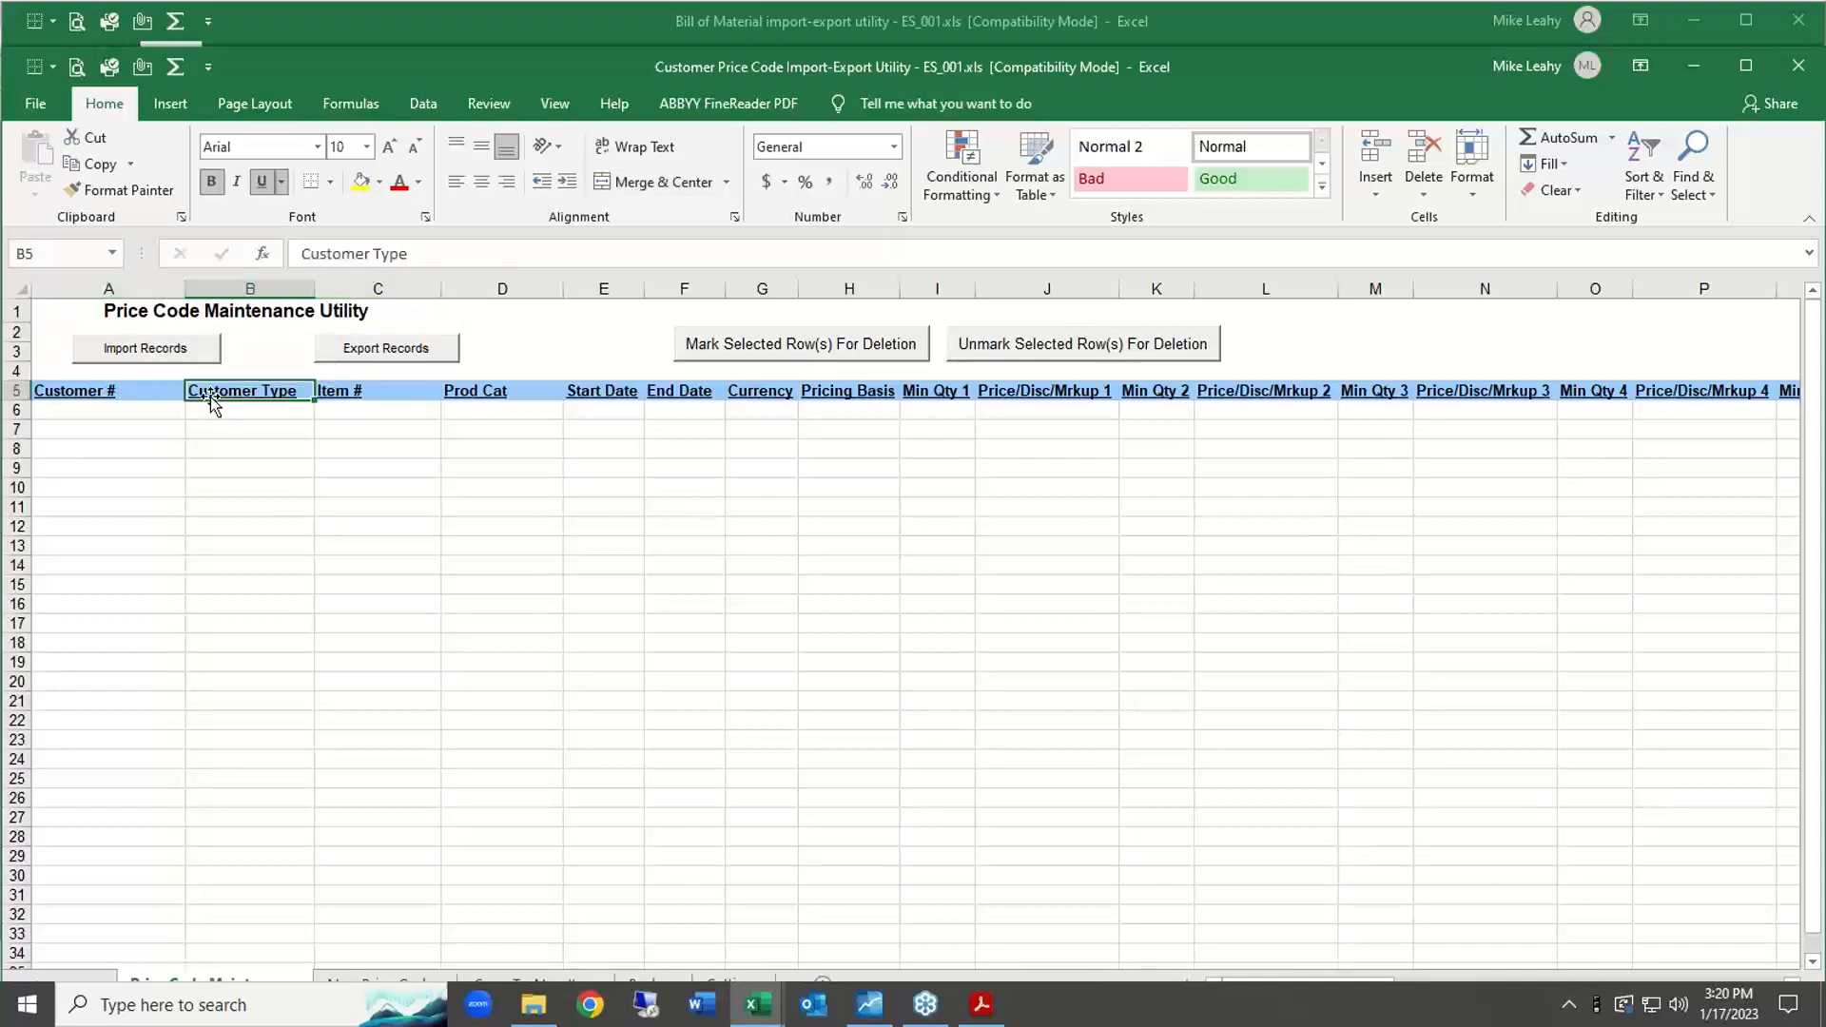
click(335, 390)
click(520, 391)
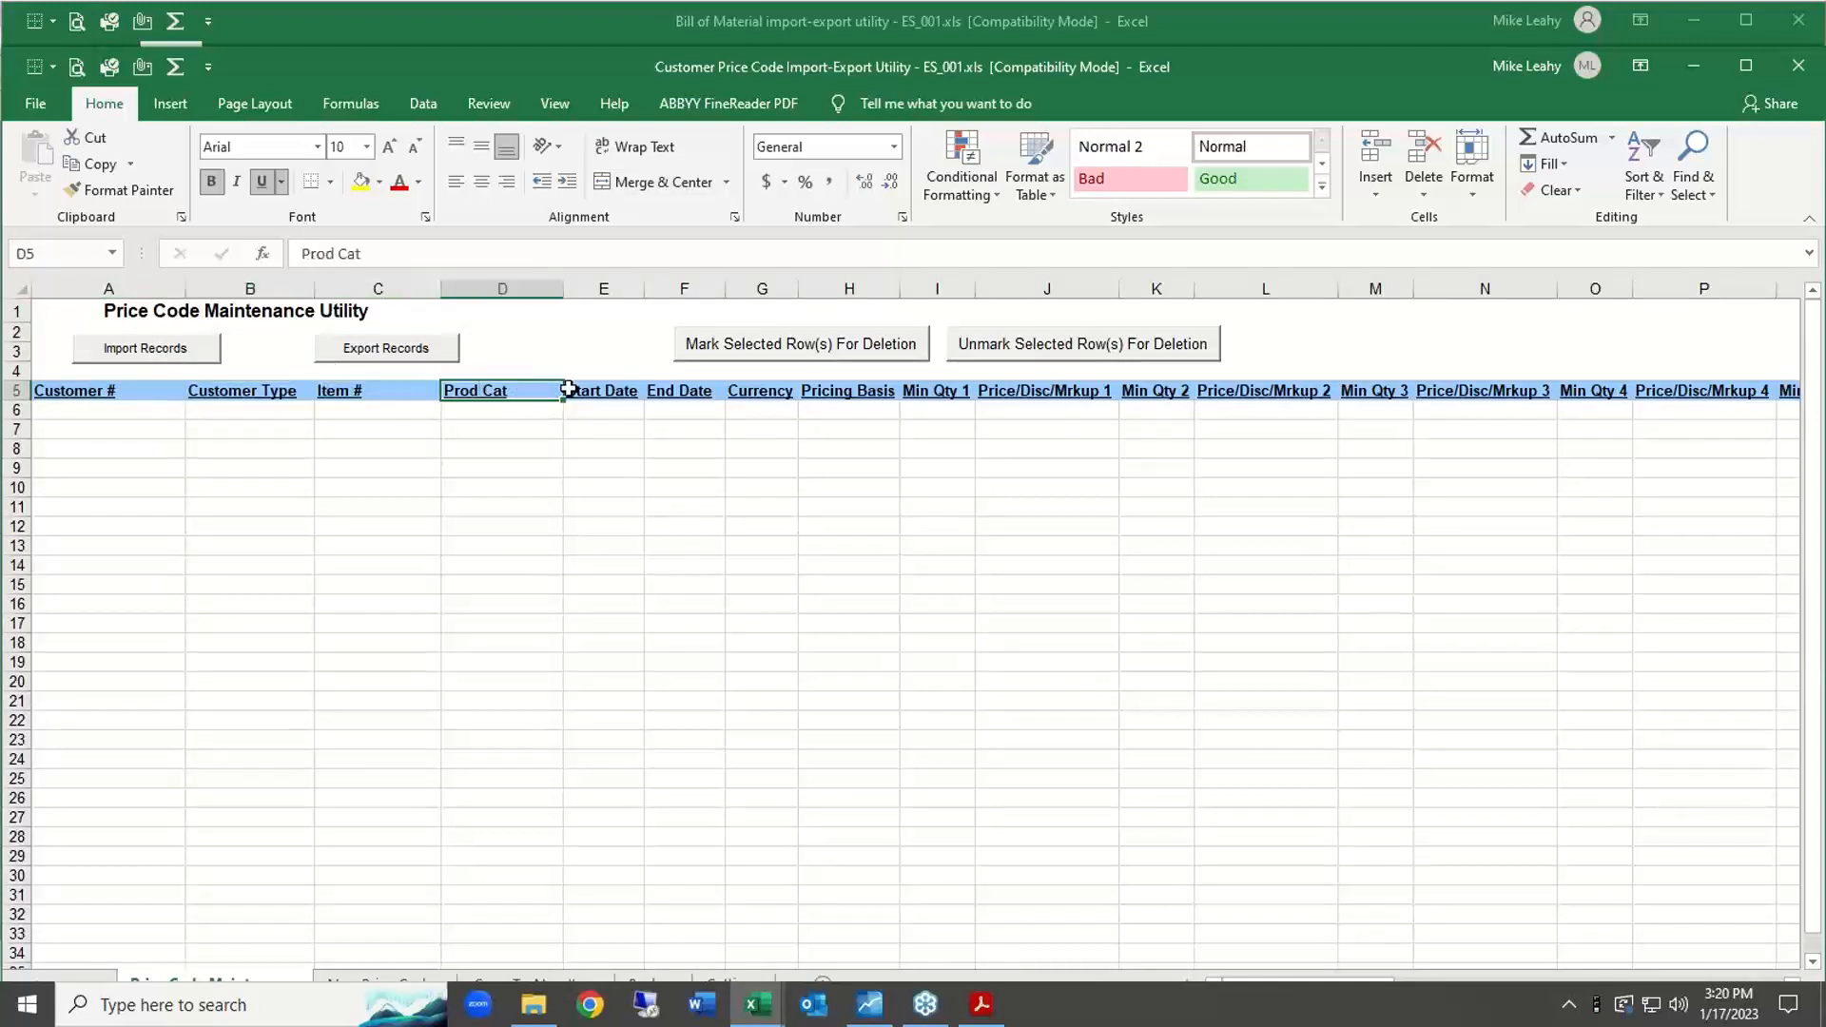
click(596, 388)
click(665, 390)
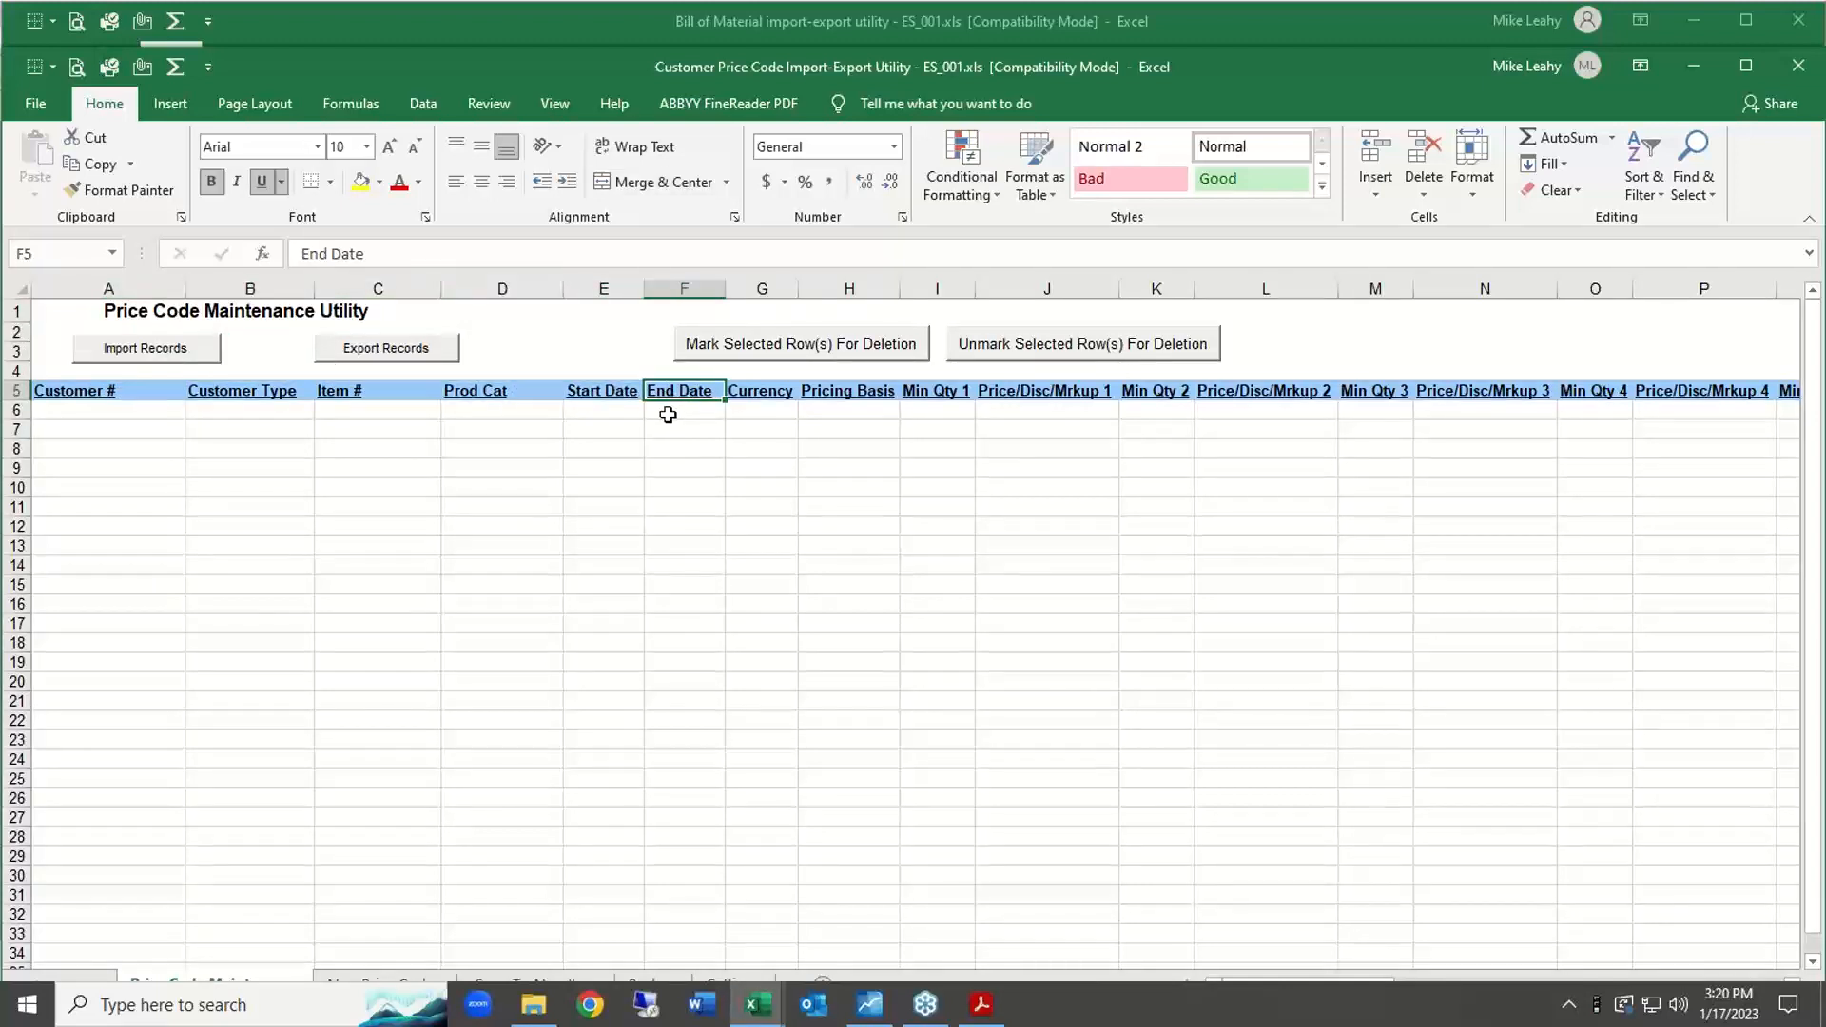
click(490, 390)
key(F2)
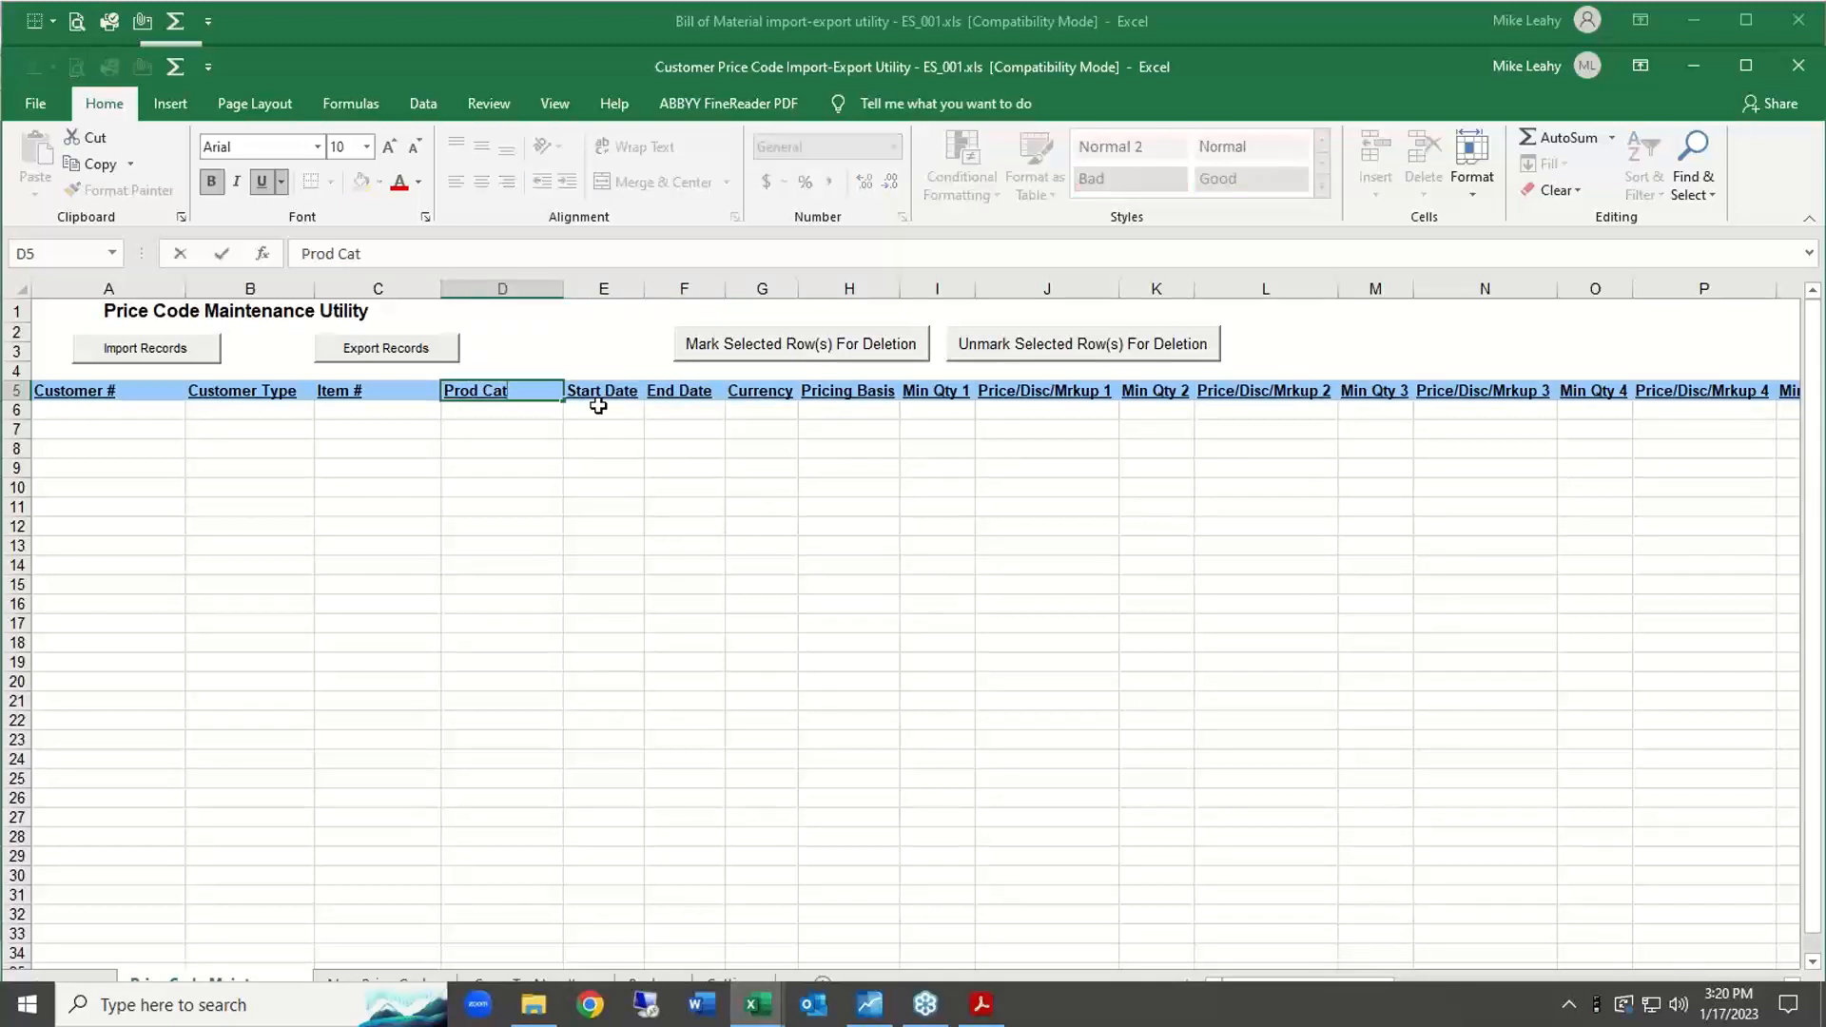
key(BackSpace)
key(BackSpace)
key(BackSpace)
key(BackSpace)
key(BackSpace)
key(BackSpace)
key(BackSpace)
text(rod Cat)
key(Return)
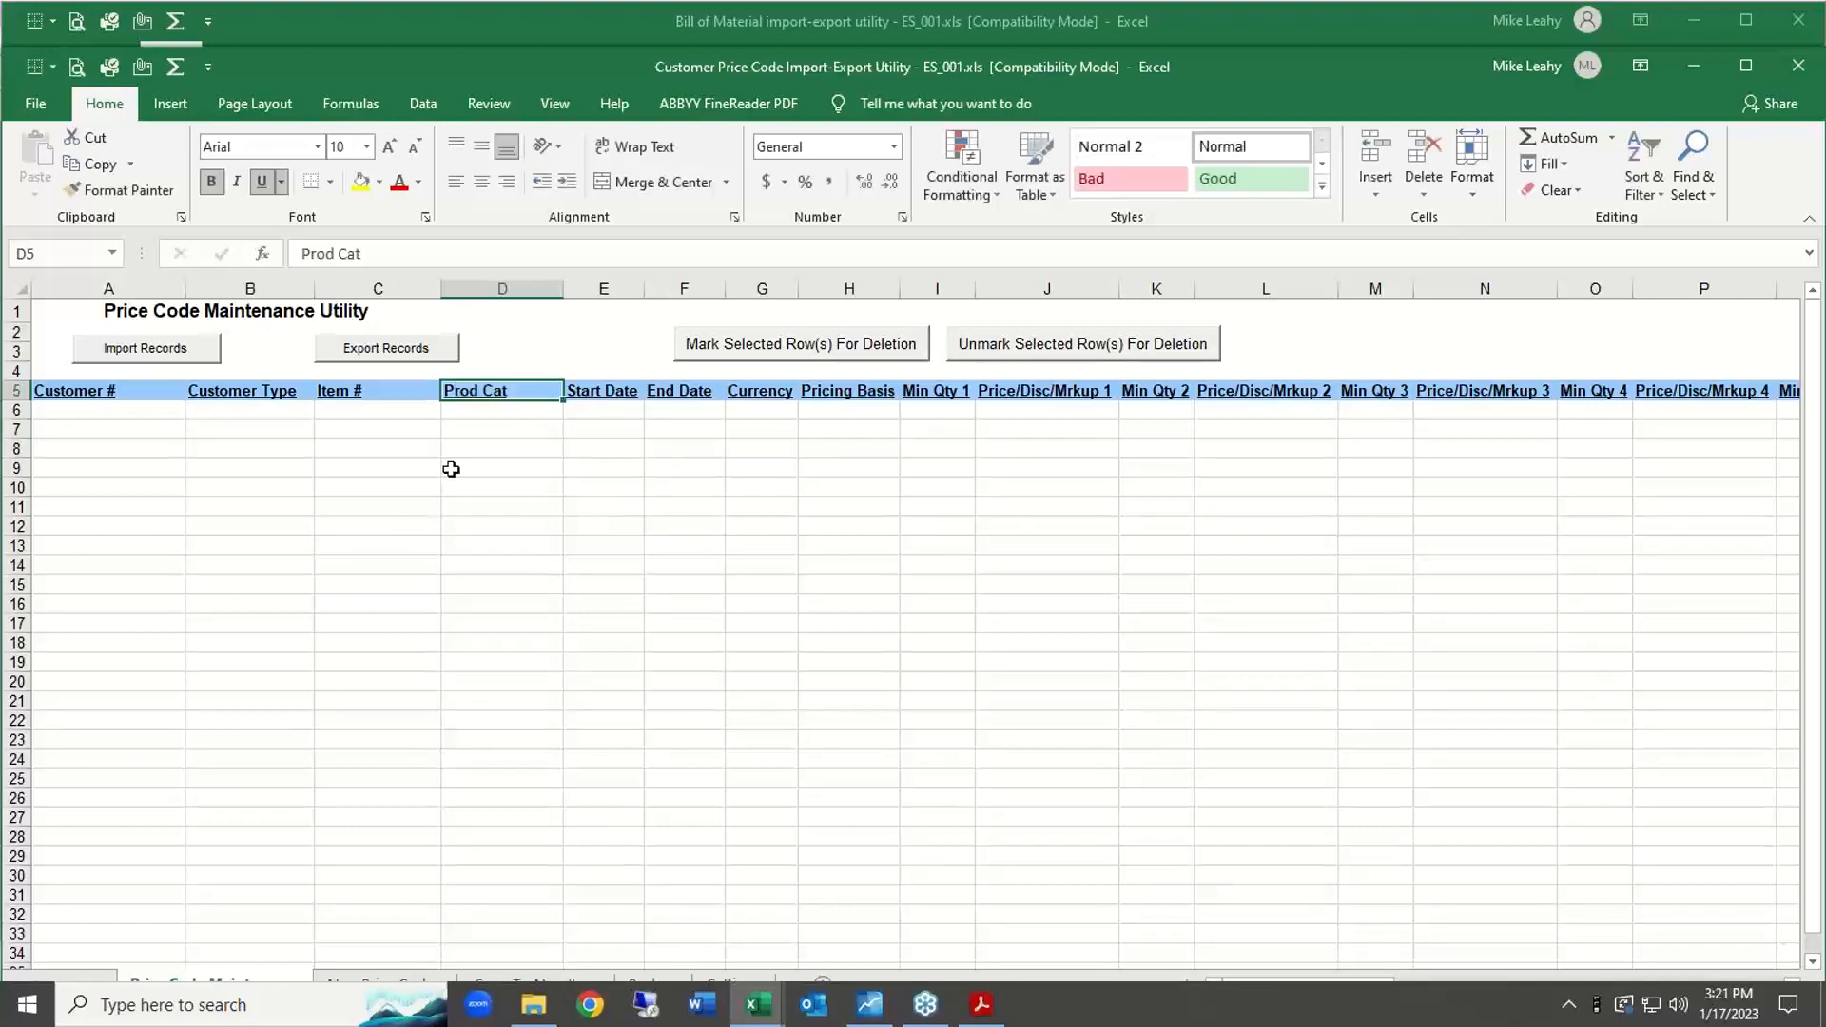
Rename the product category column heading in cell D5 as Prod Category.
double_click(534, 392)
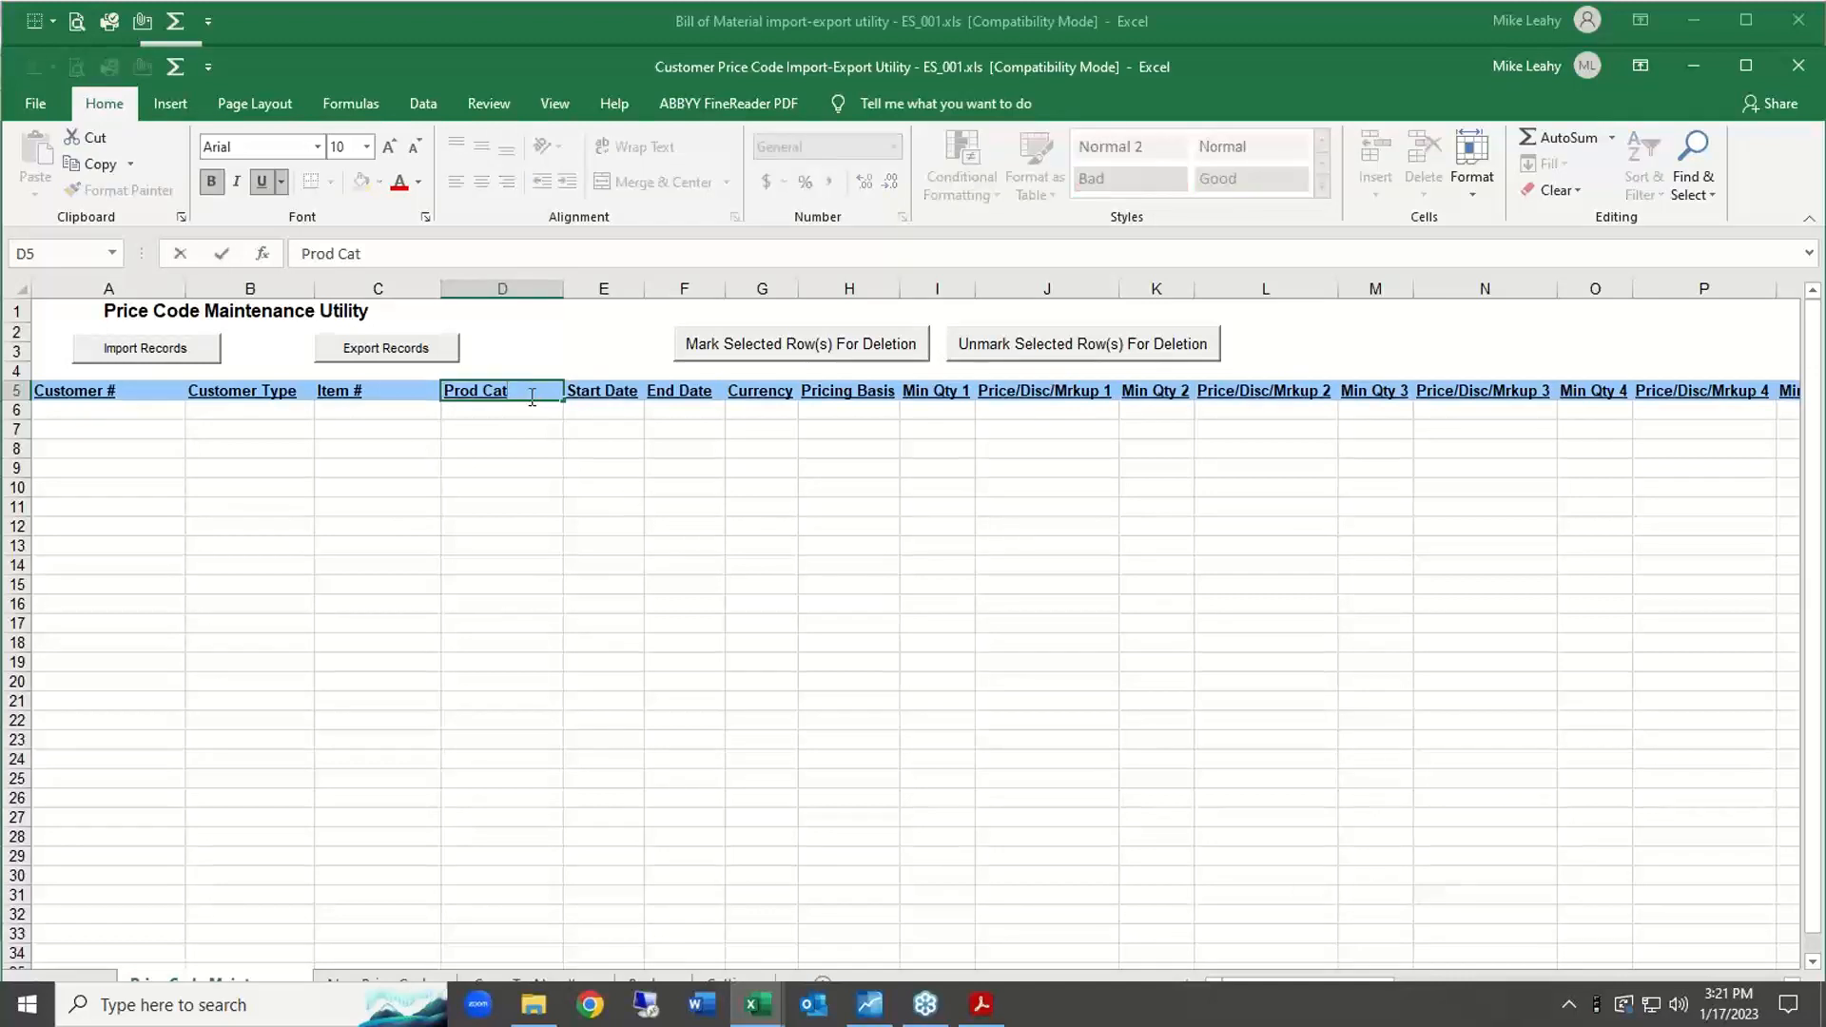
text(egory)
key(Return)
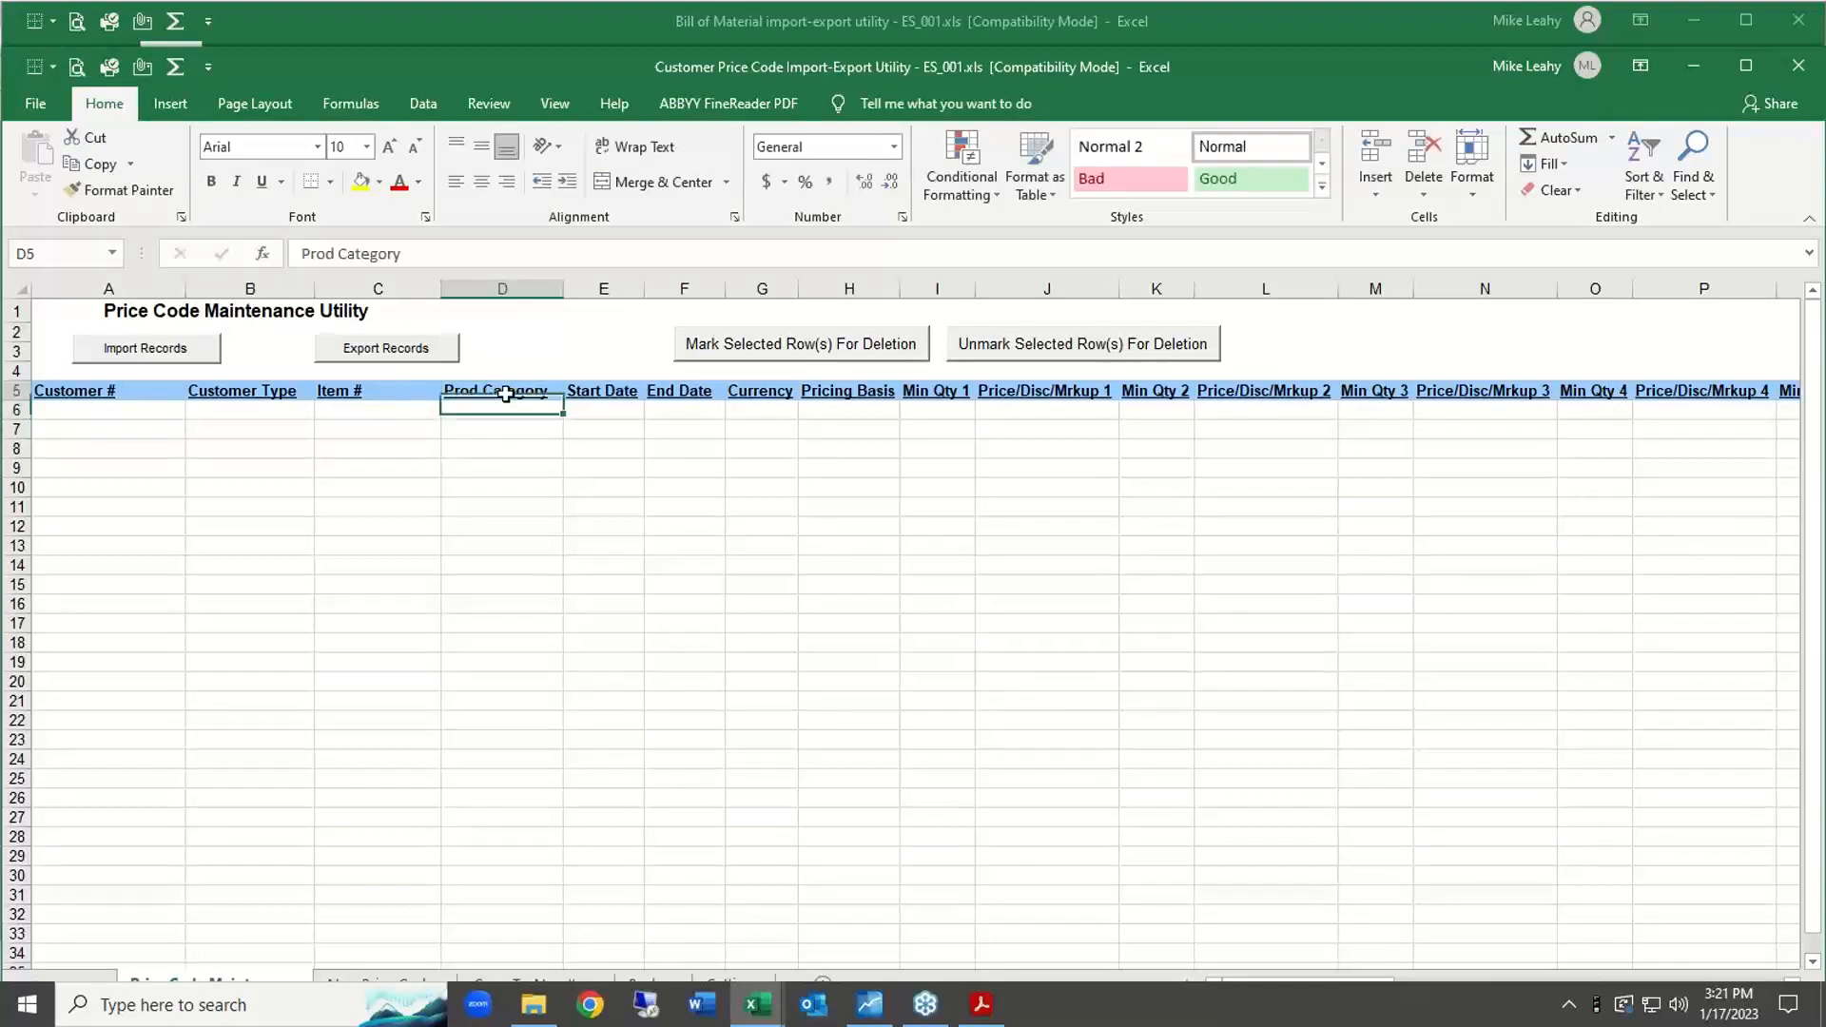
click(505, 393)
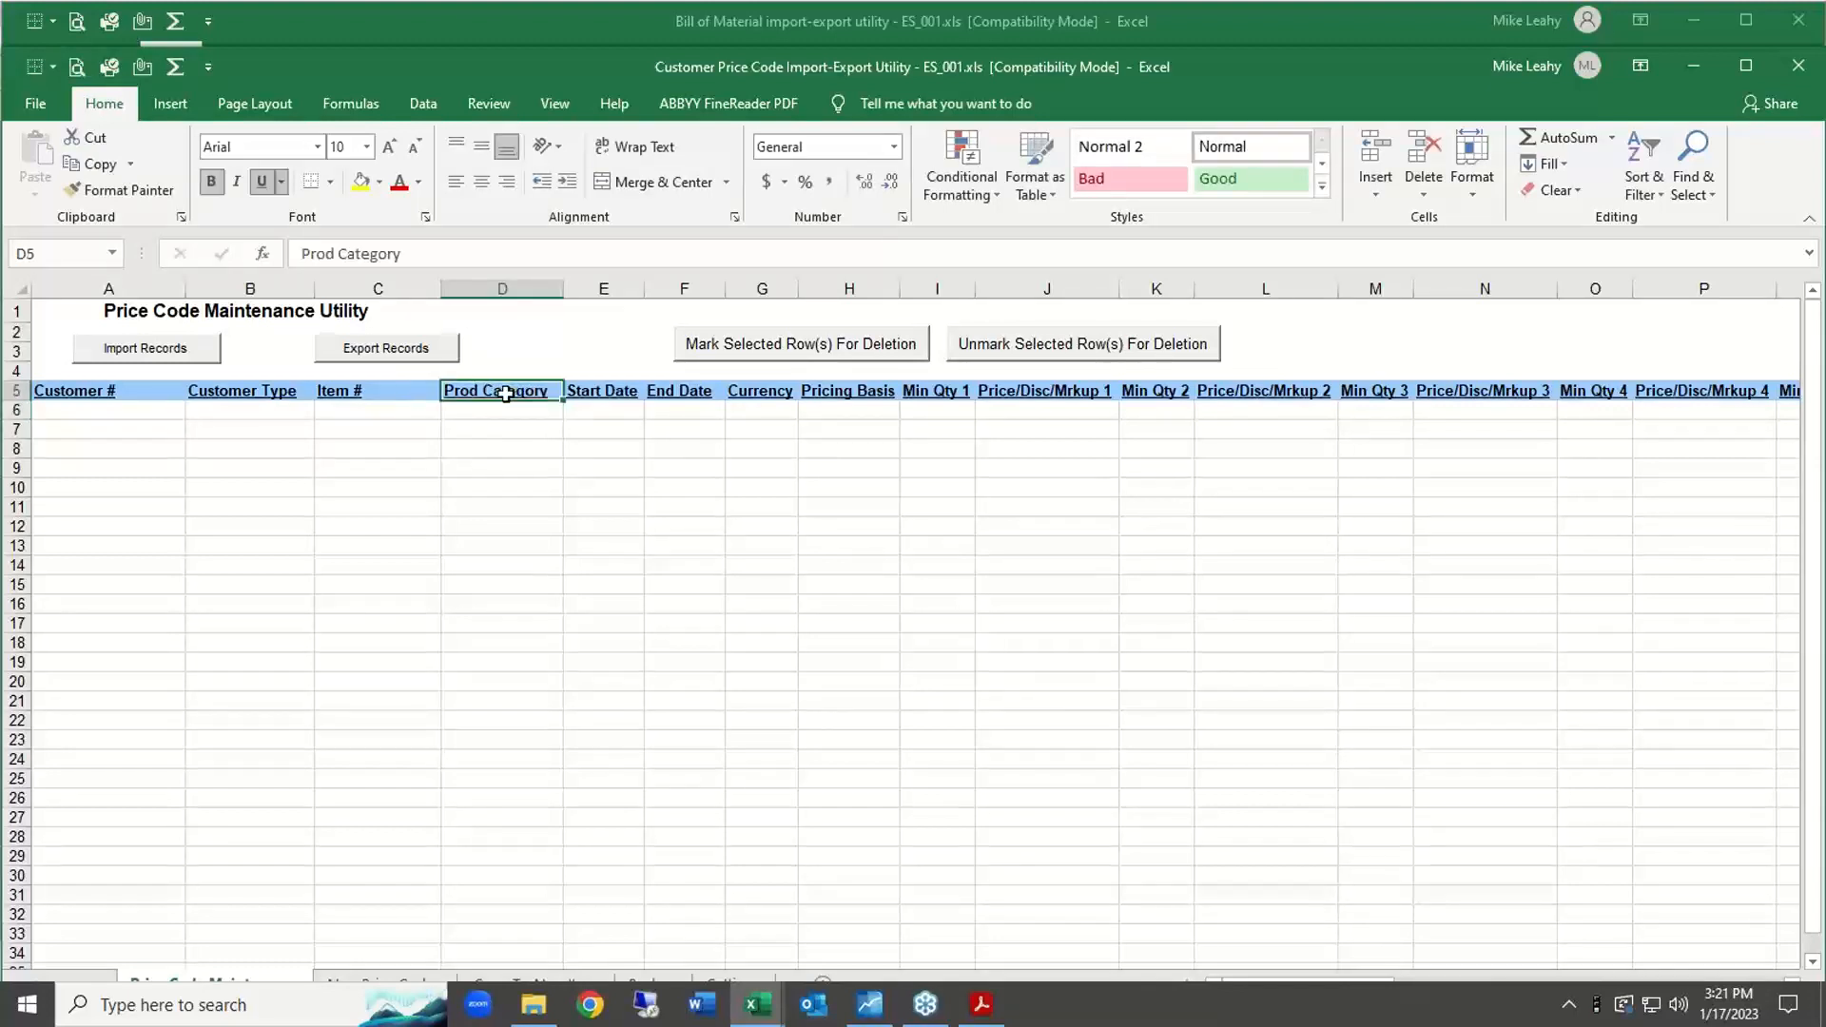
Review the Item # and Prod Category headings and select the blank record area A6:M7 beneath the headings.
click(404, 395)
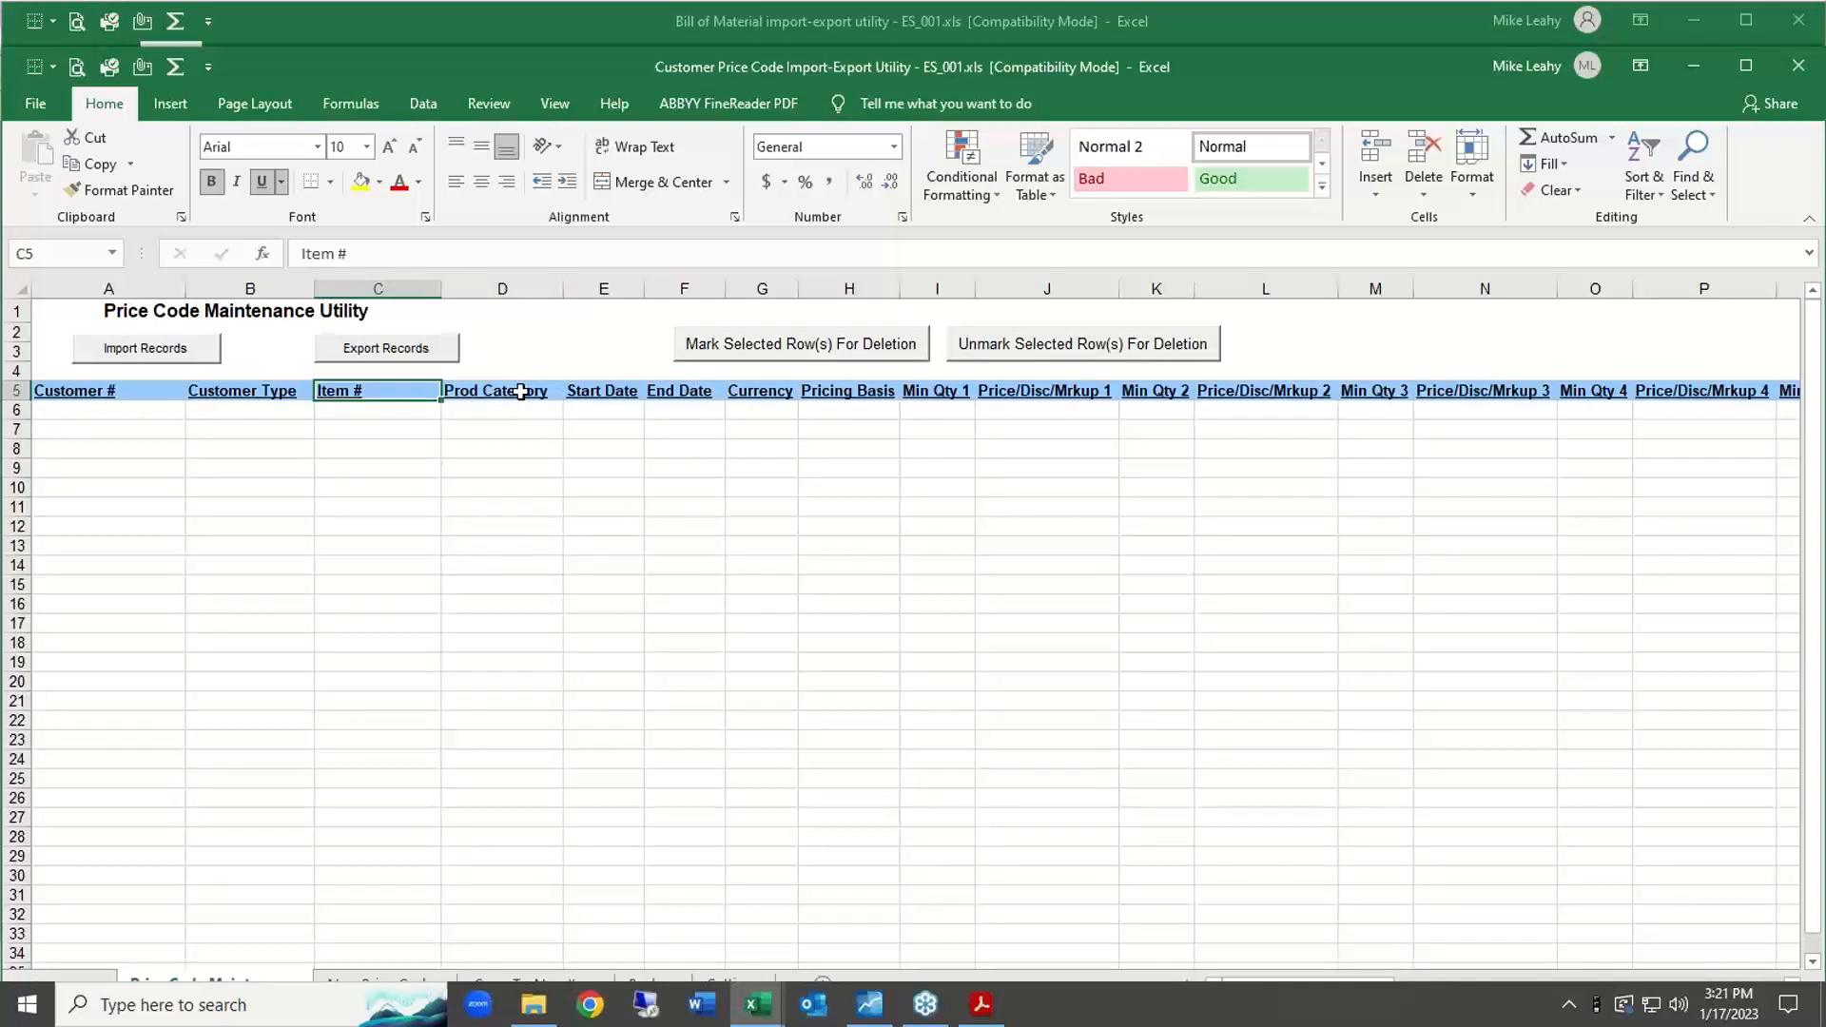
click(499, 393)
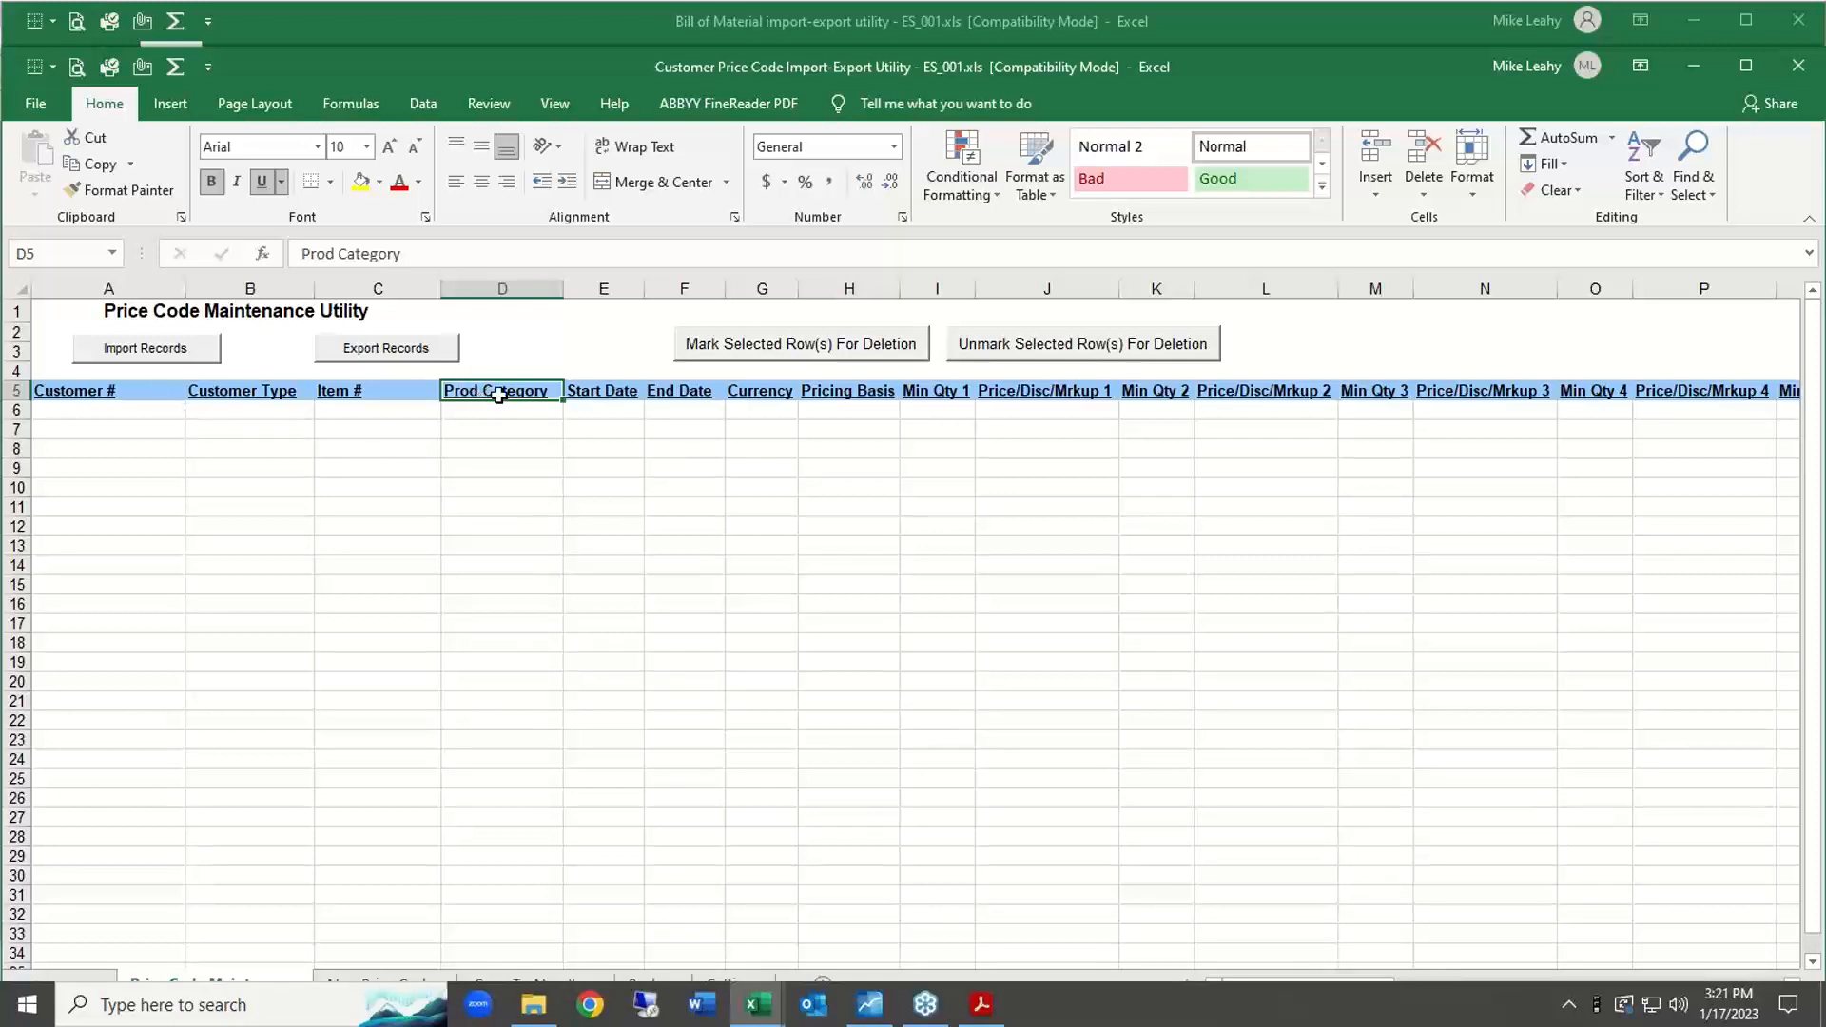
click(330, 412)
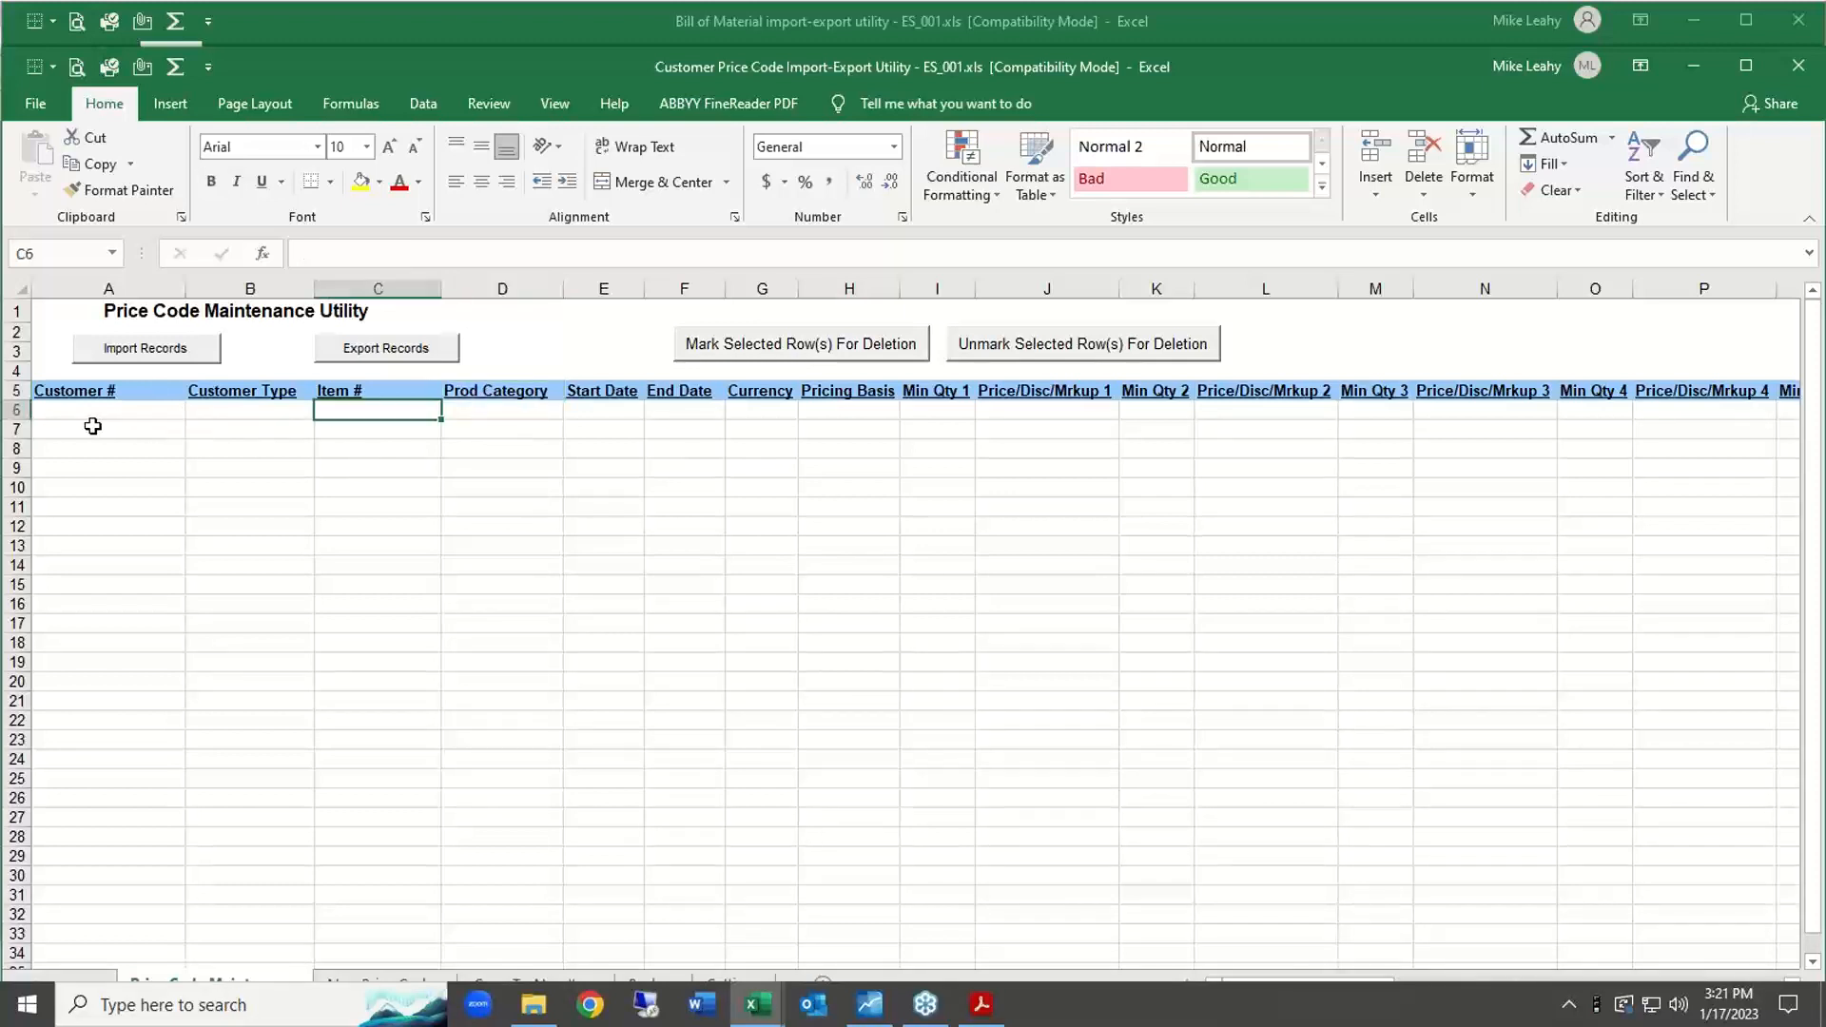
drag(57, 412, 1342, 428)
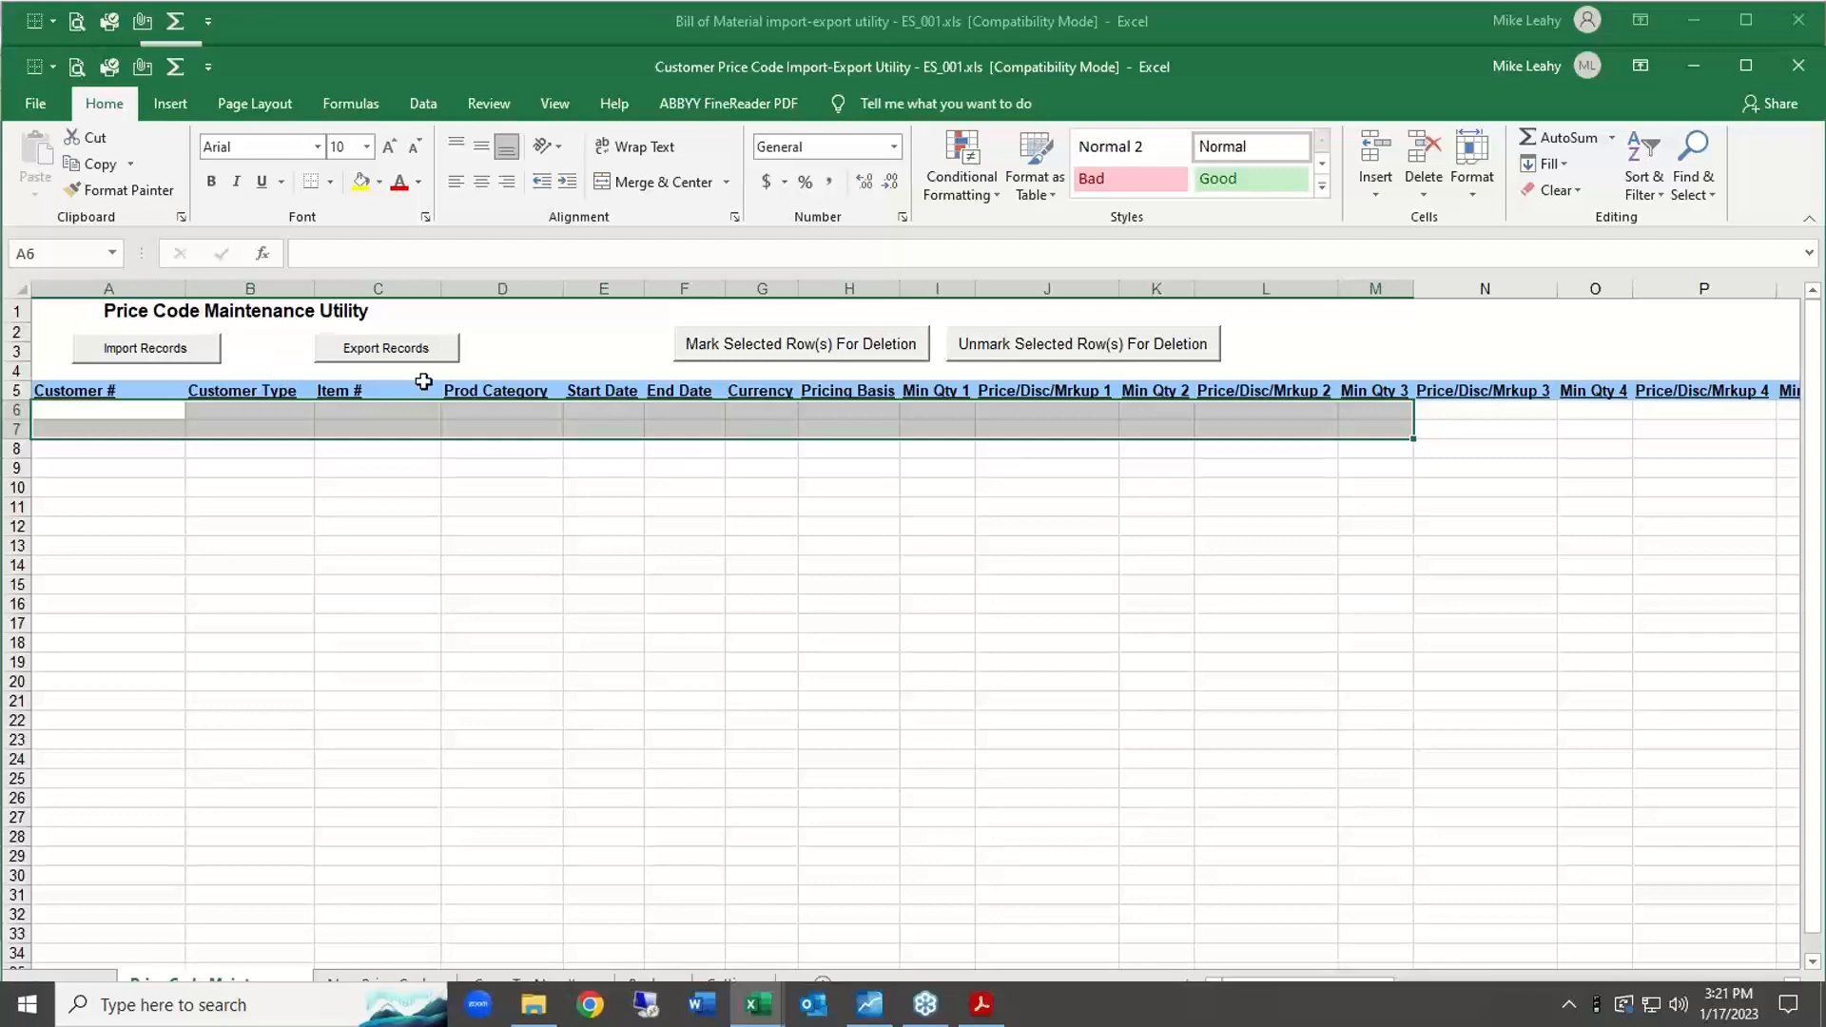
Switch to File Explorer and open All-In-One import-export utility - ES_001.xlsm from the Items for Jan 17 2023 webinar folder.
key(alt+Tab)
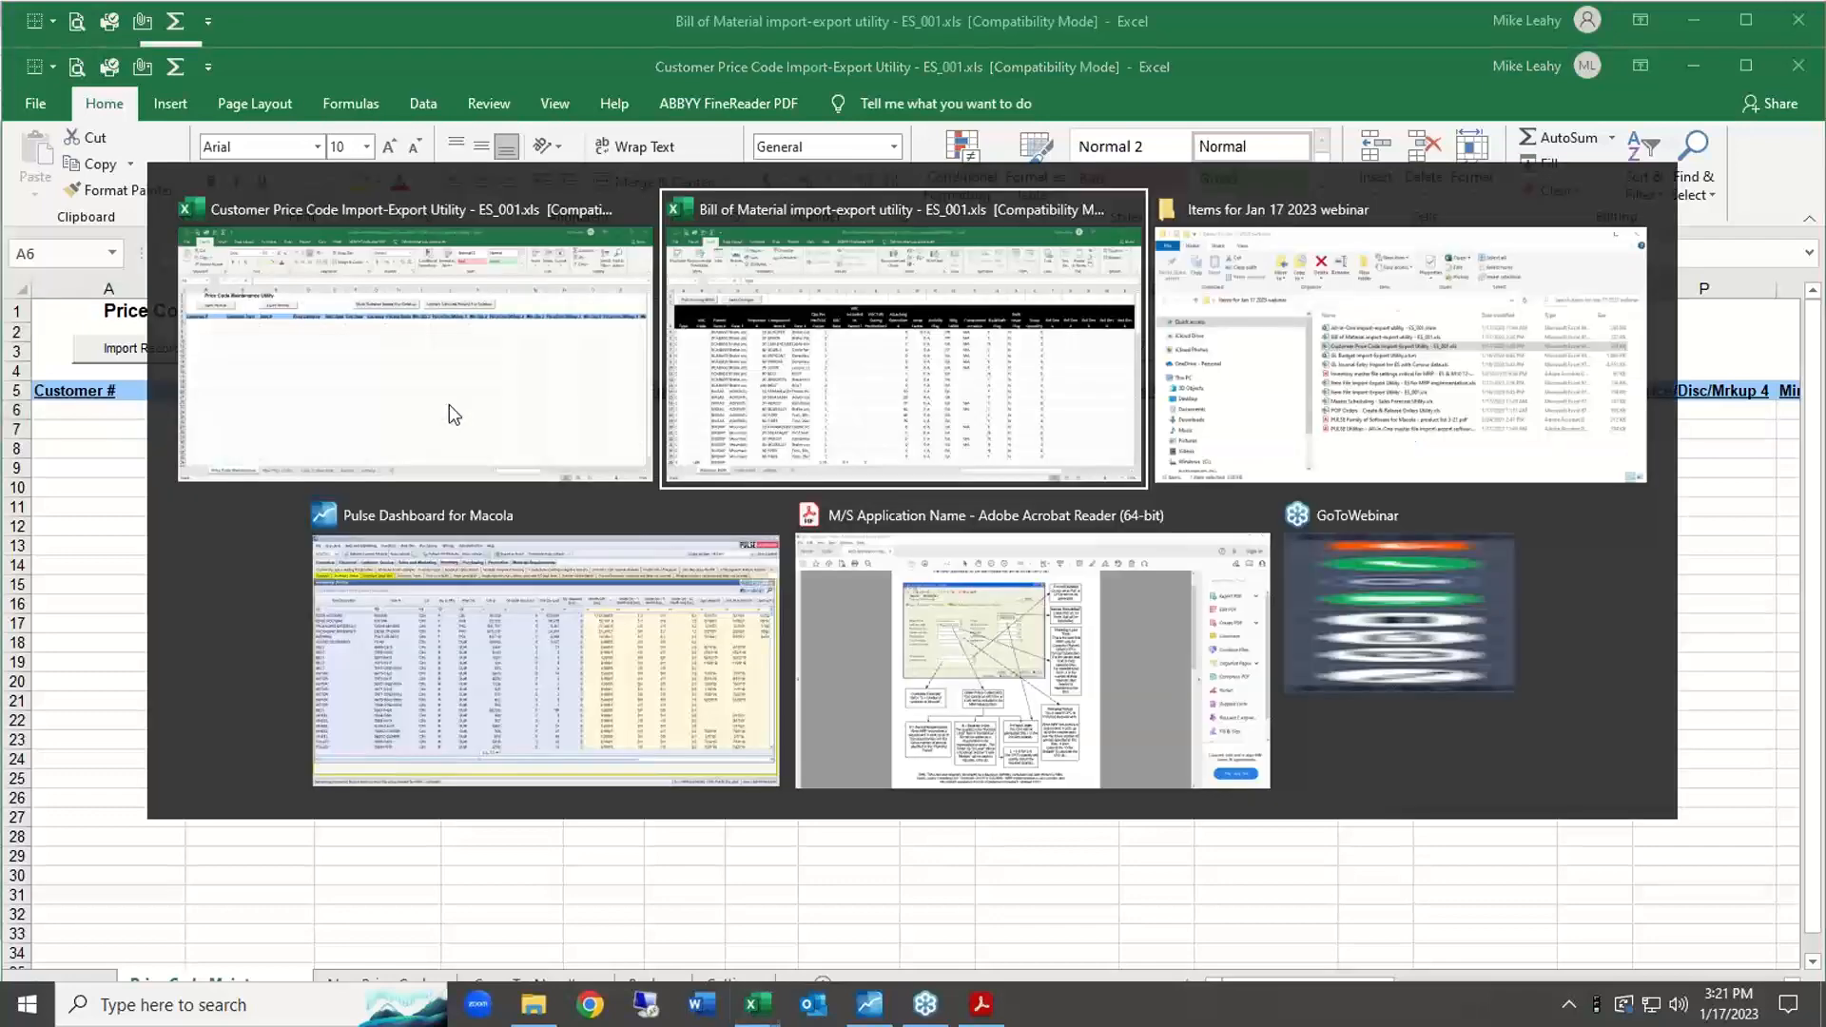
key(alt+Tab)
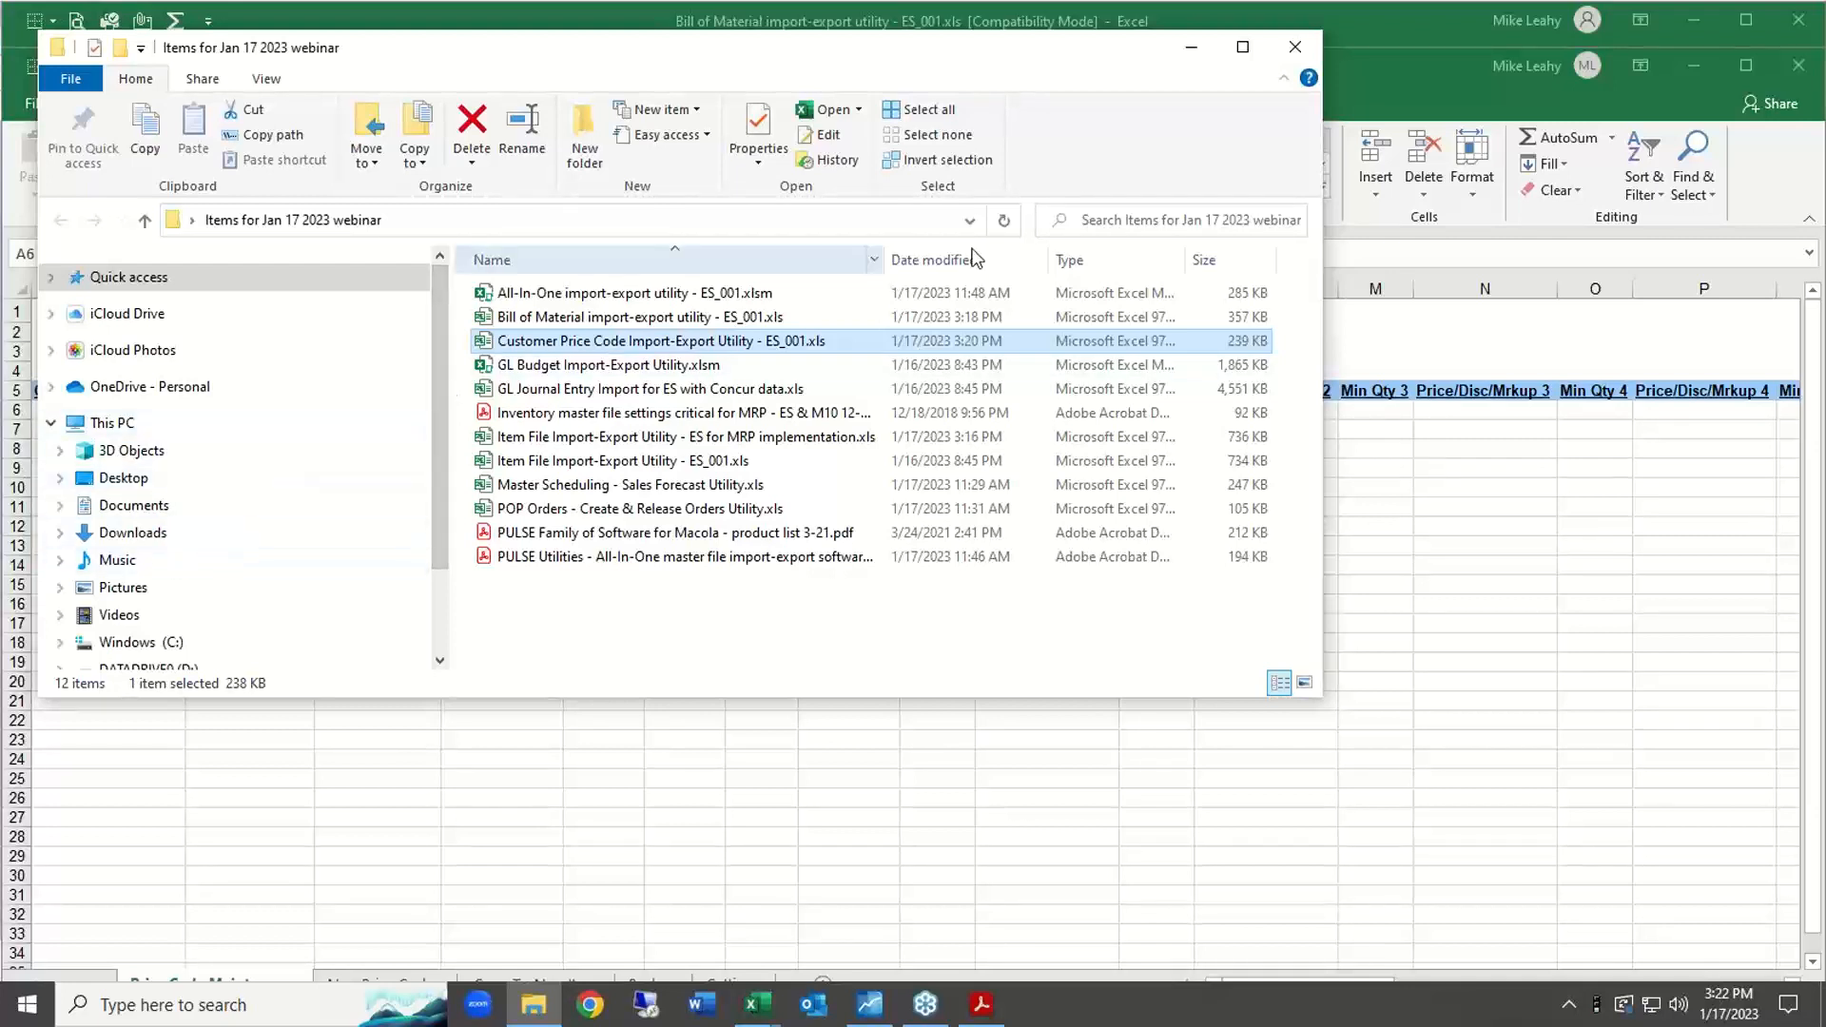
click(1792, 88)
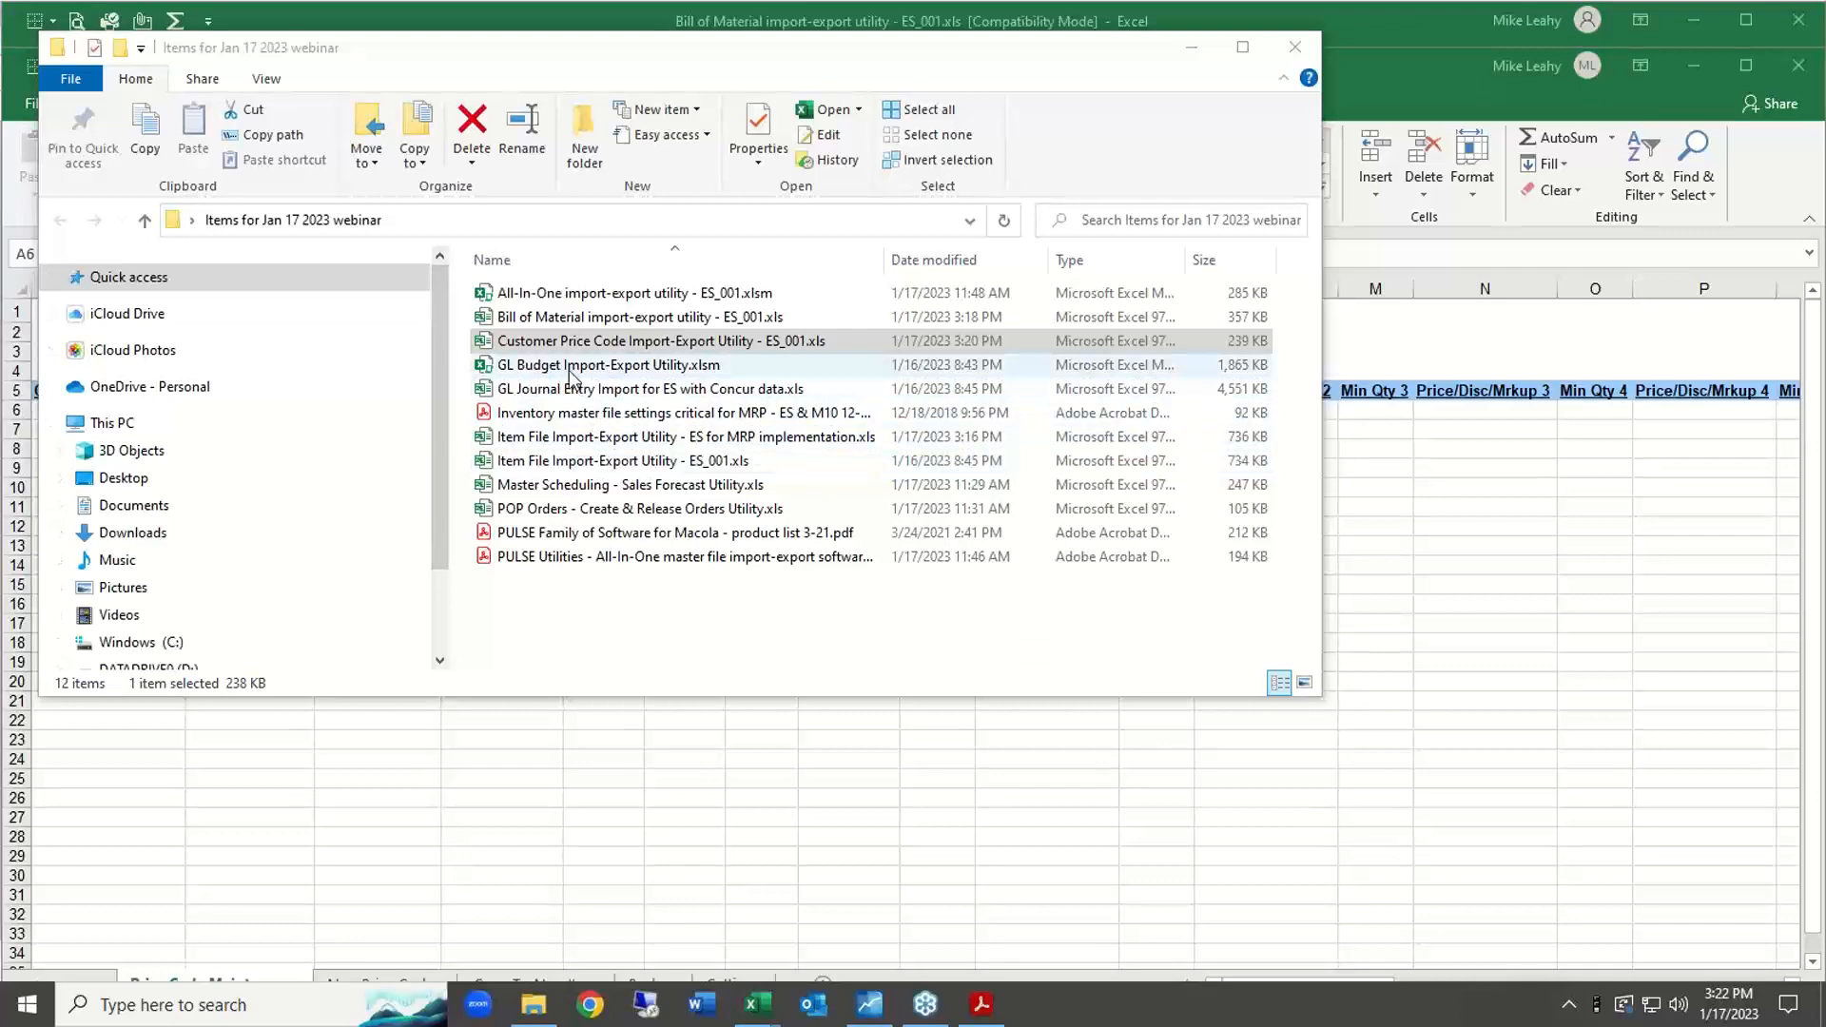
click(584, 301)
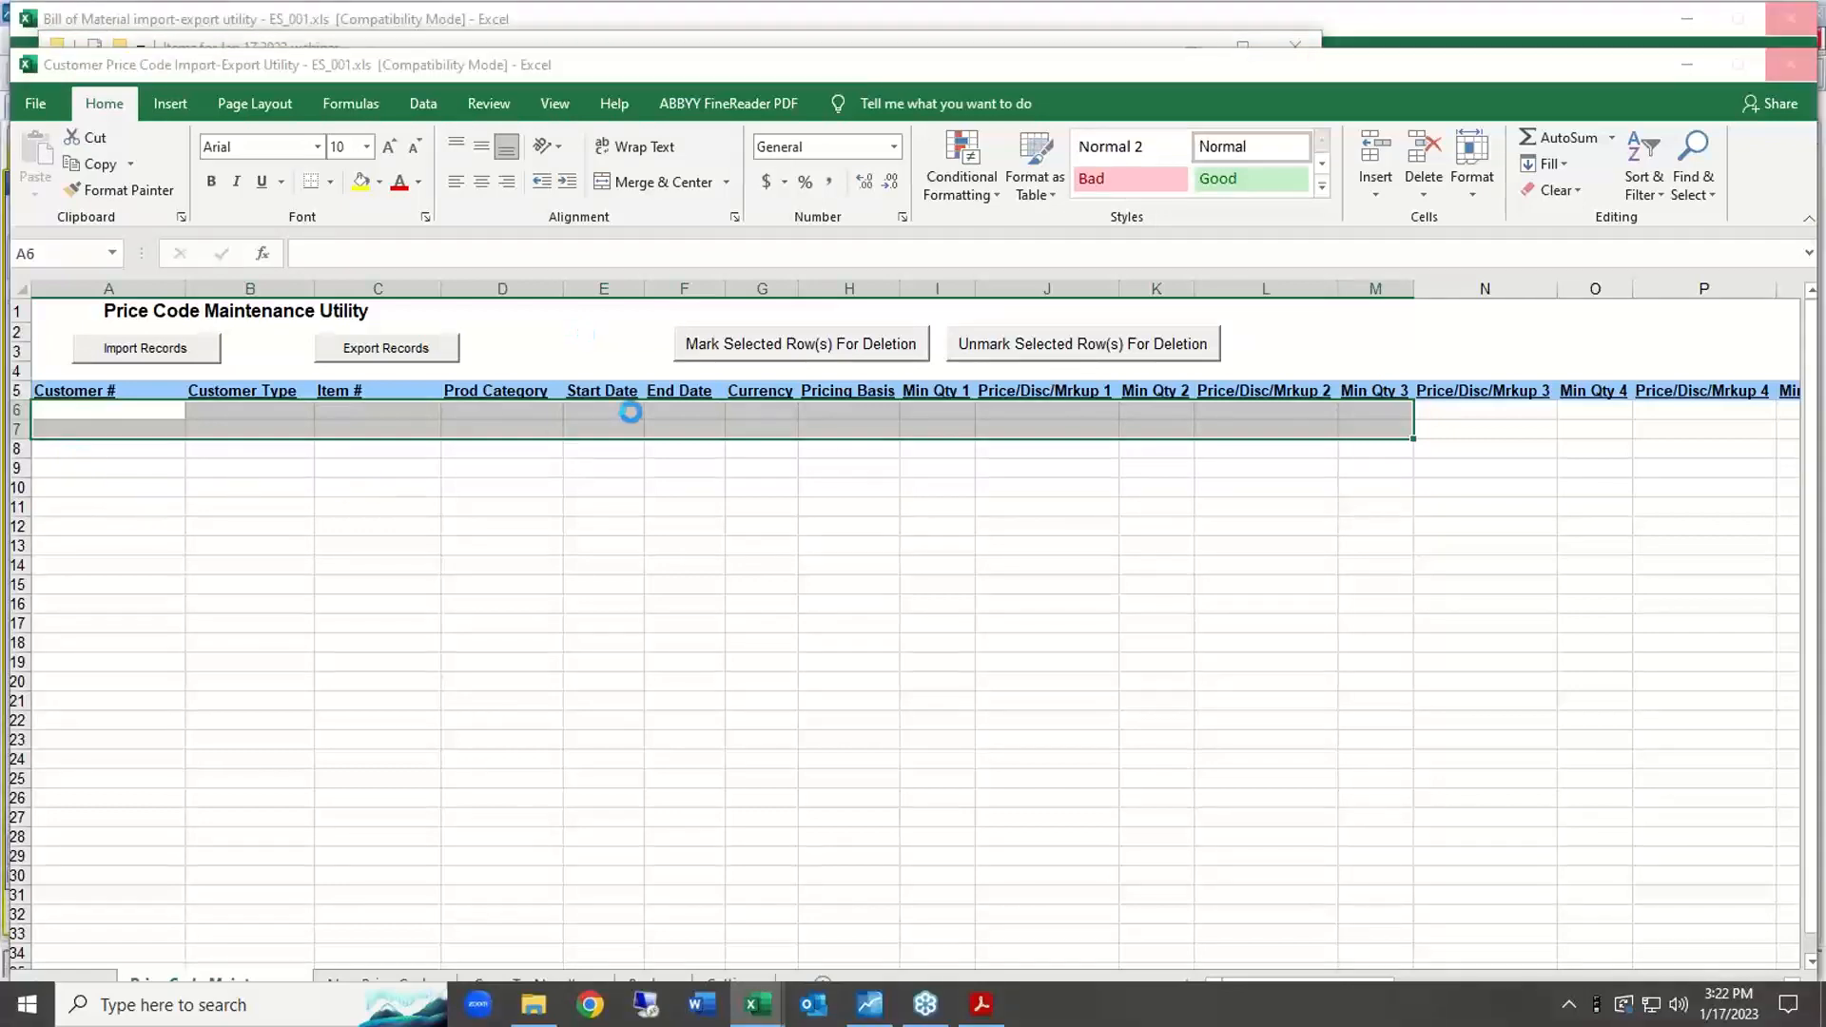
key(alt+Tab)
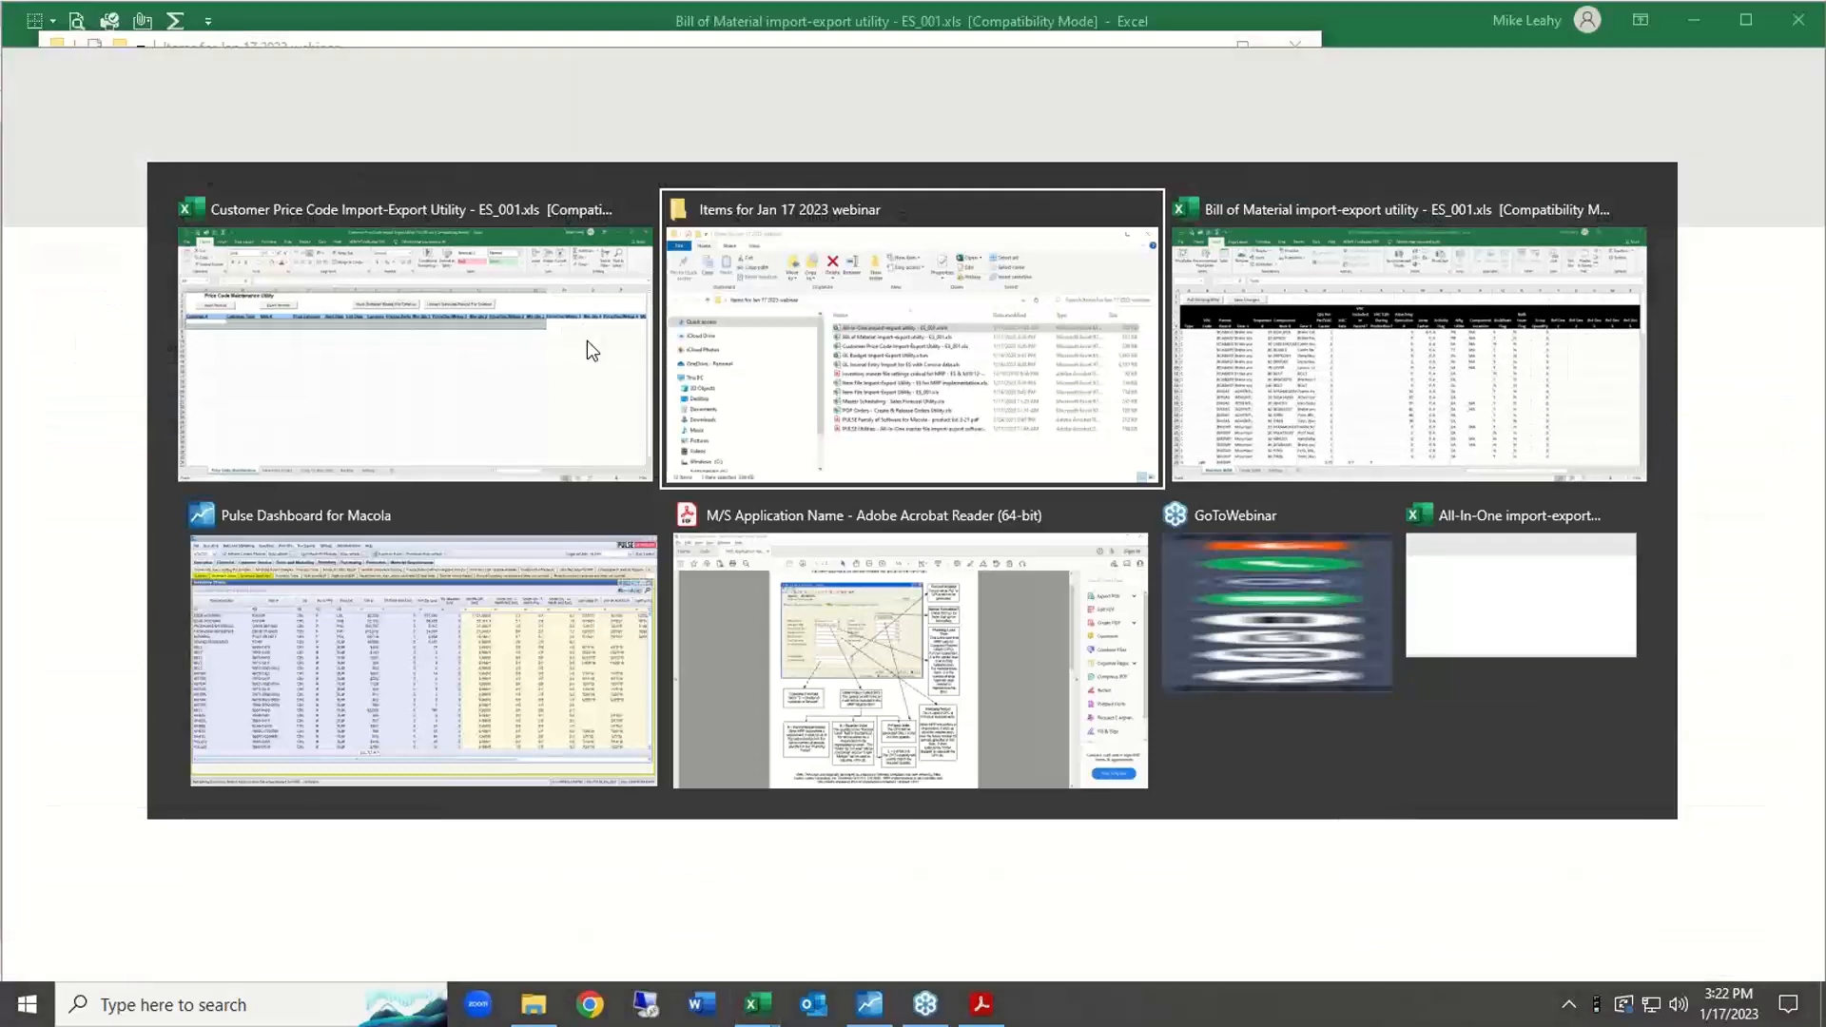
key(alt+Tab)
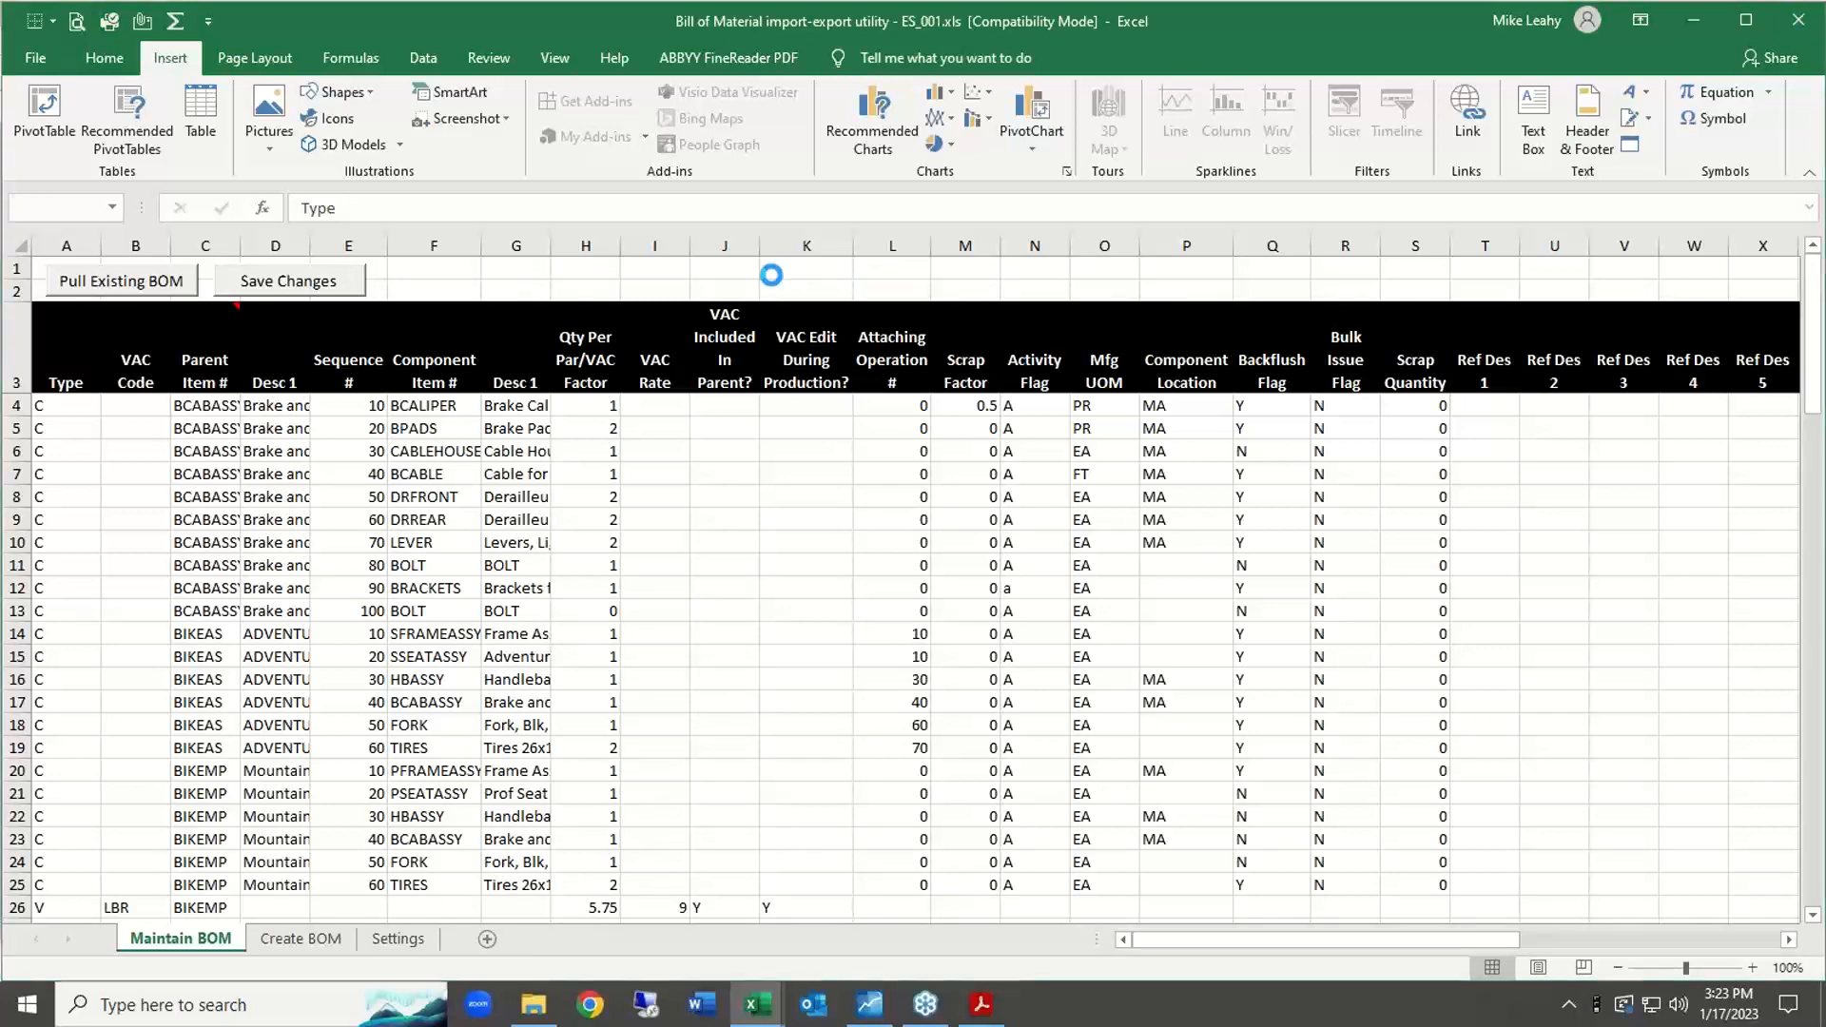
Bring the database connection message forward and acknowledge it, and close the Bill of Material import-export utility workbook without saving.
key(alt+Tab)
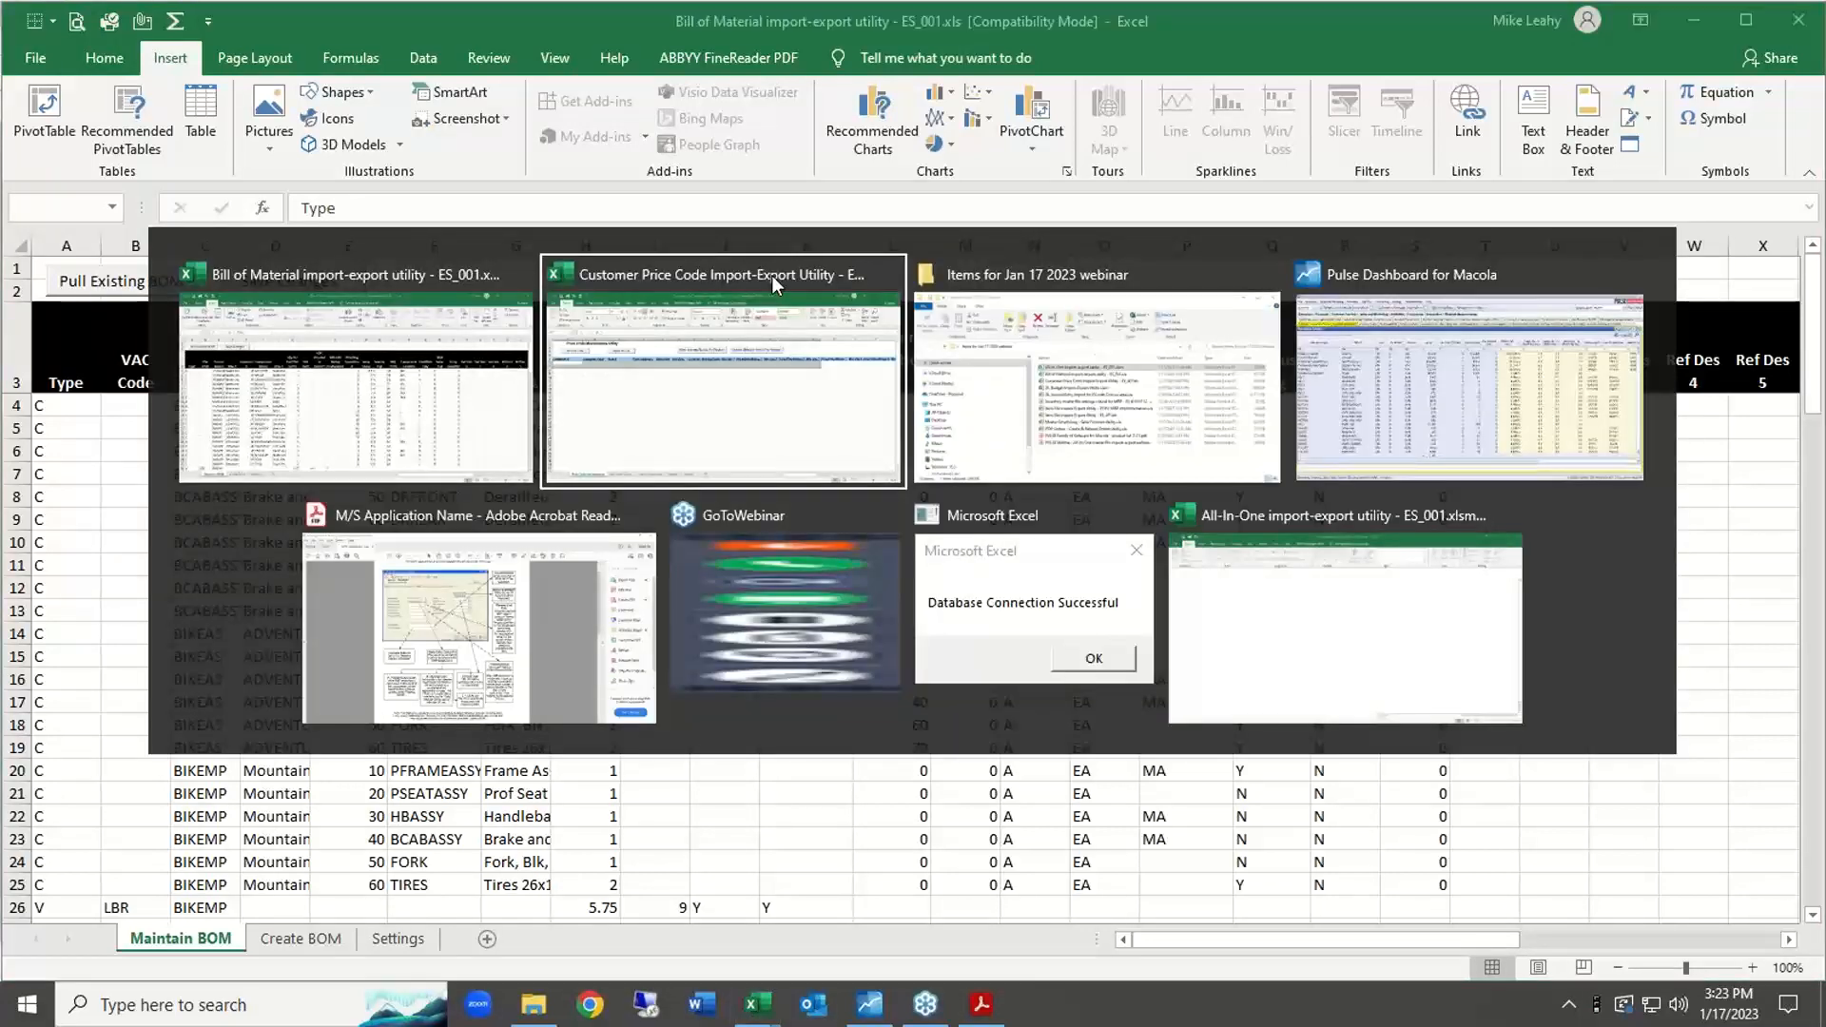
key(alt+Tab)
key(alt+Tab)
key(alt+Tab)
key(alt+Tab)
key(alt+Tab)
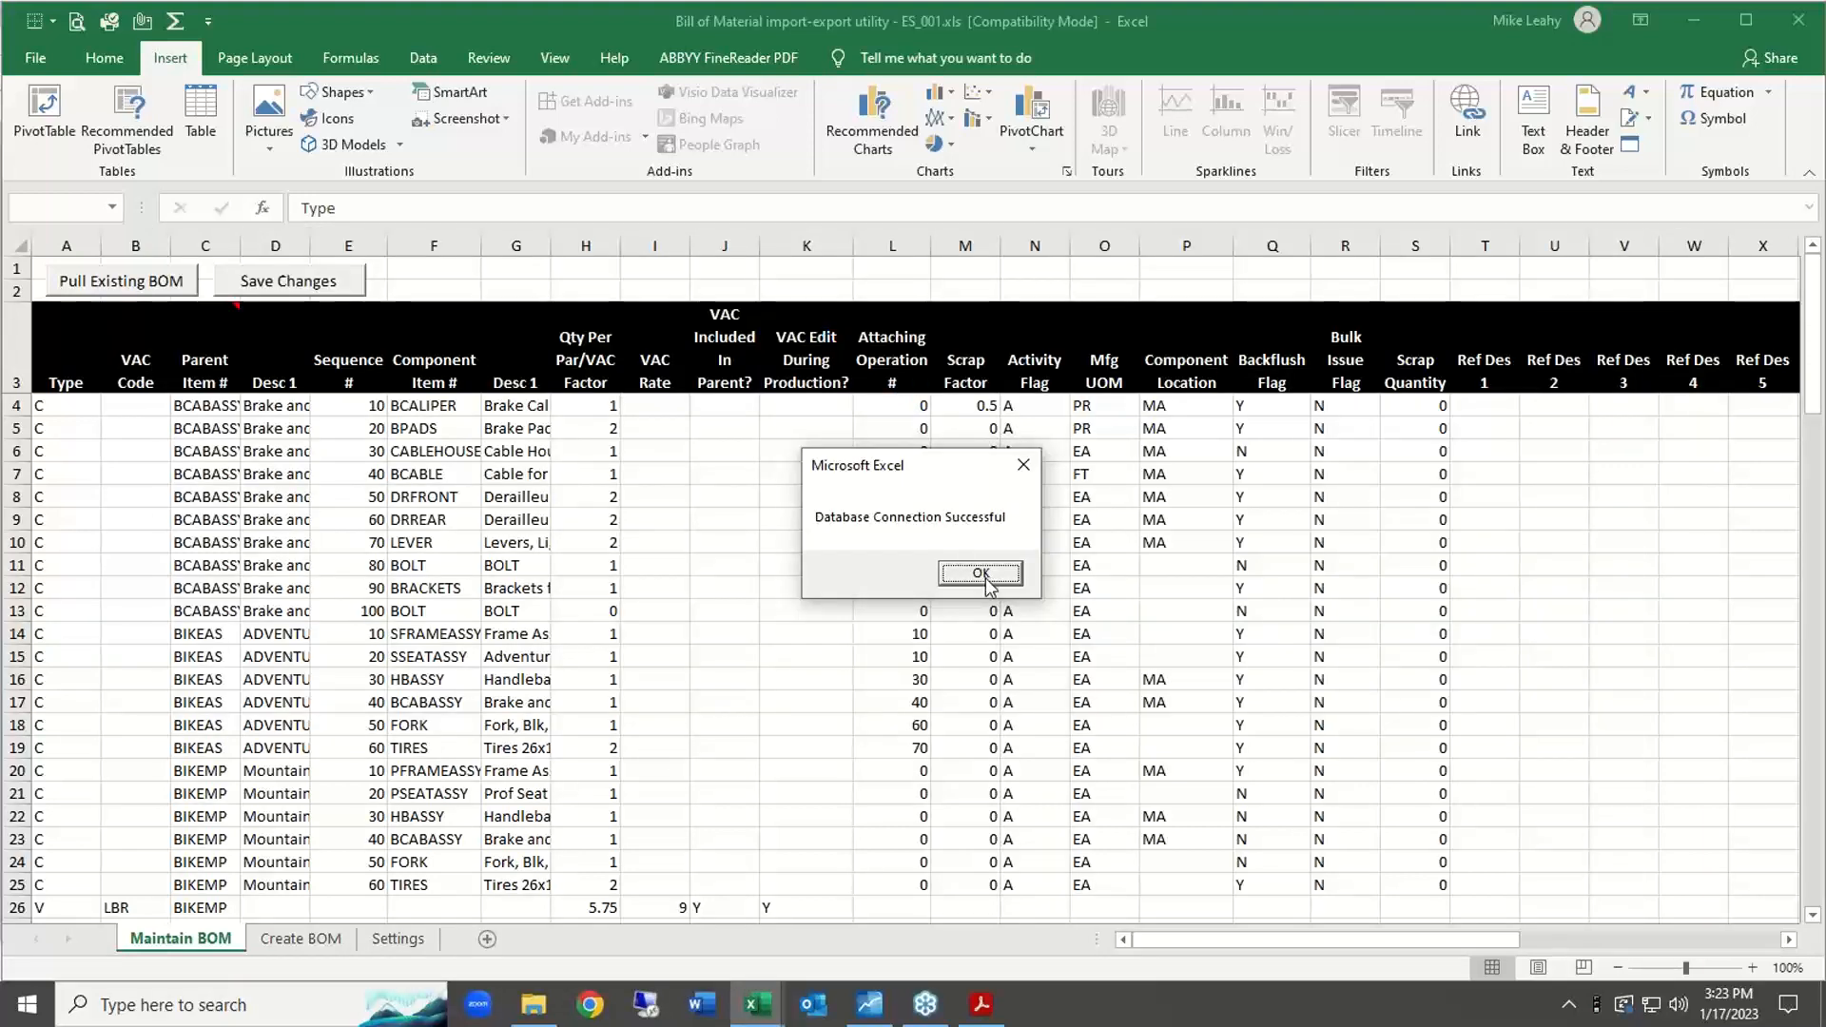
click(987, 580)
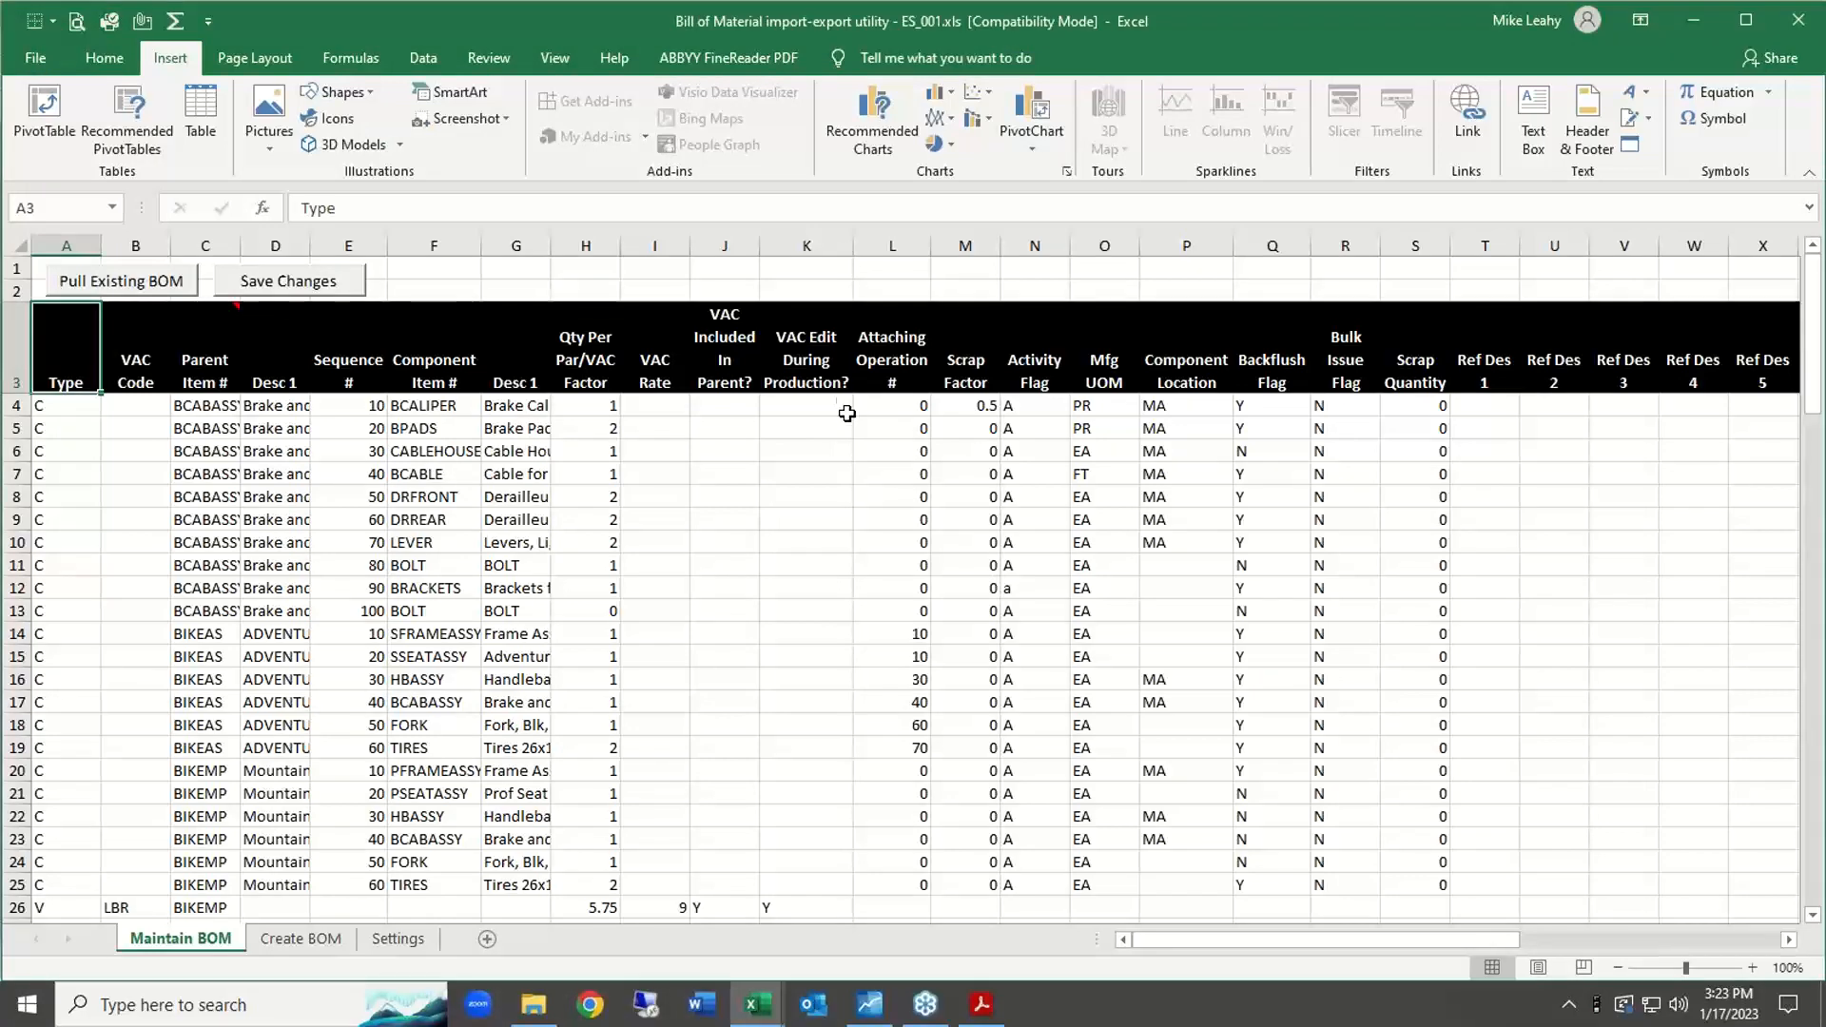
click(1797, 28)
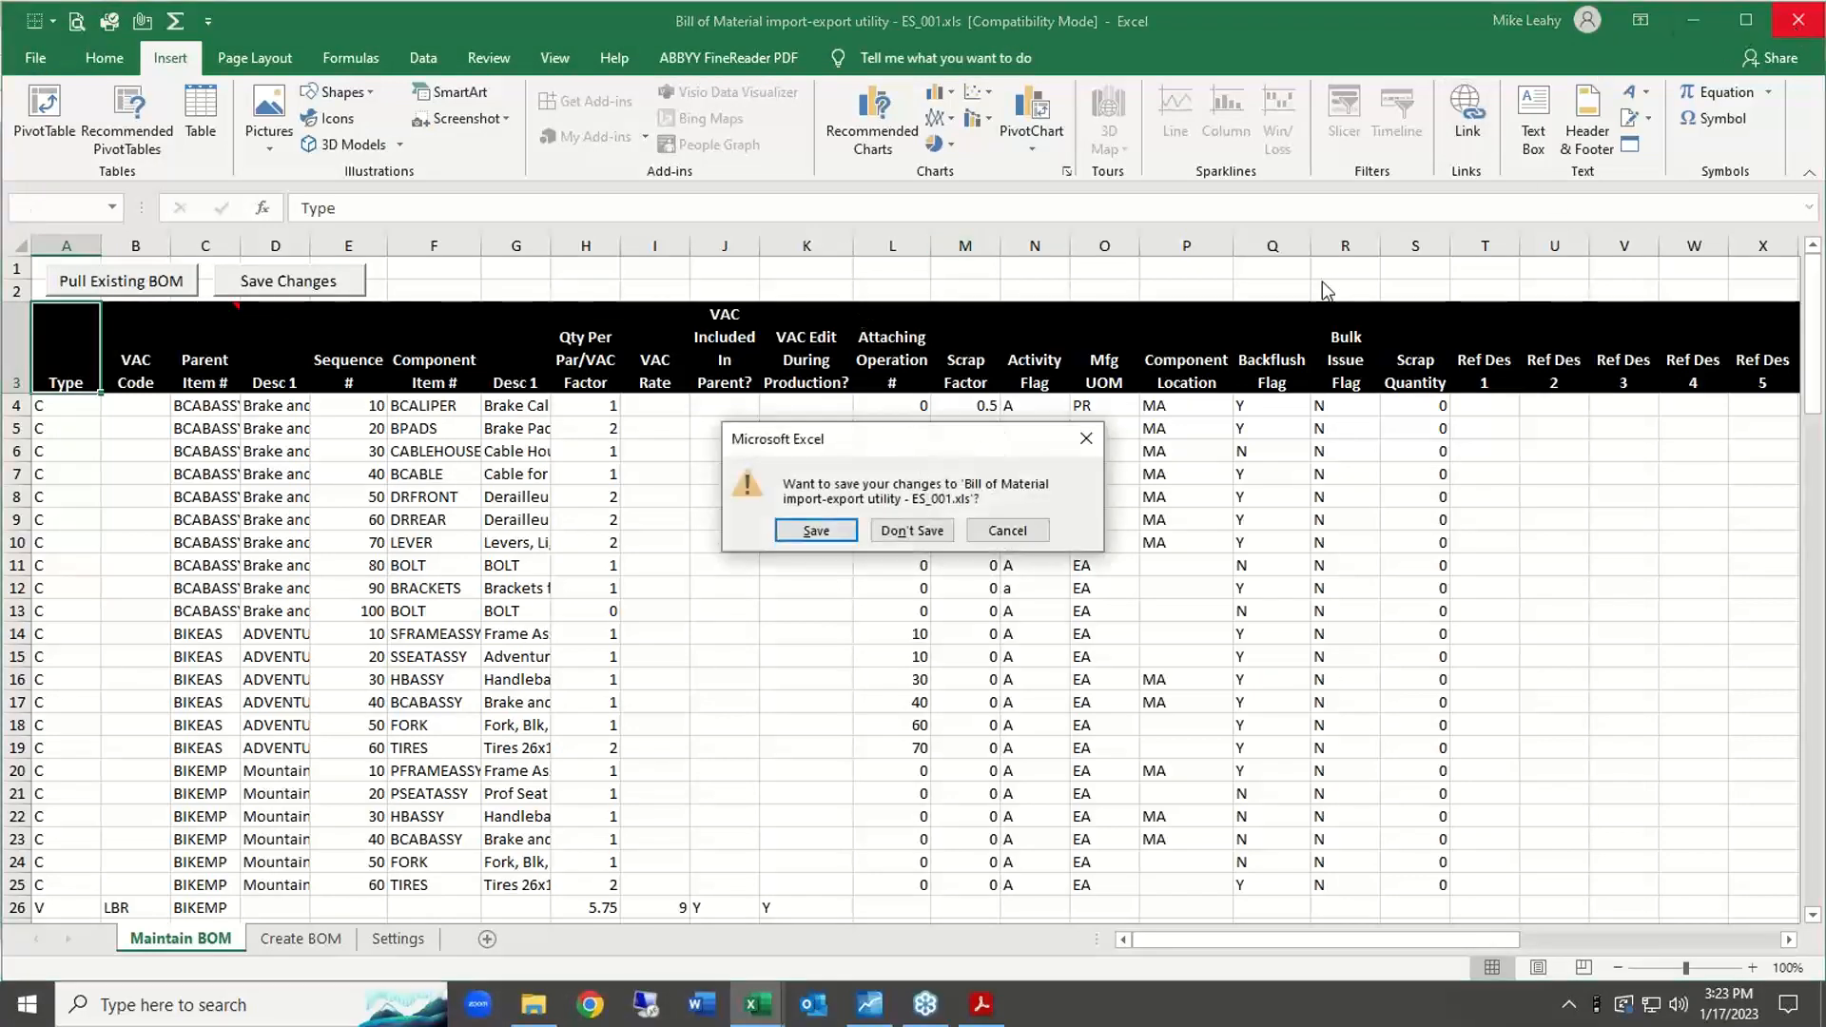
click(906, 530)
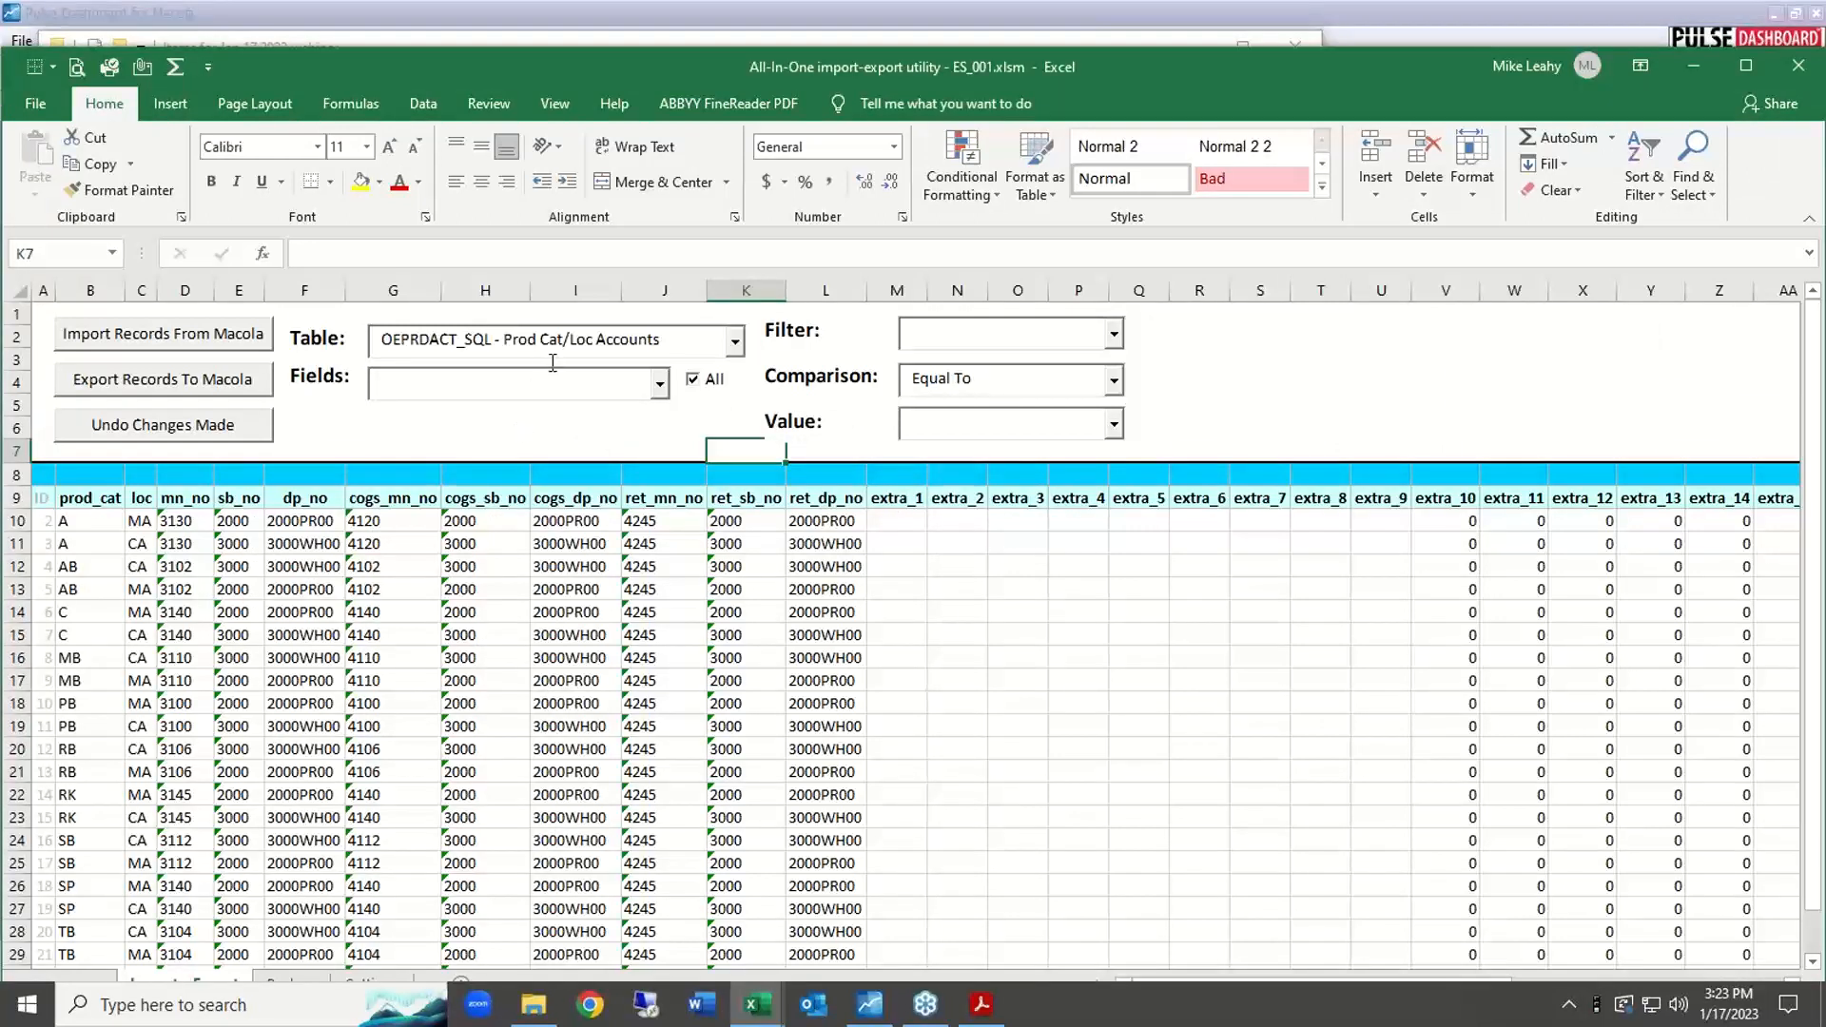
Browse the list of Macola tables offered by the All-In-One utility from the first entry down to the inventory files.
click(737, 346)
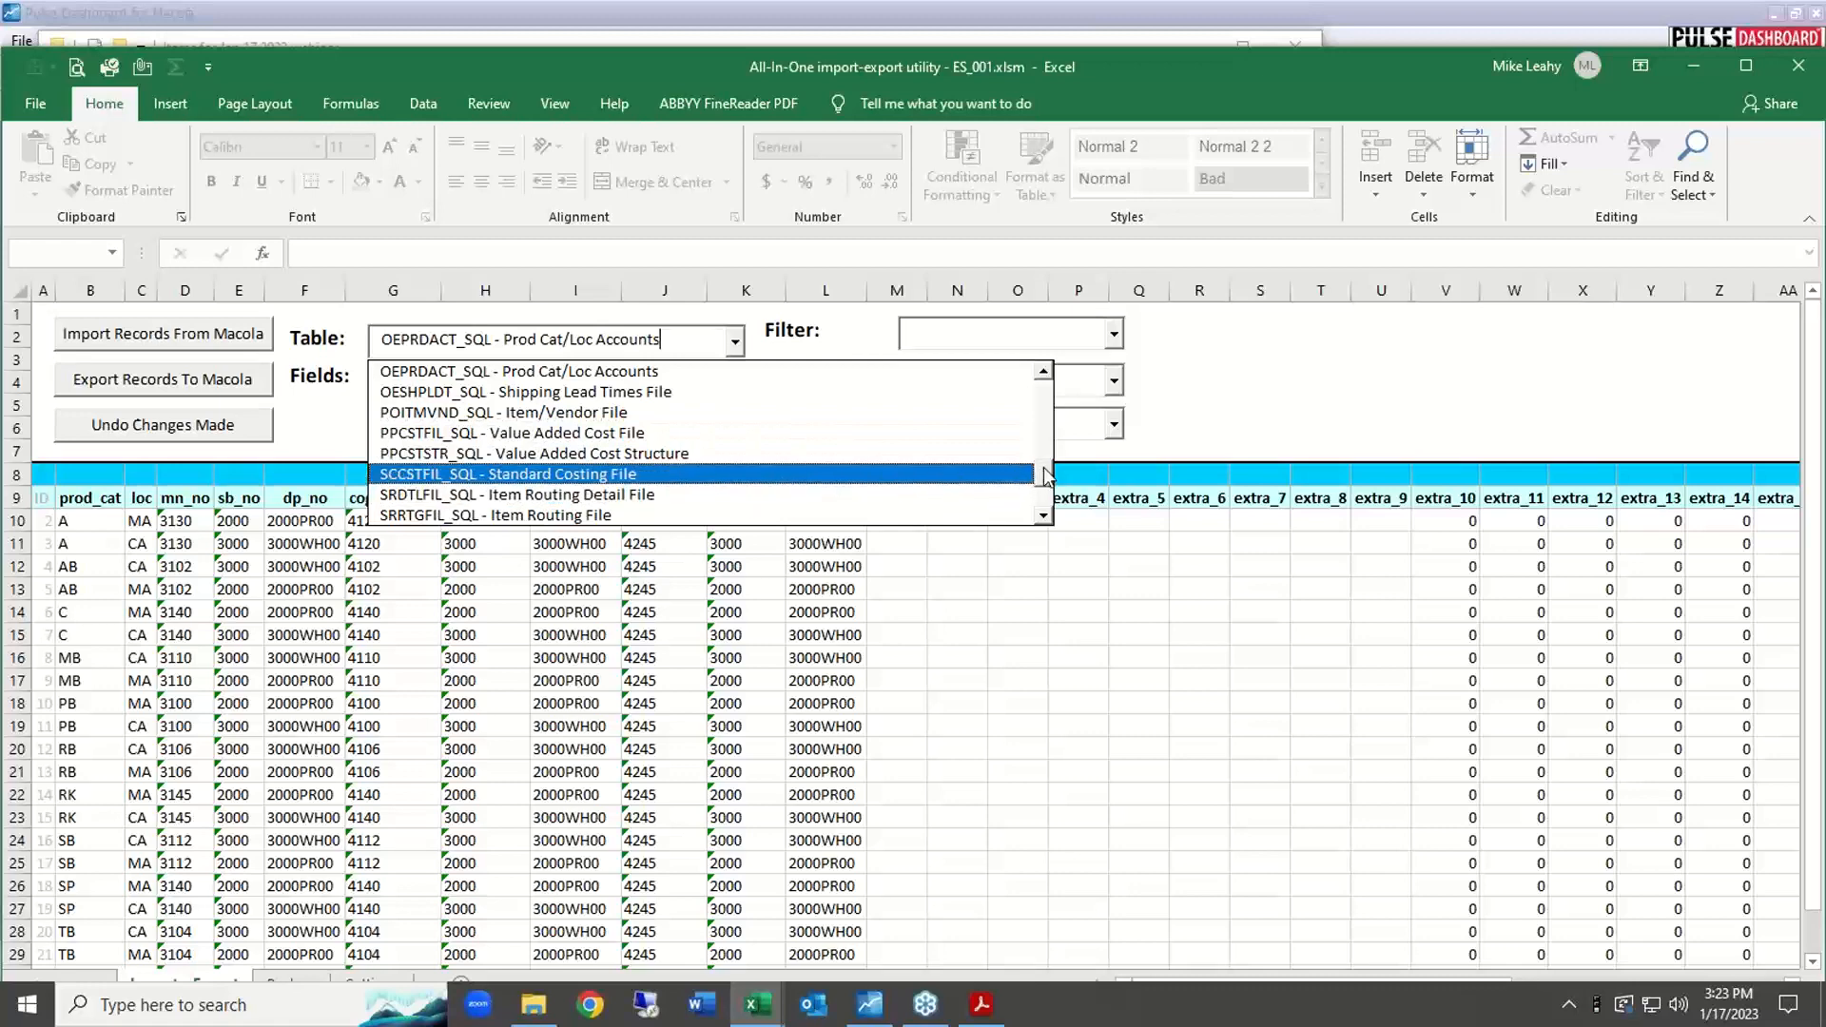
drag(1045, 475, 1061, 388)
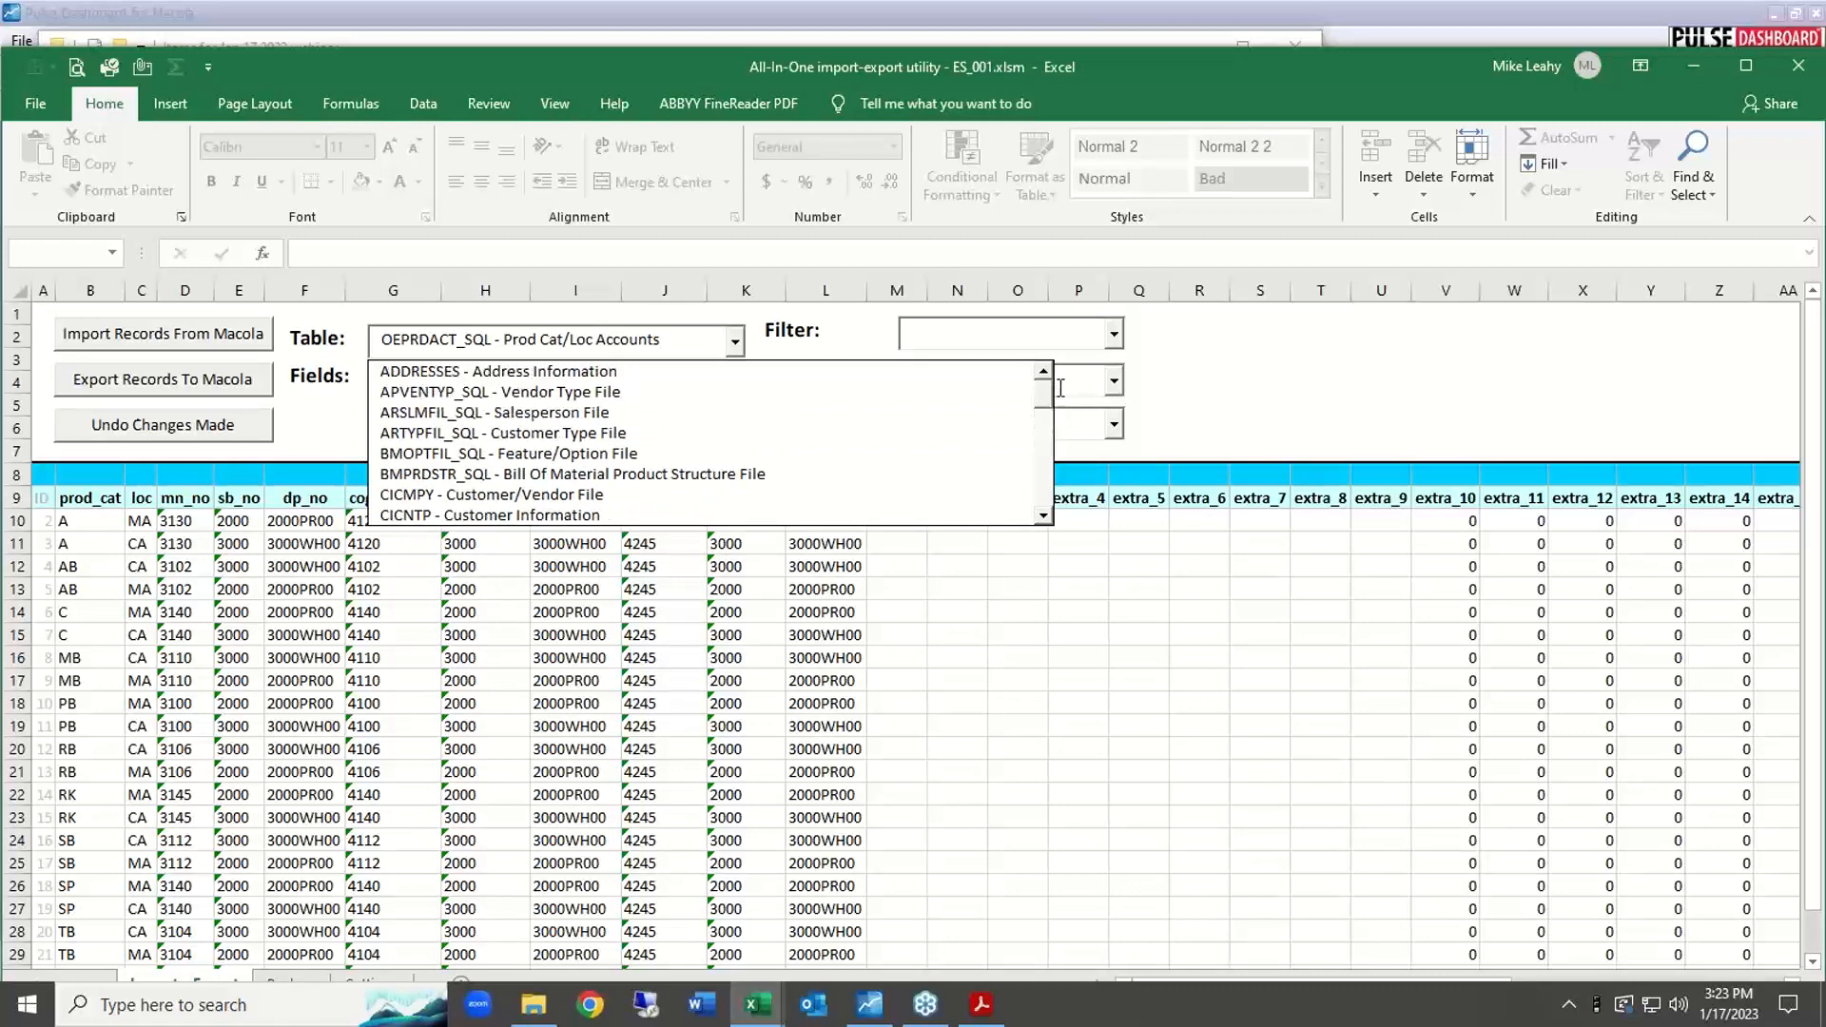
scroll(958, 404, down, 5)
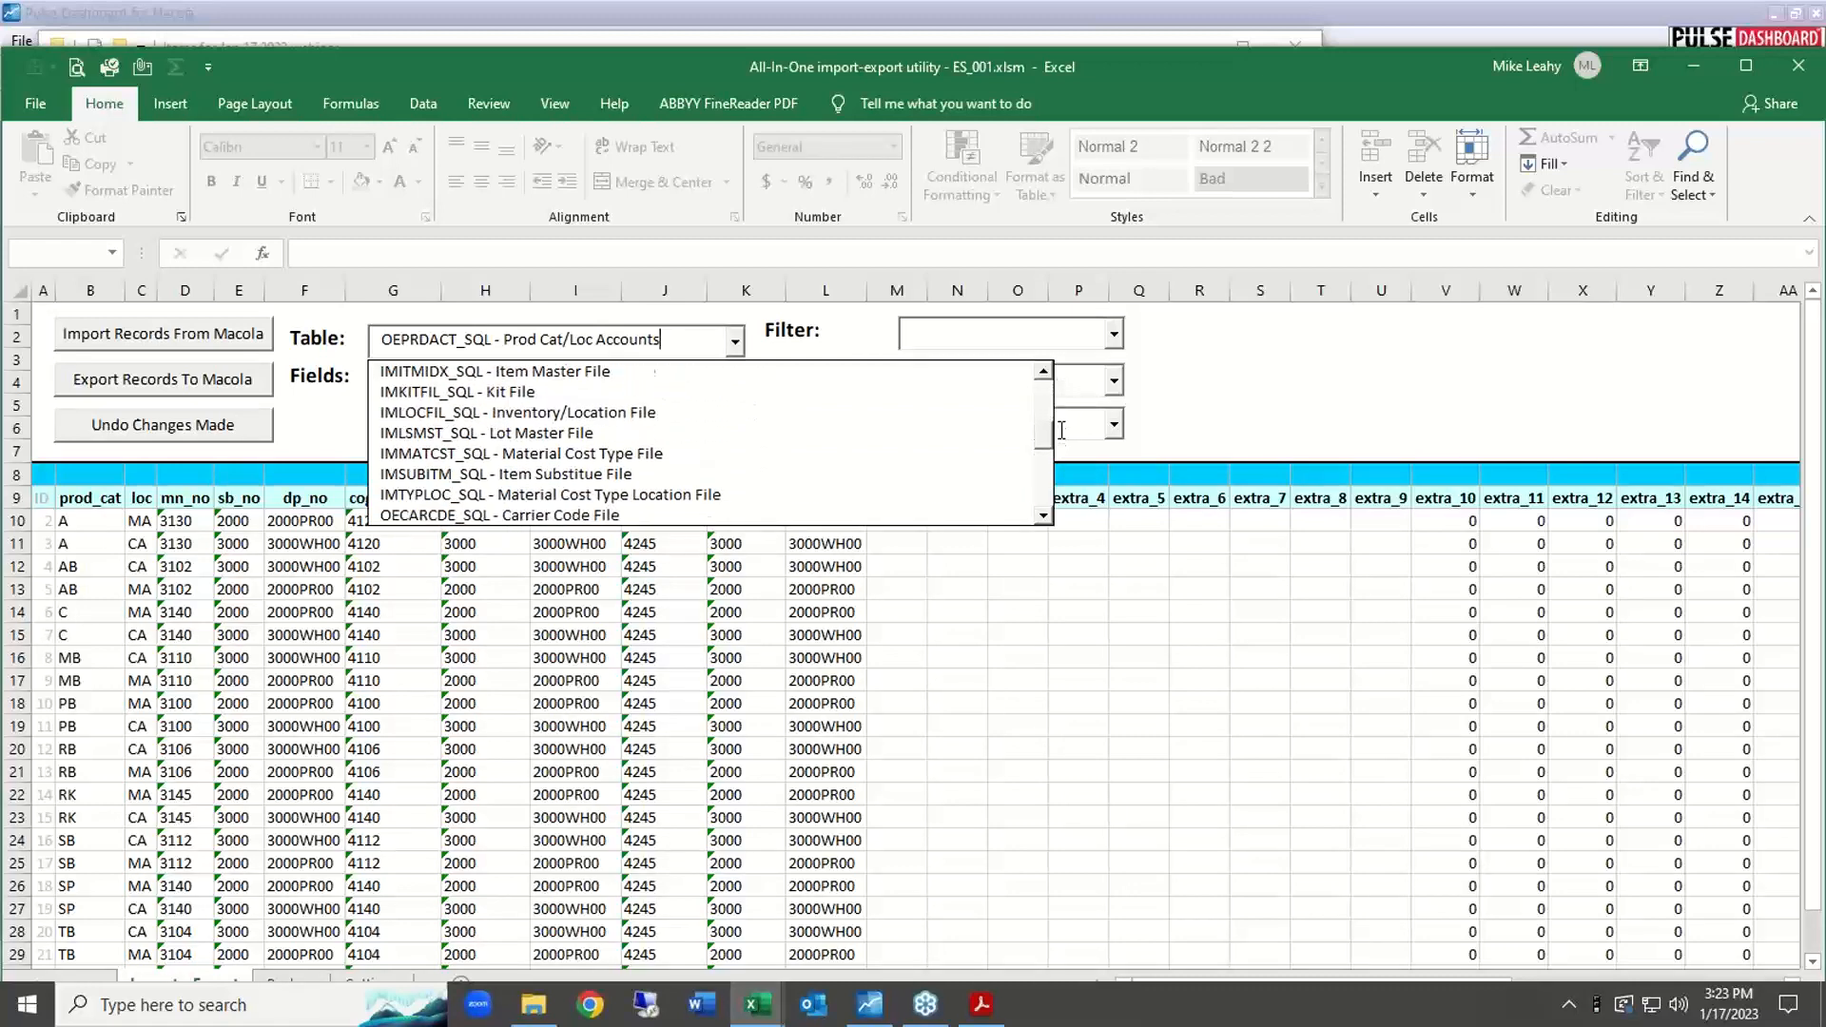
Open the PULSE Utilities - All-In-One master file PDF from File Explorer and review its table of changeable Macola data files.
key(alt+Tab)
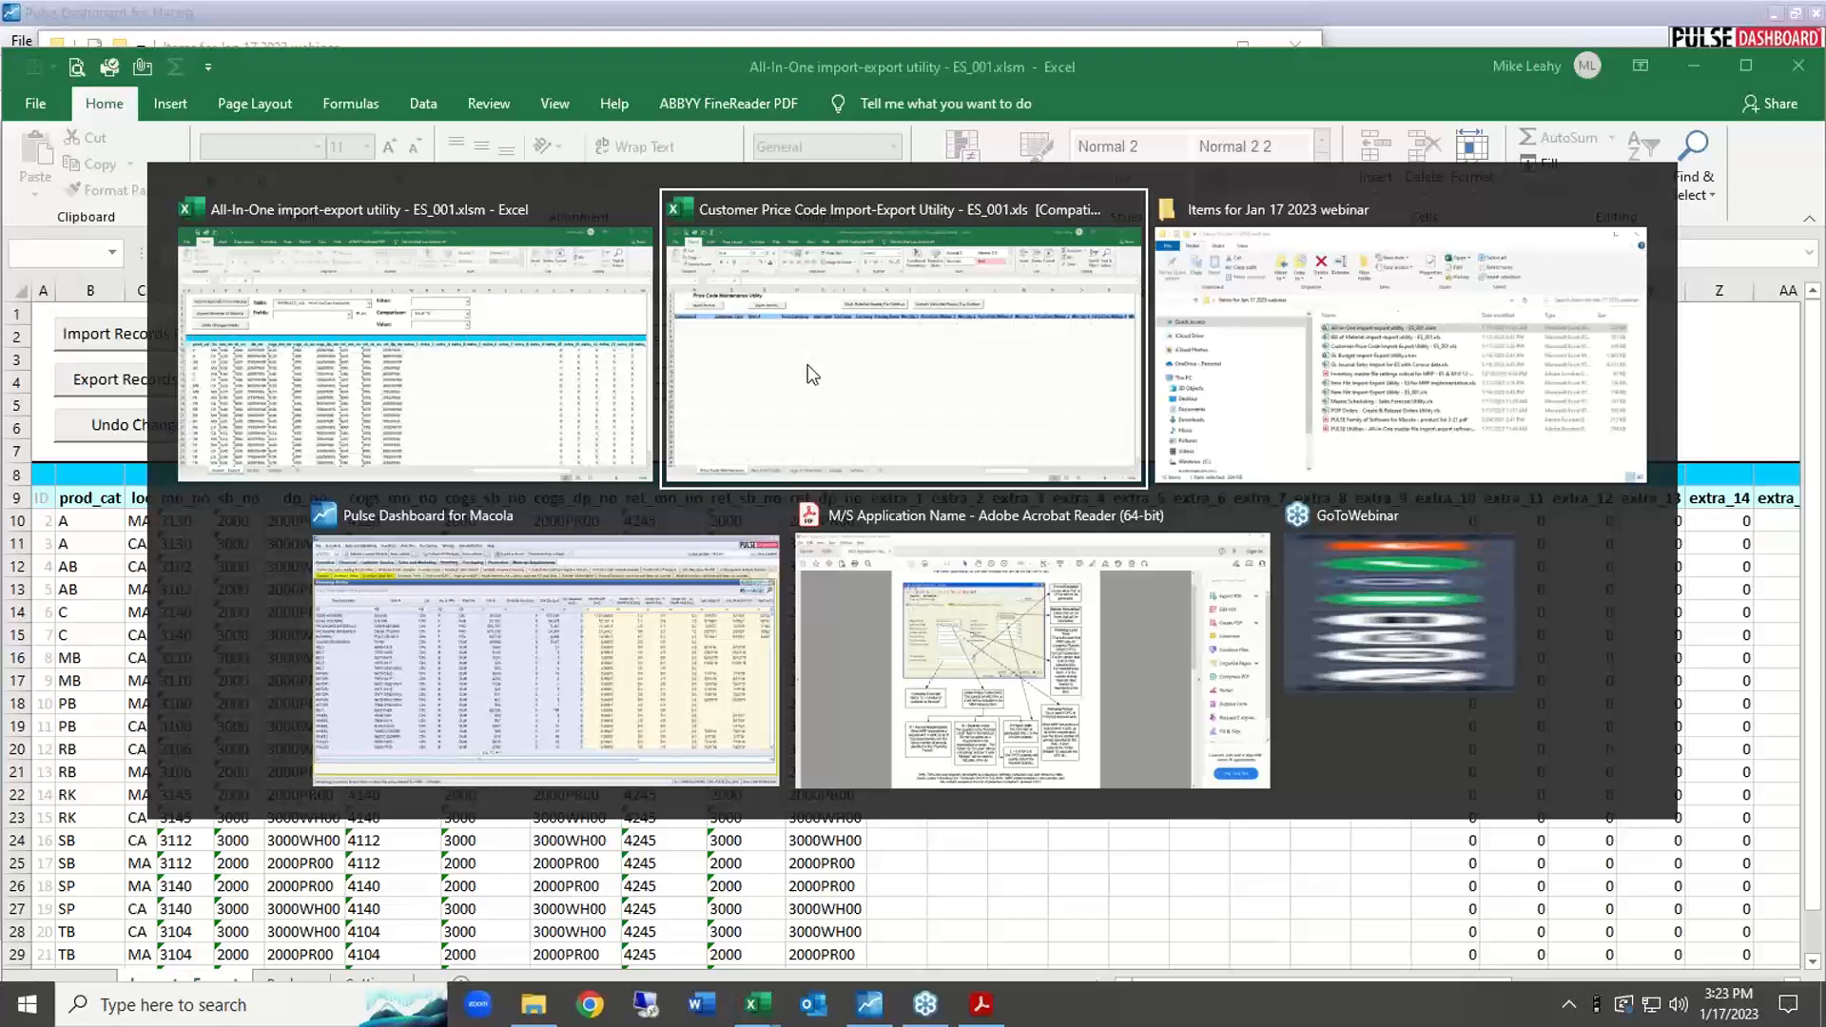
key(alt+Tab)
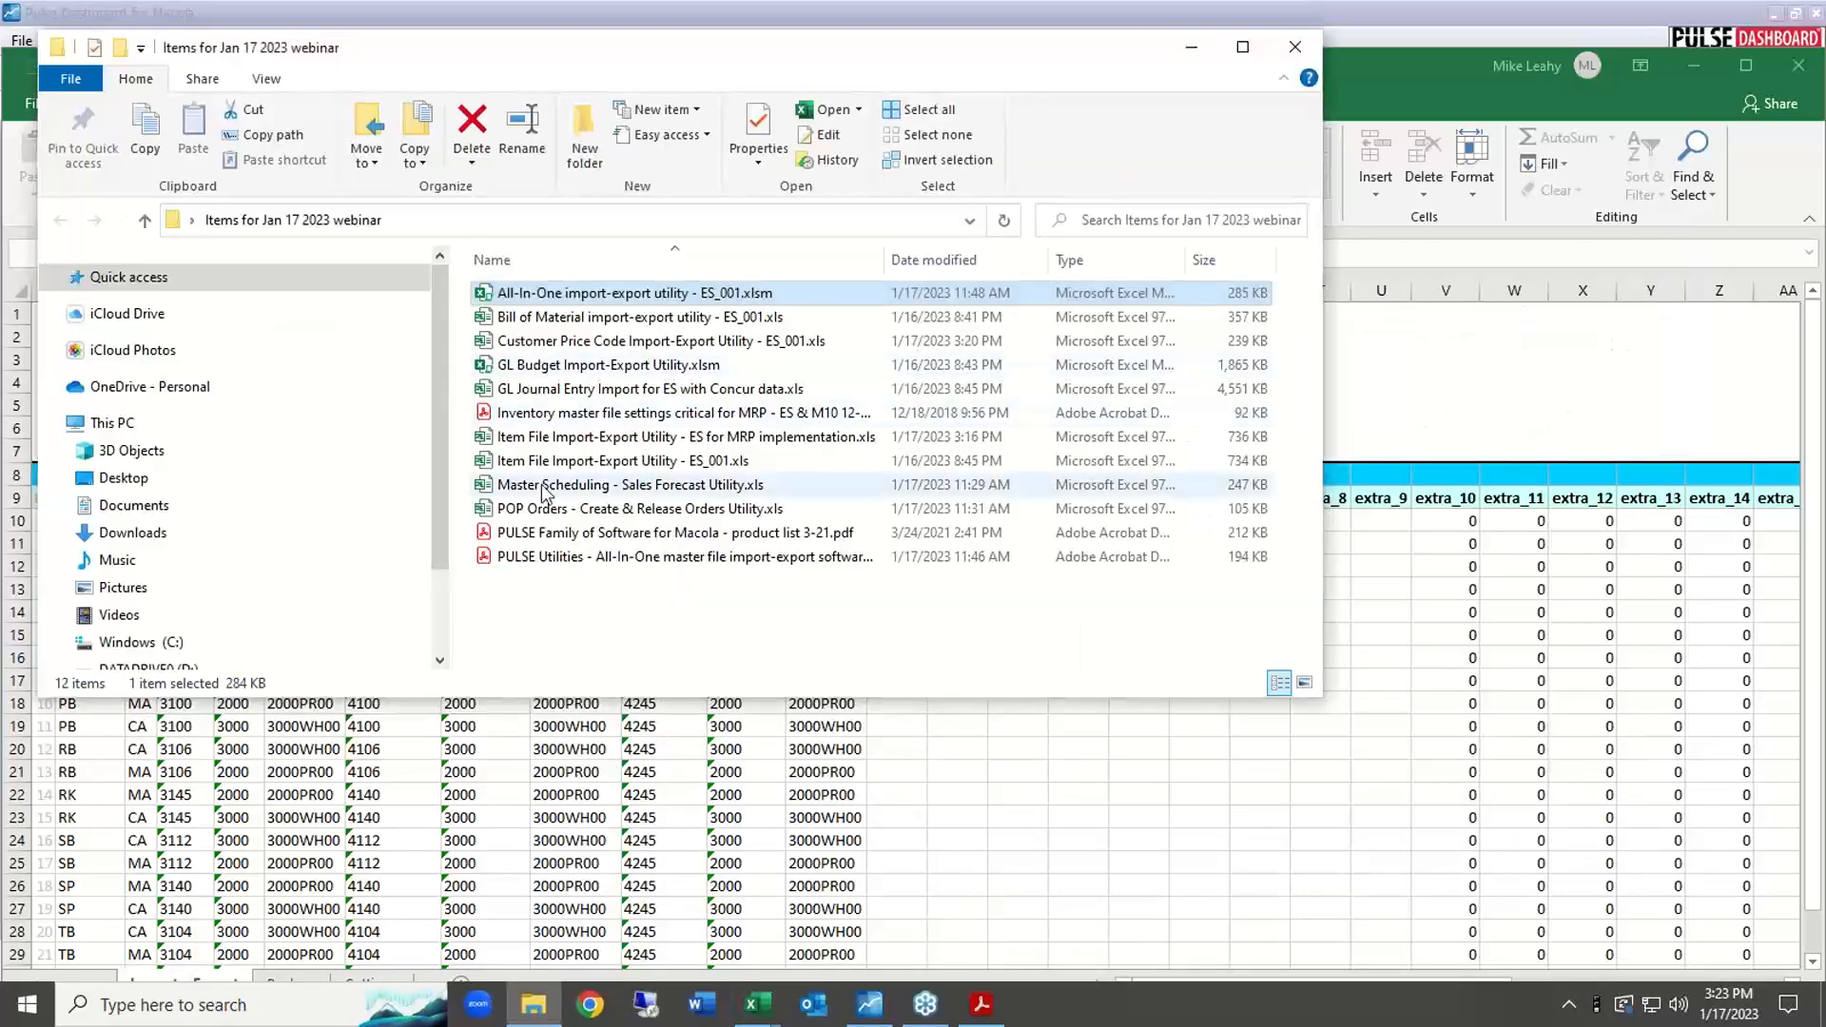
click(587, 563)
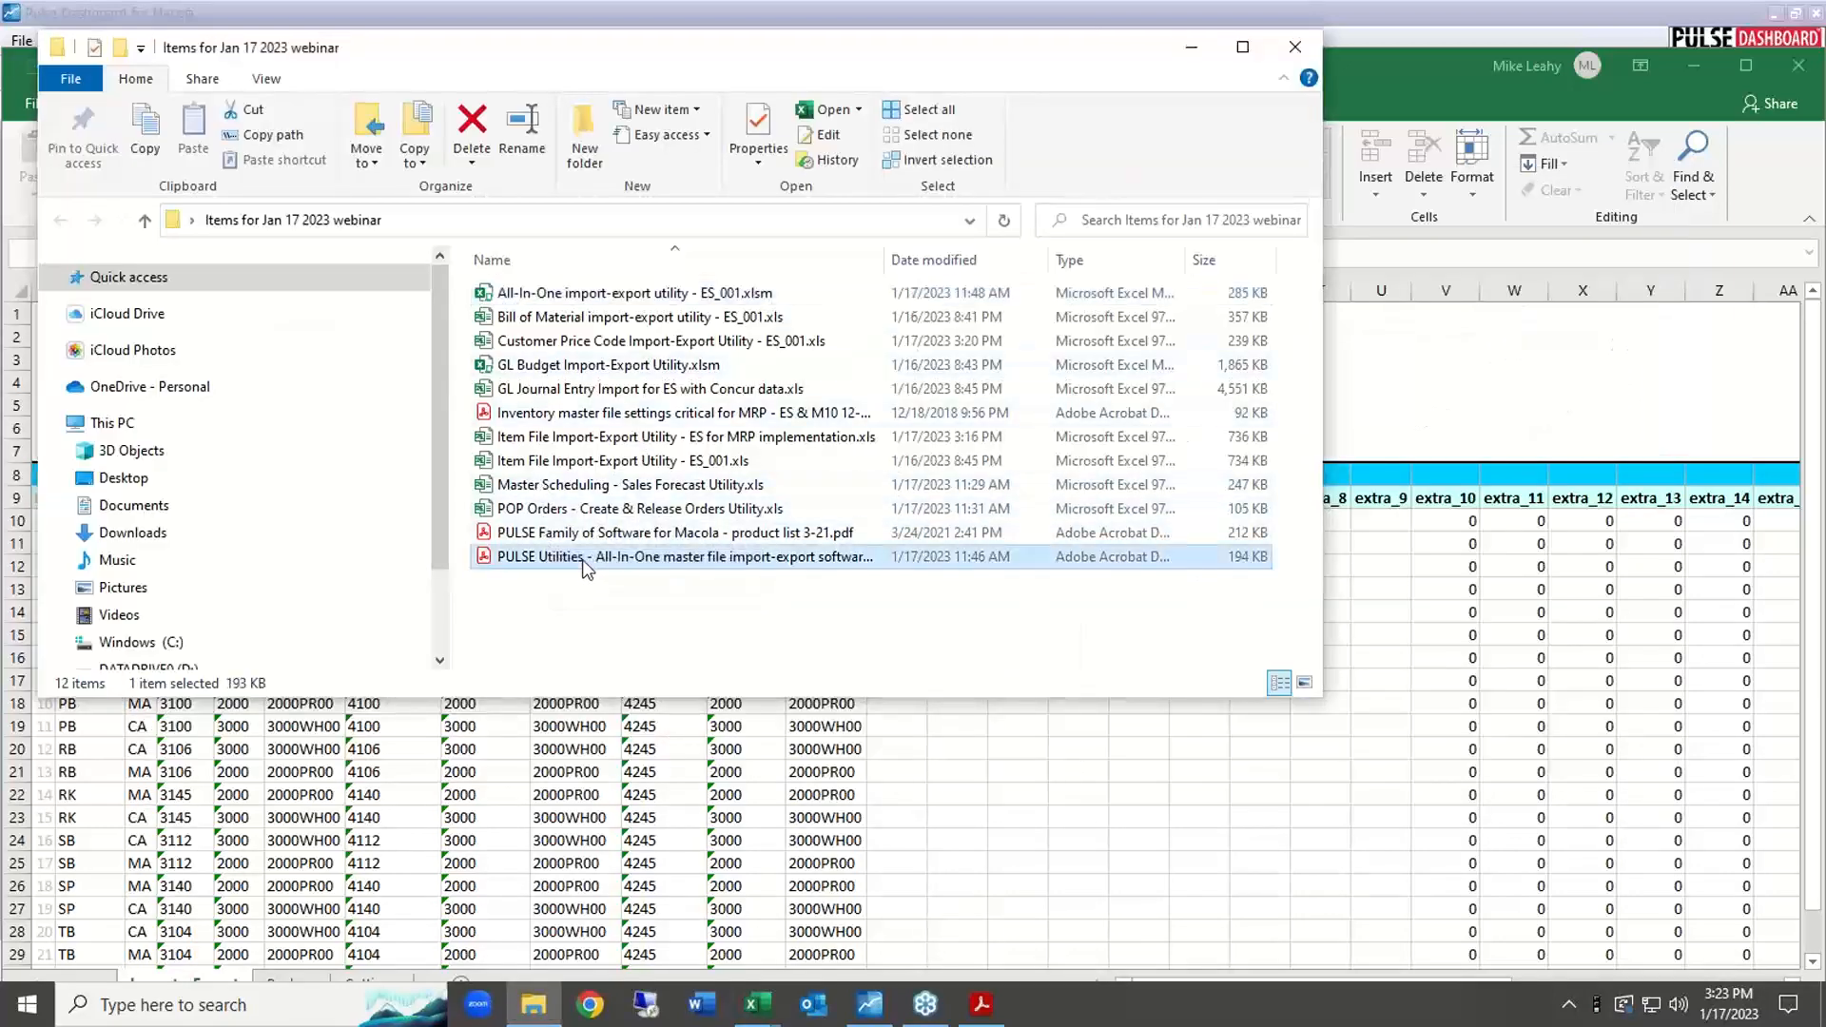
double_click(590, 561)
scroll(583, 538, down, 5)
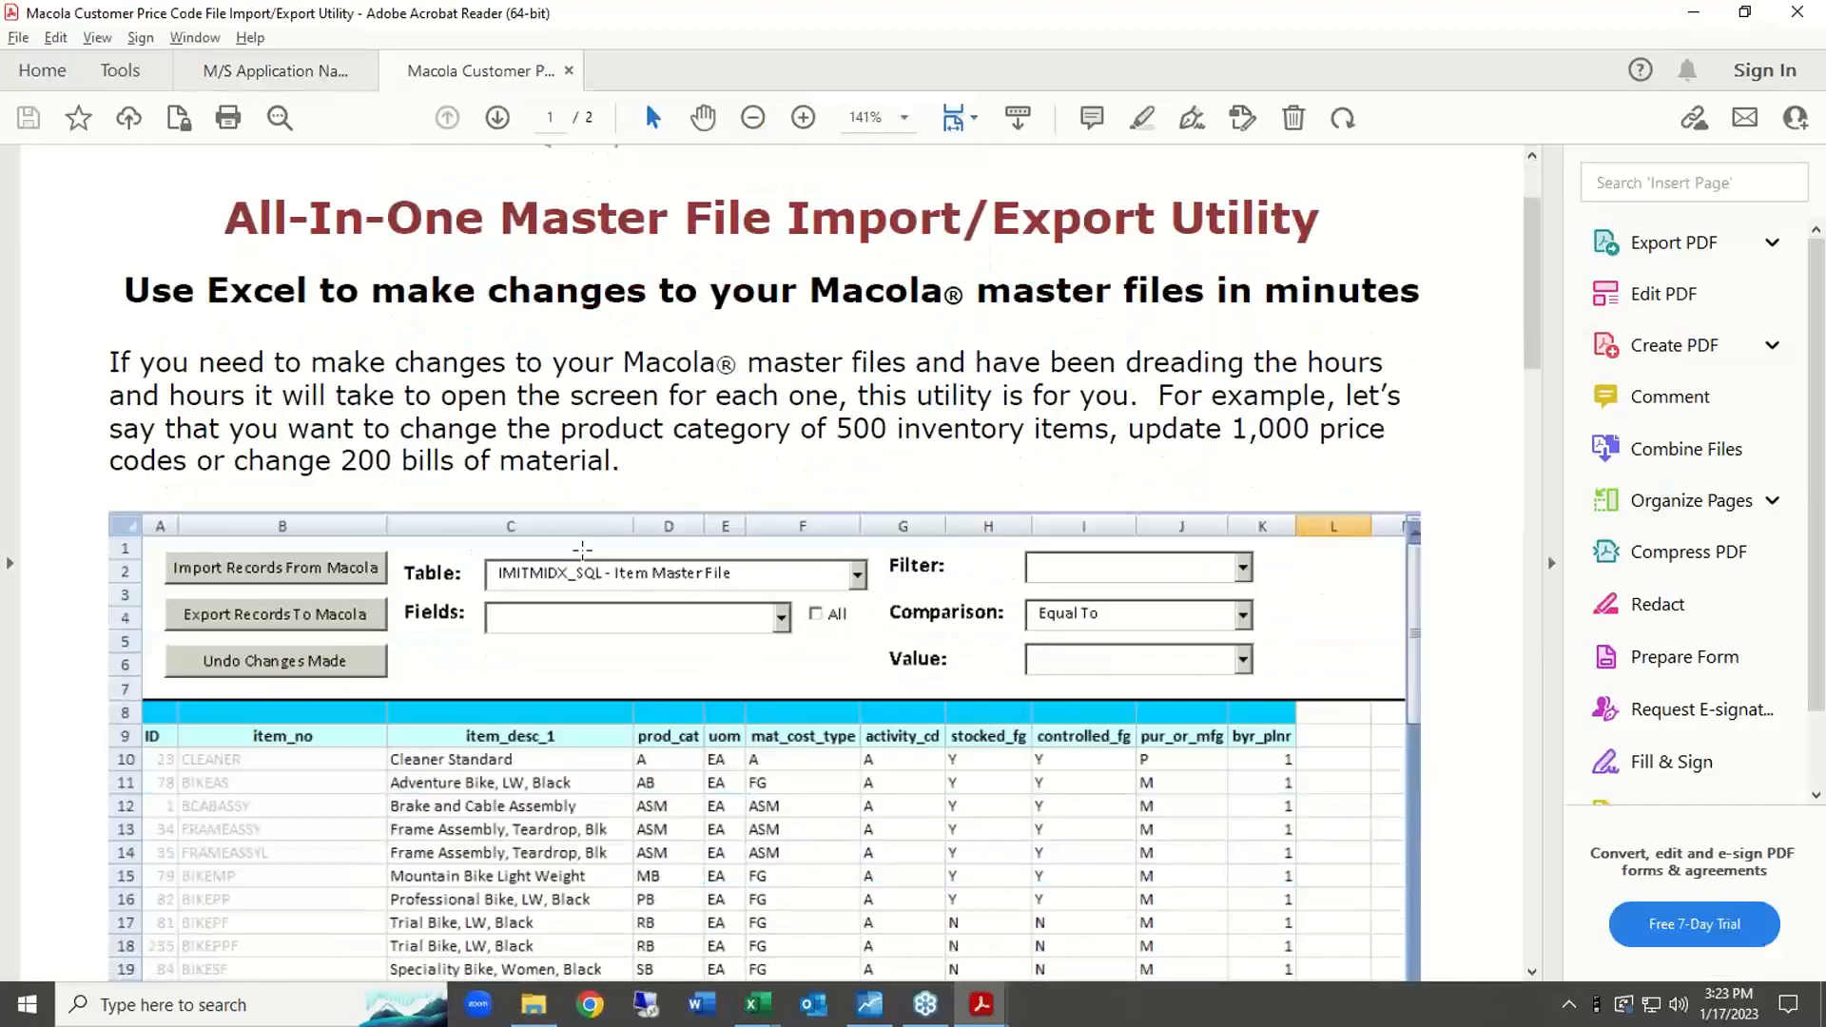
scroll(583, 538, down, 15)
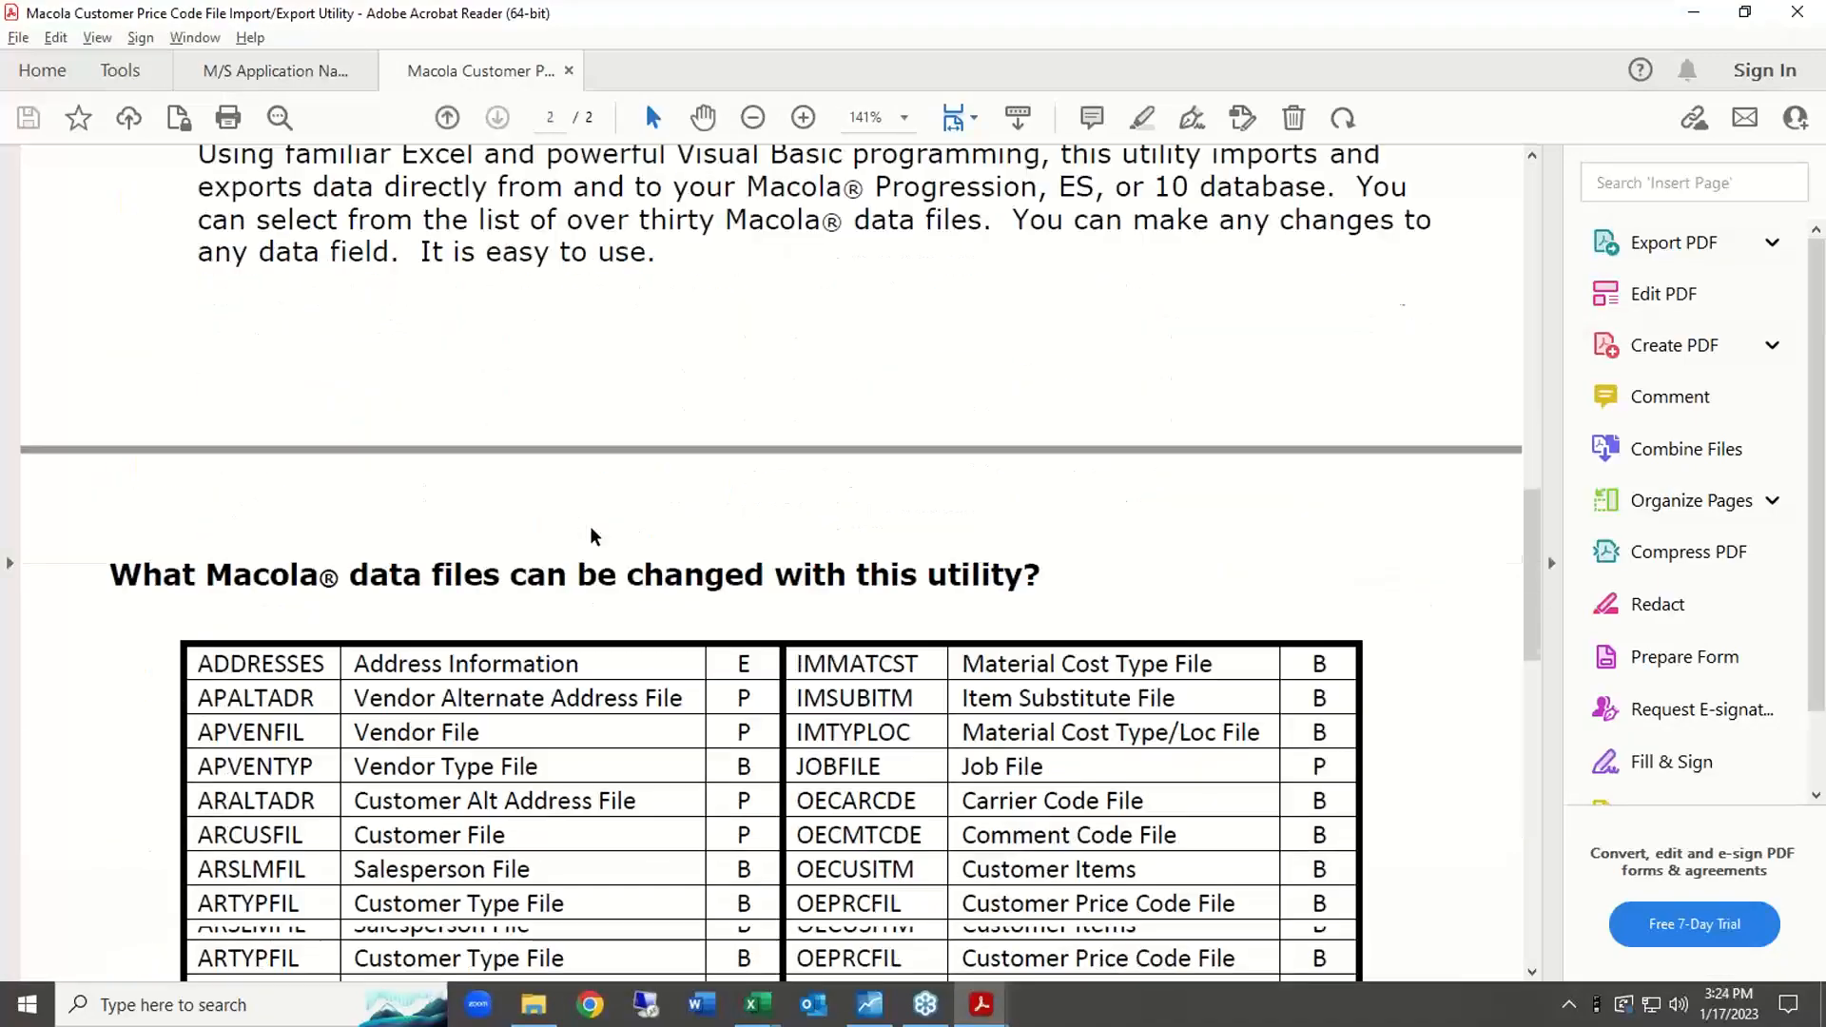
scroll(598, 521, down, 3)
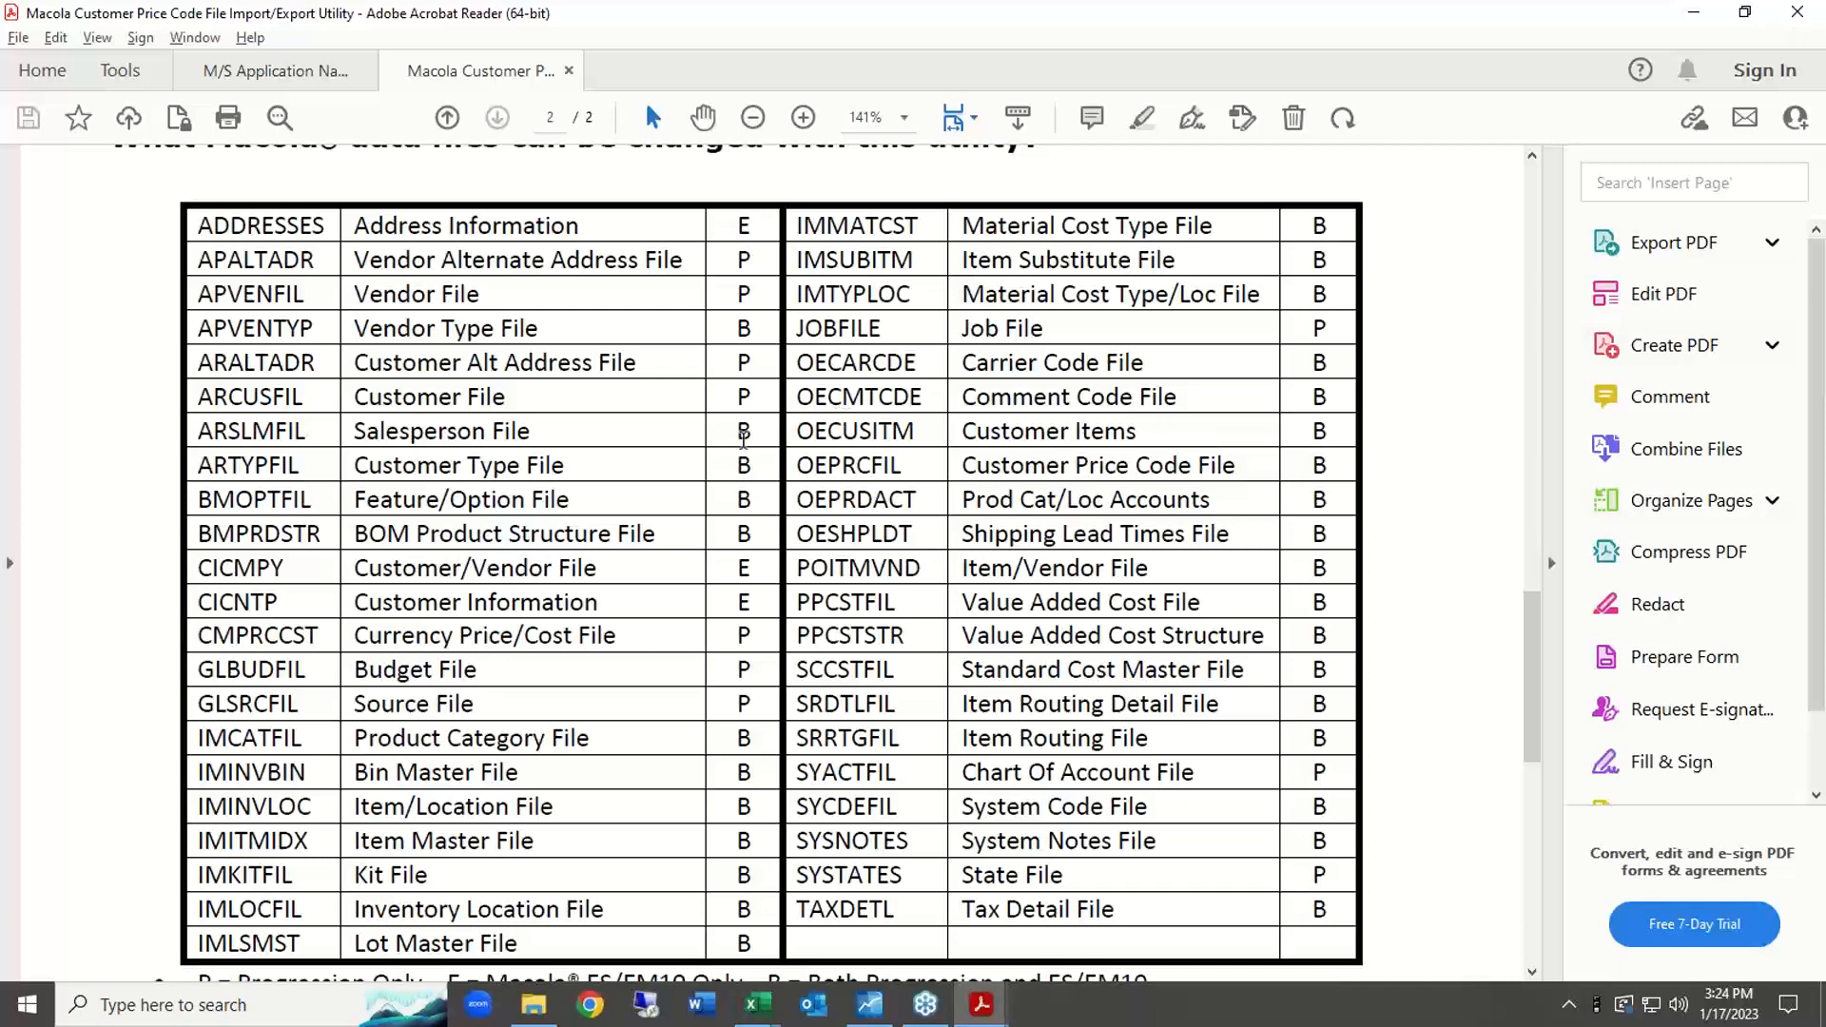
Return to the All-In-One utility in Excel and import all fields of the SCCSTFIL_SQL - Standard Costing File table from Macola.
key(alt+Tab)
key(alt+Tab)
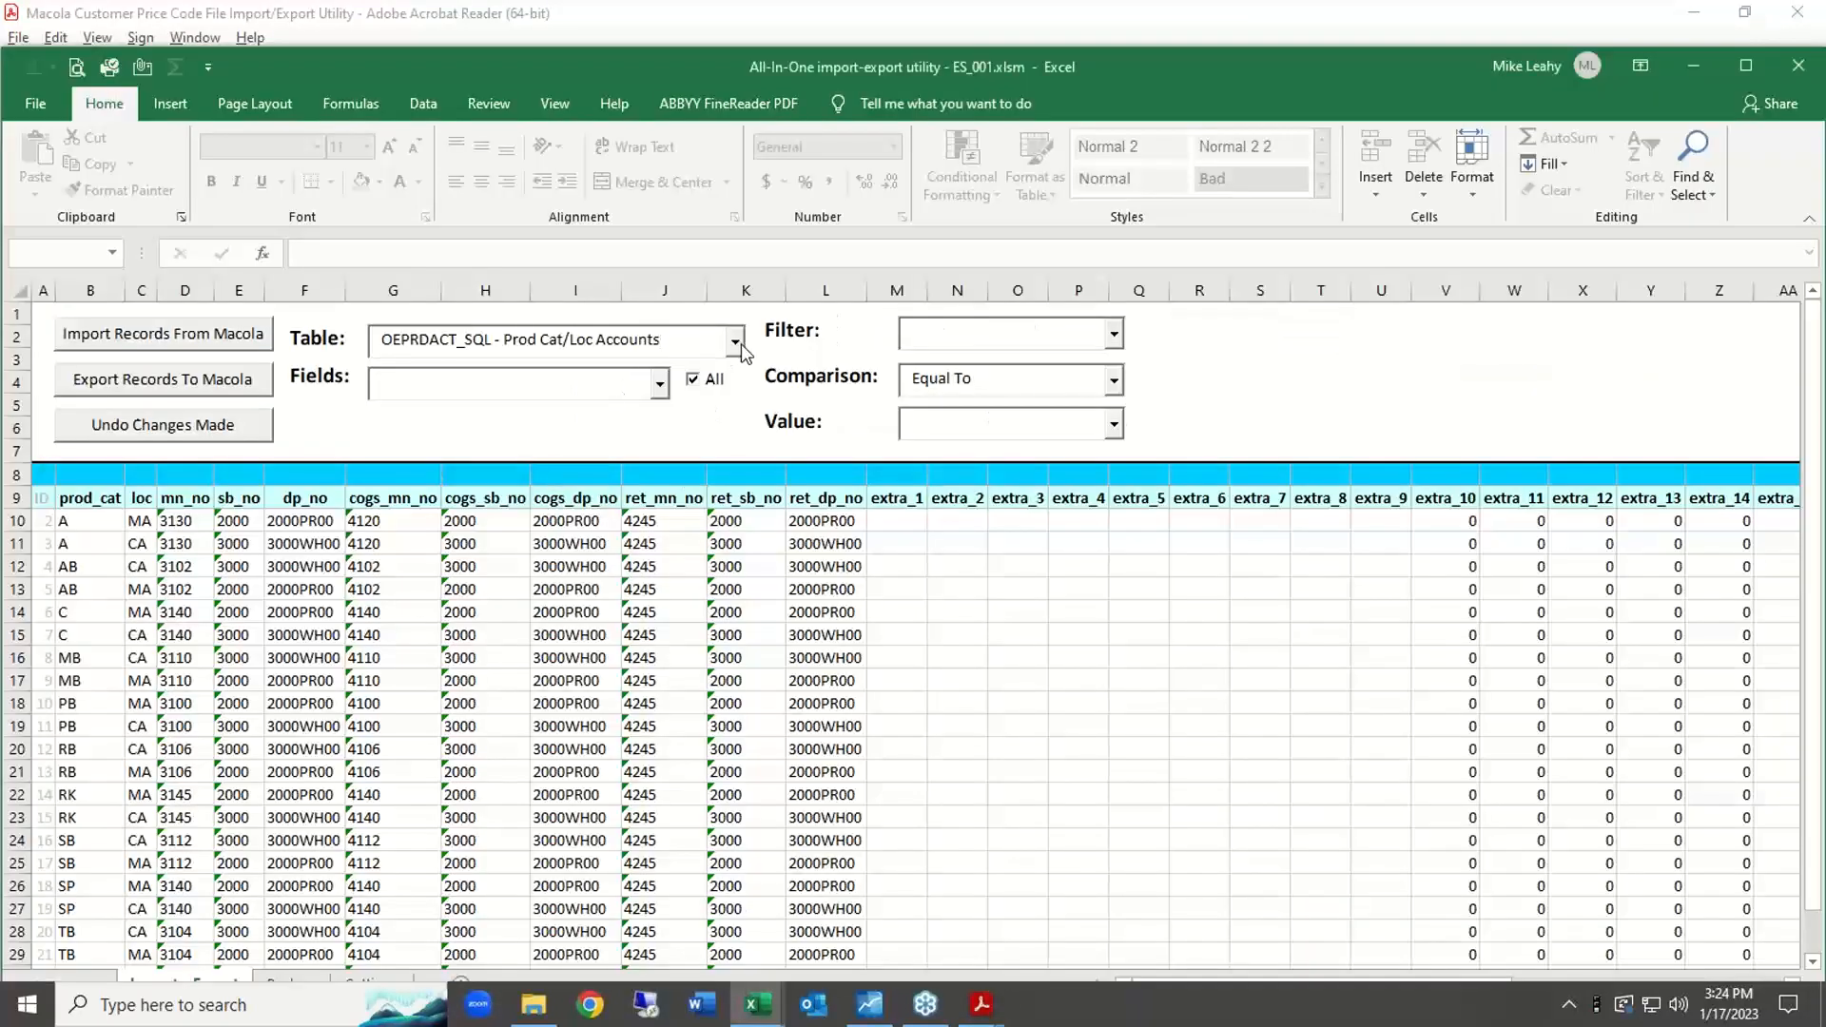
click(737, 342)
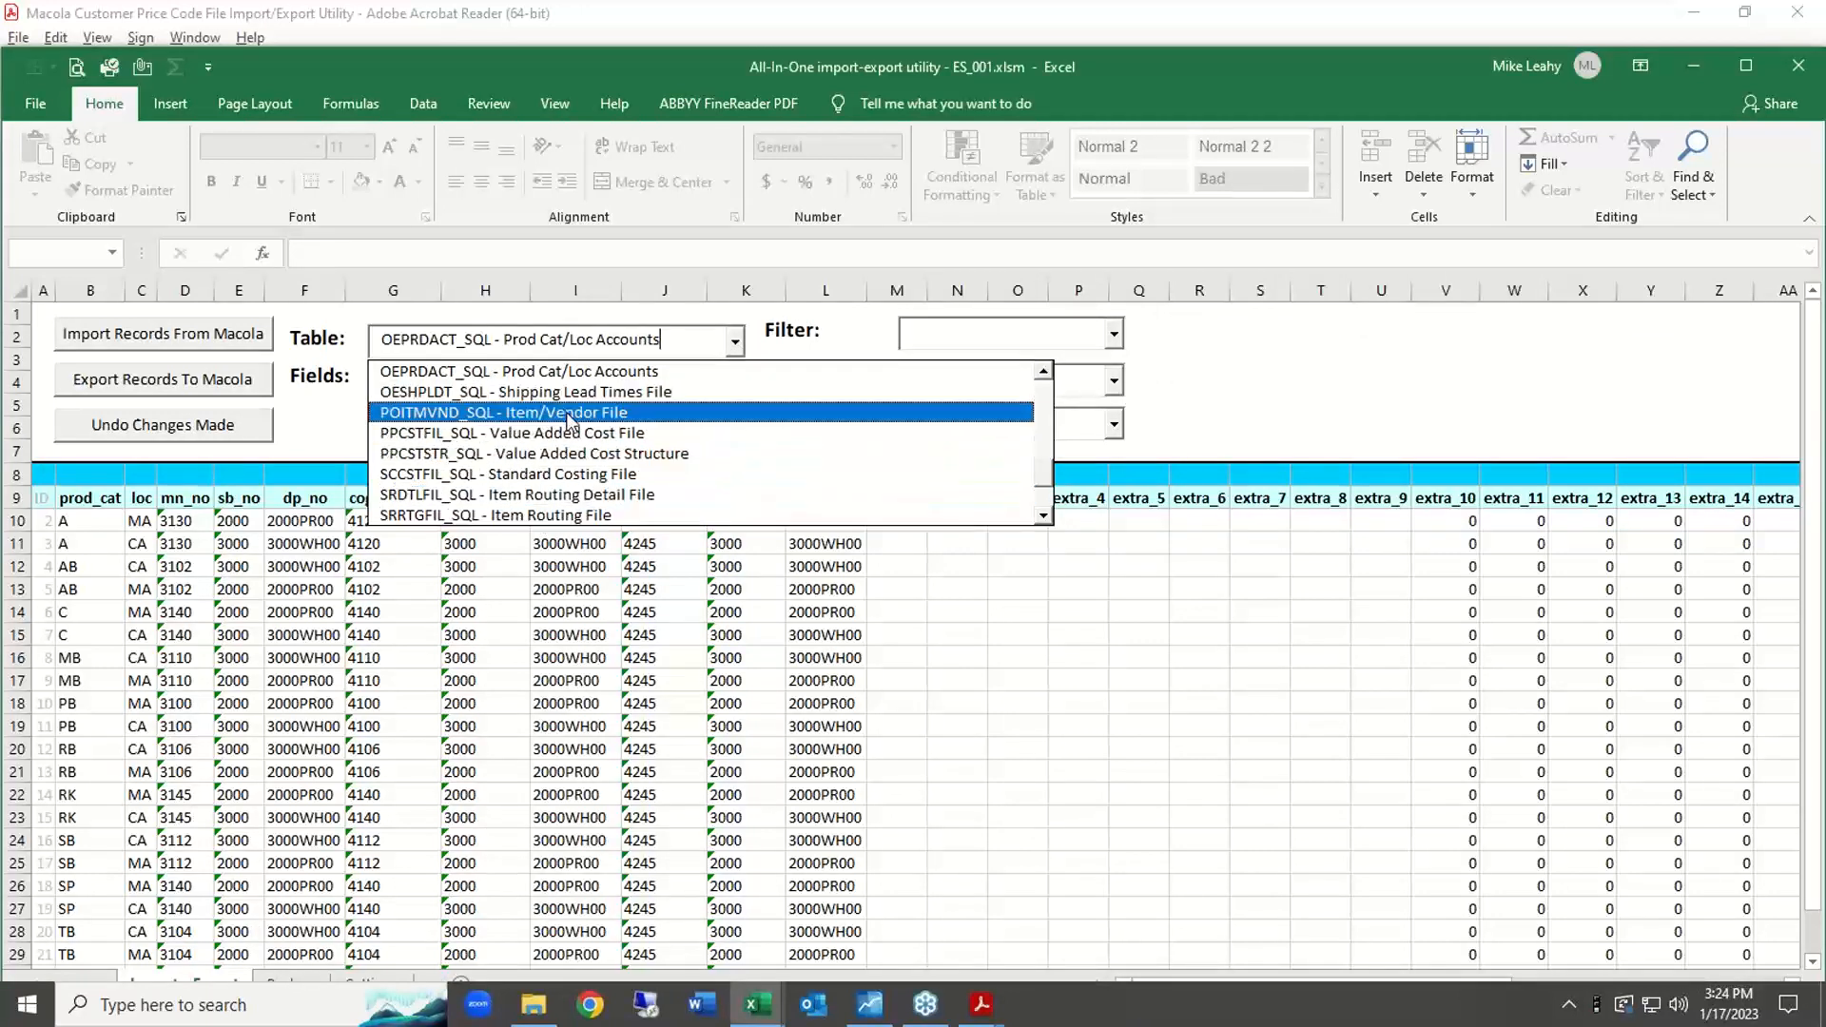
click(557, 476)
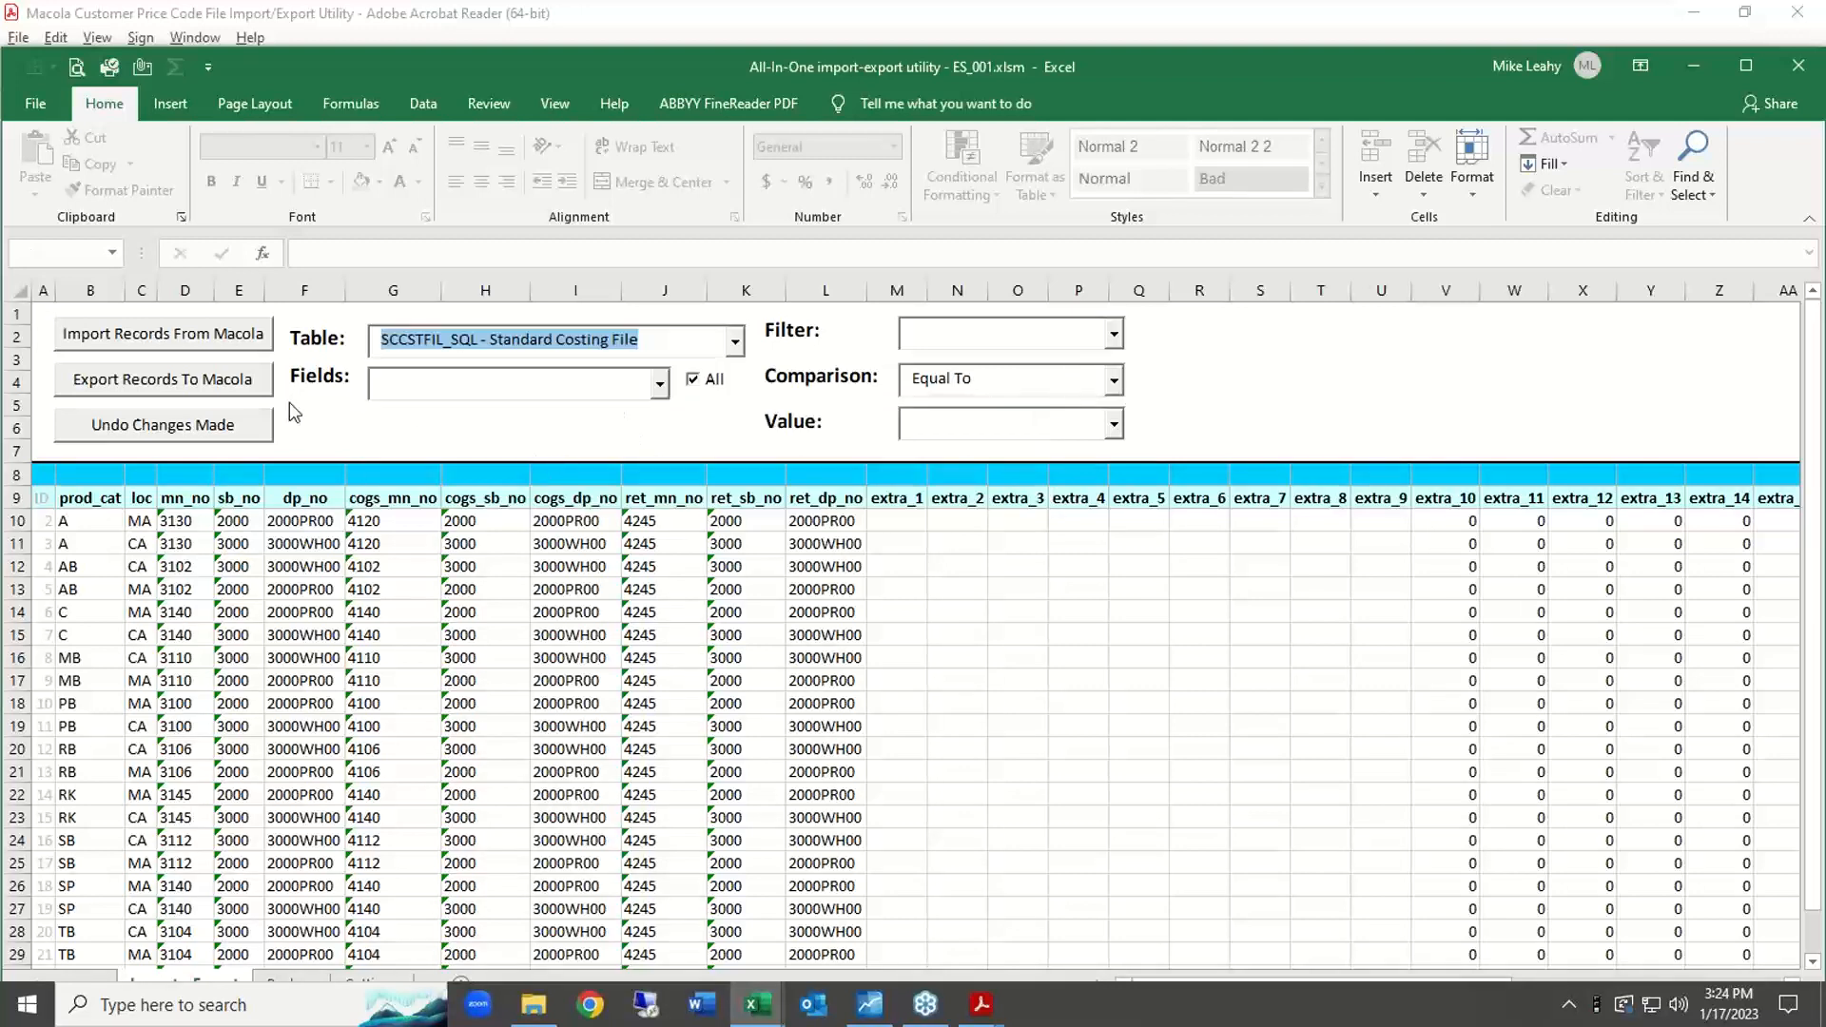
click(110, 340)
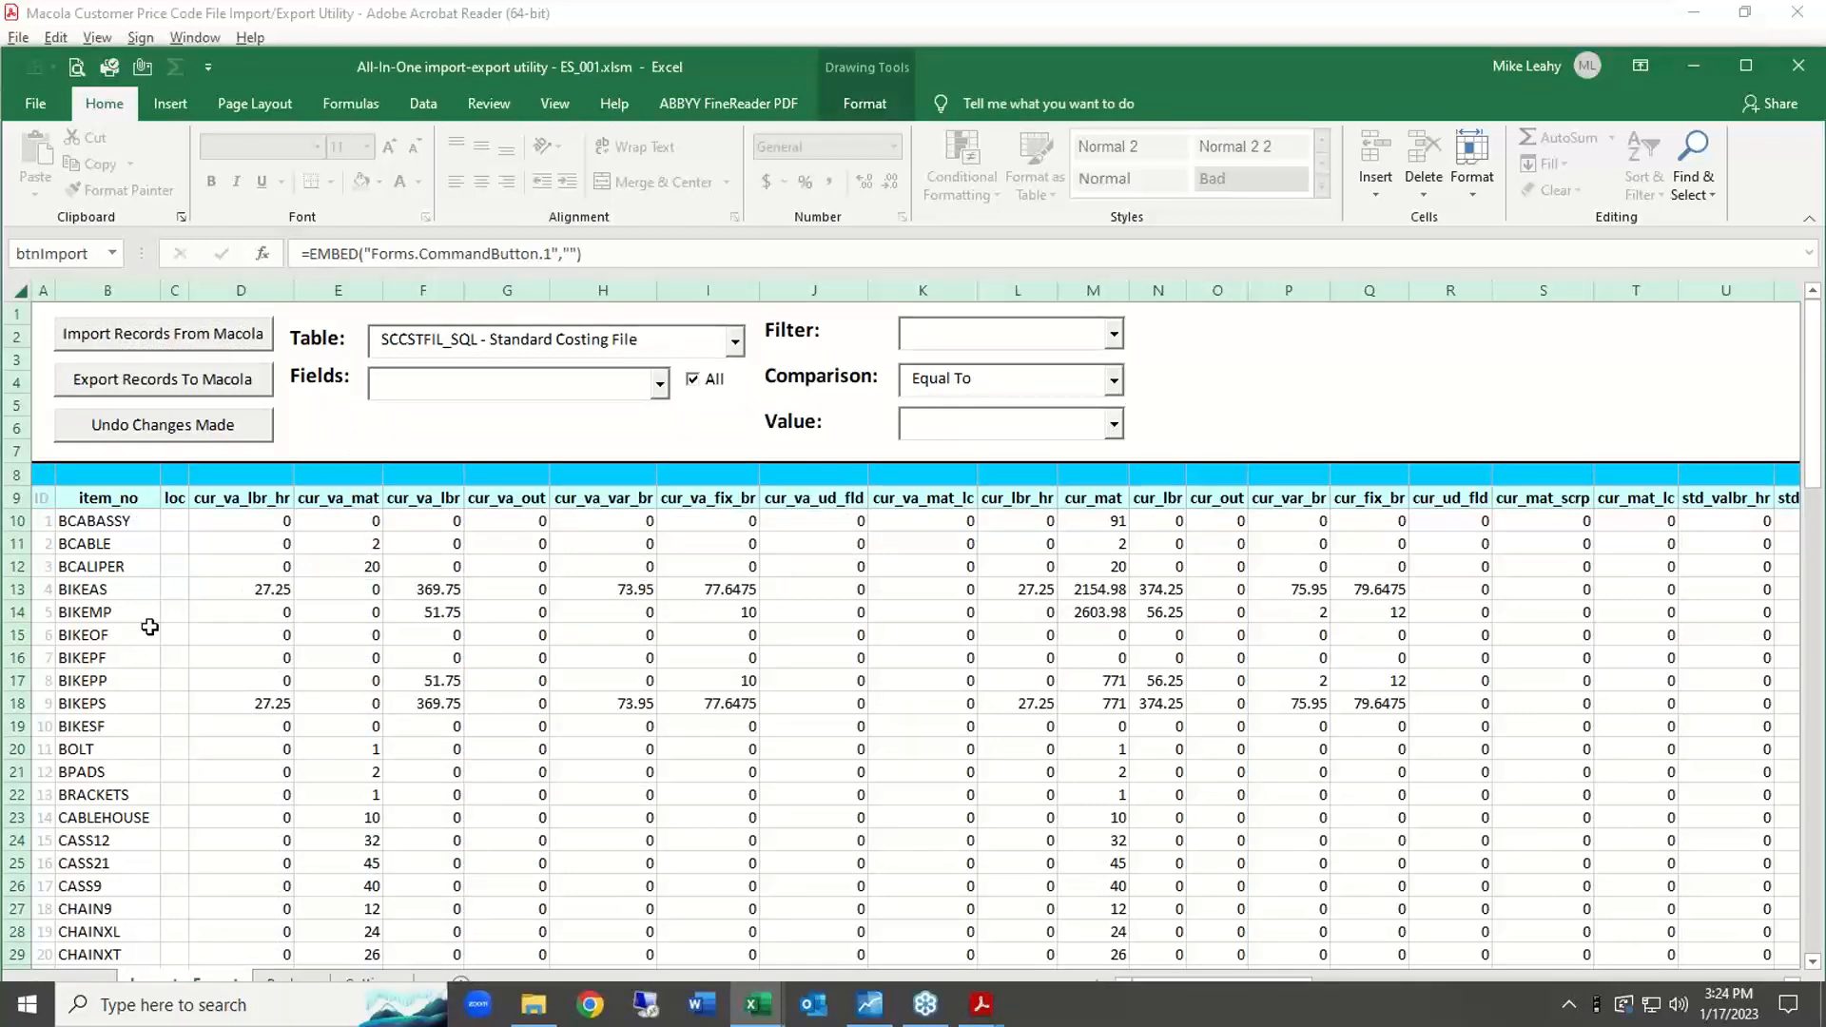
Clear the contents of all imported standard costing rows beneath the headings, starting at row 10.
click(328, 521)
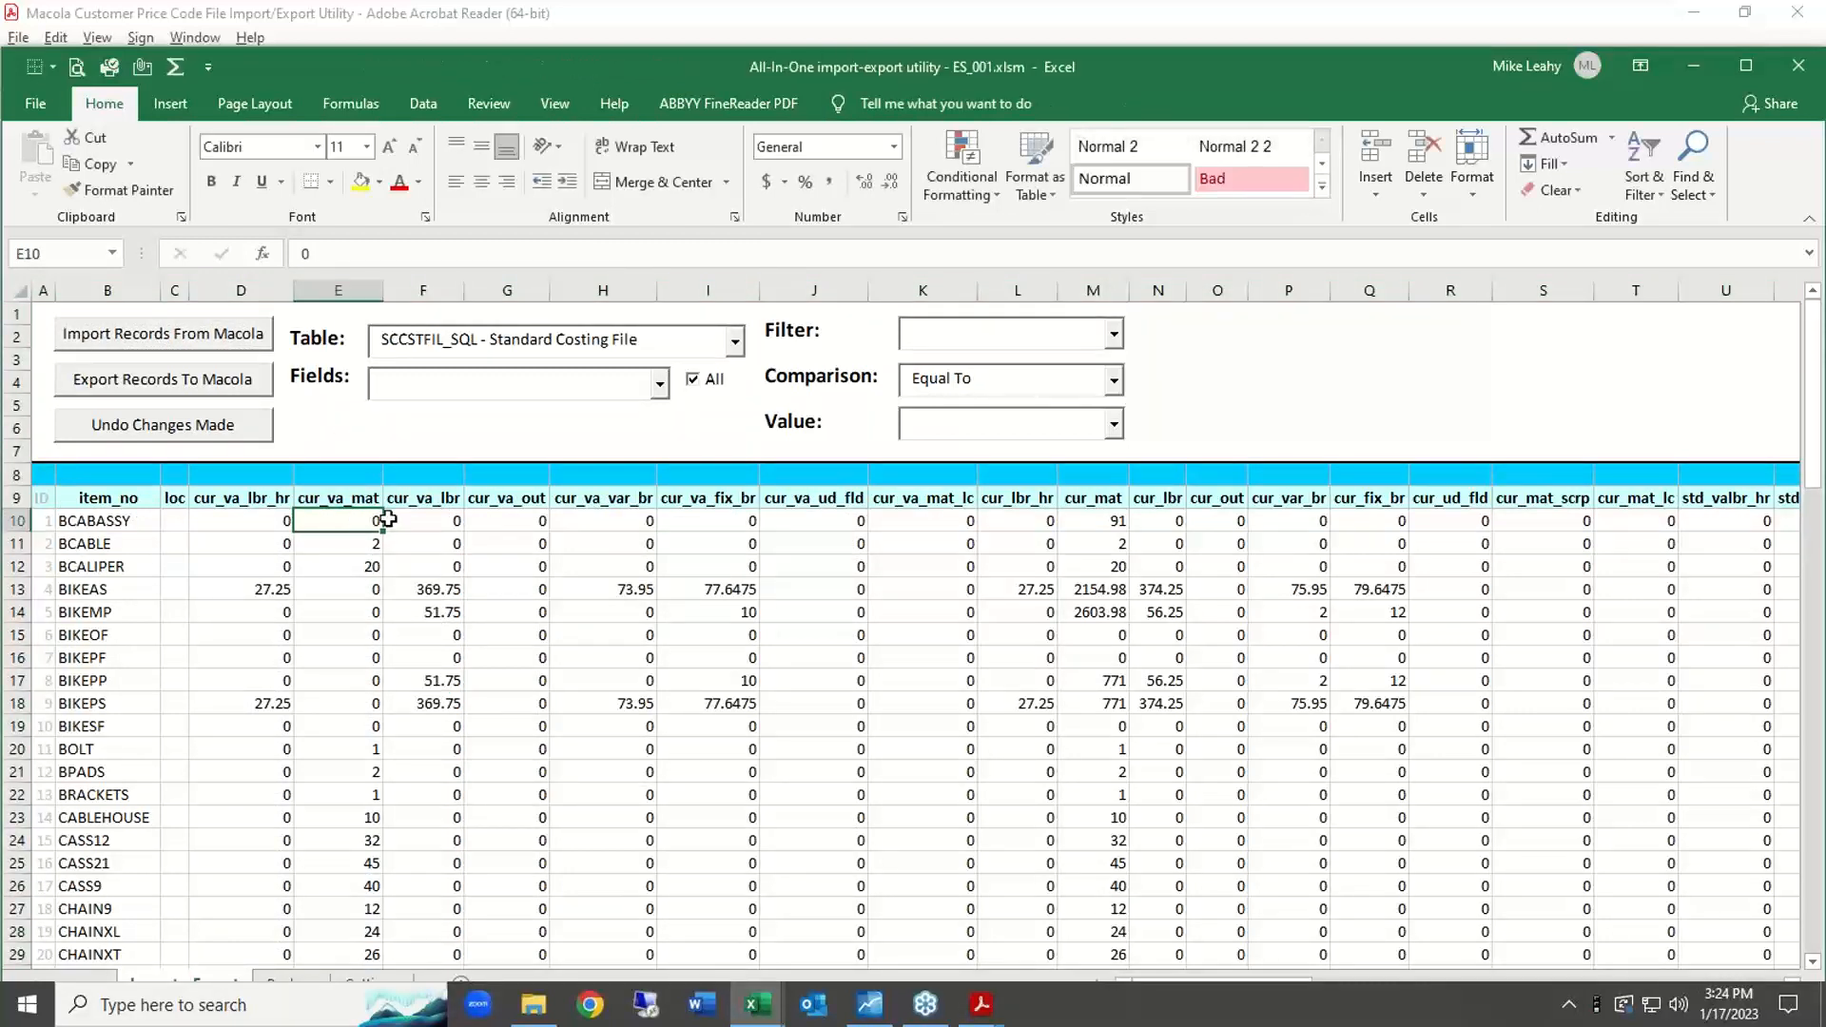
click(390, 519)
drag(12, 525, 102, 909)
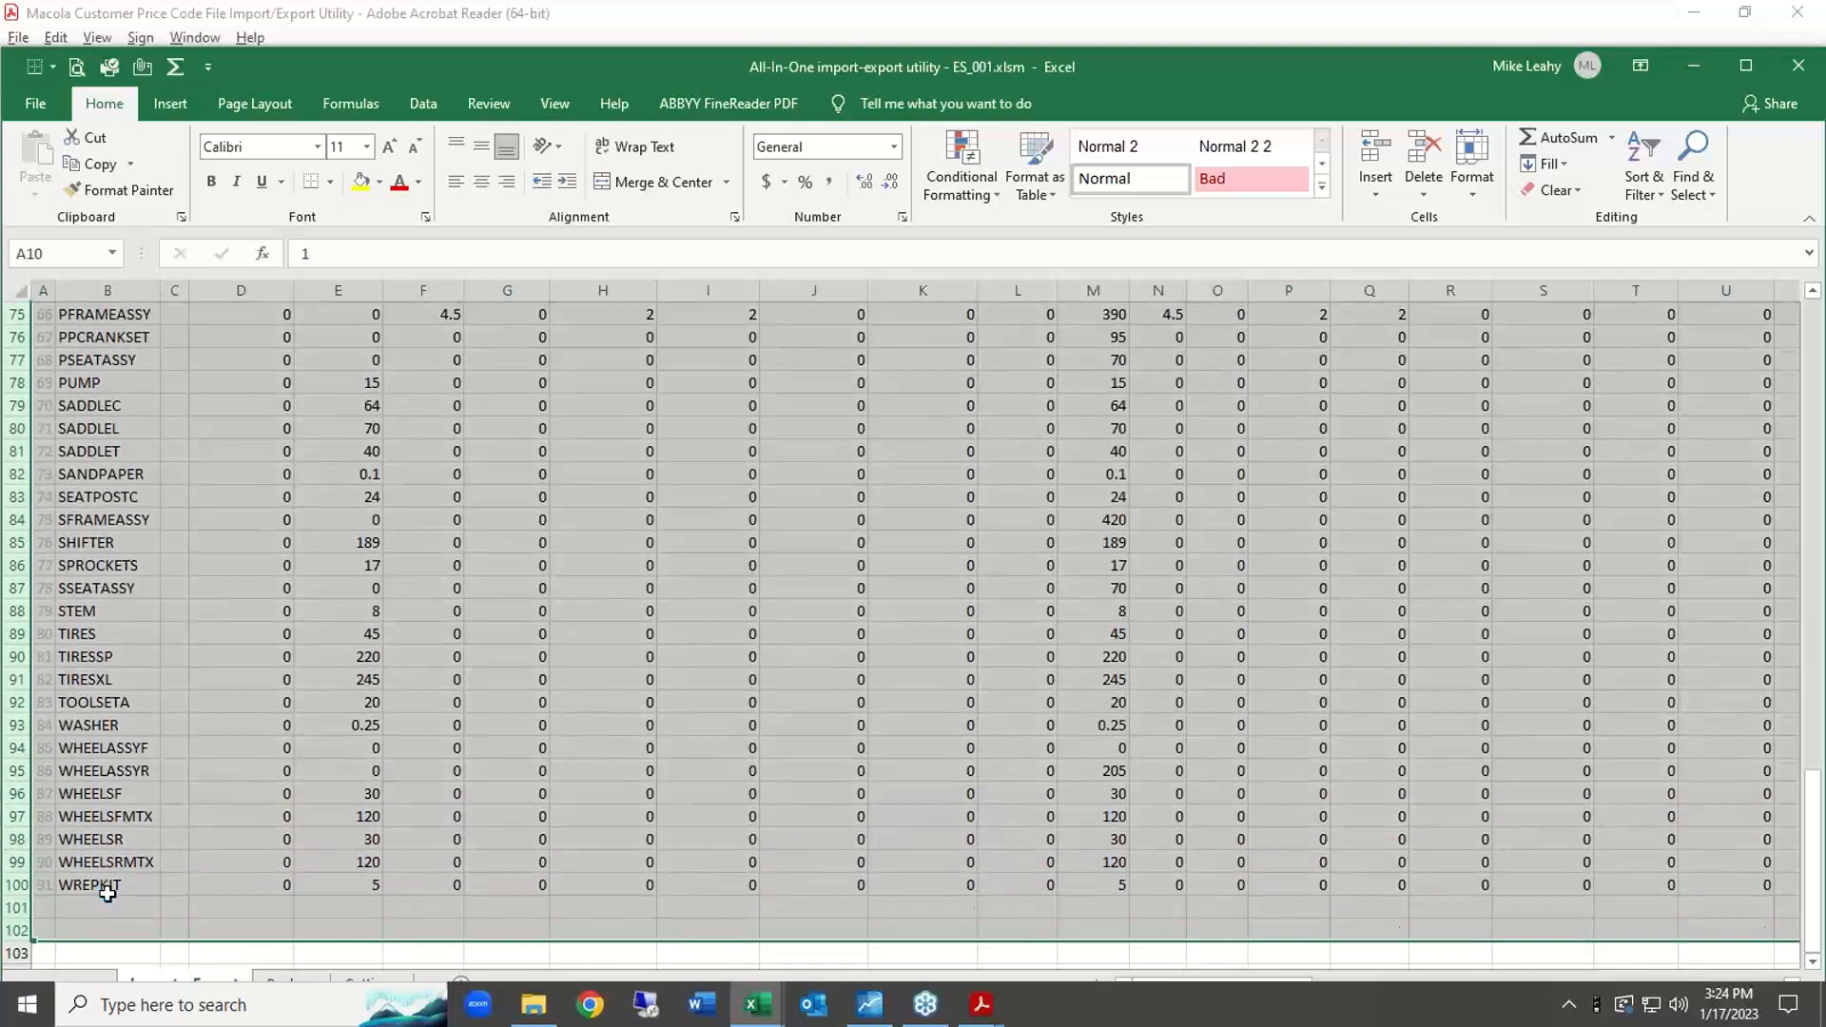
key(Delete)
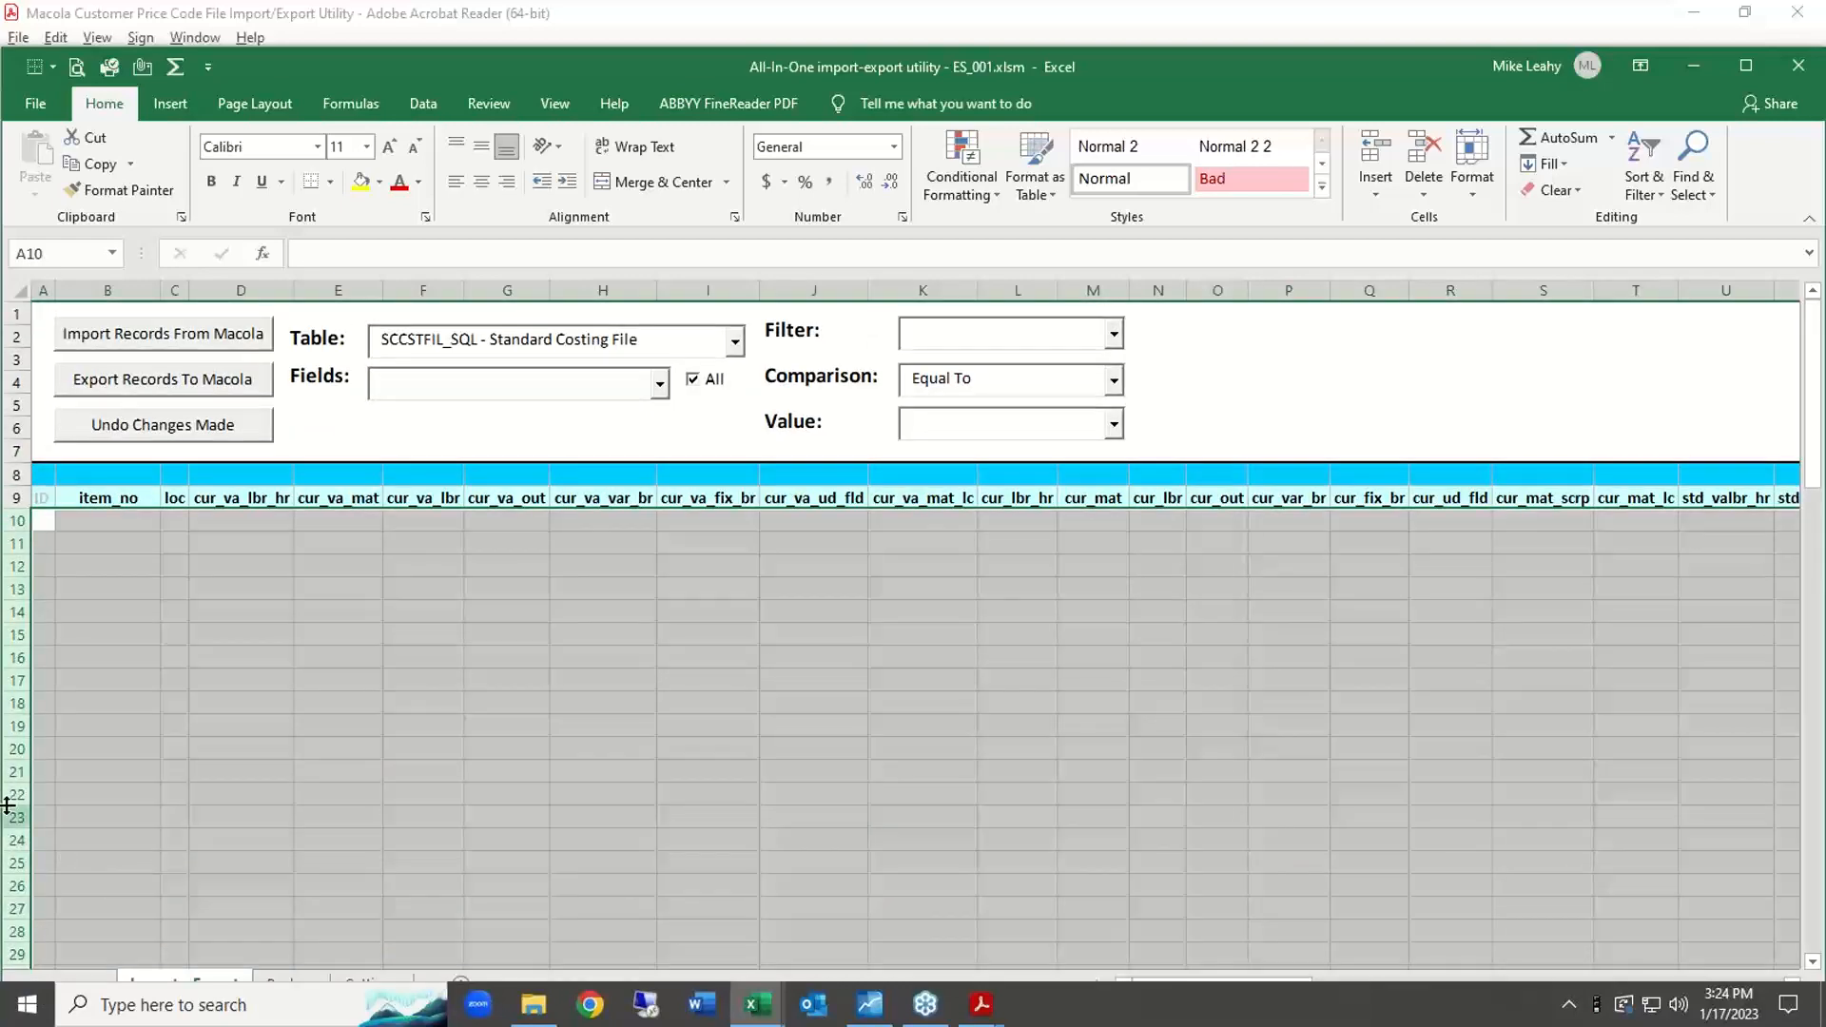
right_click(39, 520)
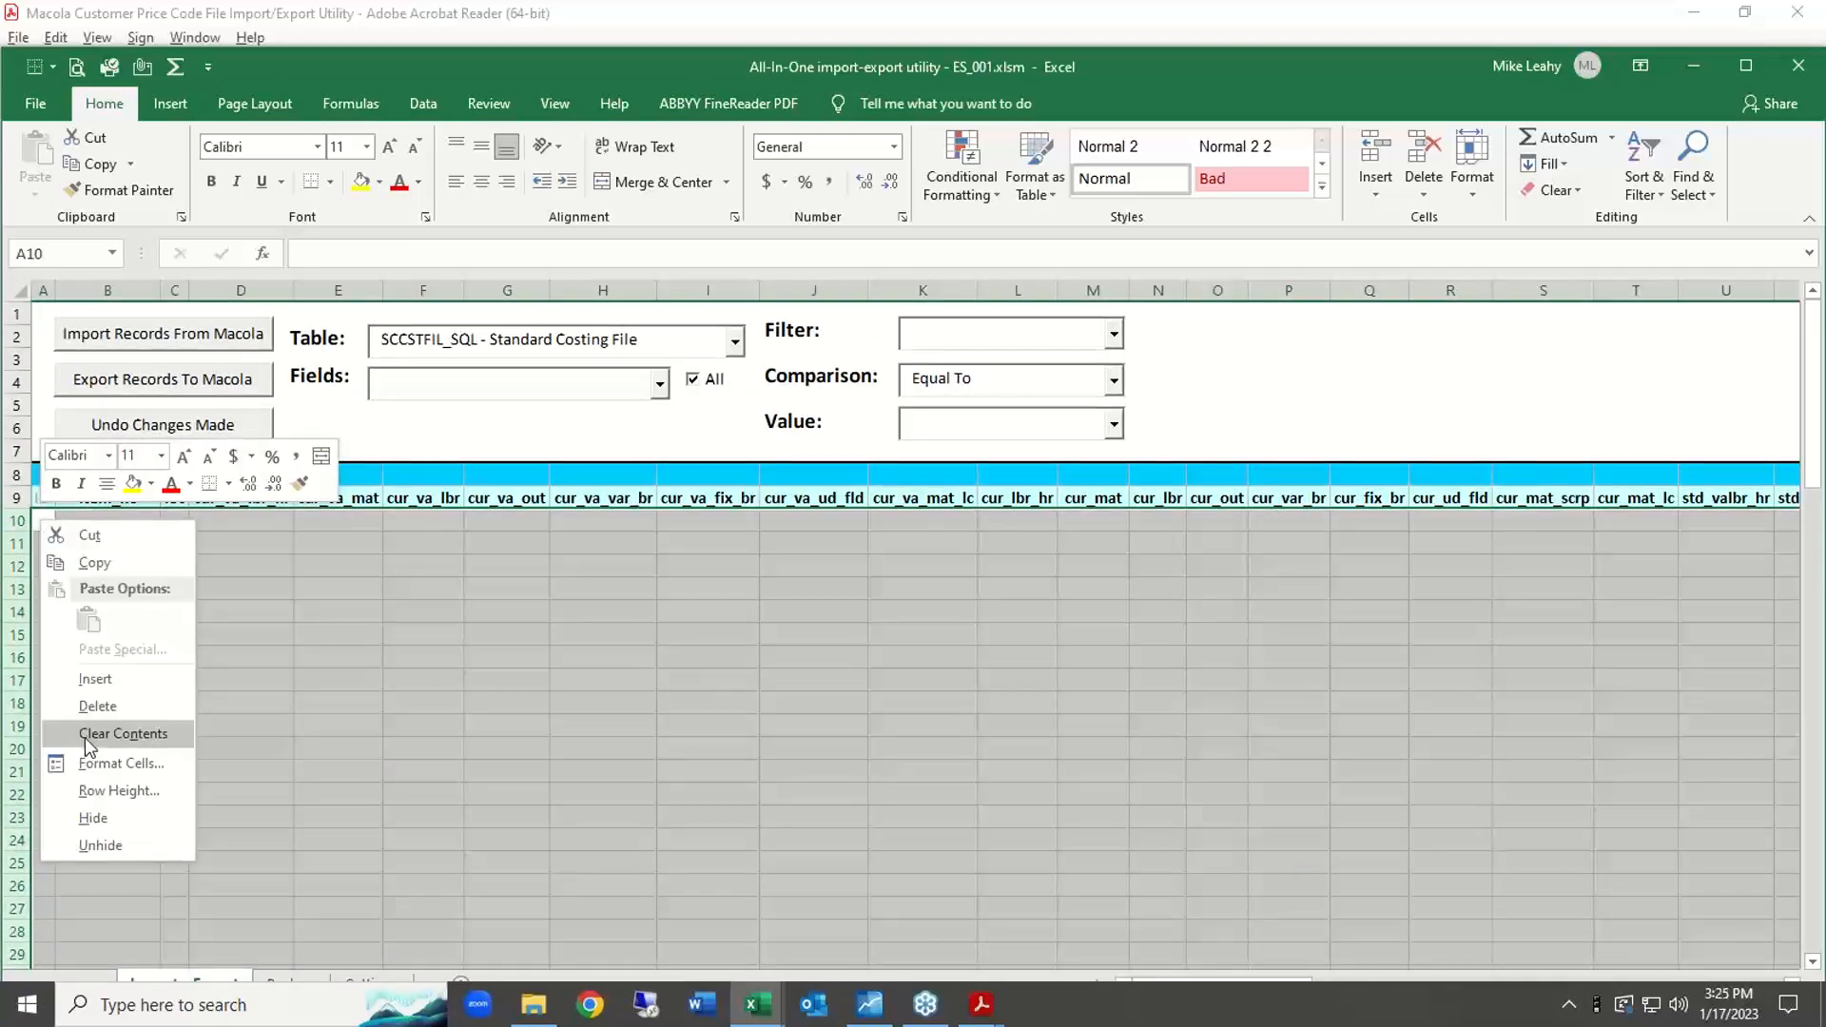
click(270, 686)
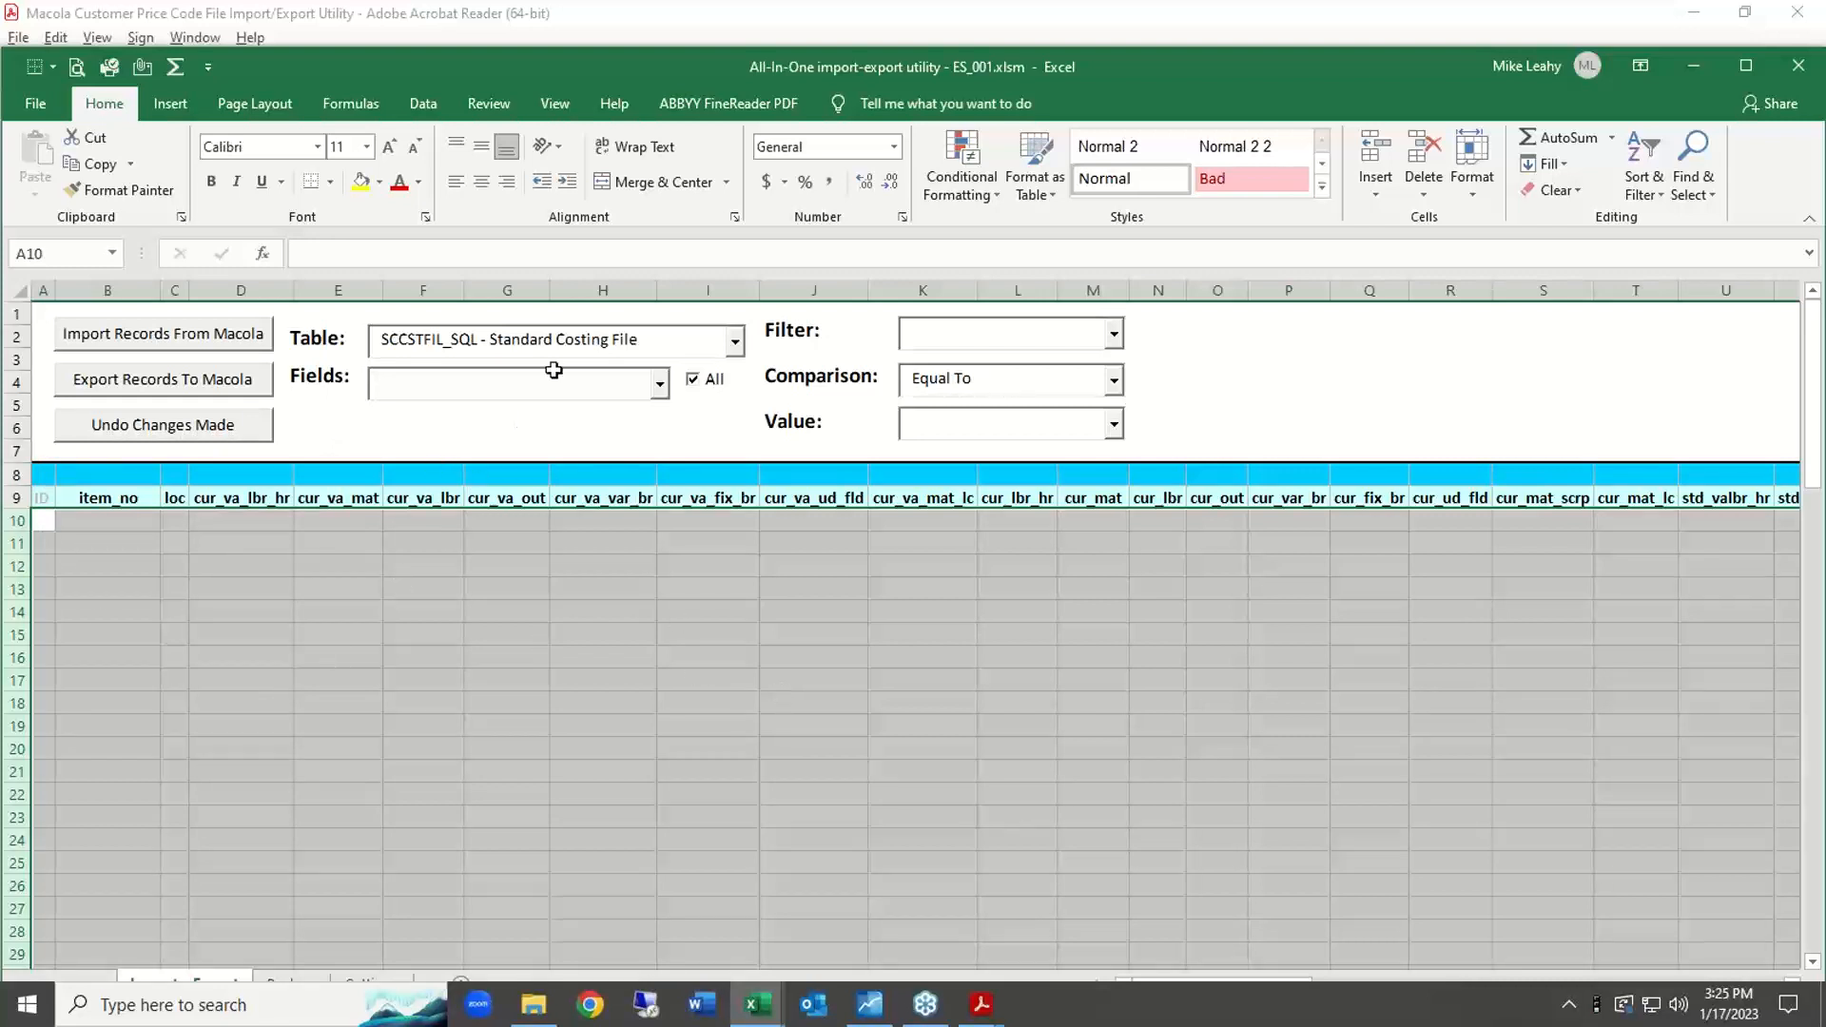
Import all fields of the CICNTP - Customer Information table from Macola.
click(737, 342)
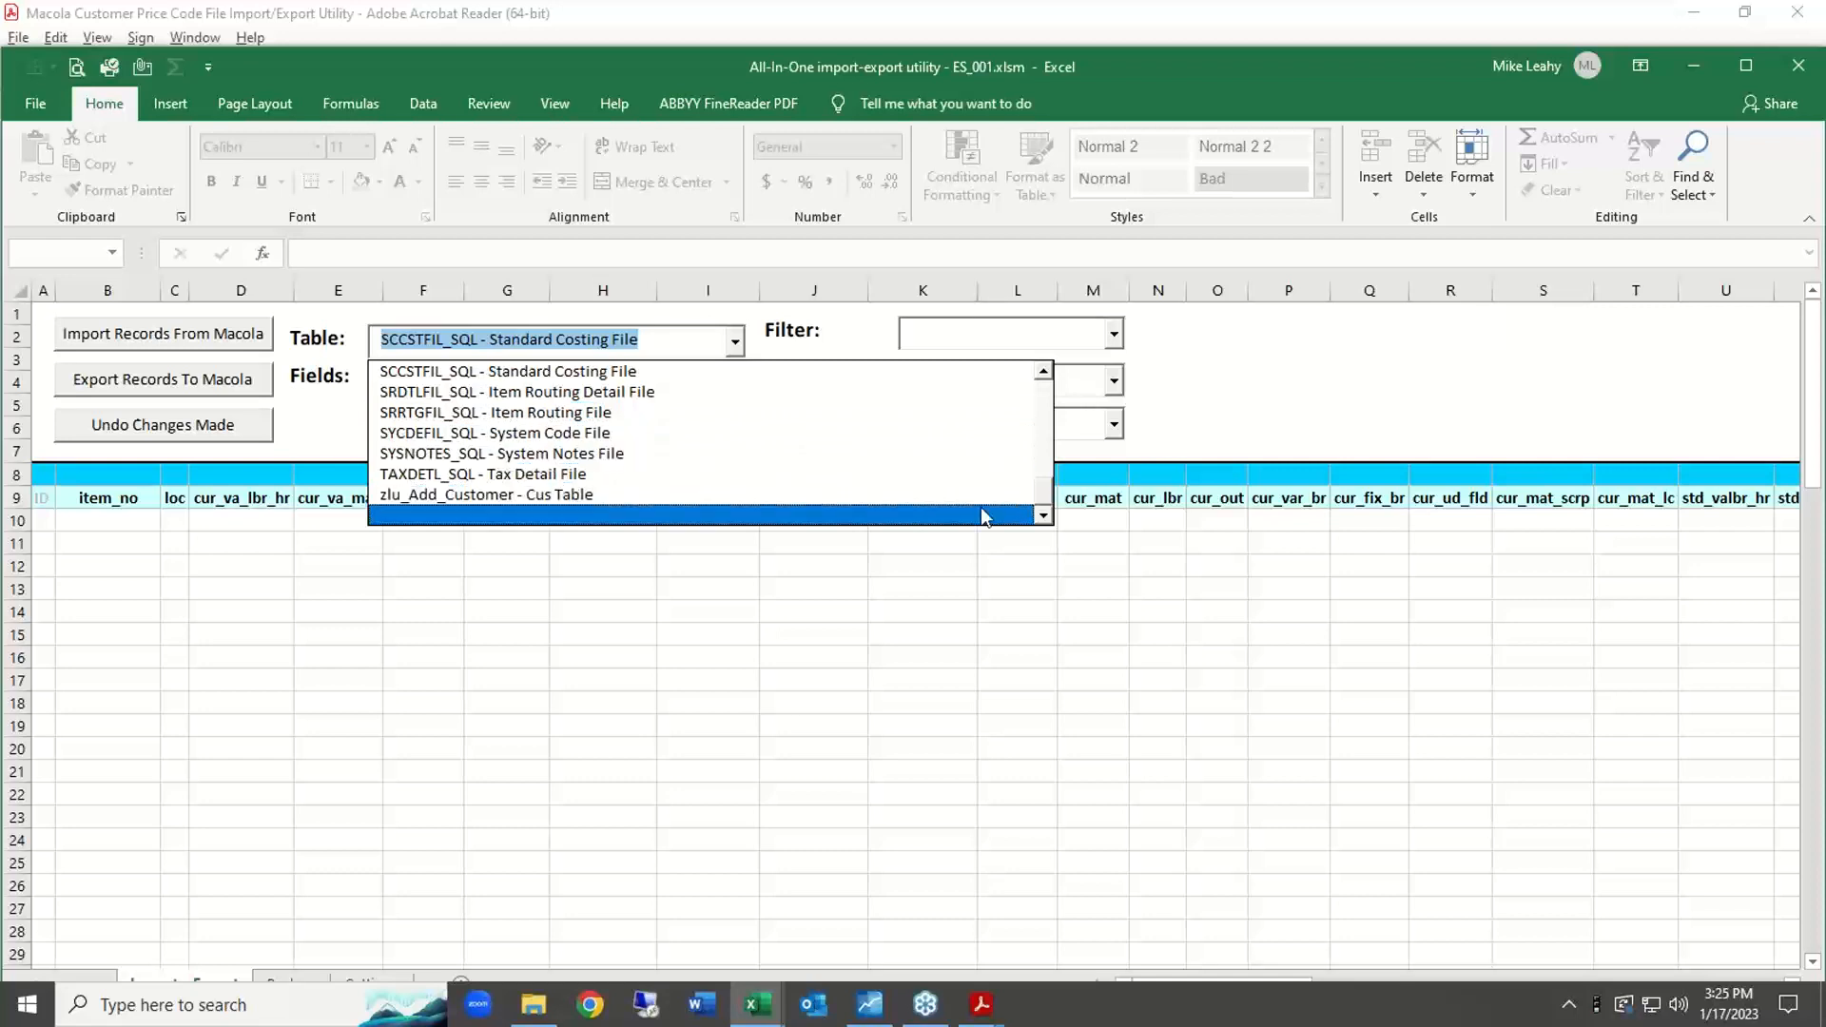
drag(1044, 496, 1052, 407)
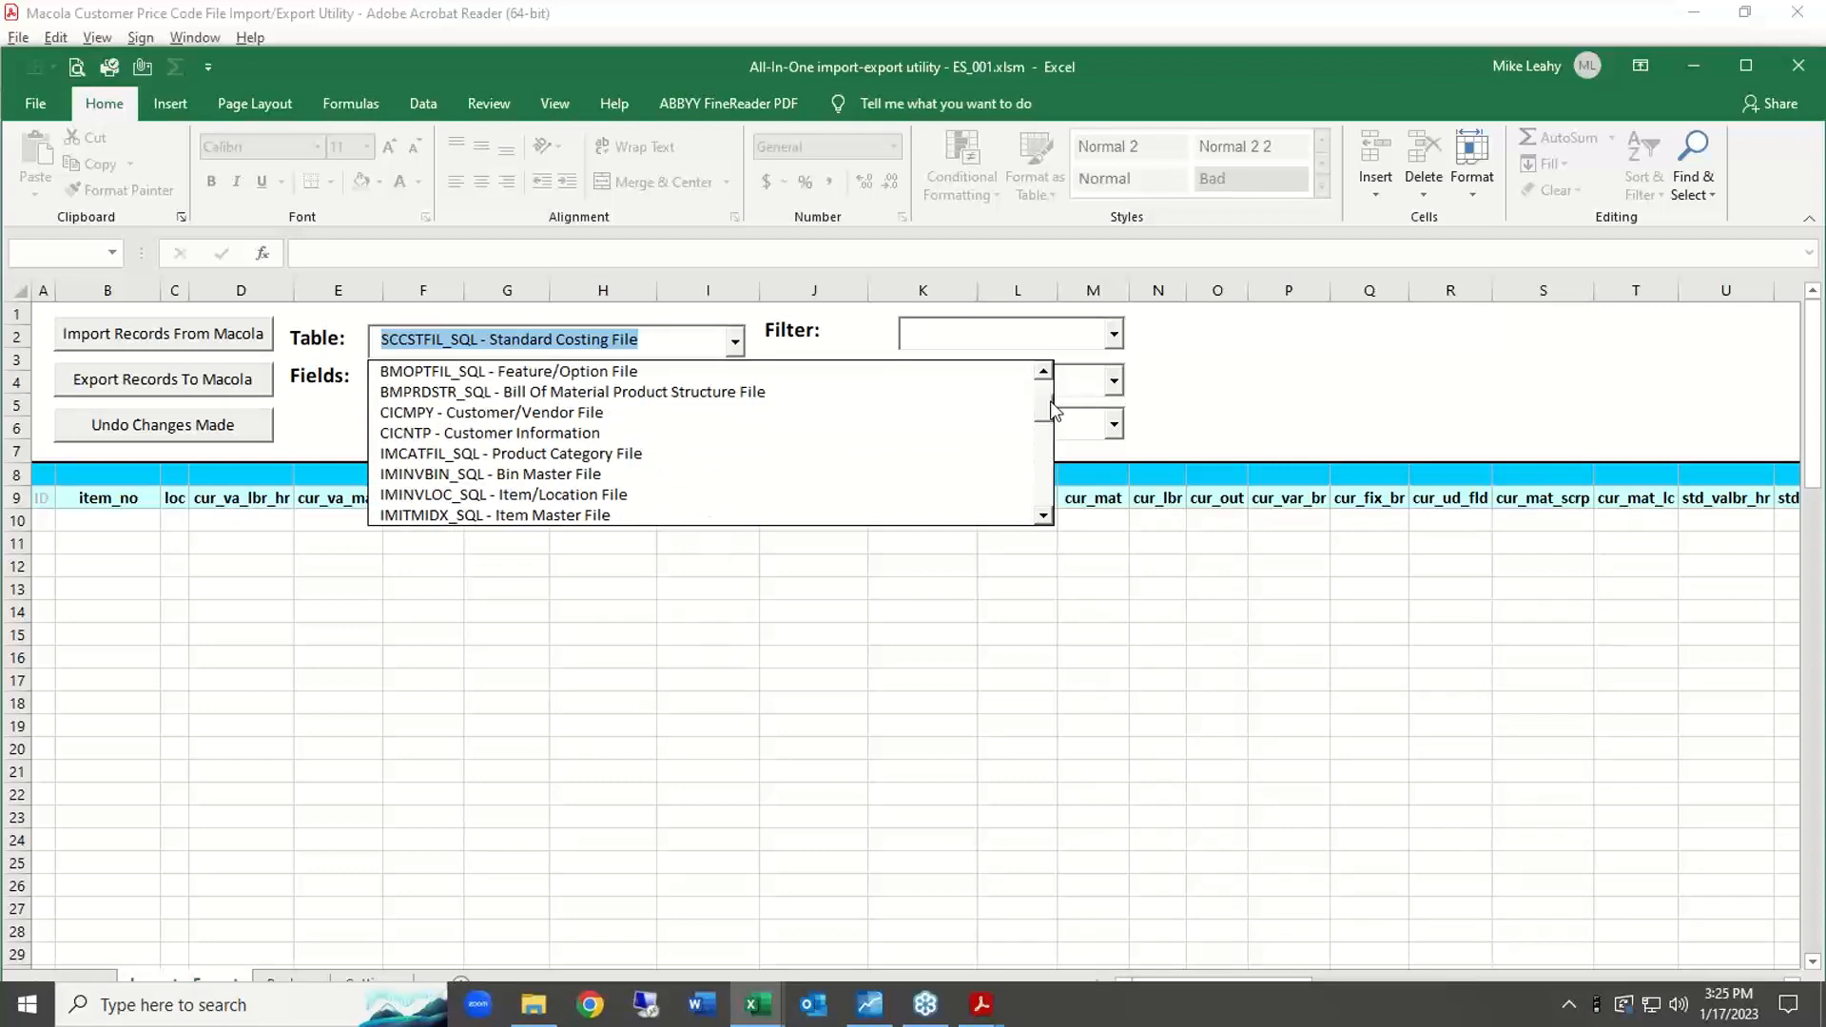
click(503, 441)
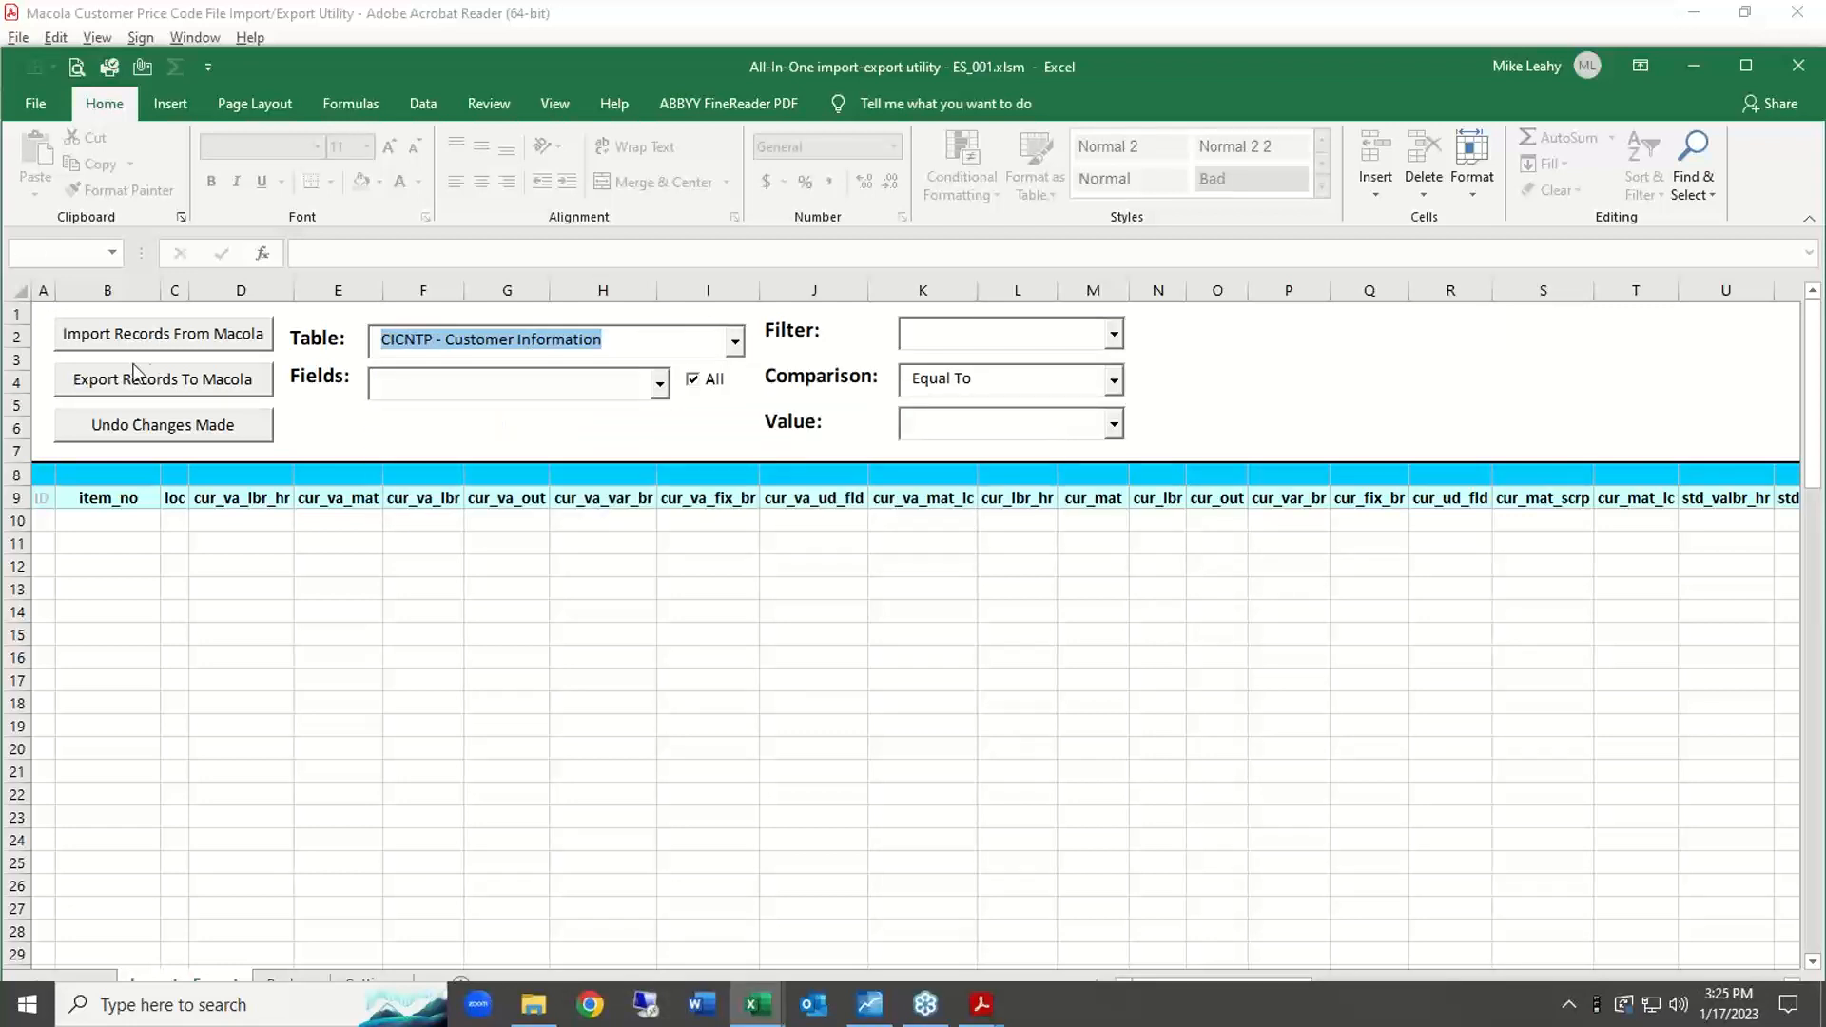
click(117, 334)
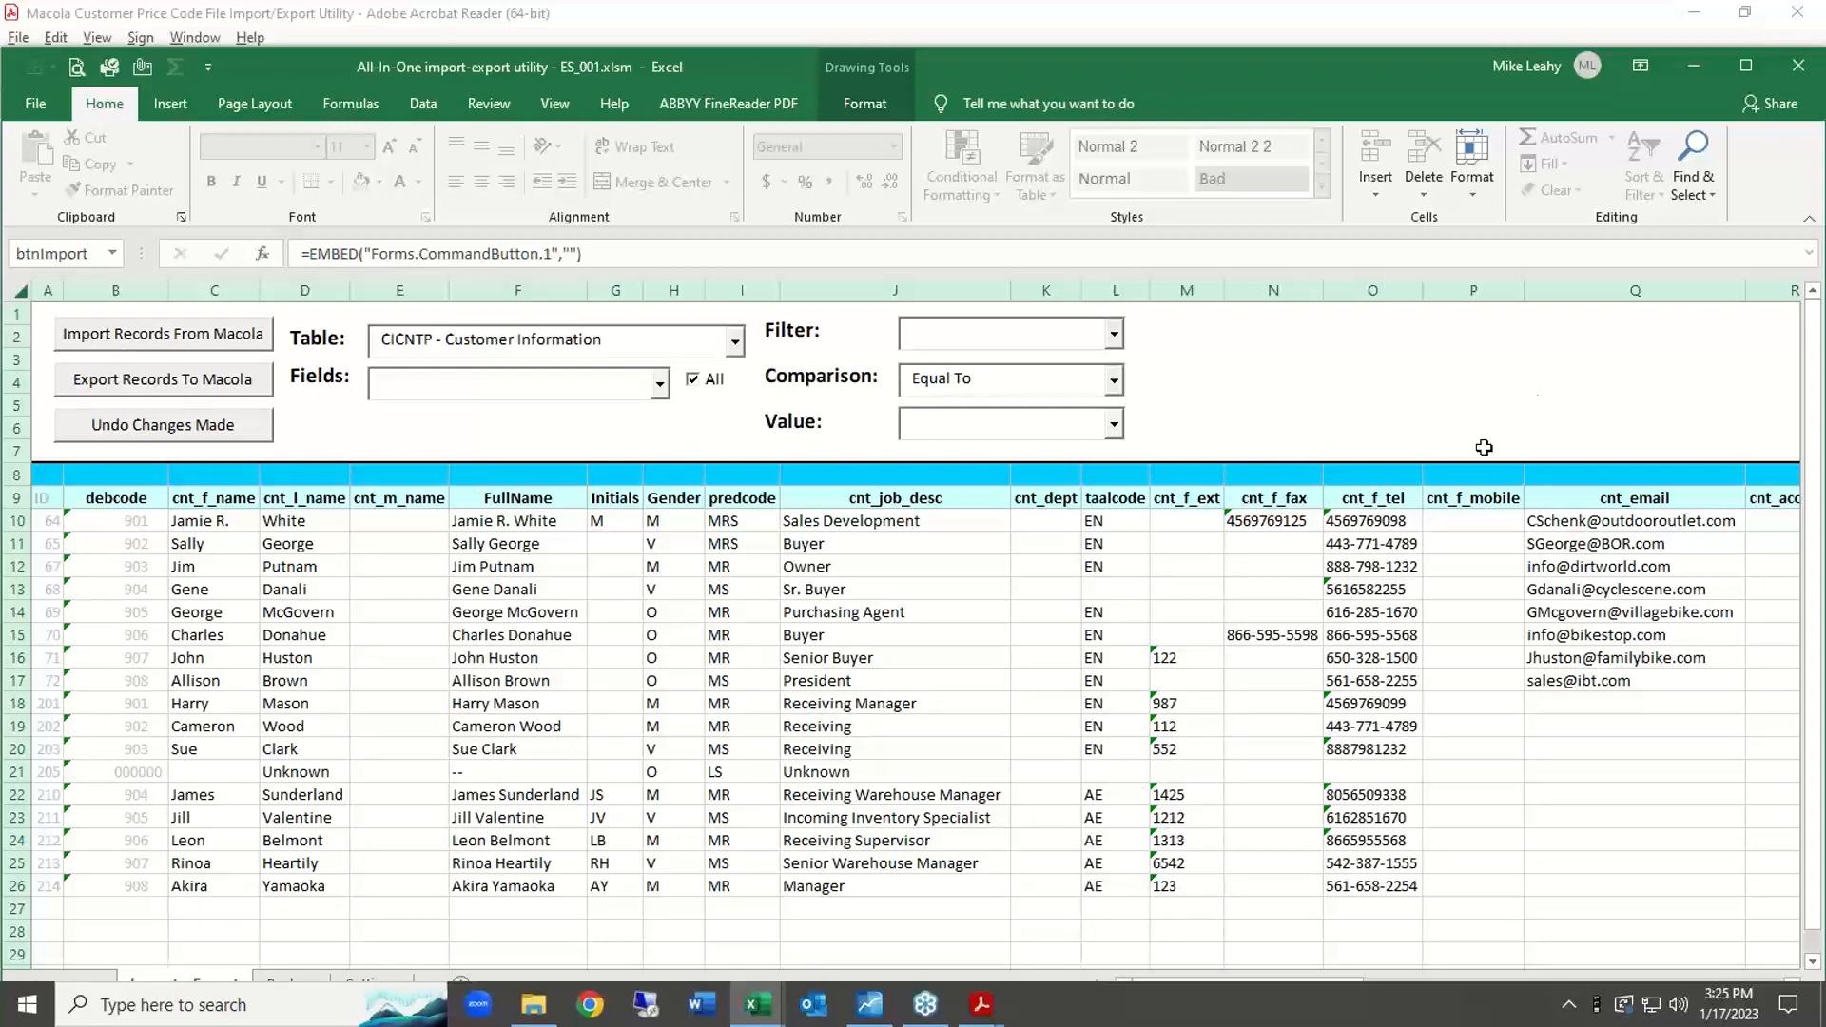
Maximize the All-In-One workbook and look across the imported customer contact columns.
click(1748, 66)
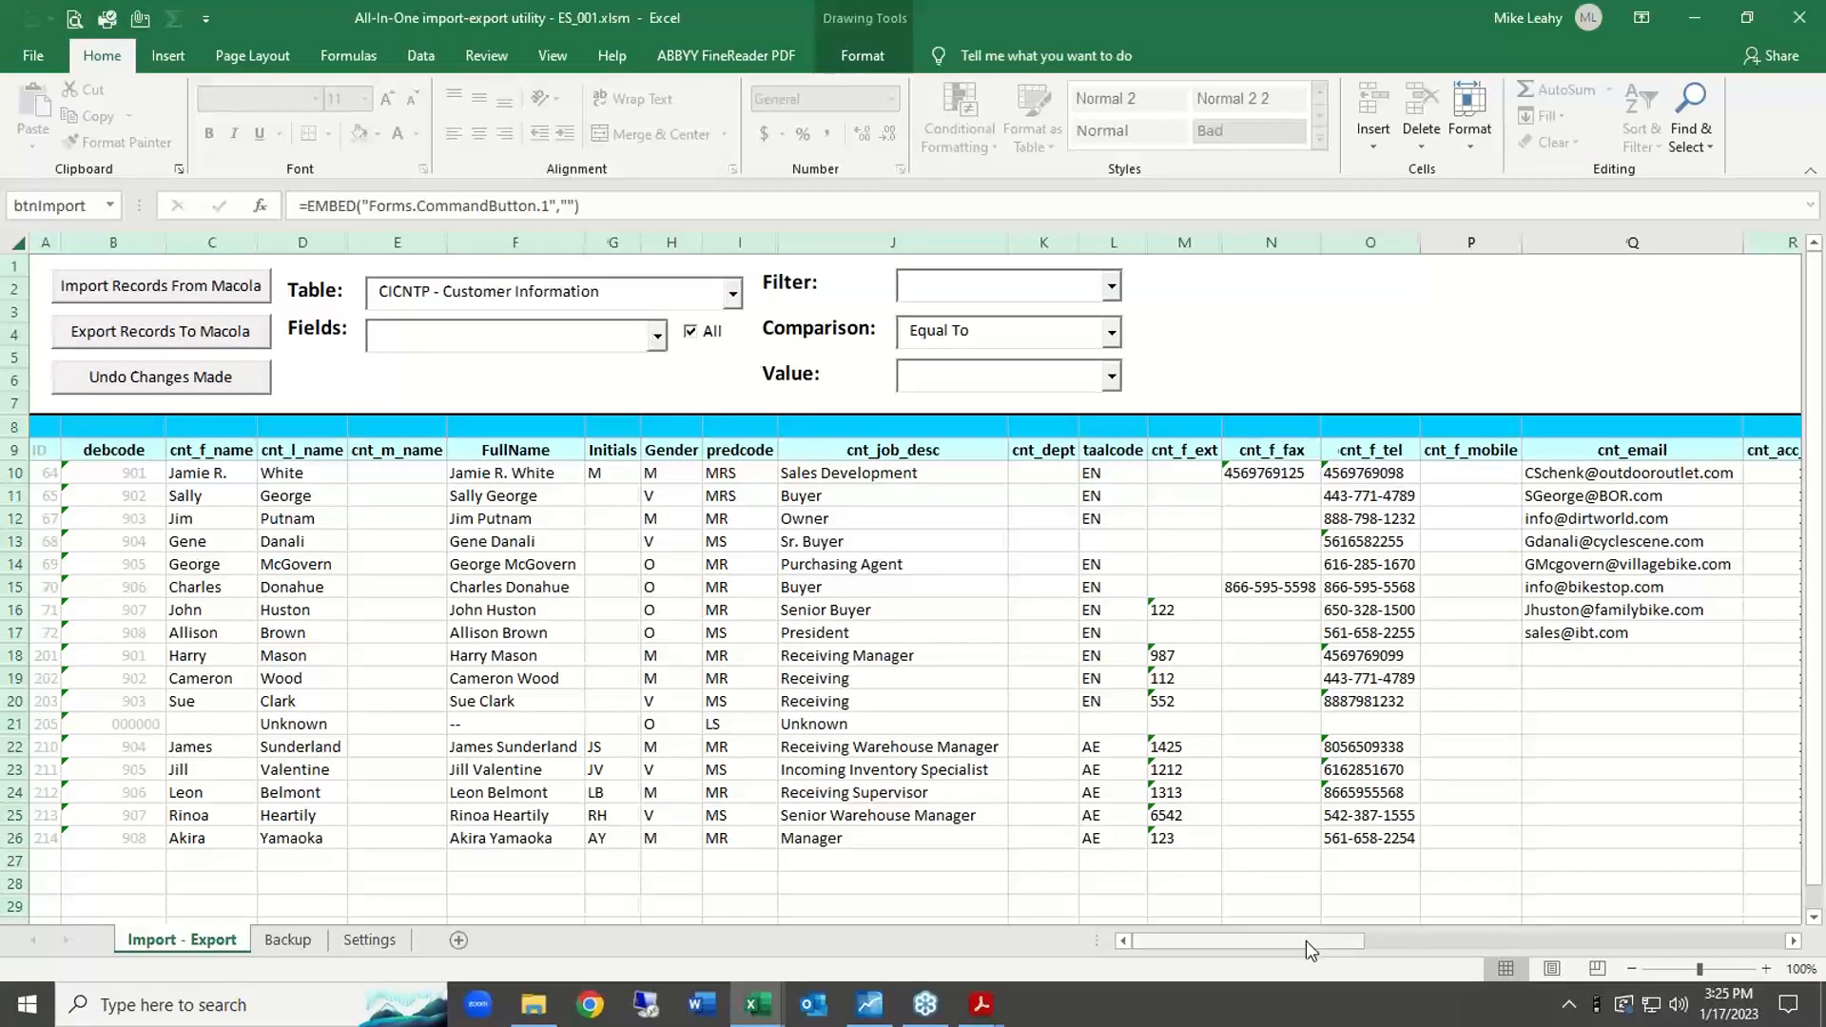
drag(1306, 942, 1394, 950)
drag(1524, 970, 1190, 936)
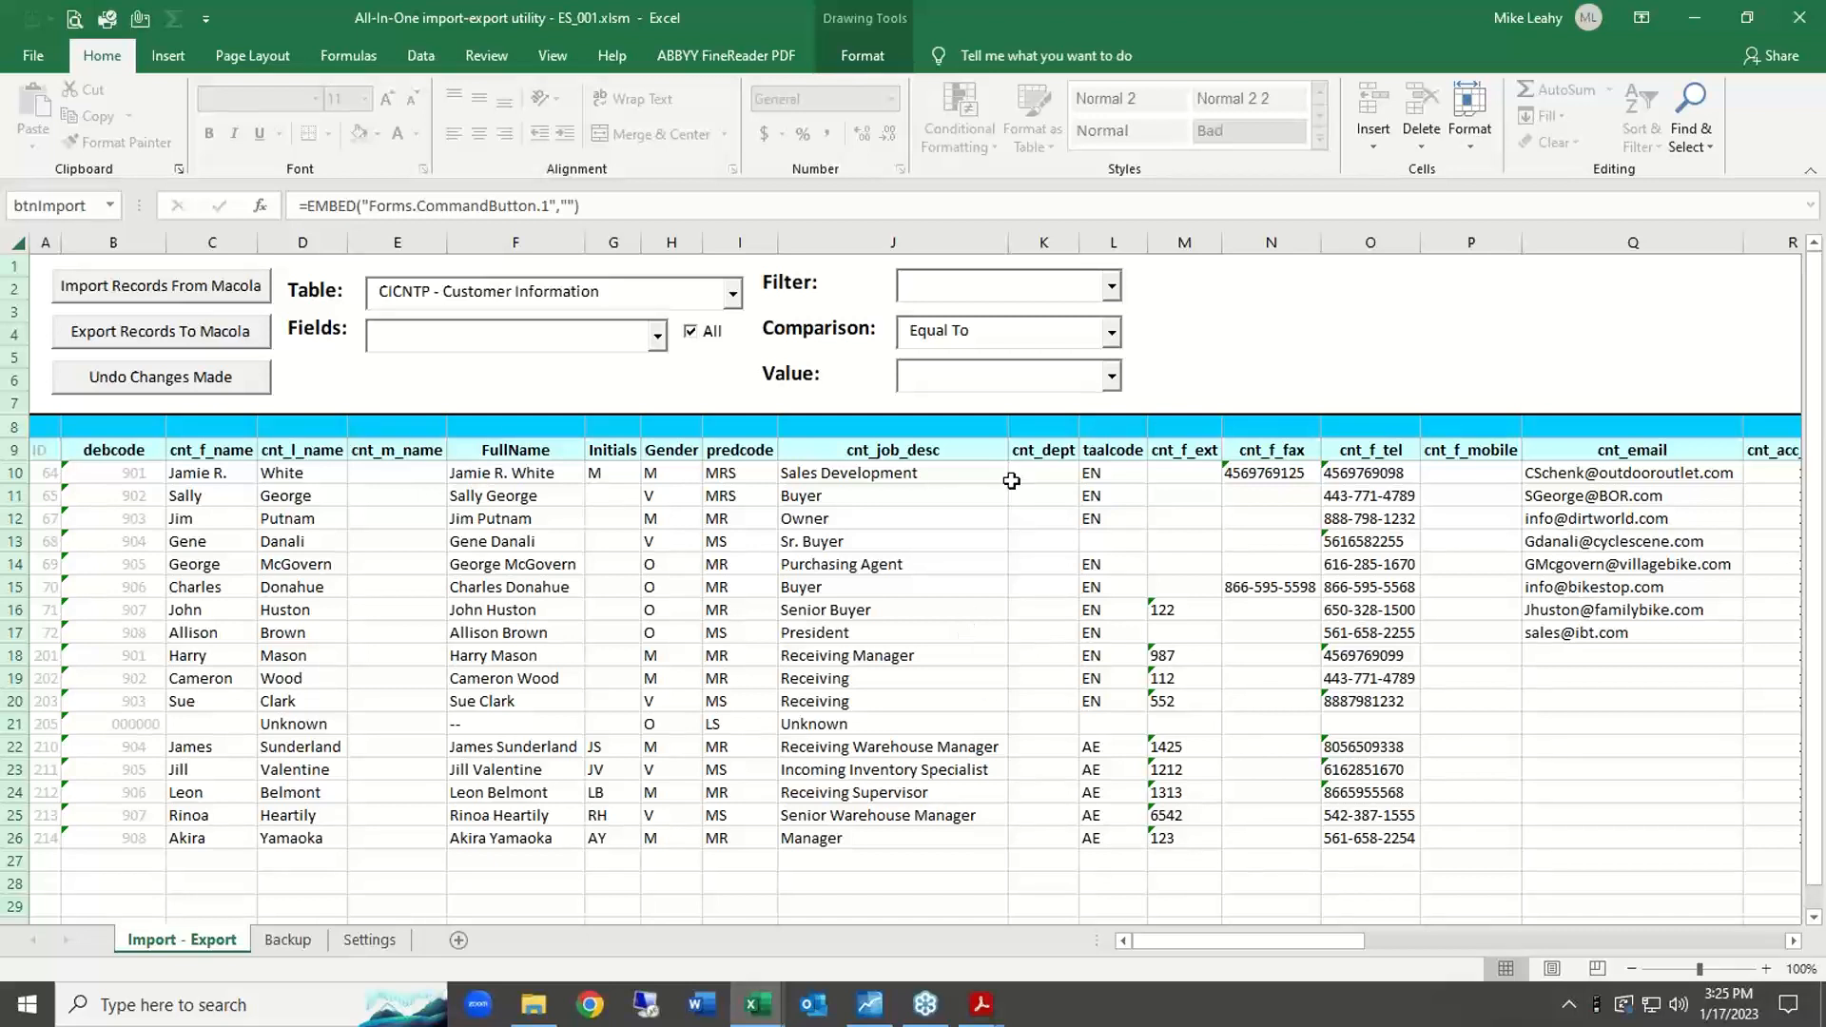
Import only the CICNTP - Customer Information record whose FullName equals the second contact name offered as a filter value.
click(1111, 287)
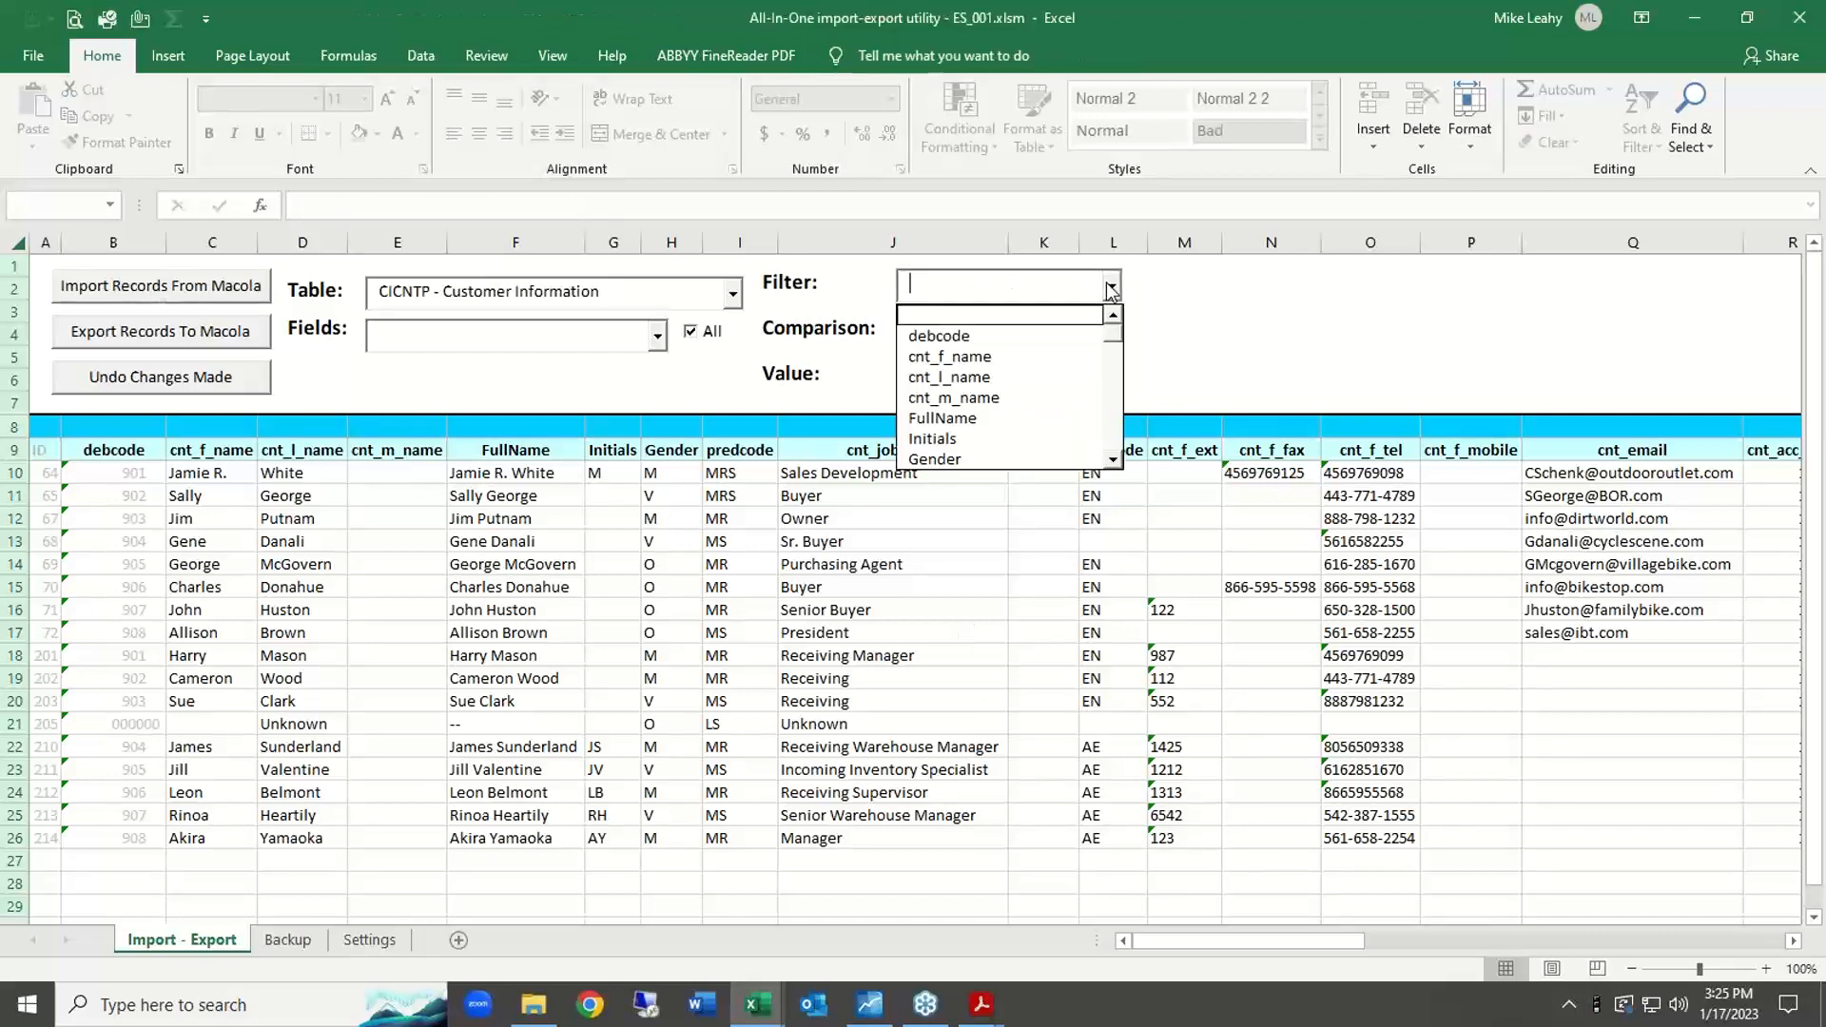
click(970, 418)
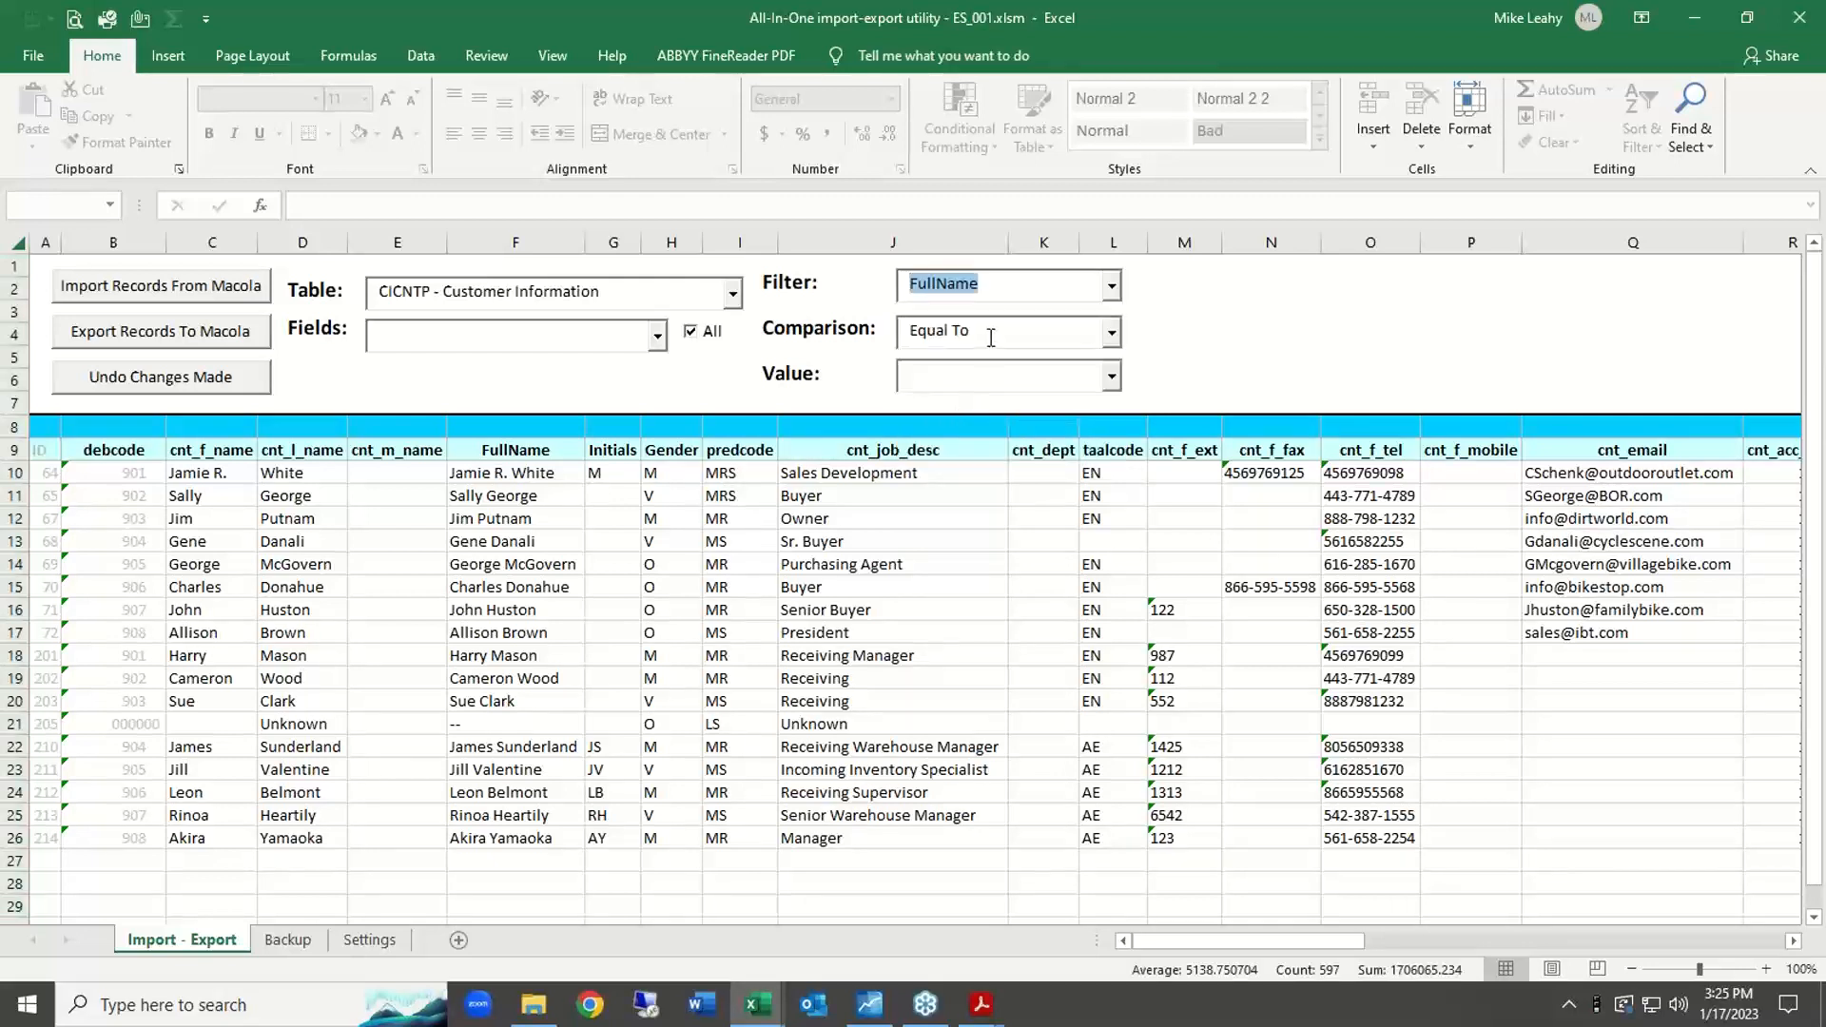
click(995, 378)
click(1111, 375)
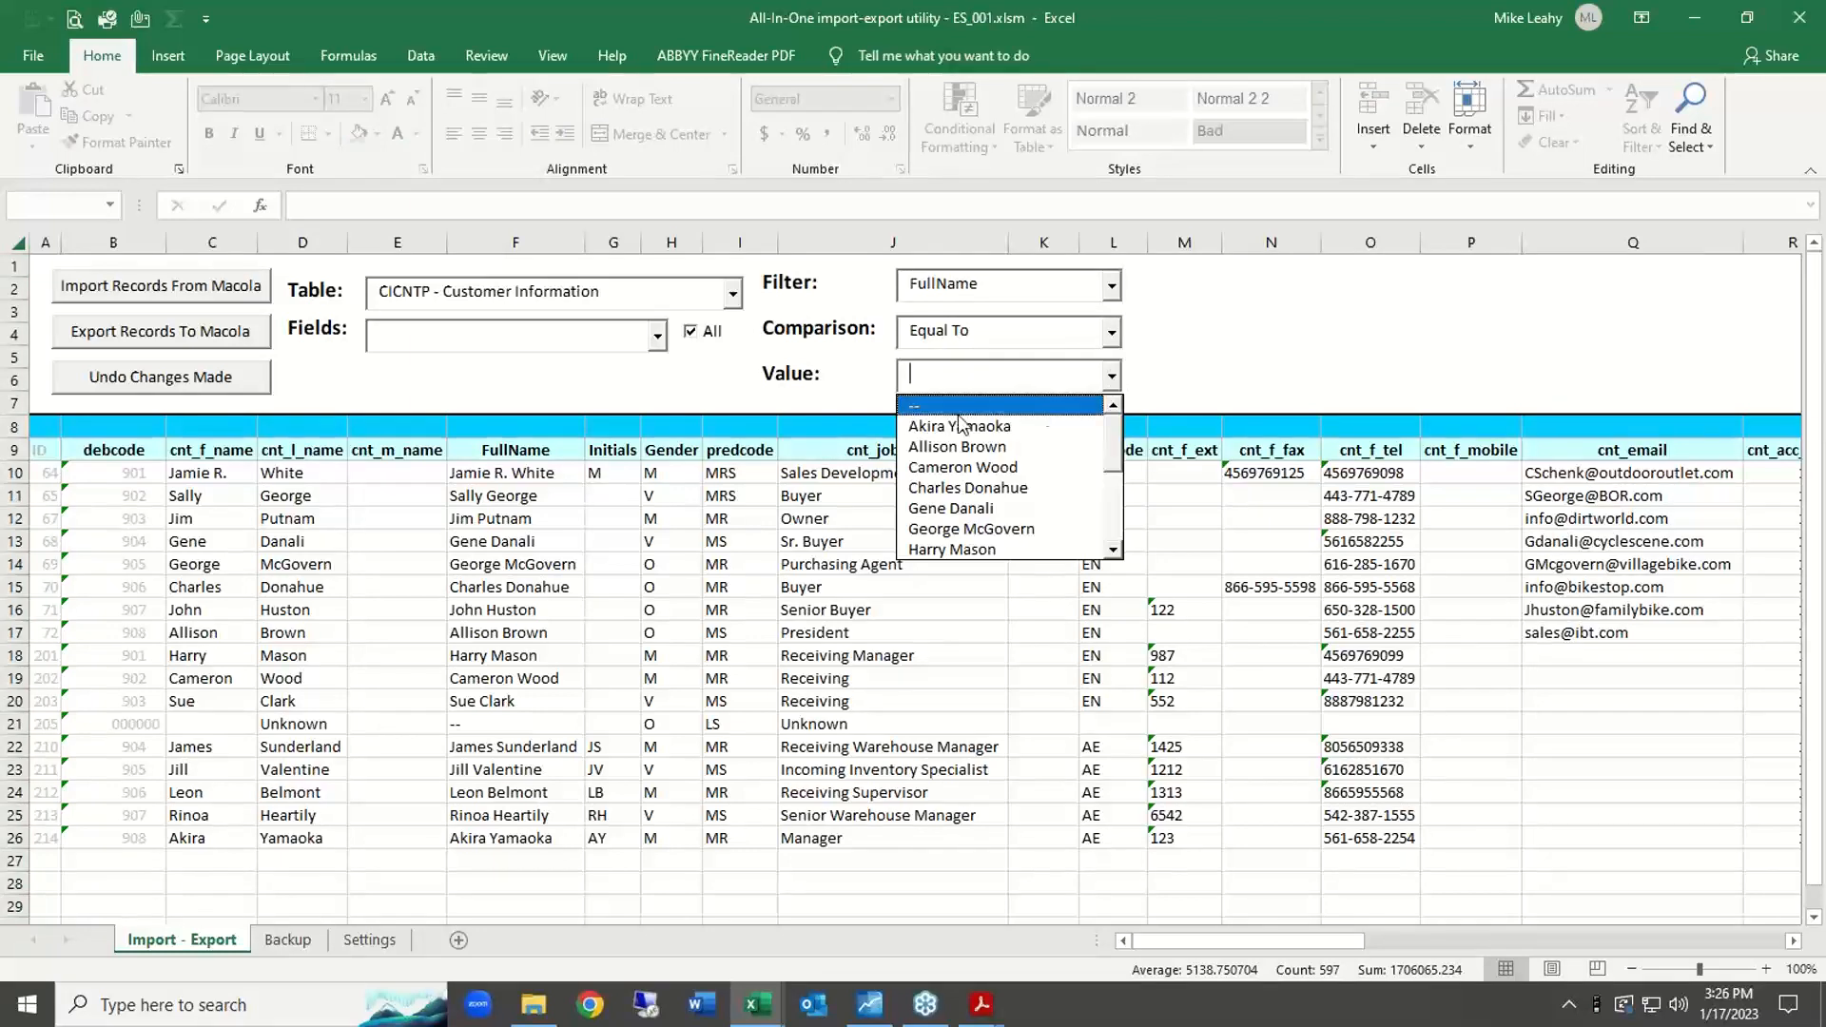
click(961, 447)
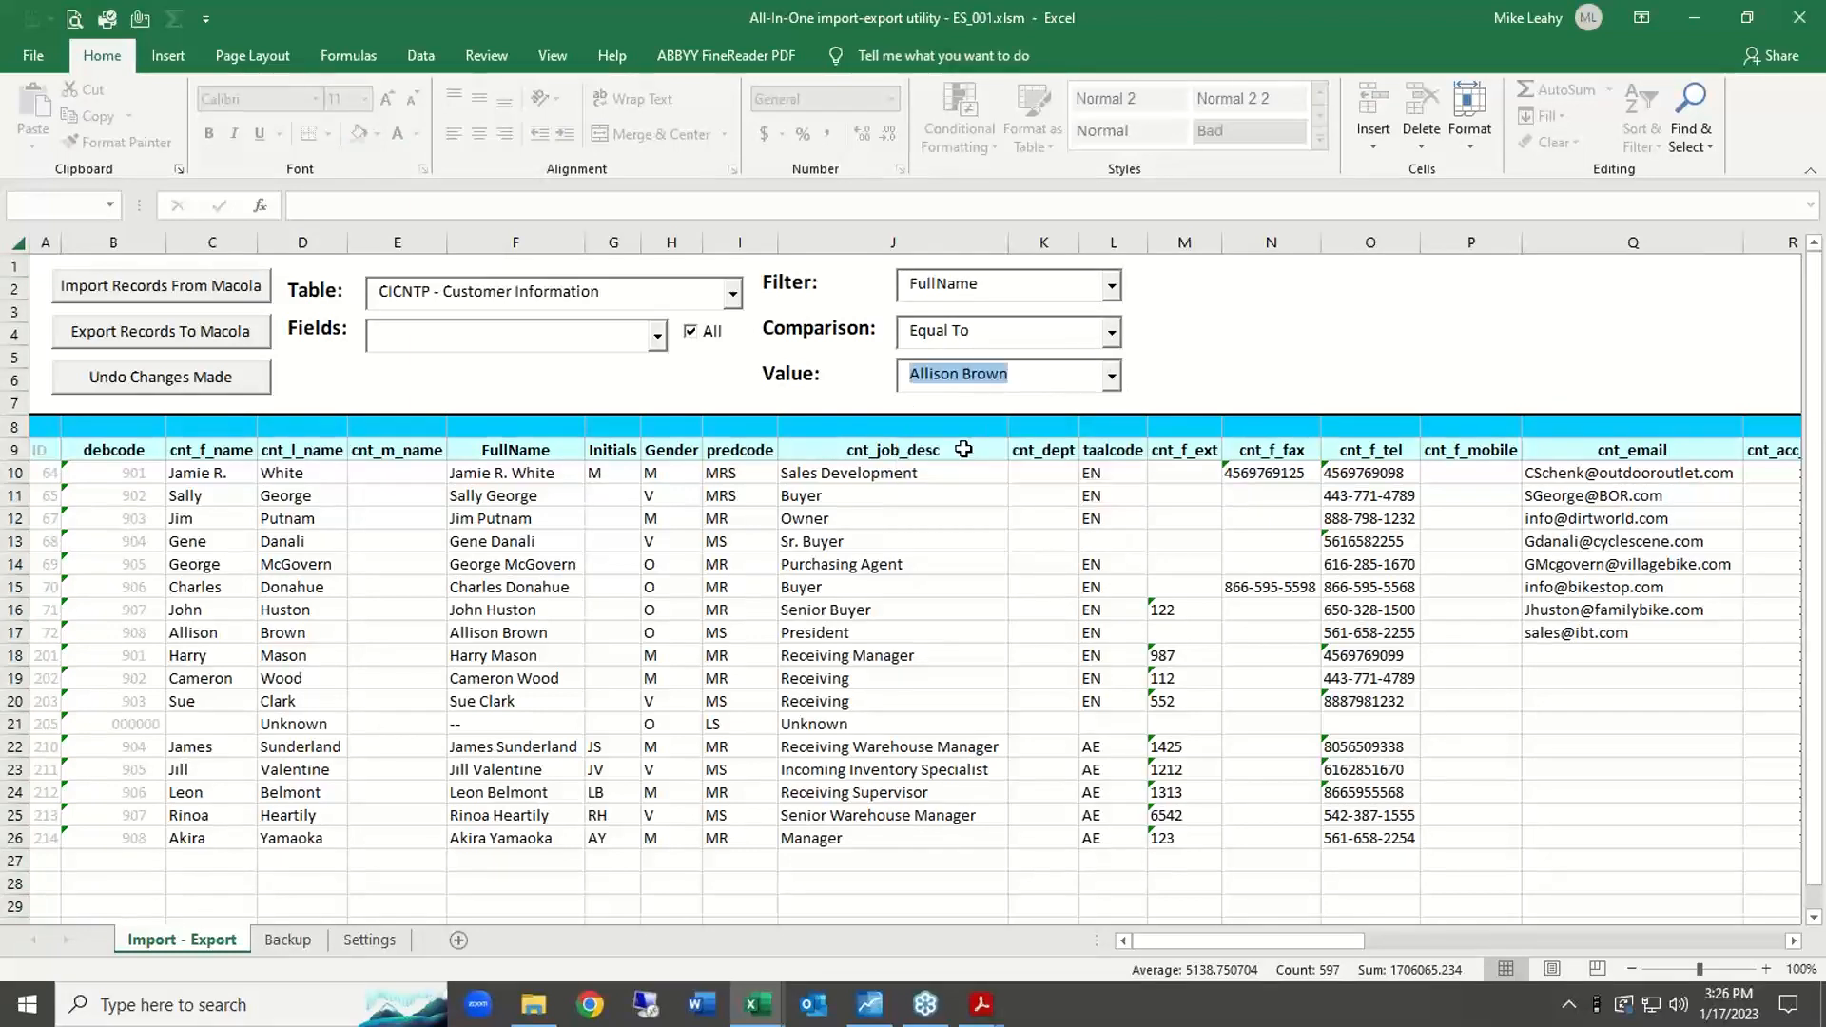
click(174, 289)
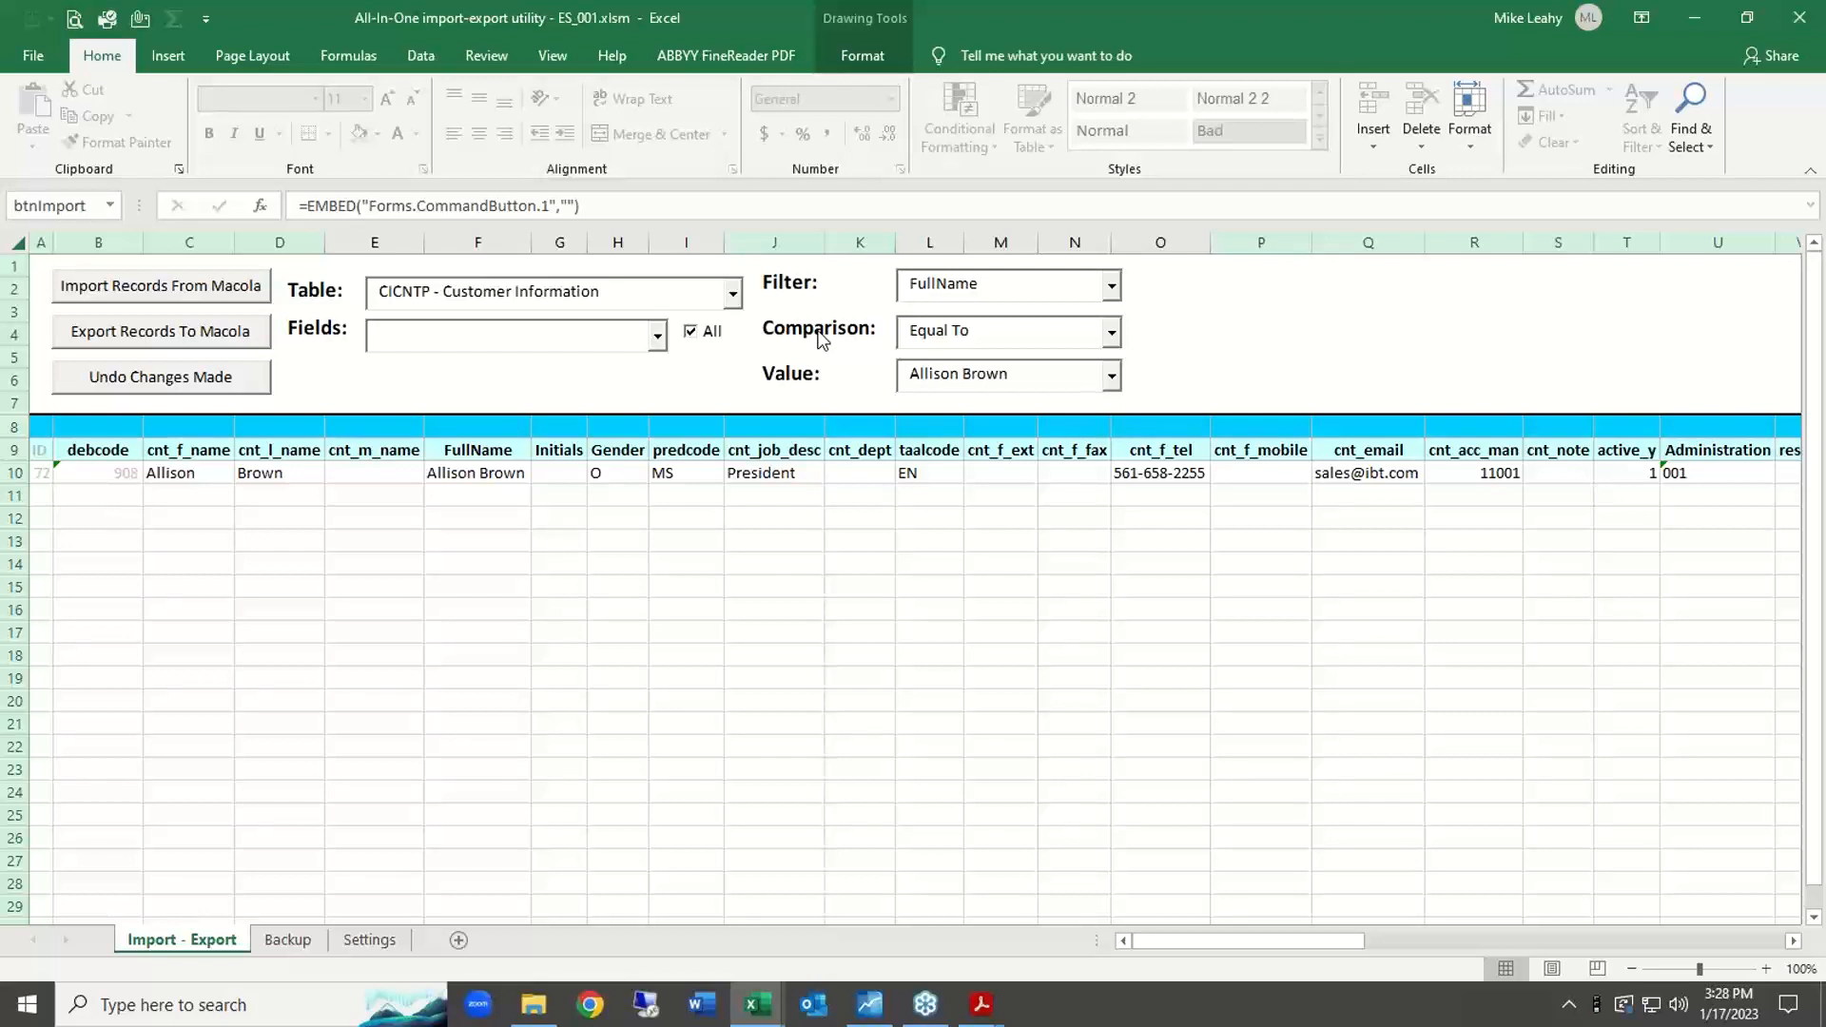
Switch to Acrobat Reader and close only the Macola Customer Price Code File Import/Export Utility document.
key(alt+Tab)
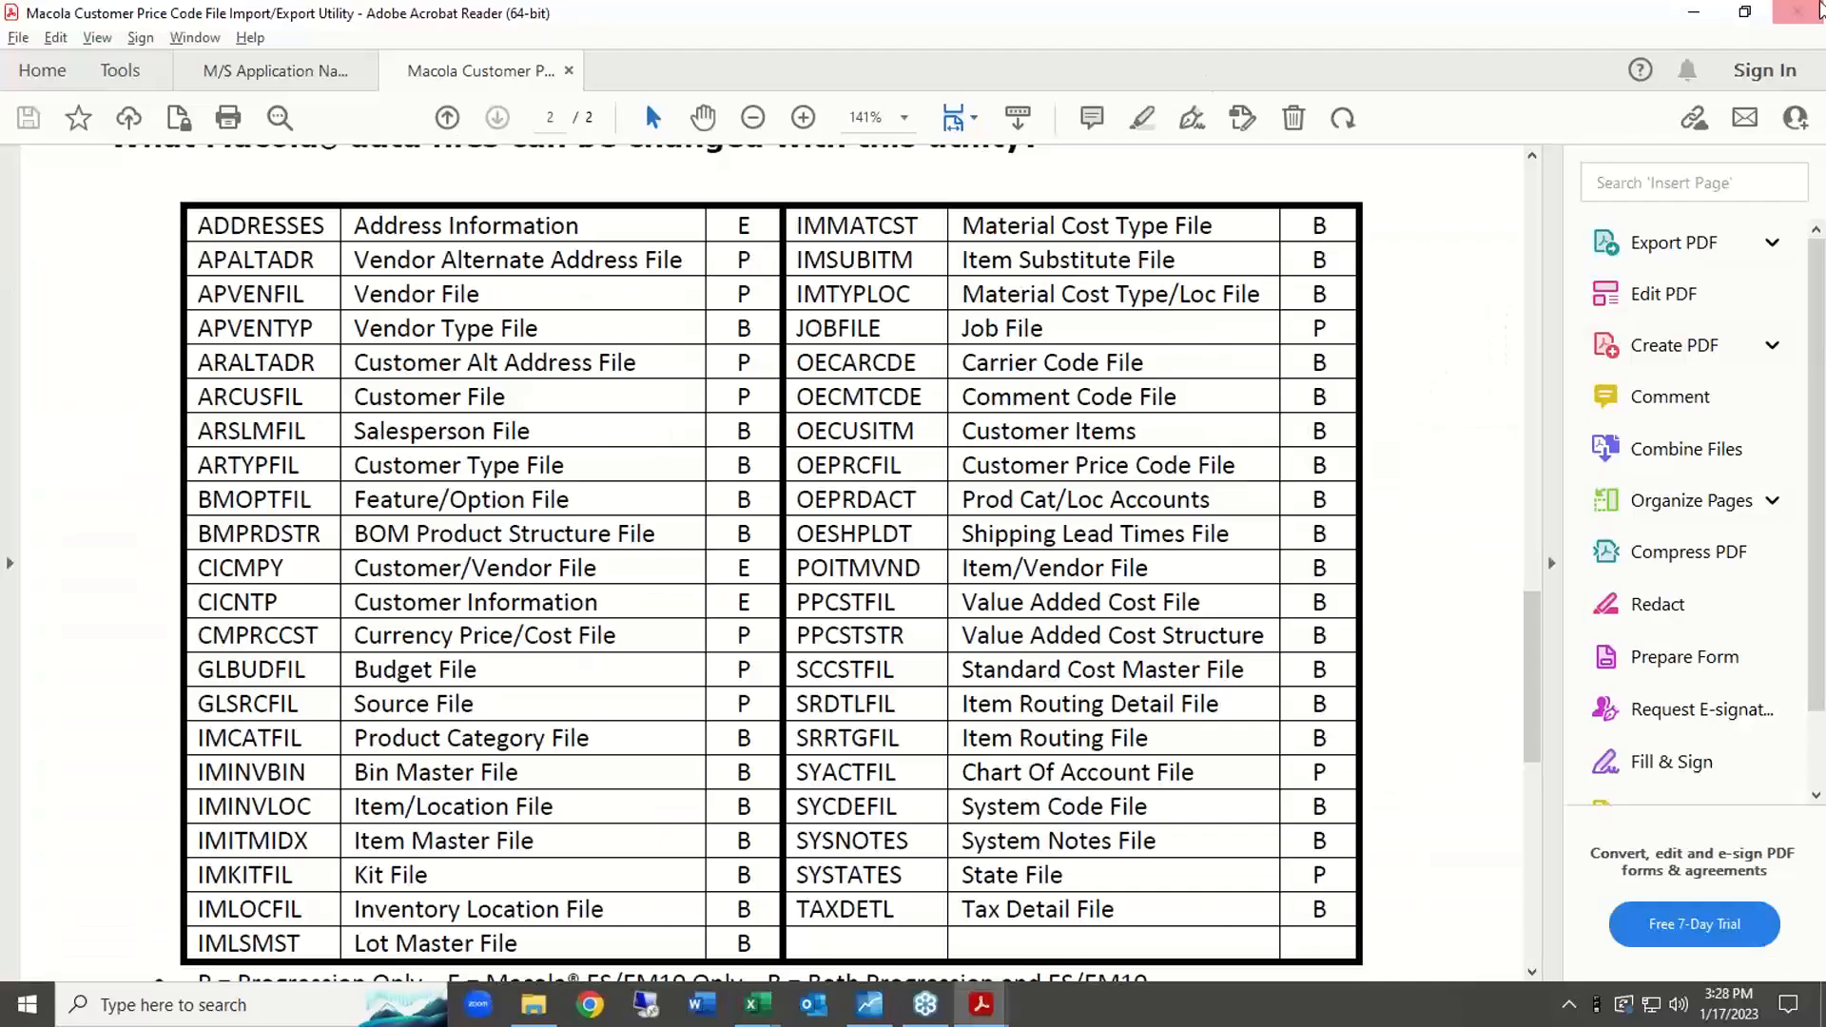
click(1797, 12)
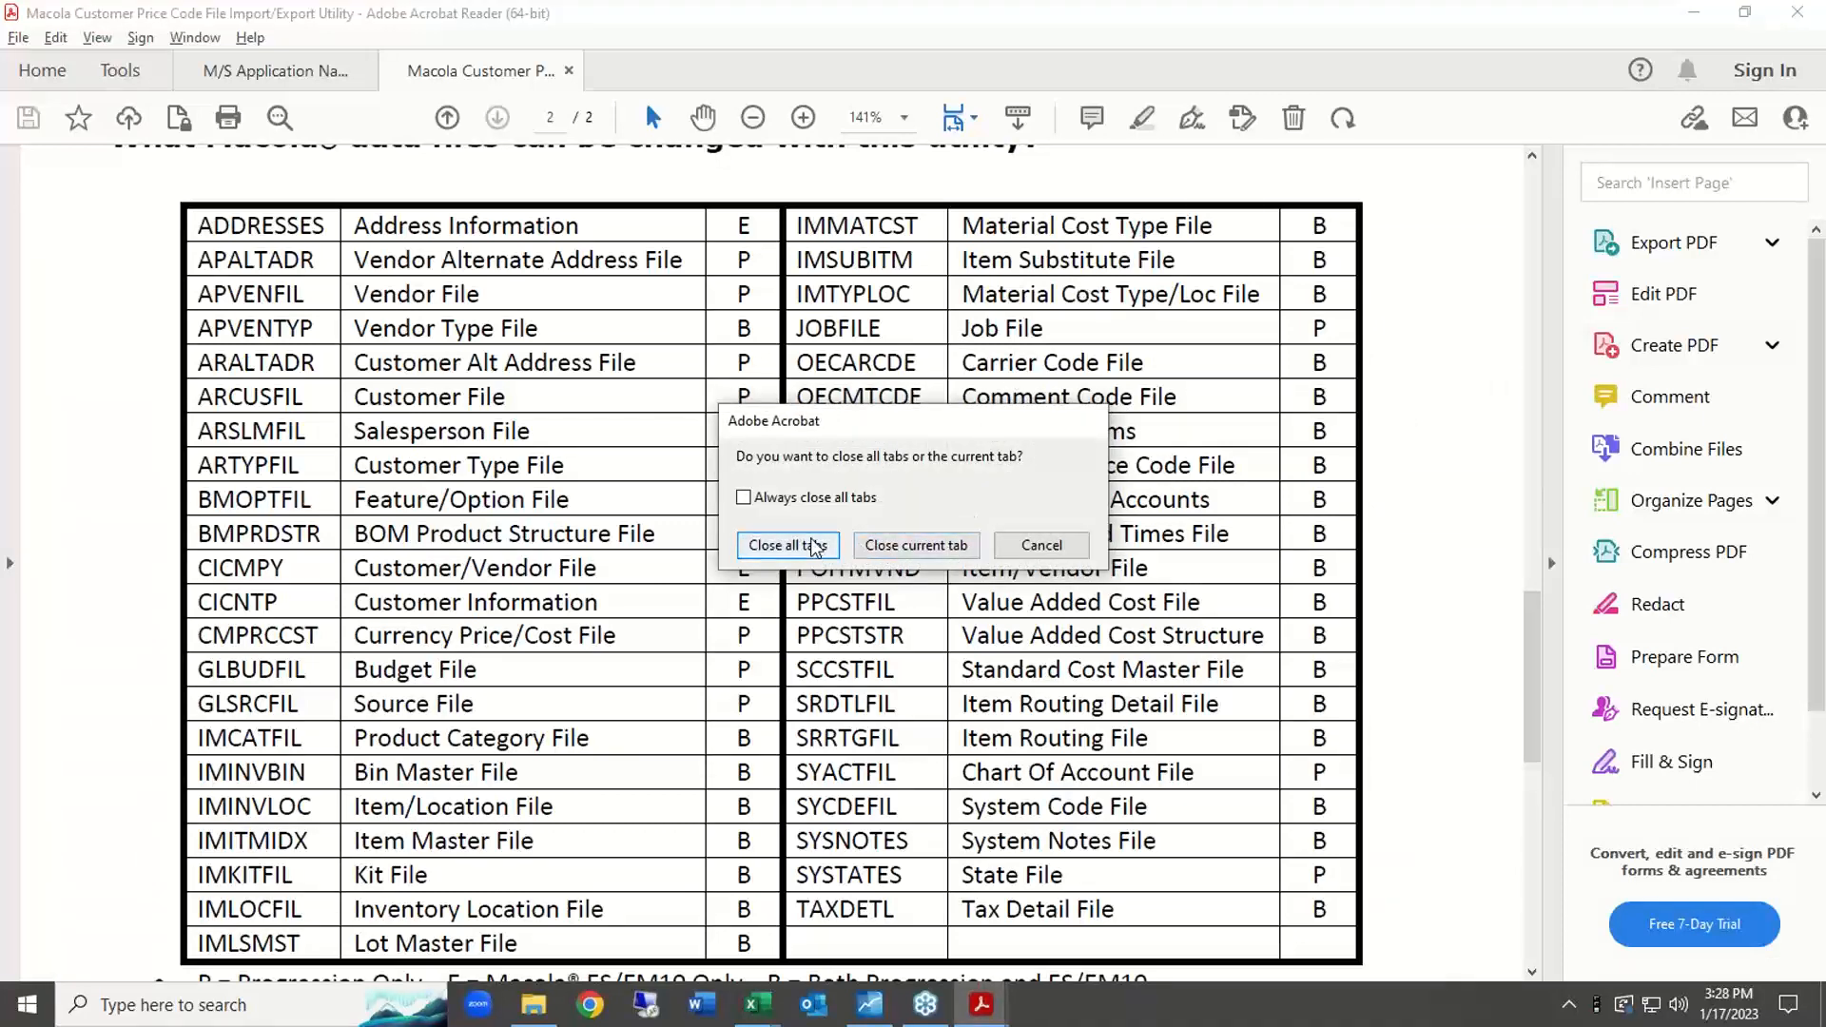
click(911, 545)
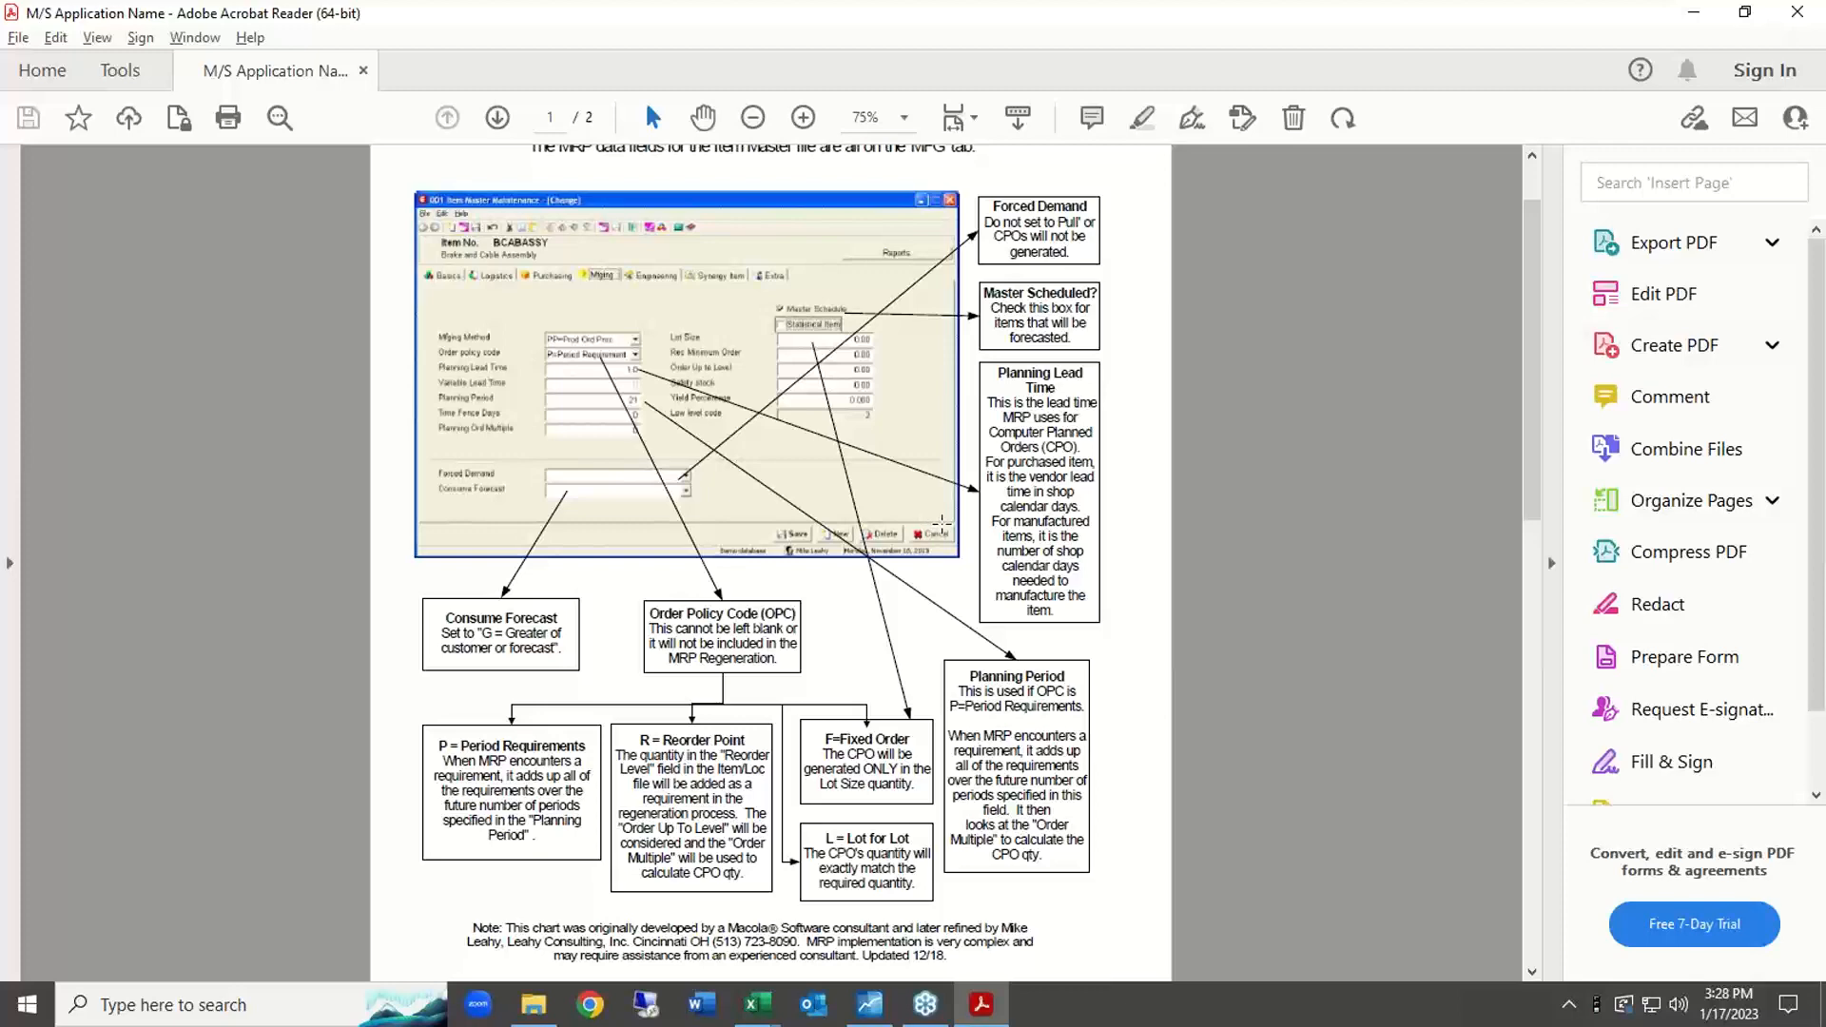
Open the PDF on inventory master file settings critical for MRP from the Items for Jan 17 2023 webinar folder and view its chart.
key(alt+Tab)
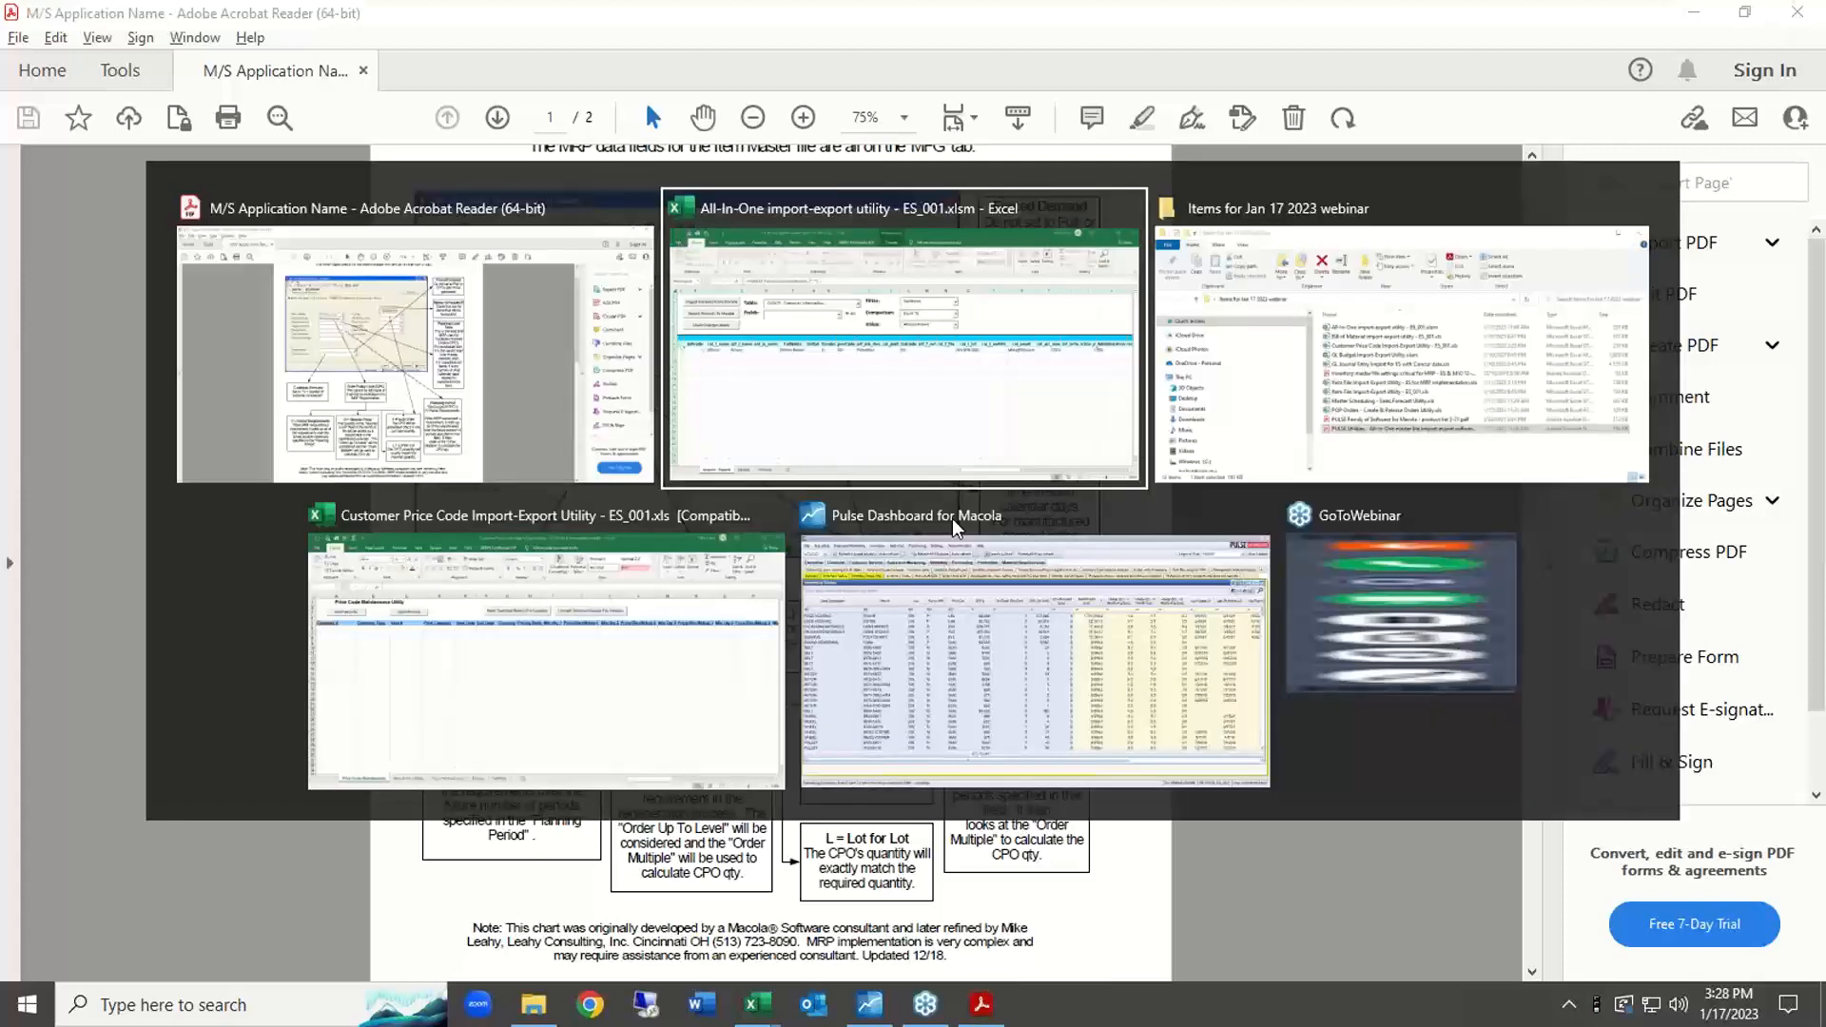
key(alt+Tab)
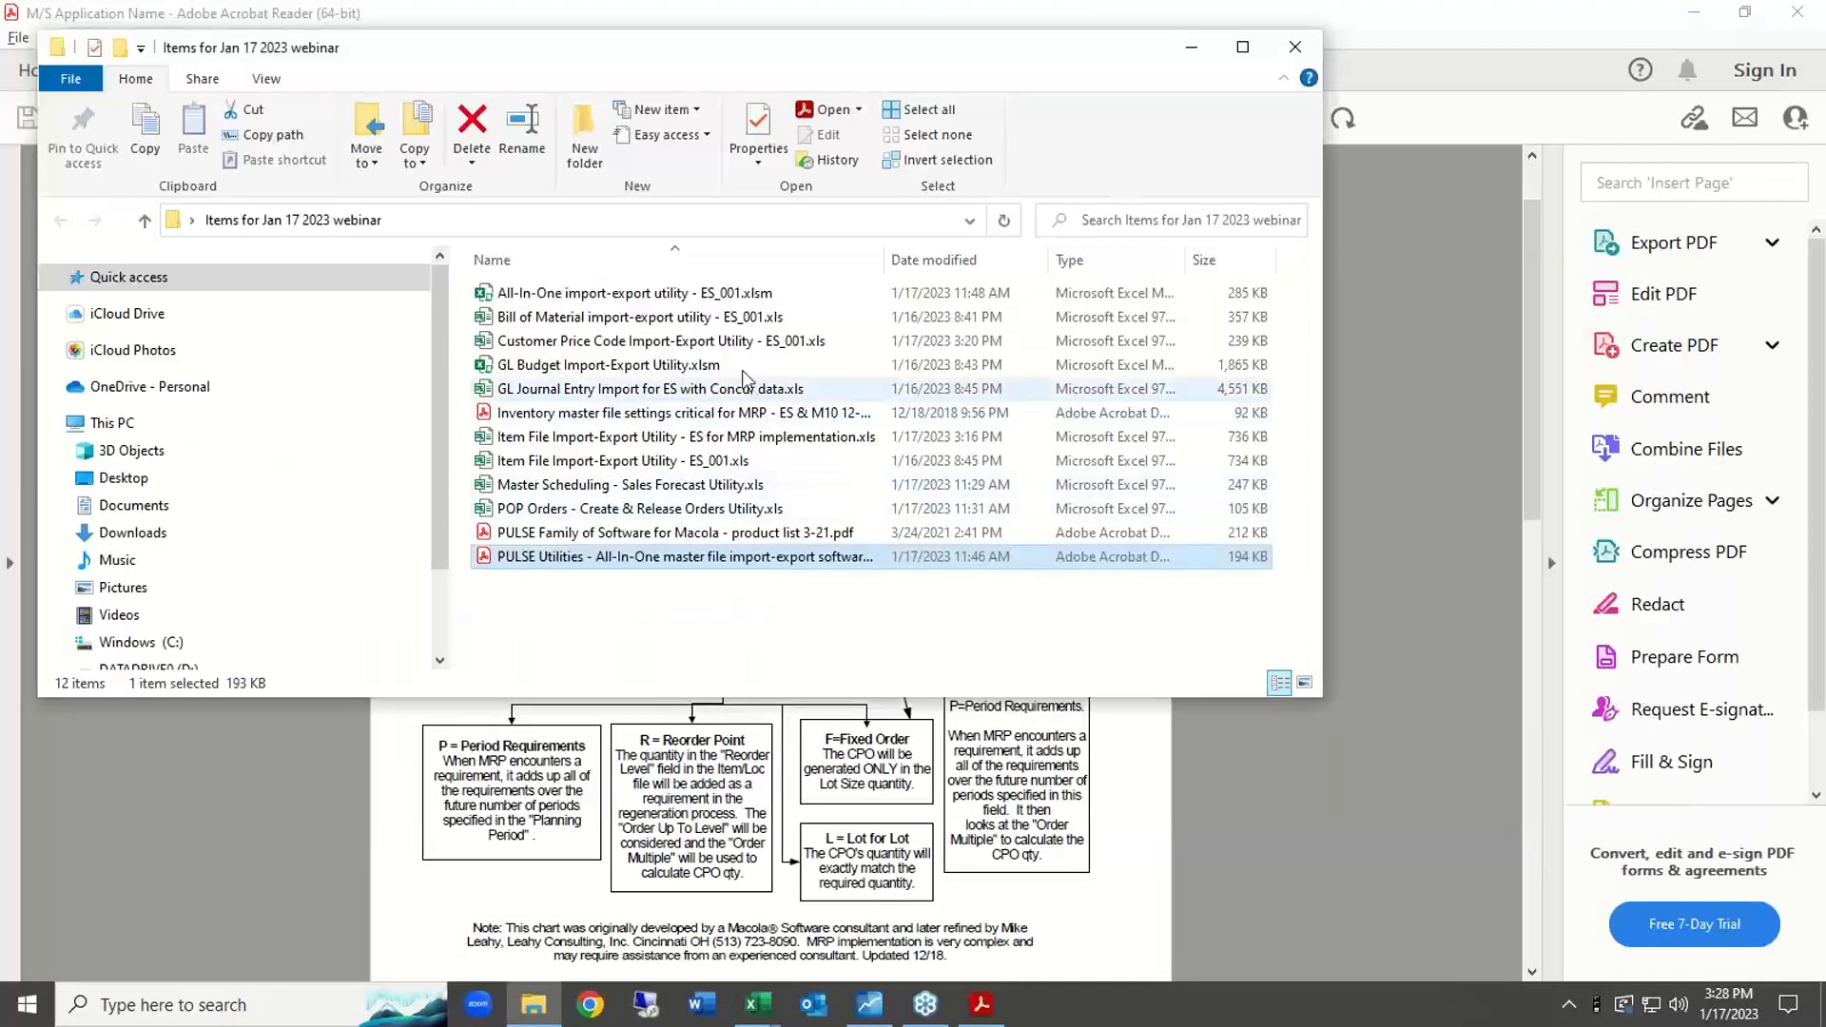
click(638, 418)
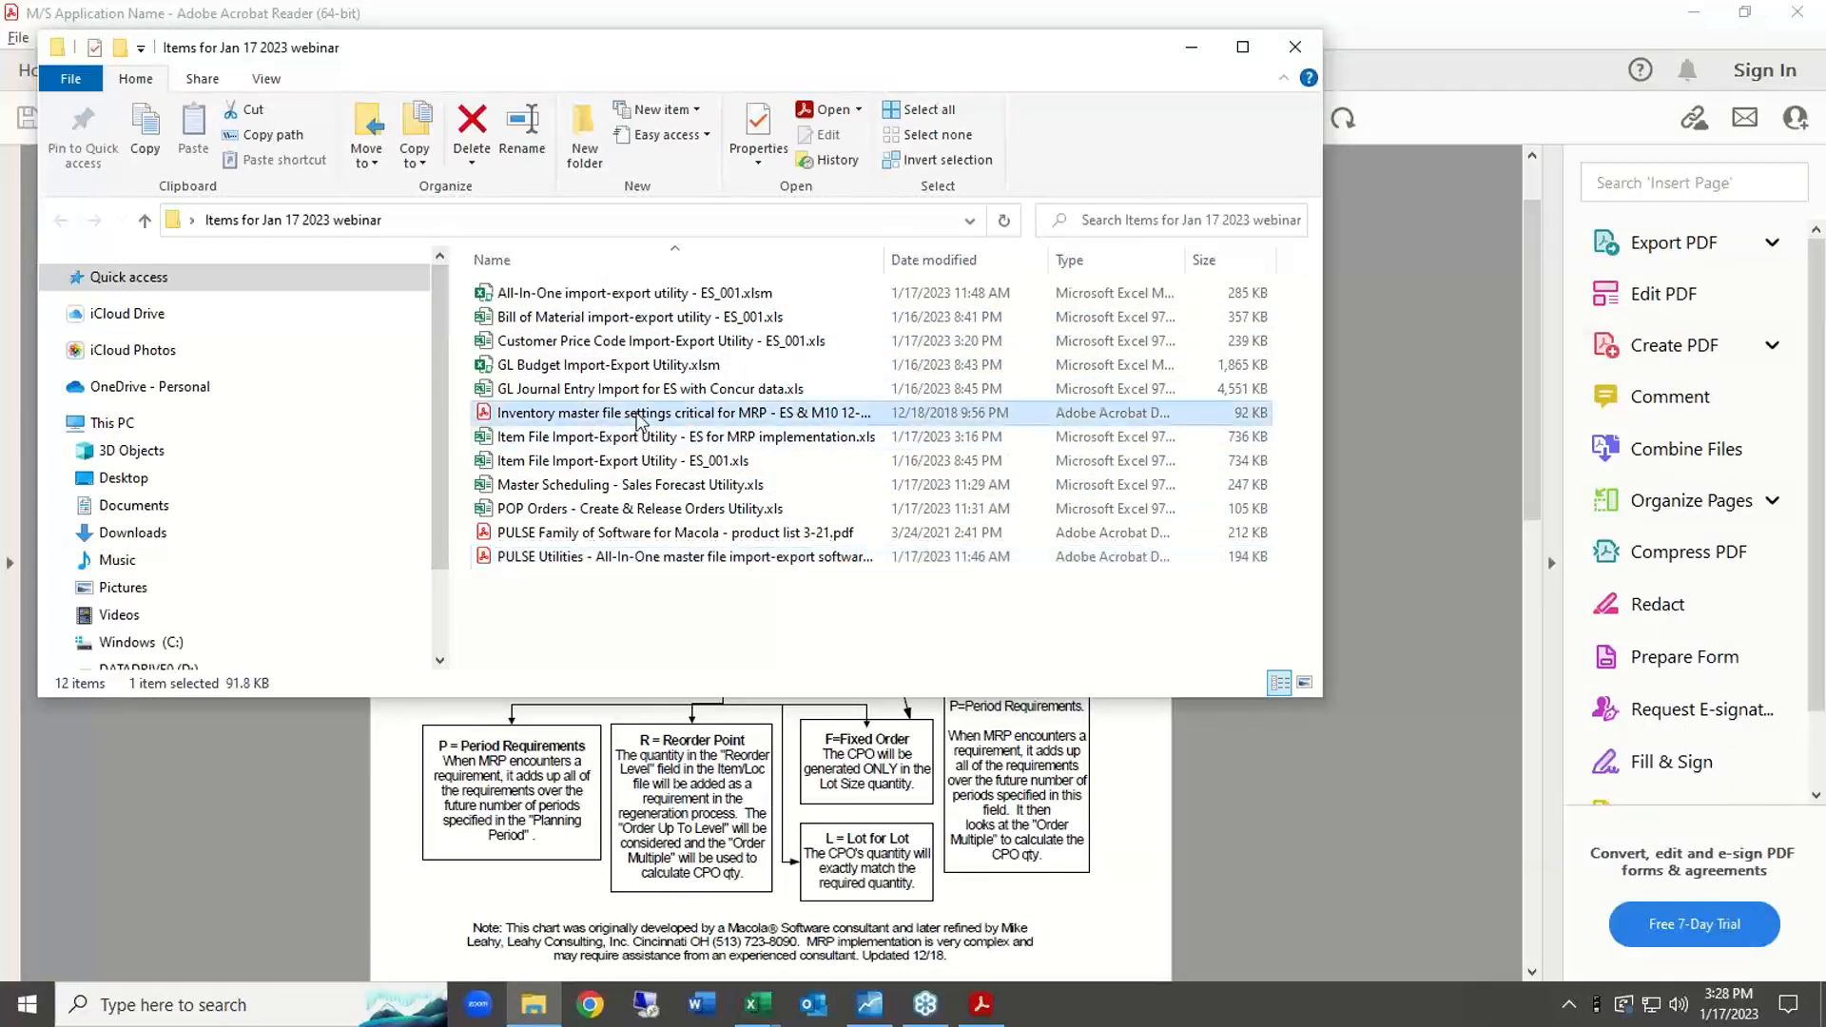
double_click(639, 421)
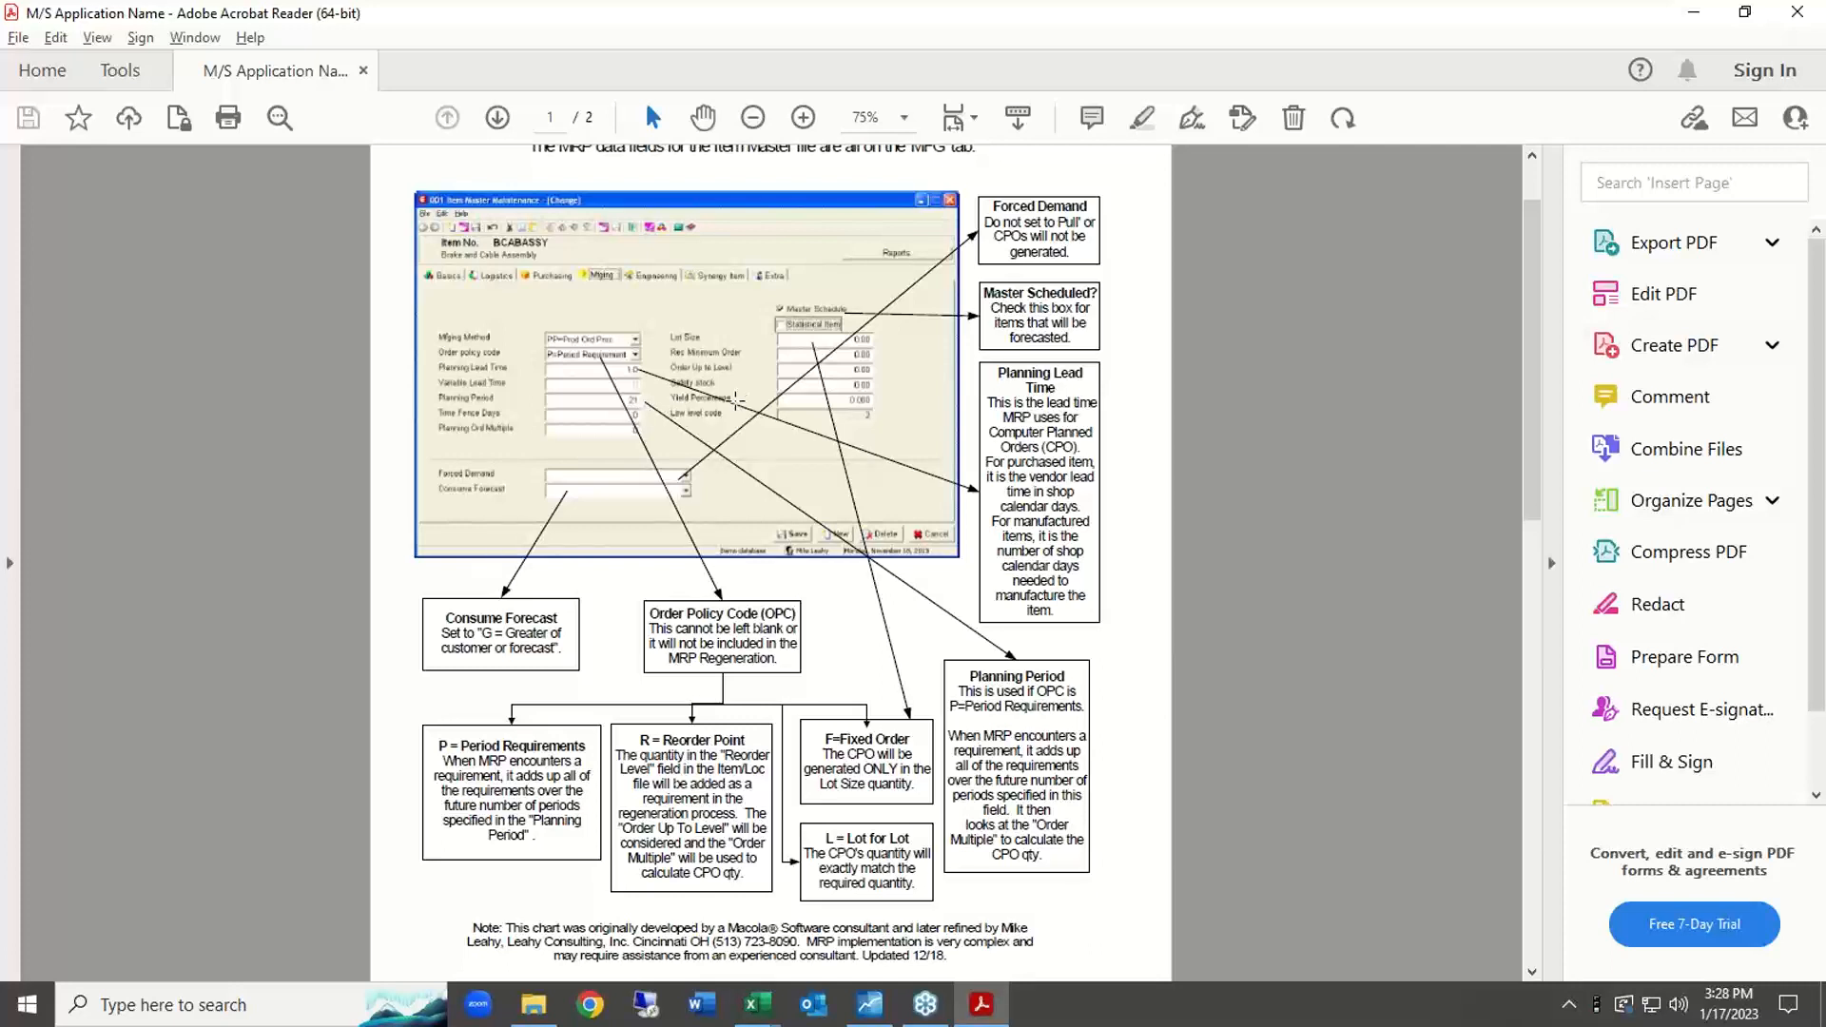
click(738, 393)
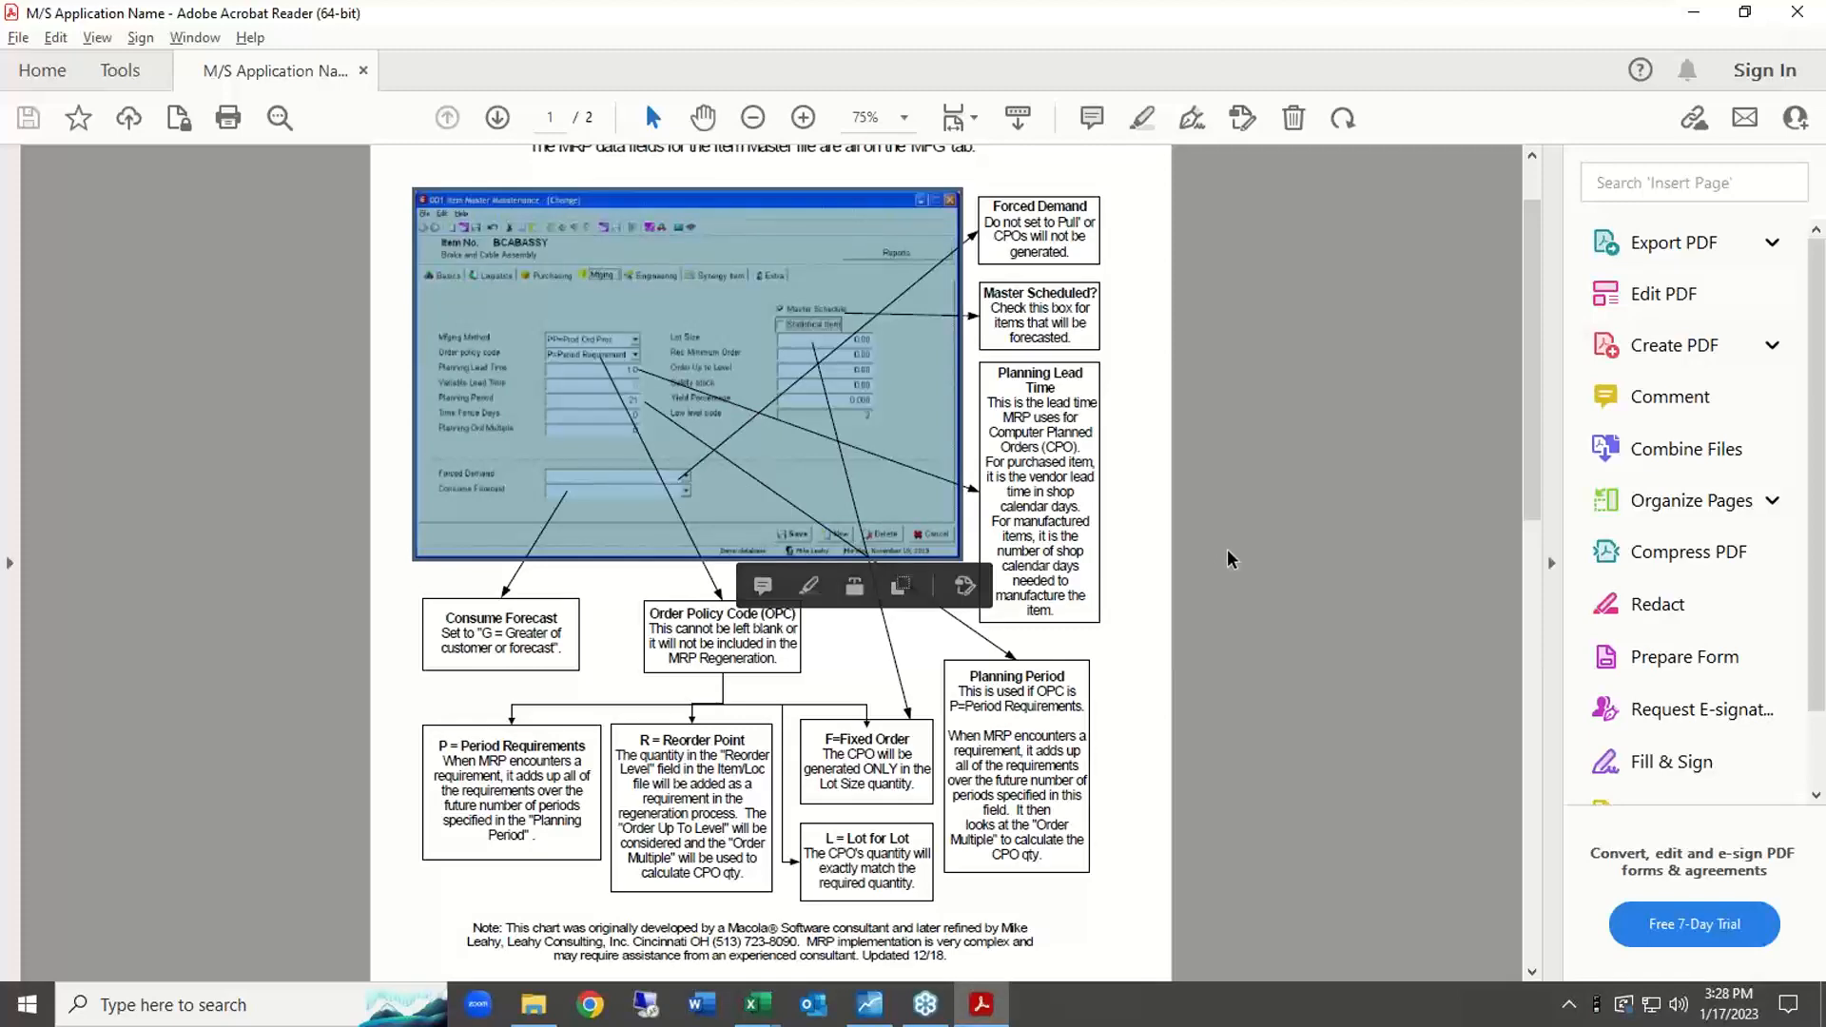
Return to the All-In-One import-export utility in Excel and close the workbook without saving changes.
key(alt+Tab)
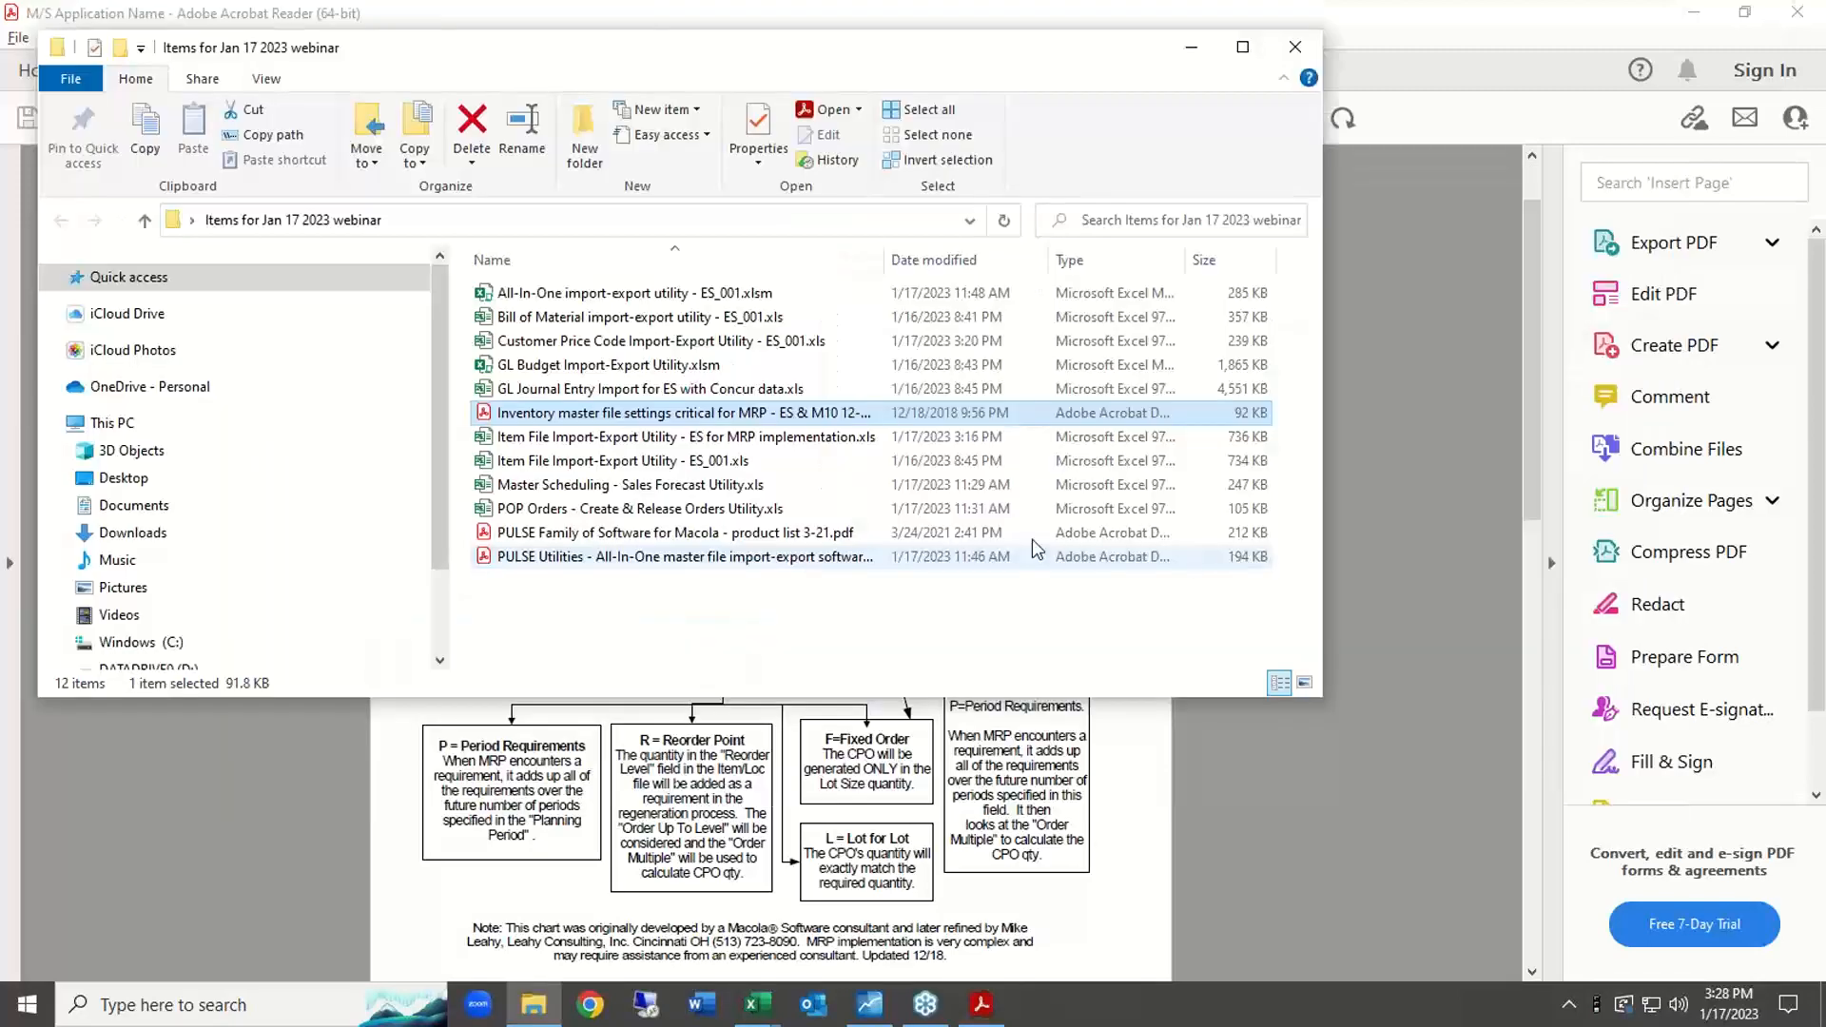
key(alt+Tab)
key(alt+Tab)
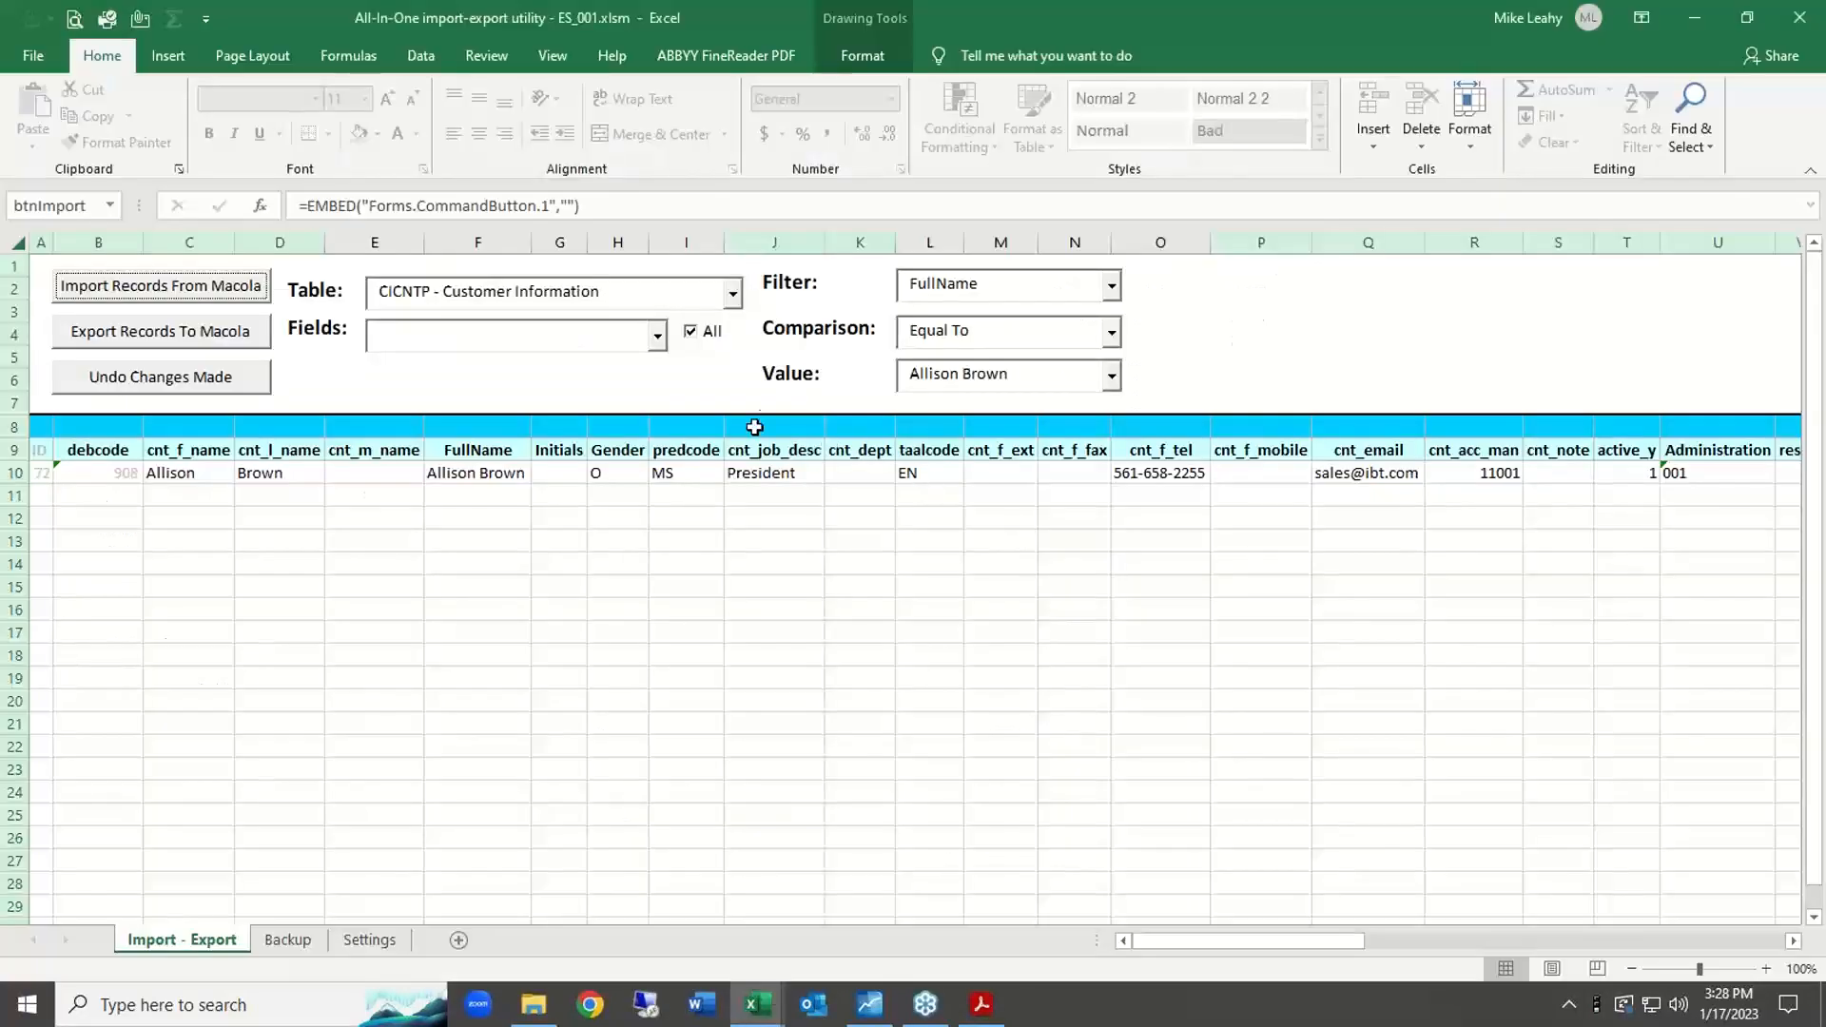
key(ctrl+w)
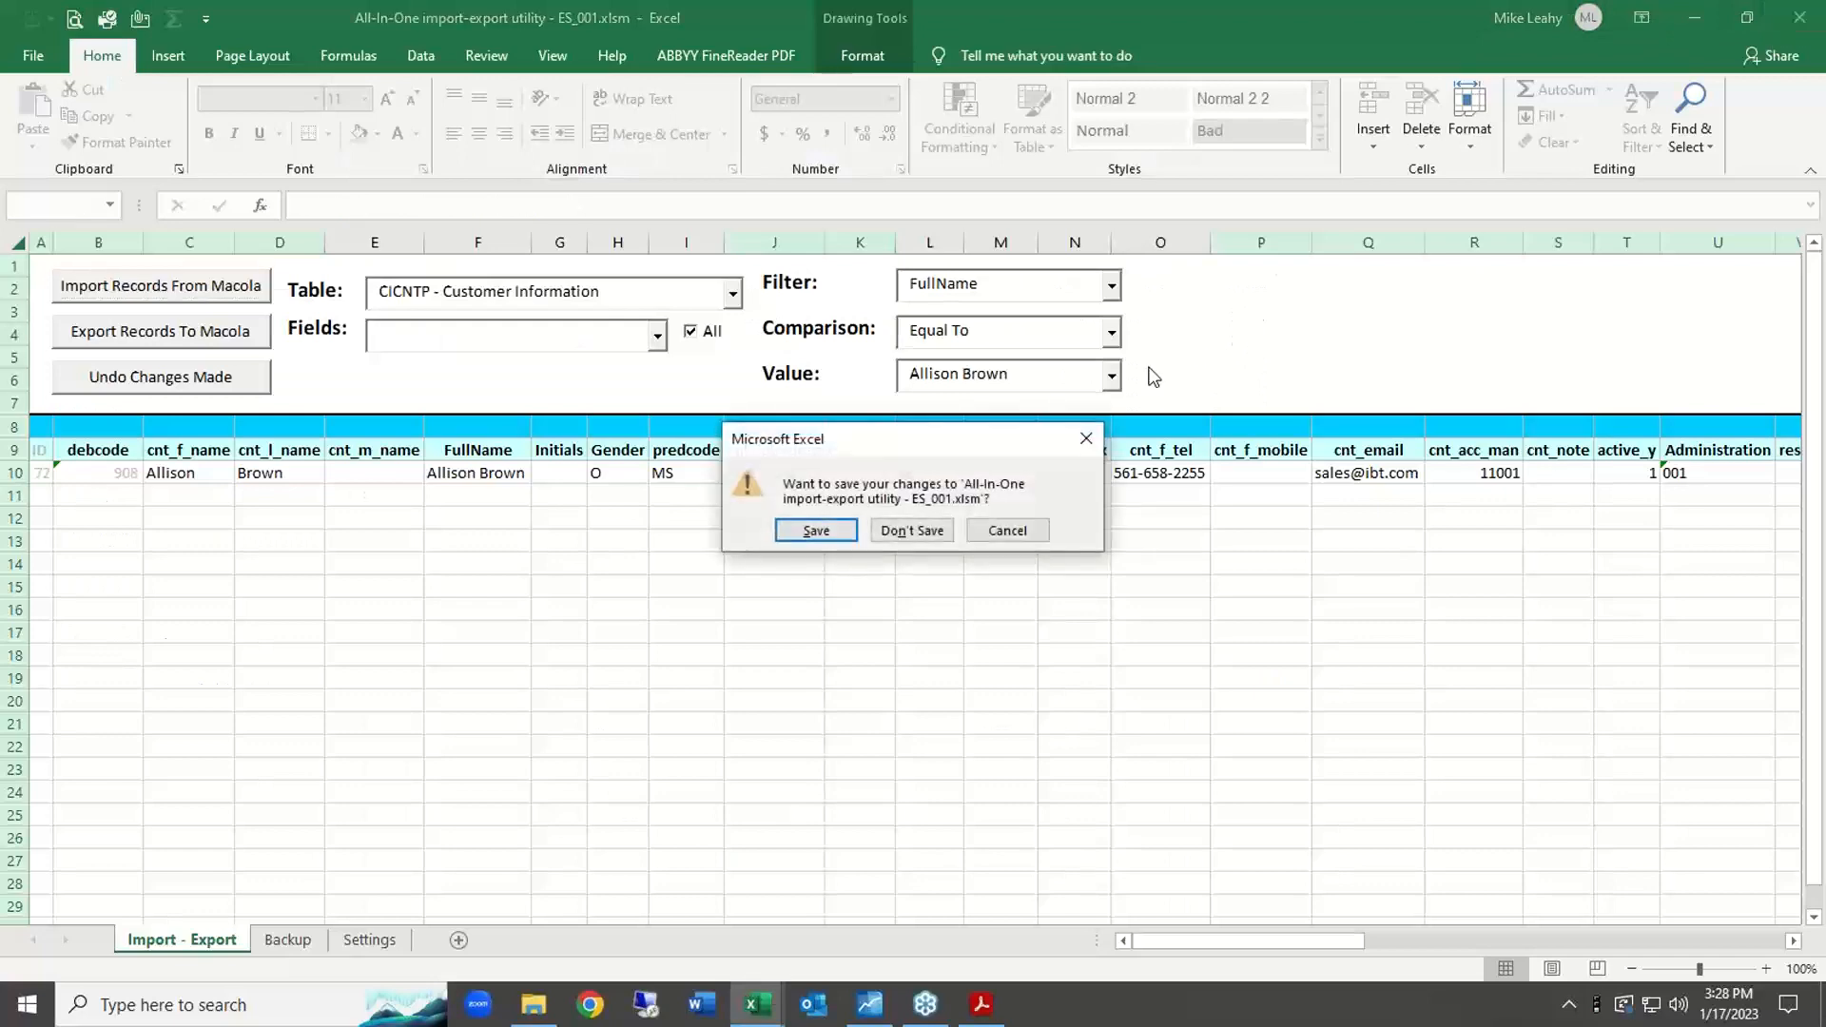
click(905, 530)
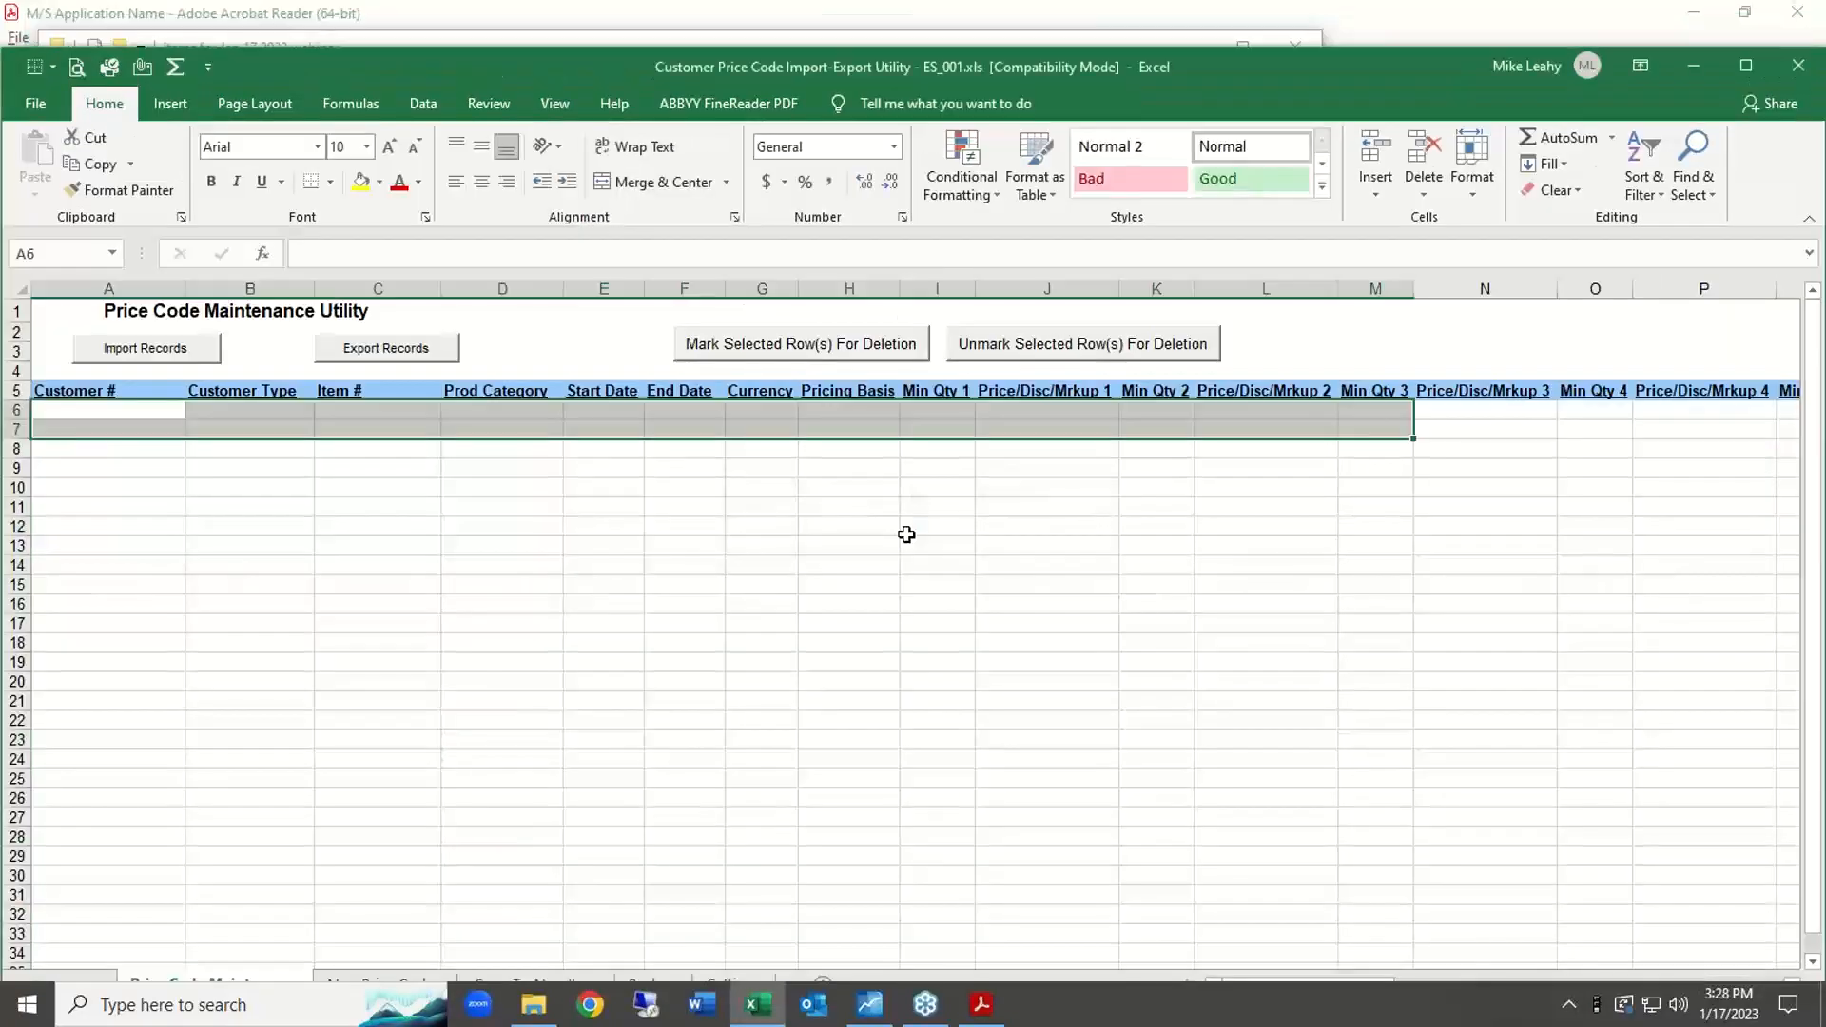
Close the Customer Price Code Import-Export Utility workbook without saving changes.
key(alt)
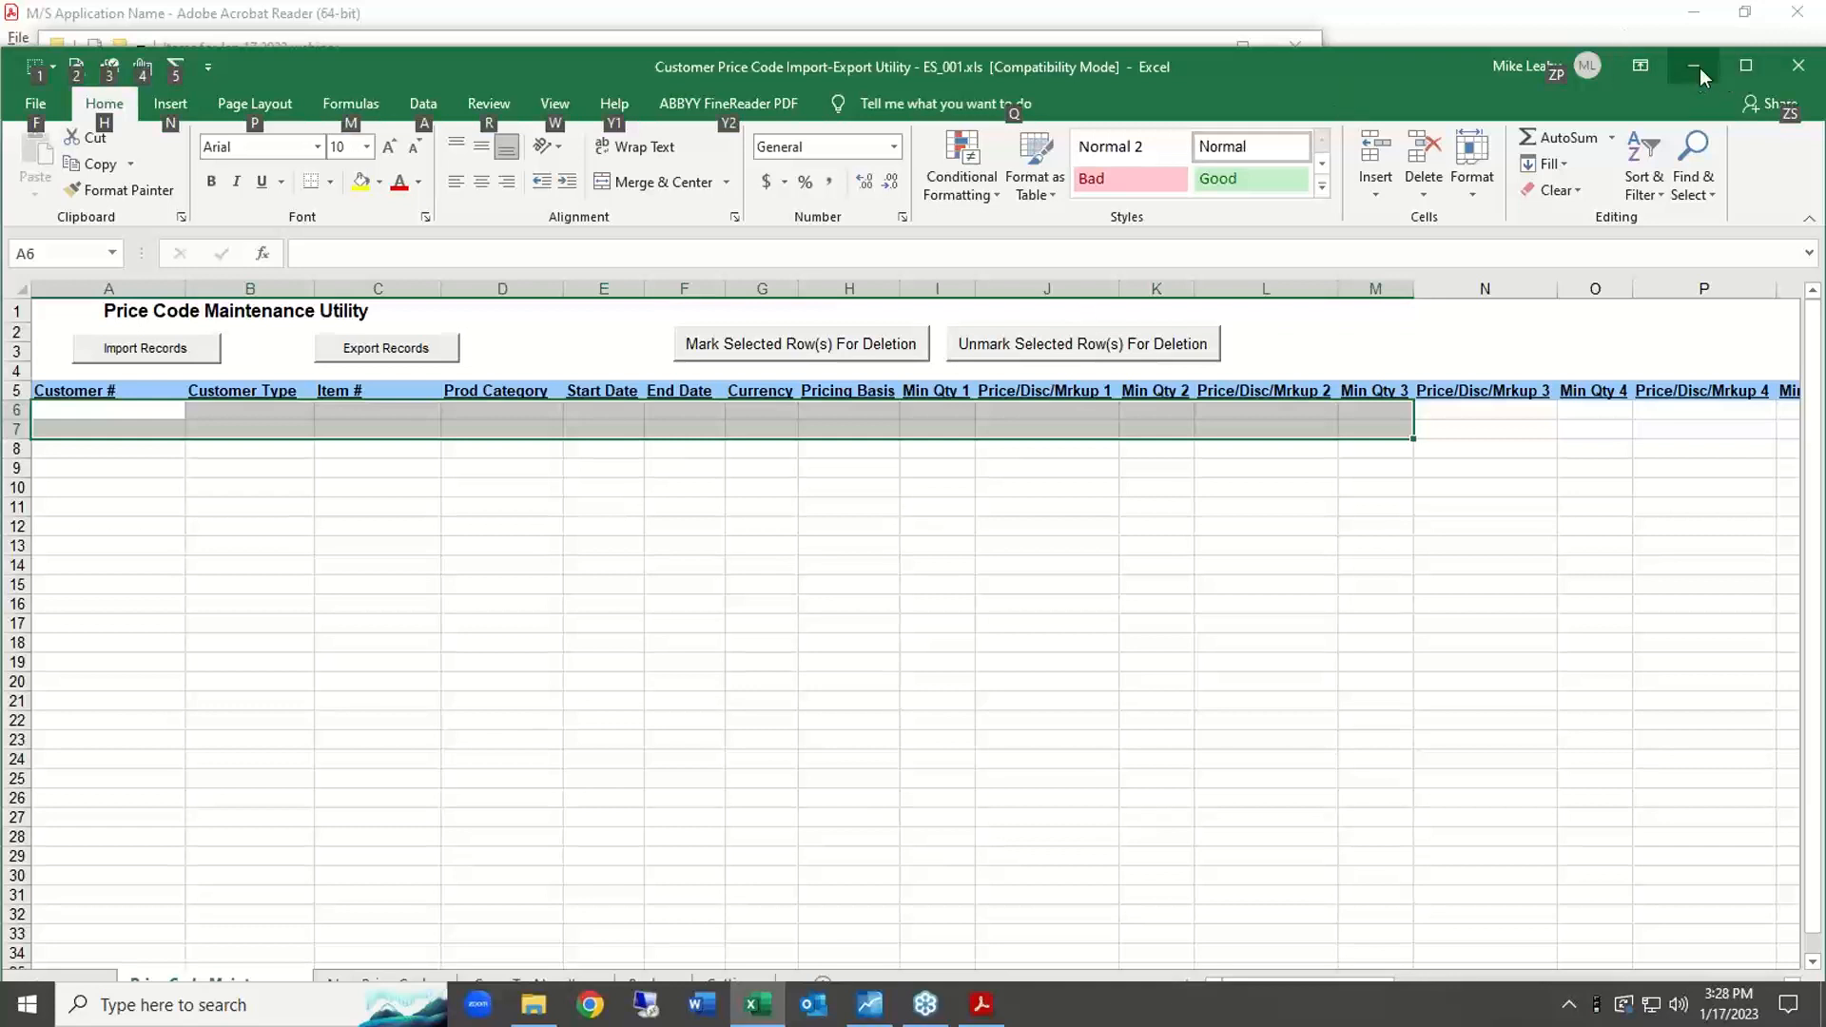
click(1799, 67)
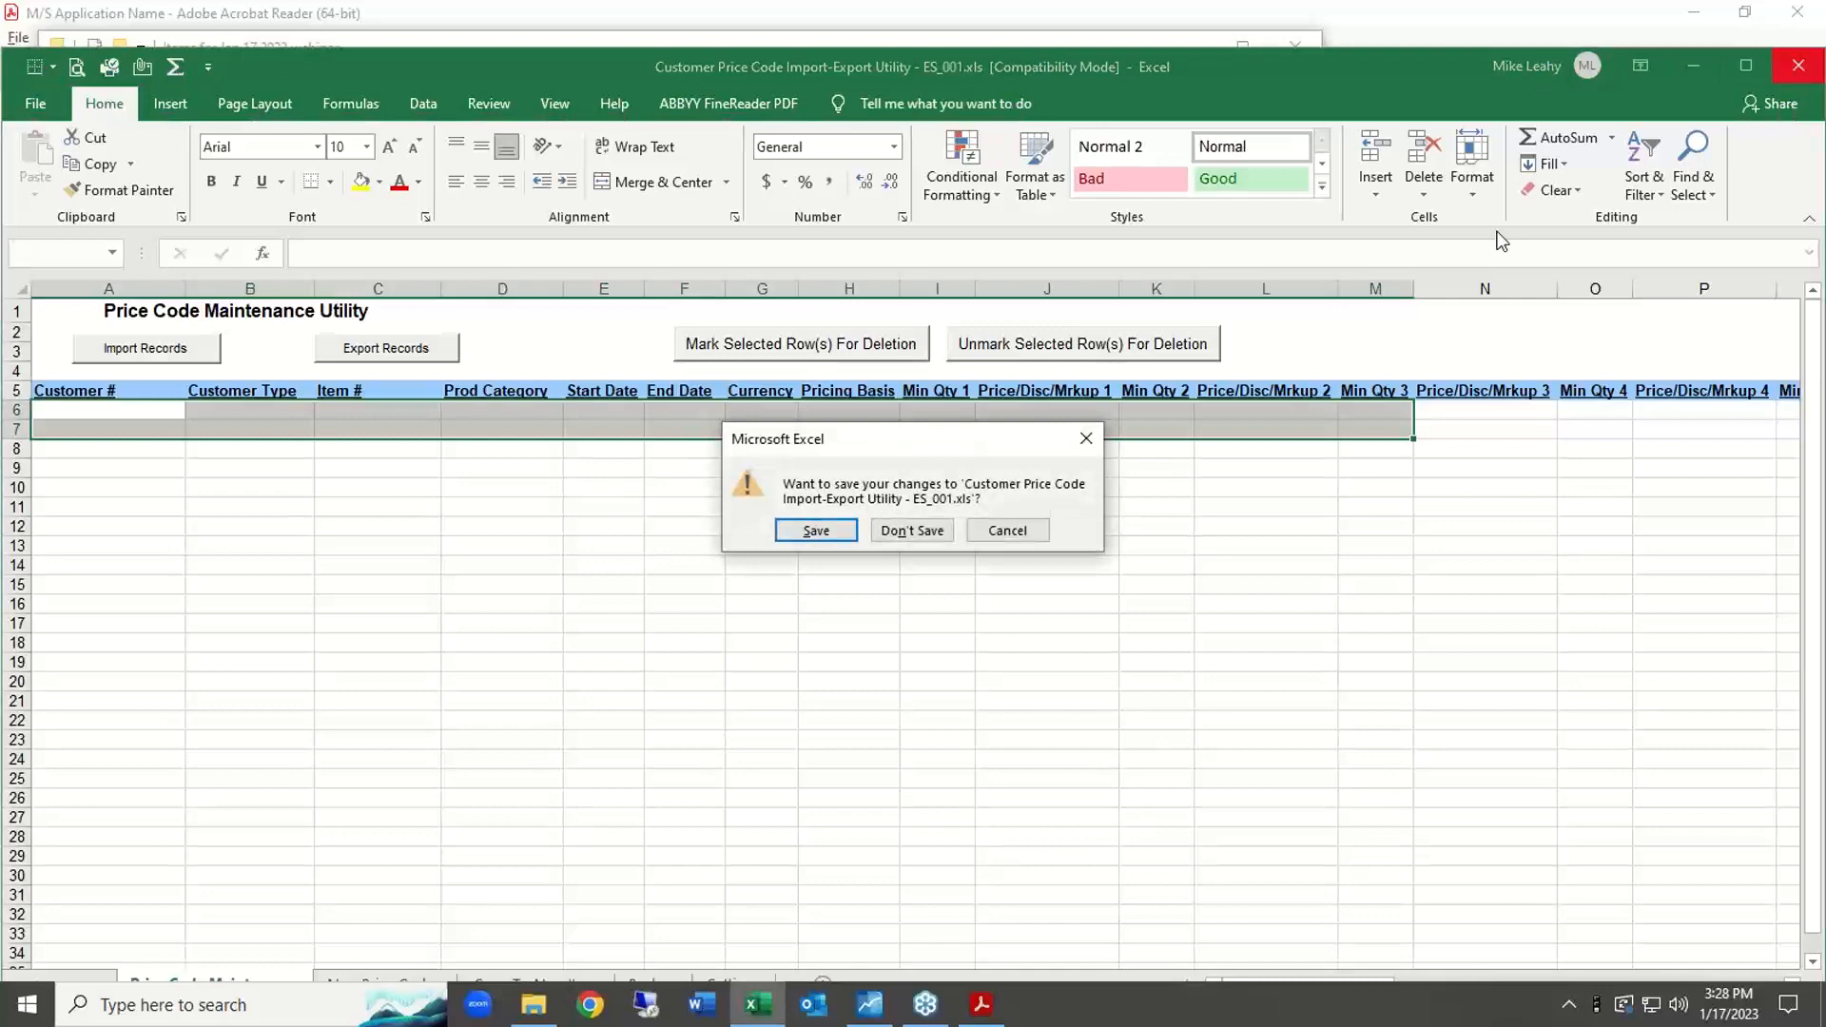
click(888, 530)
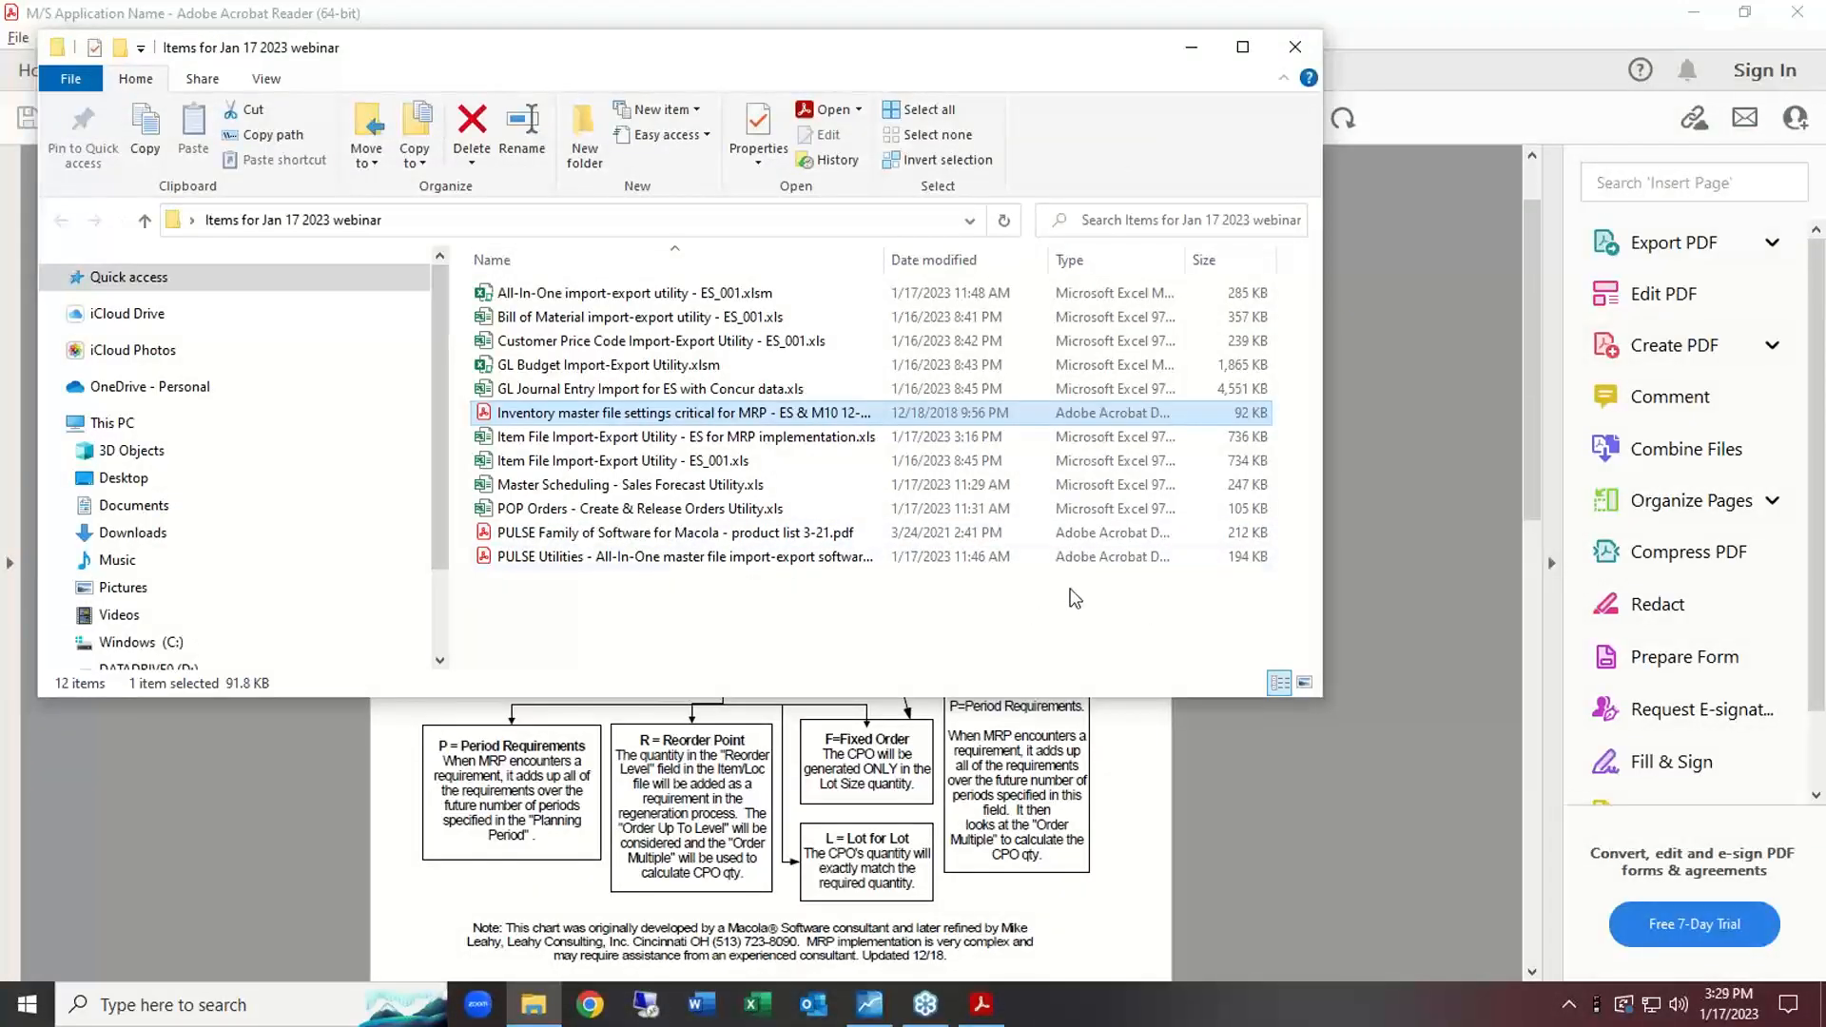
View the MRP inventory settings PDF again and open Item File Import-Export Utility - ES for MRP implementation.xls from the webinar folder.
double_click(769, 414)
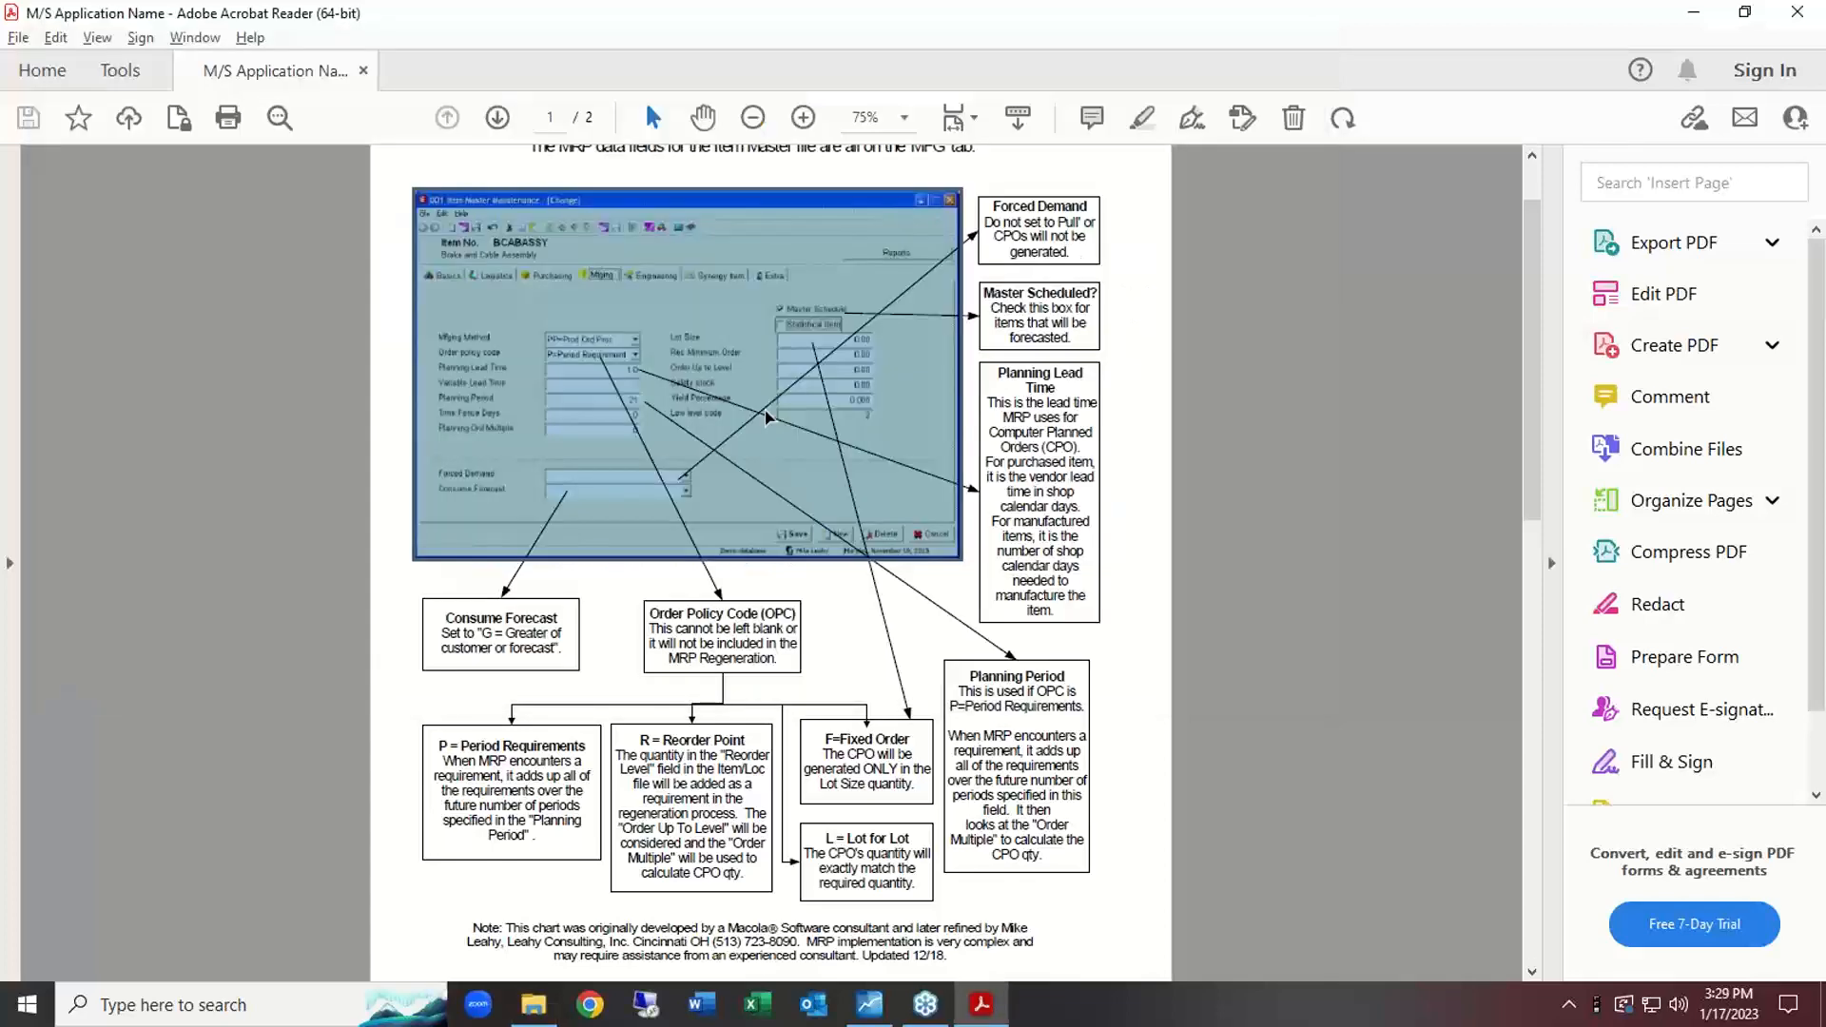
key(alt+Tab)
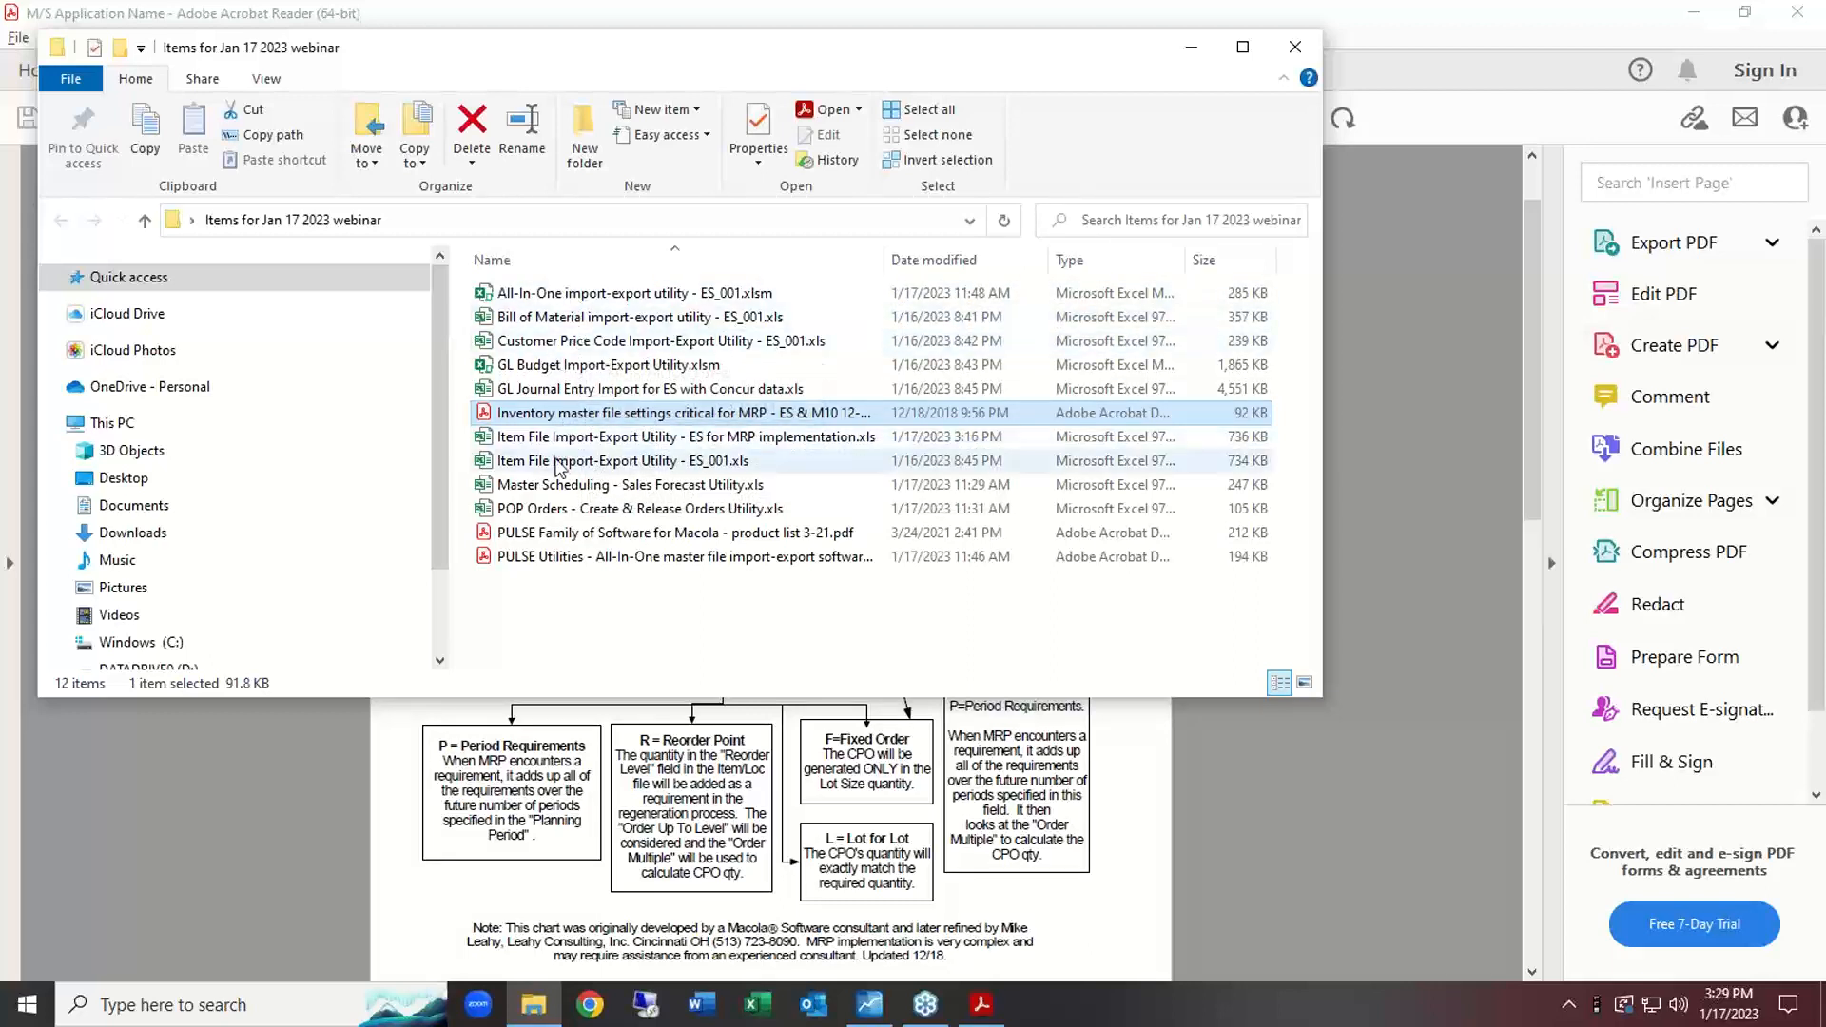
double_click(567, 438)
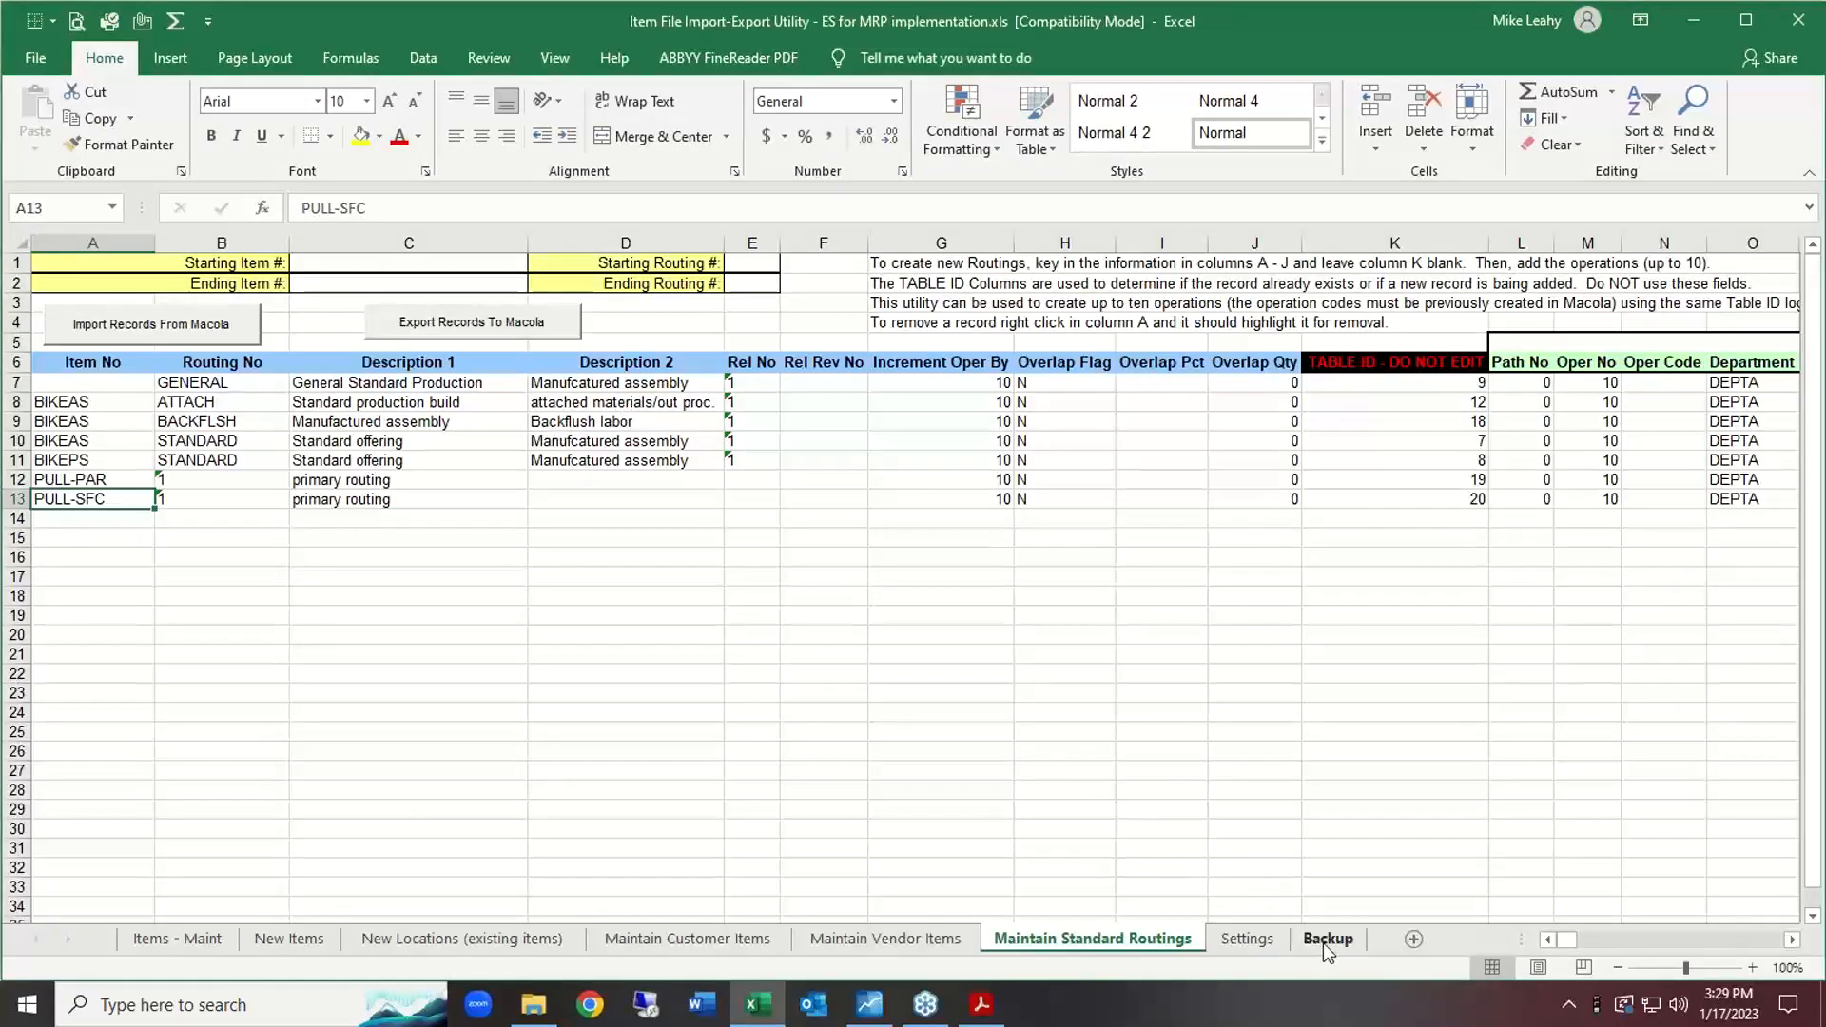
Examine the item records and planning fields on the item file utility's Backup sheet.
click(1327, 943)
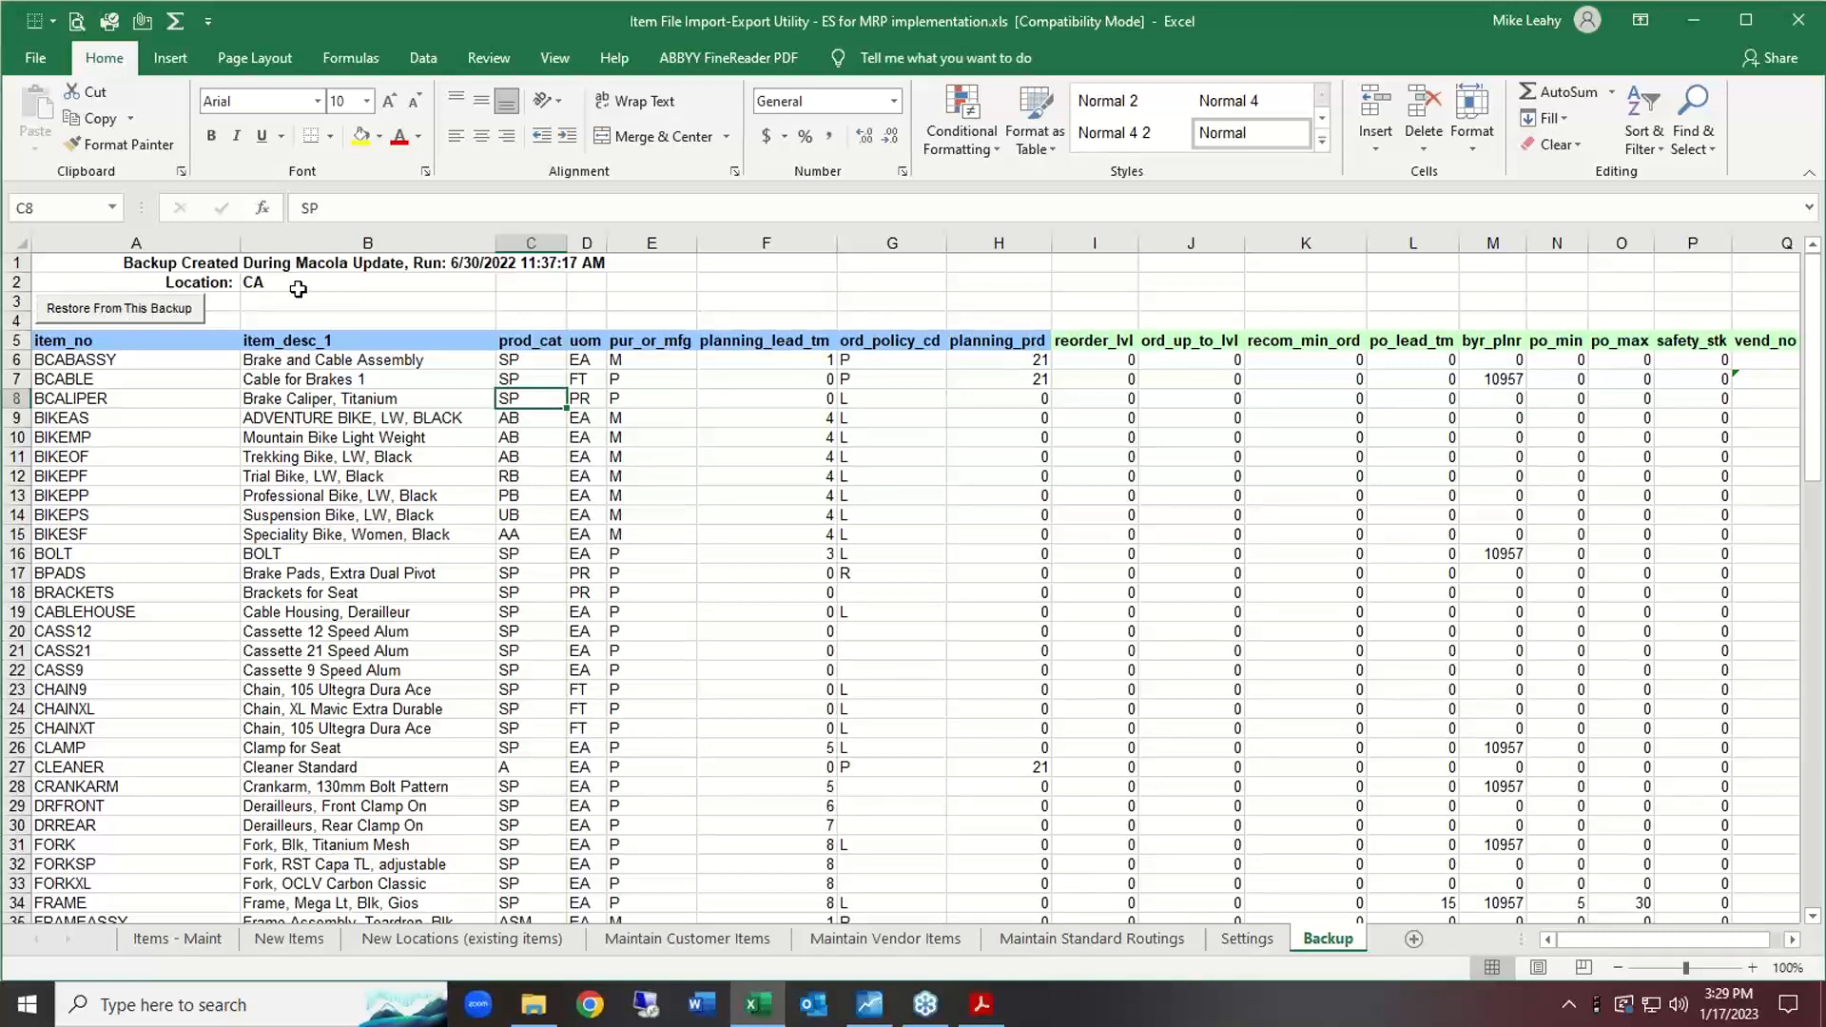
scroll(1020, 500, down, 20)
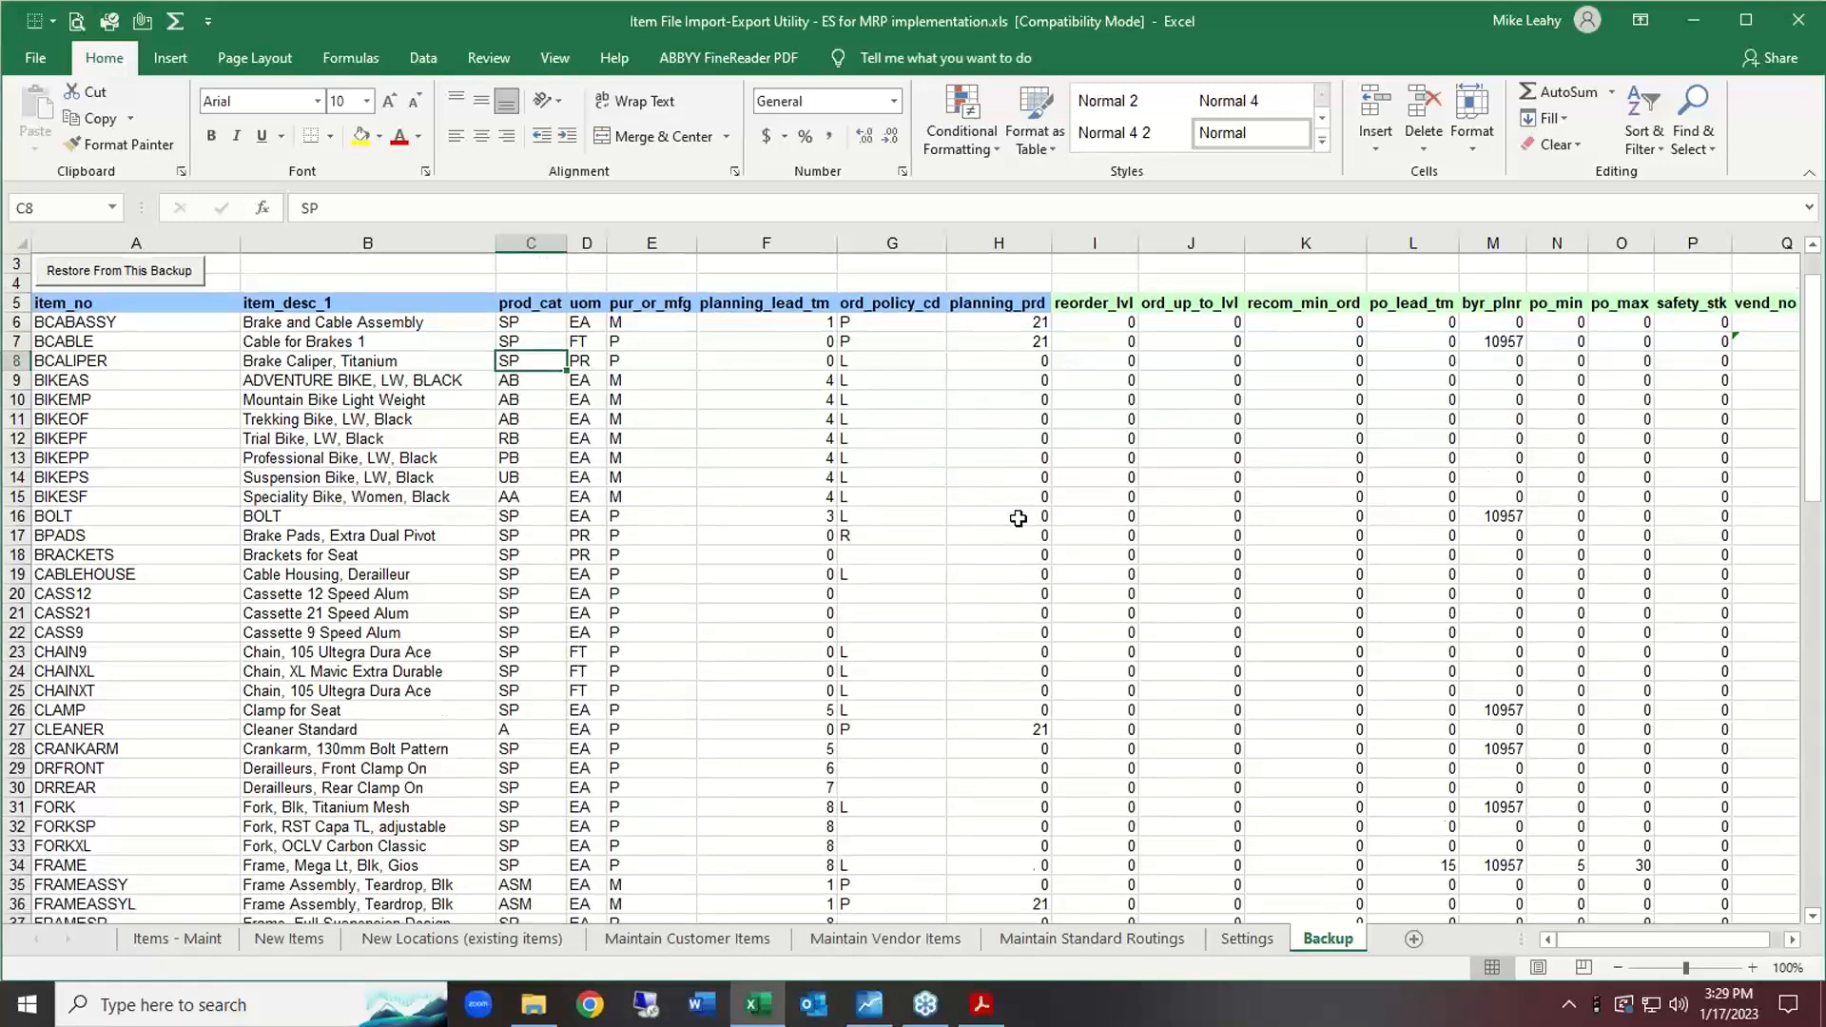
scroll(1023, 547, up, 20)
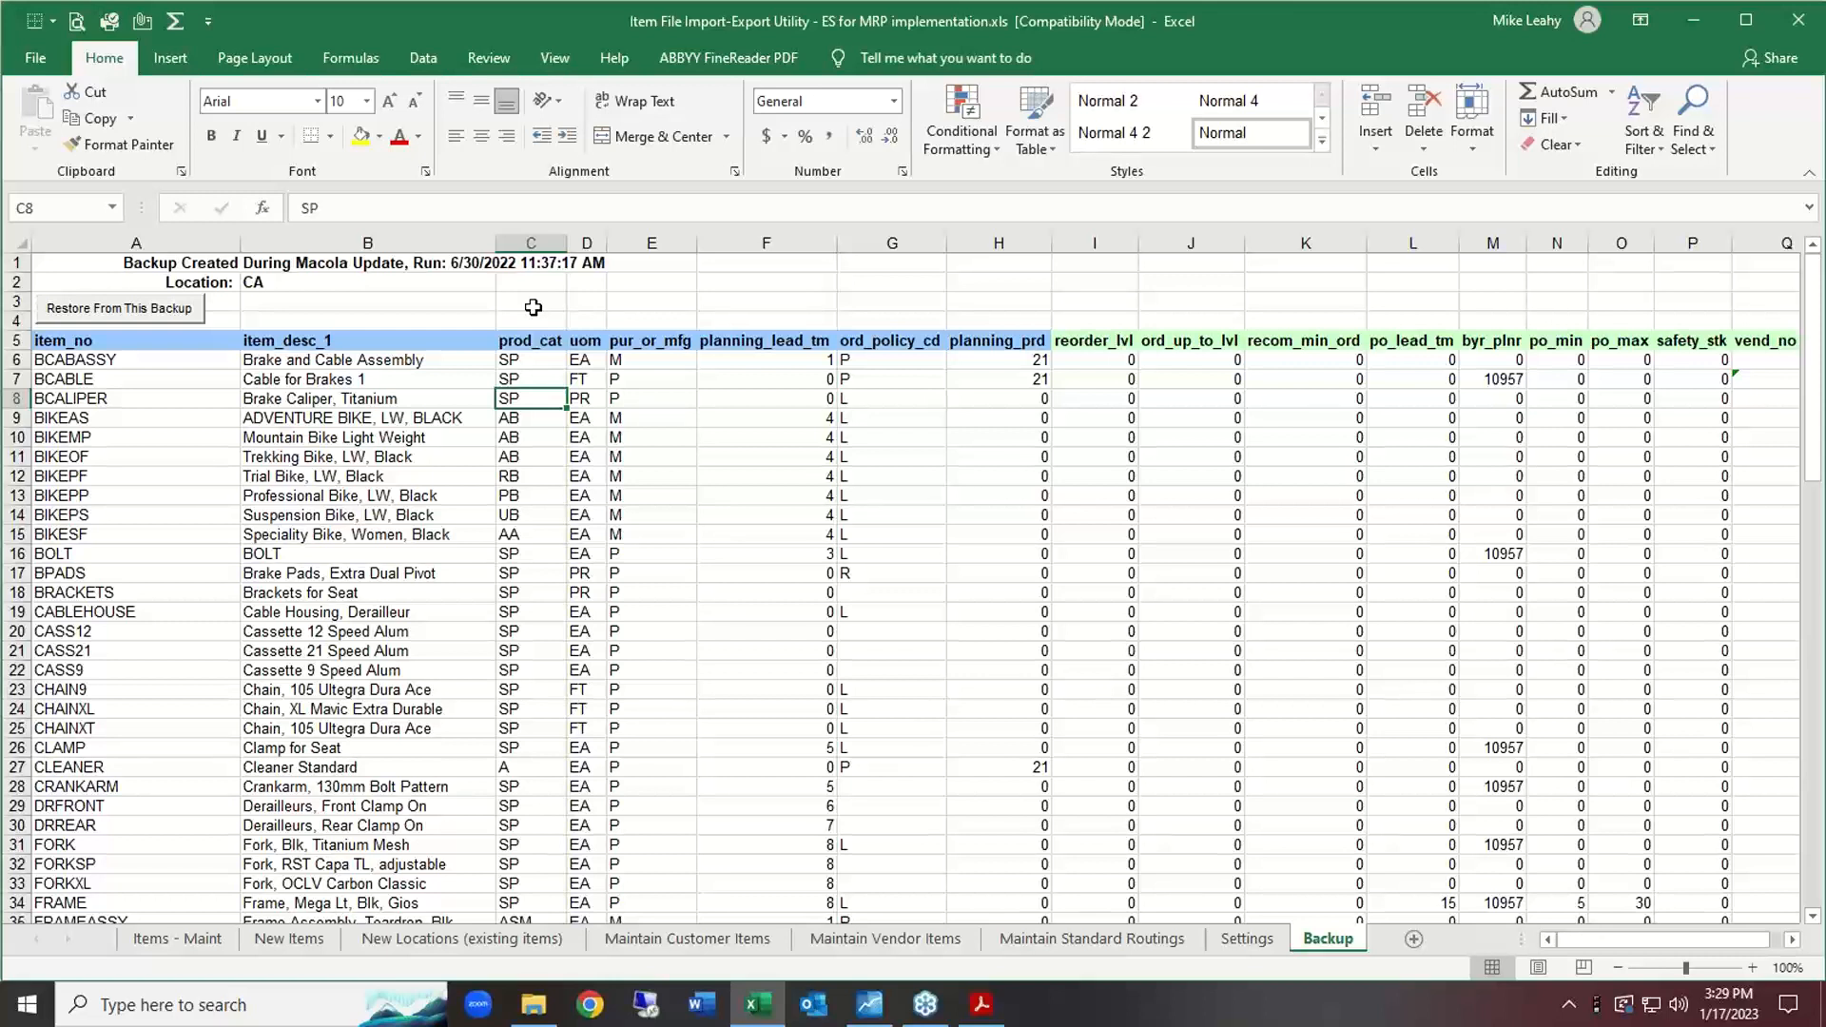
Open GL Budget Import-Export Utility.xlsm from the webinar folder and enable its editing and active content.
key(alt+Tab)
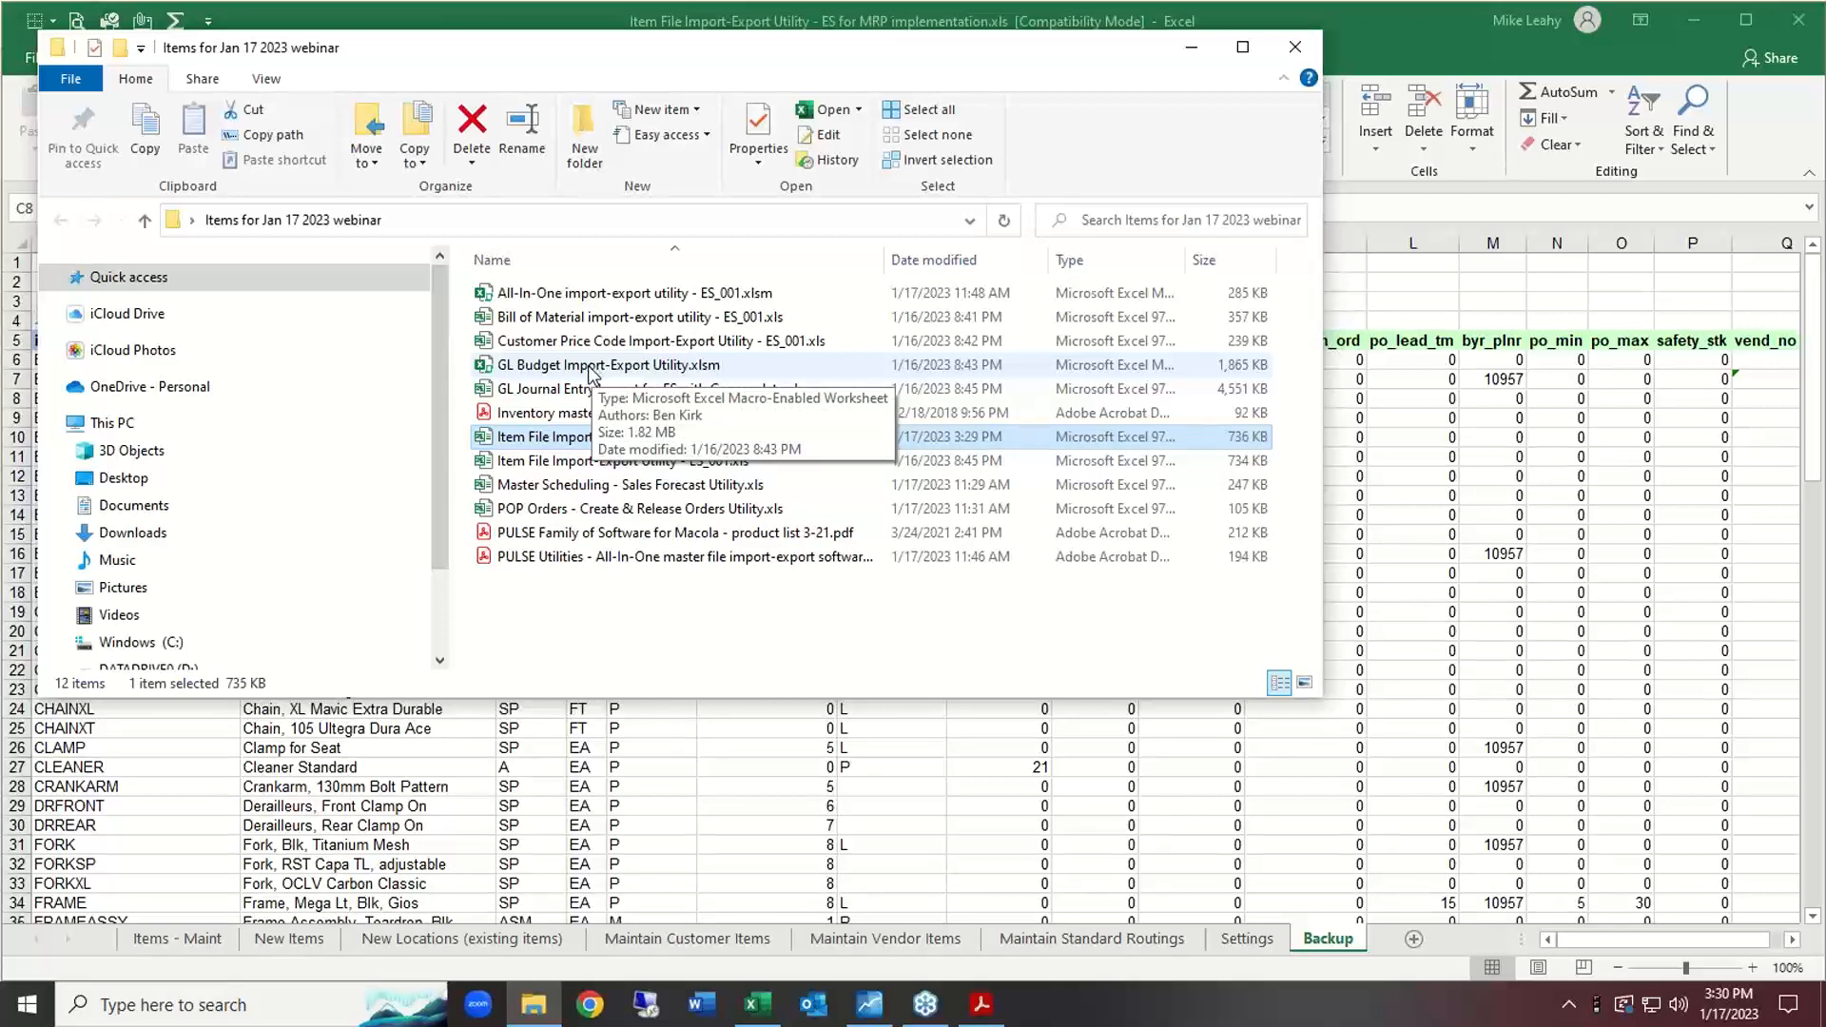
double_click(590, 366)
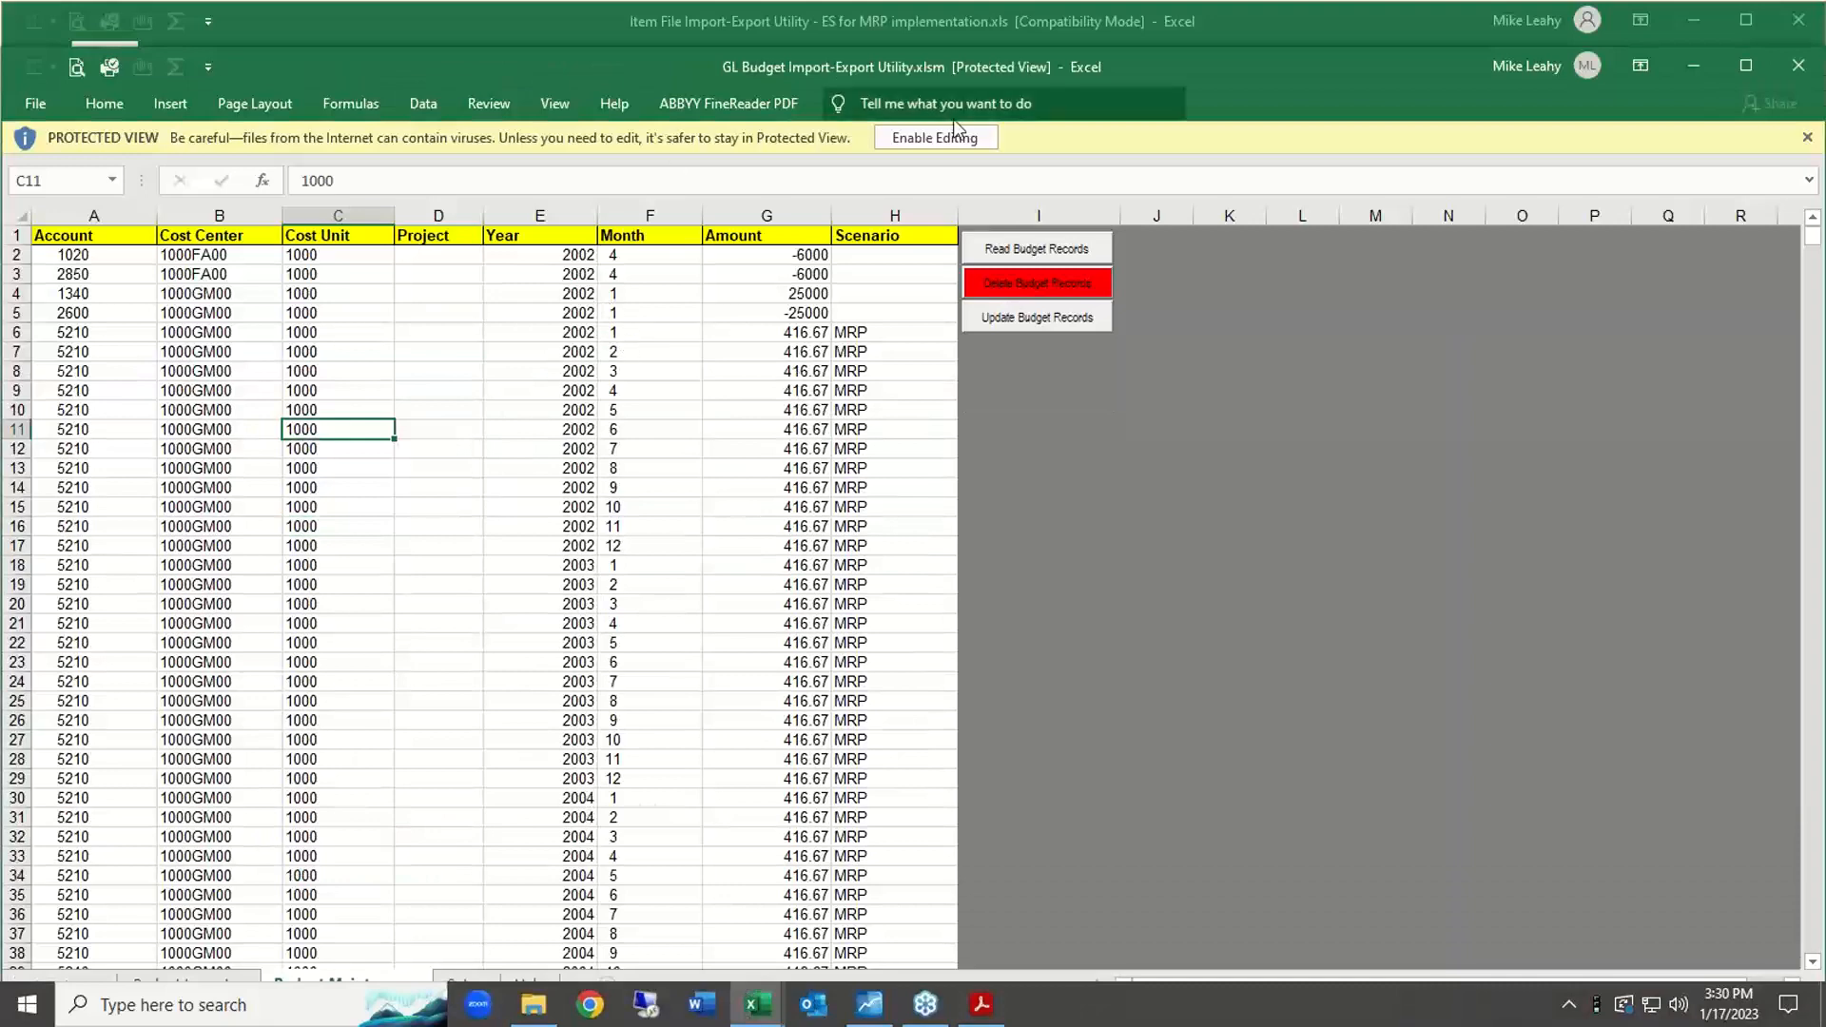
click(969, 139)
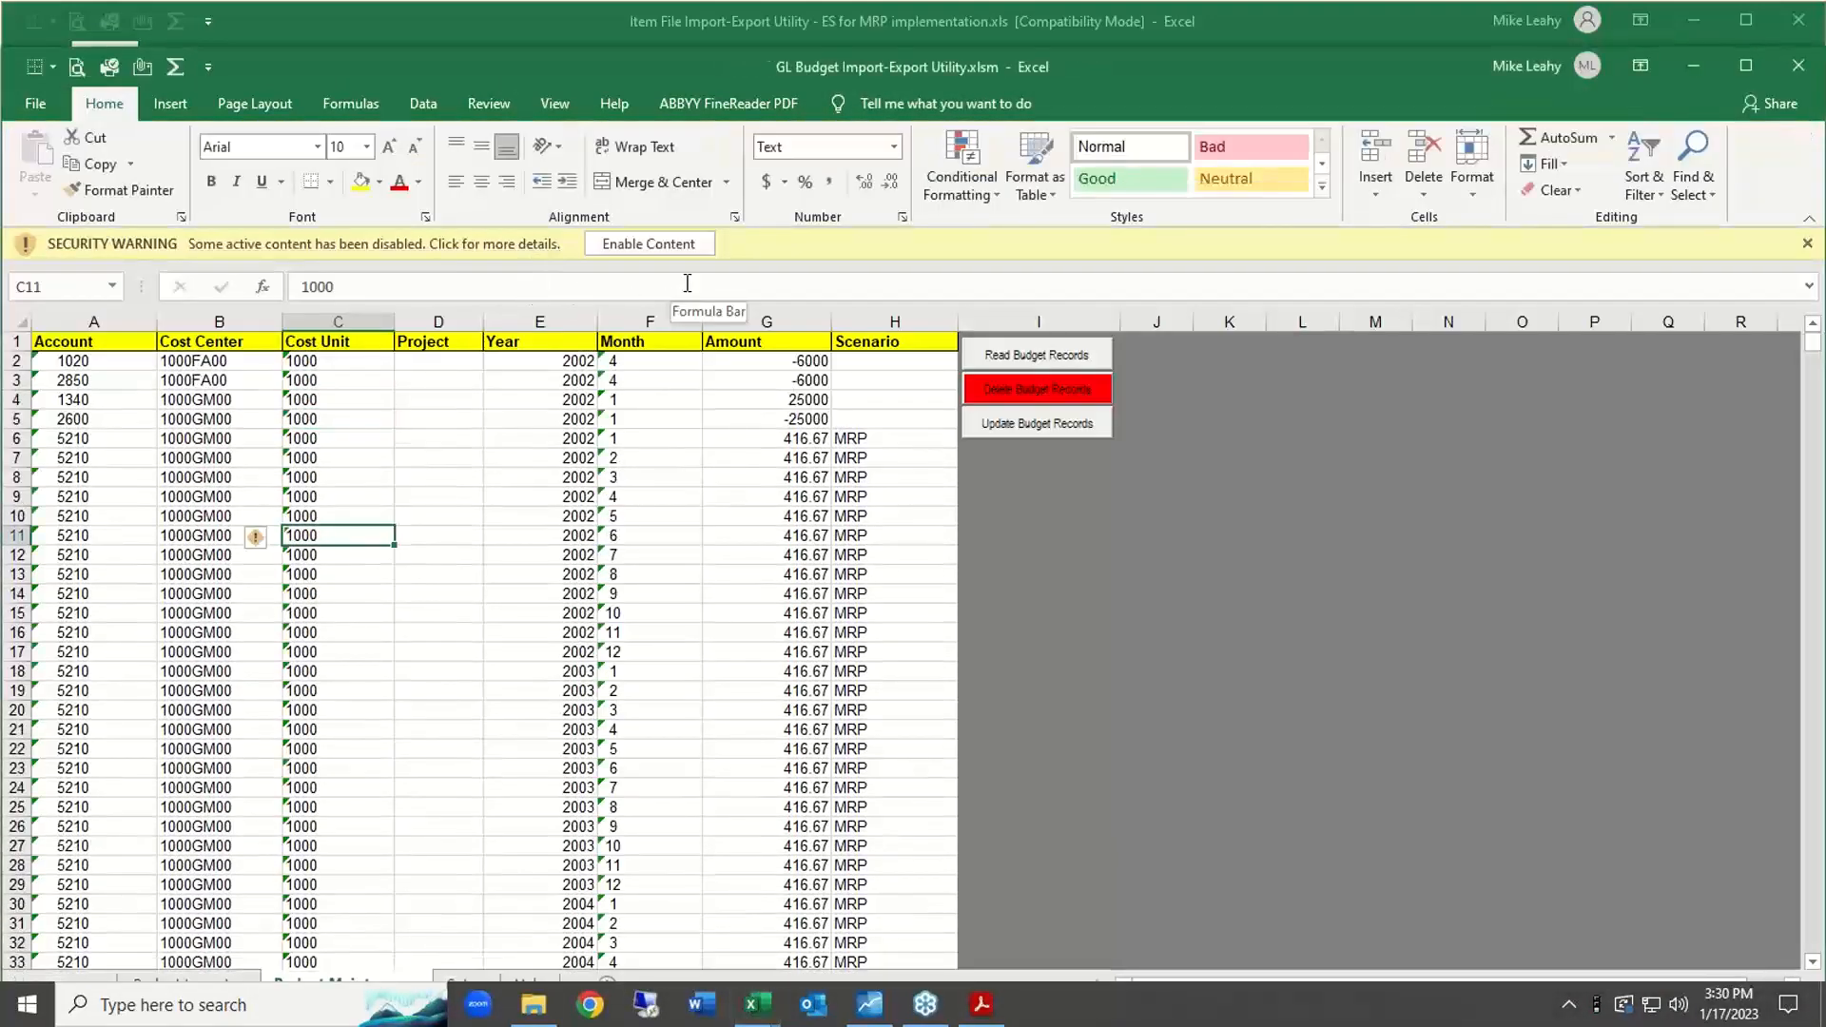
click(650, 244)
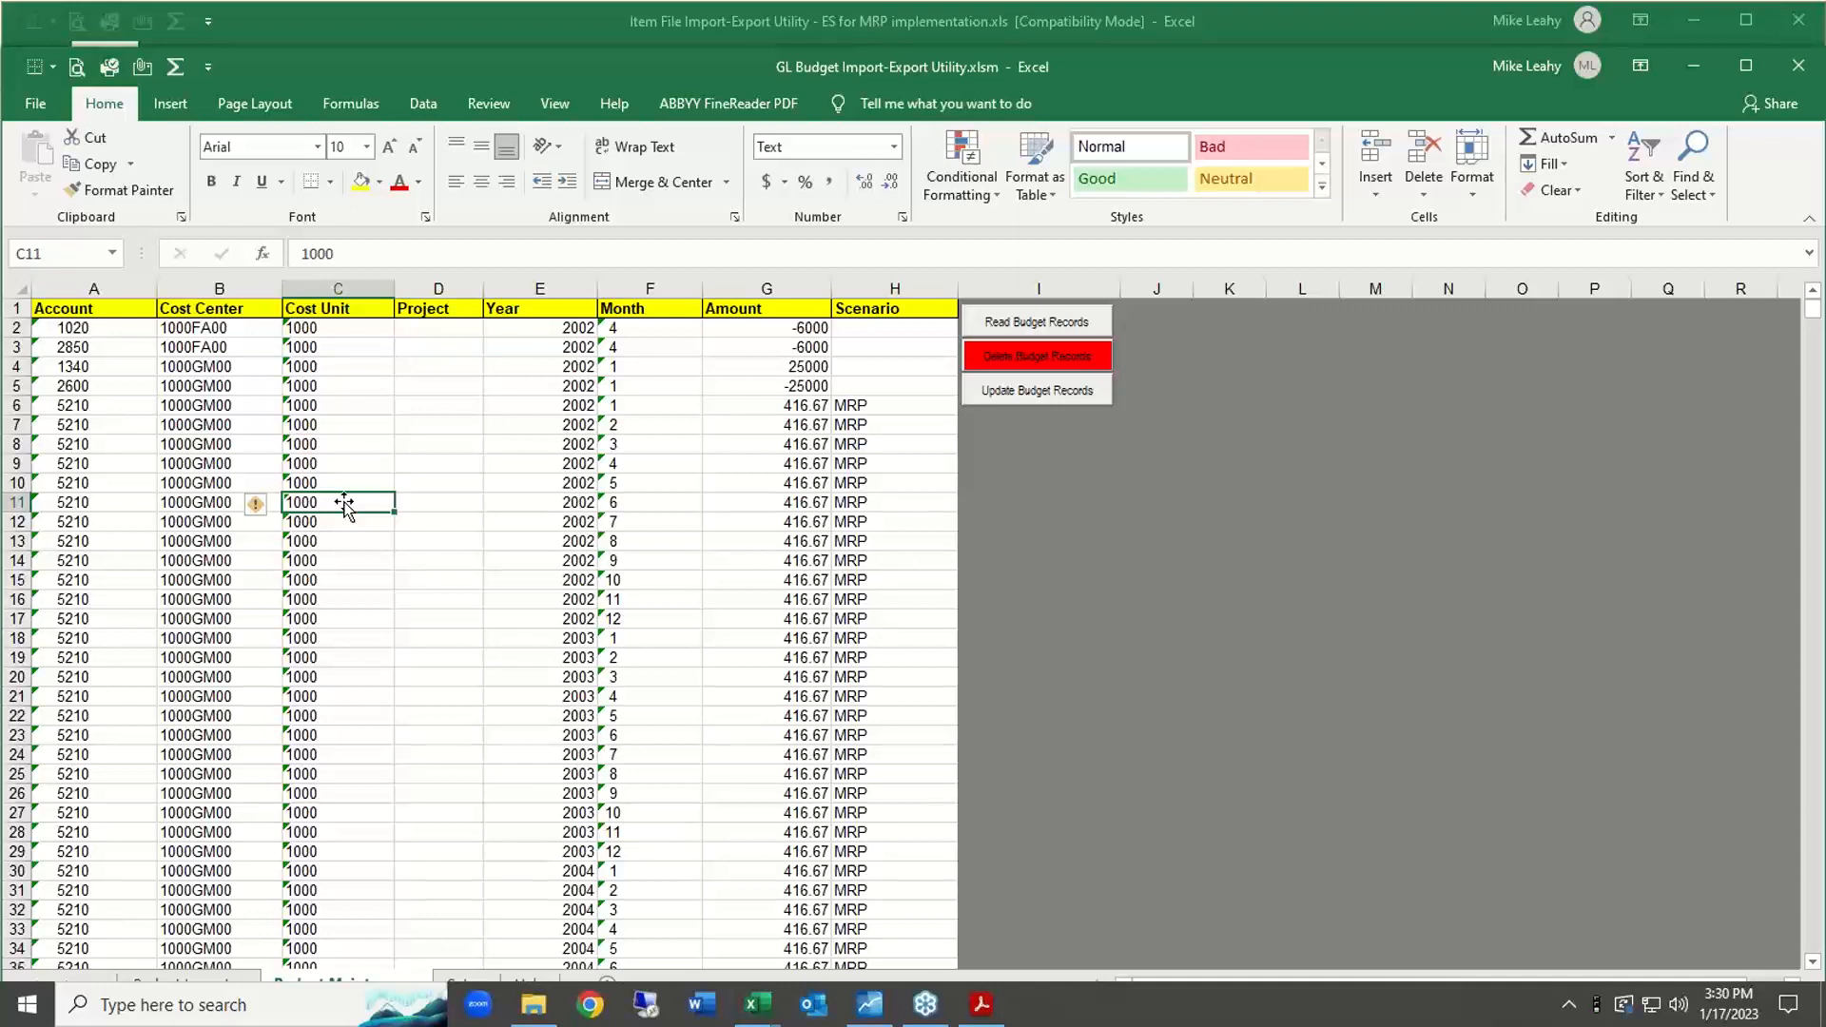
Look over the accounts, cost centers and monthly amounts in the budget maintenance rows.
click(78, 372)
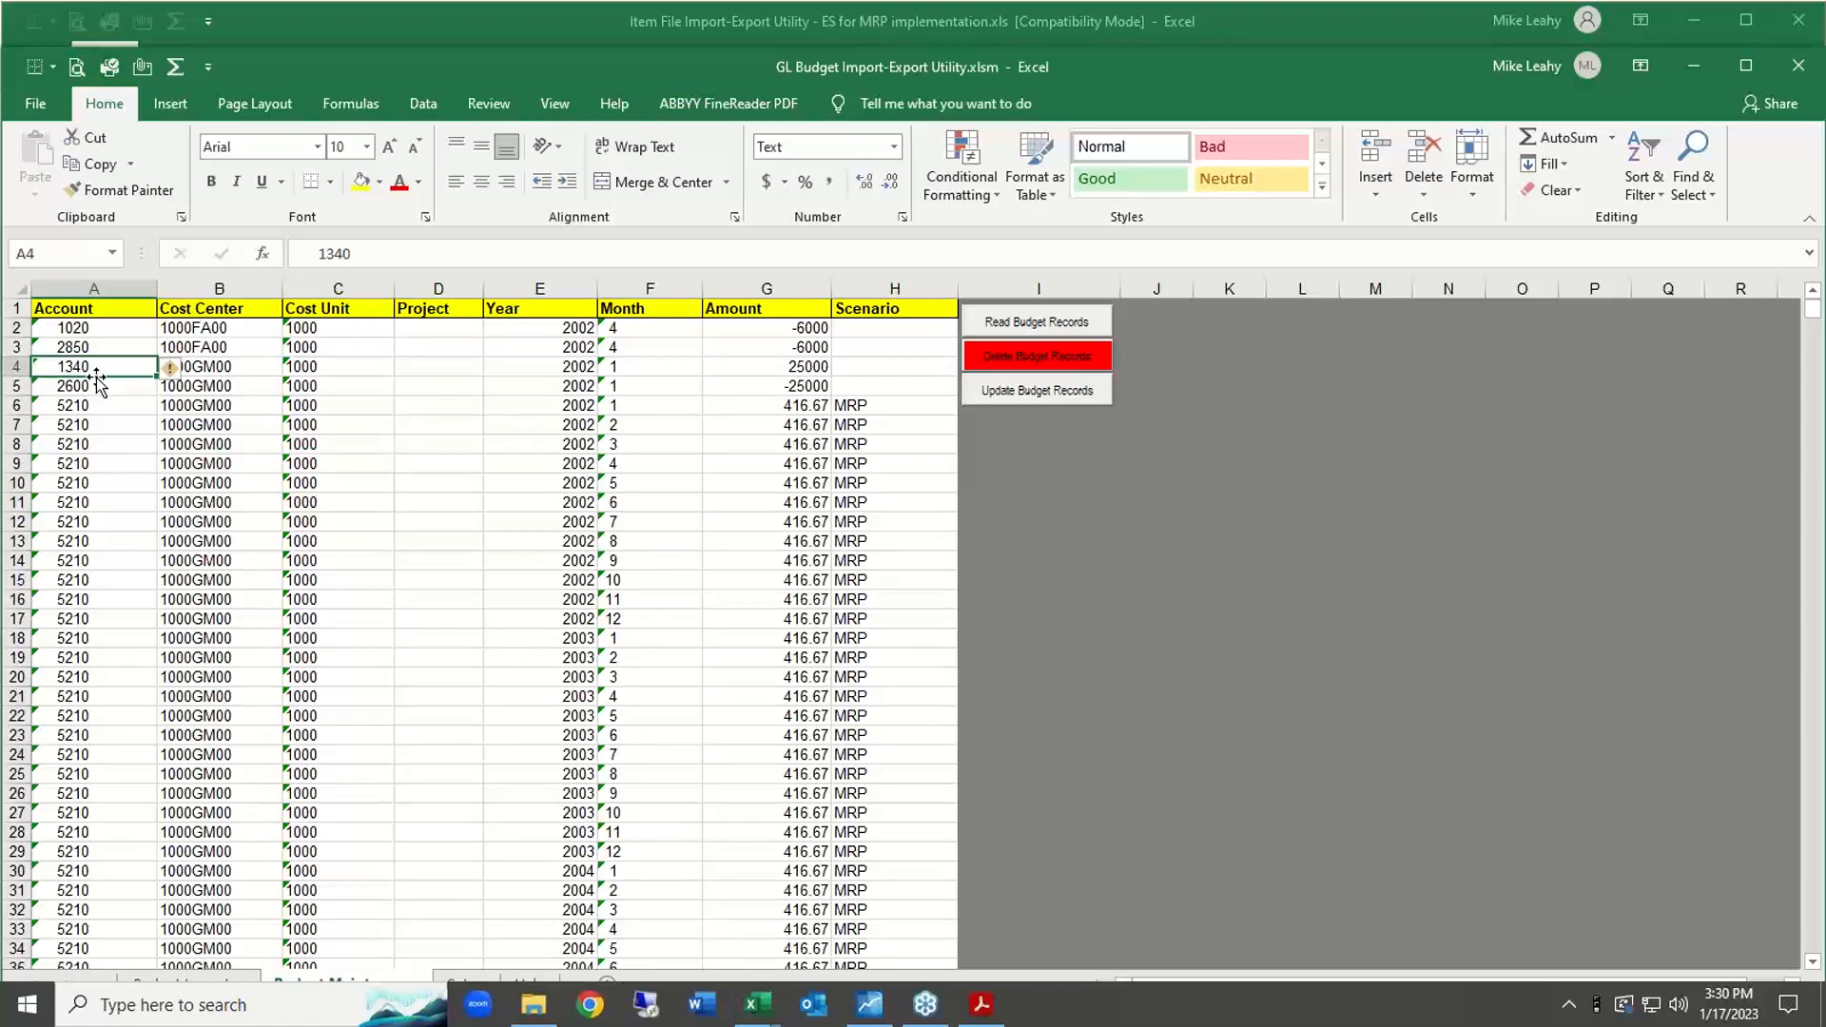
click(92, 407)
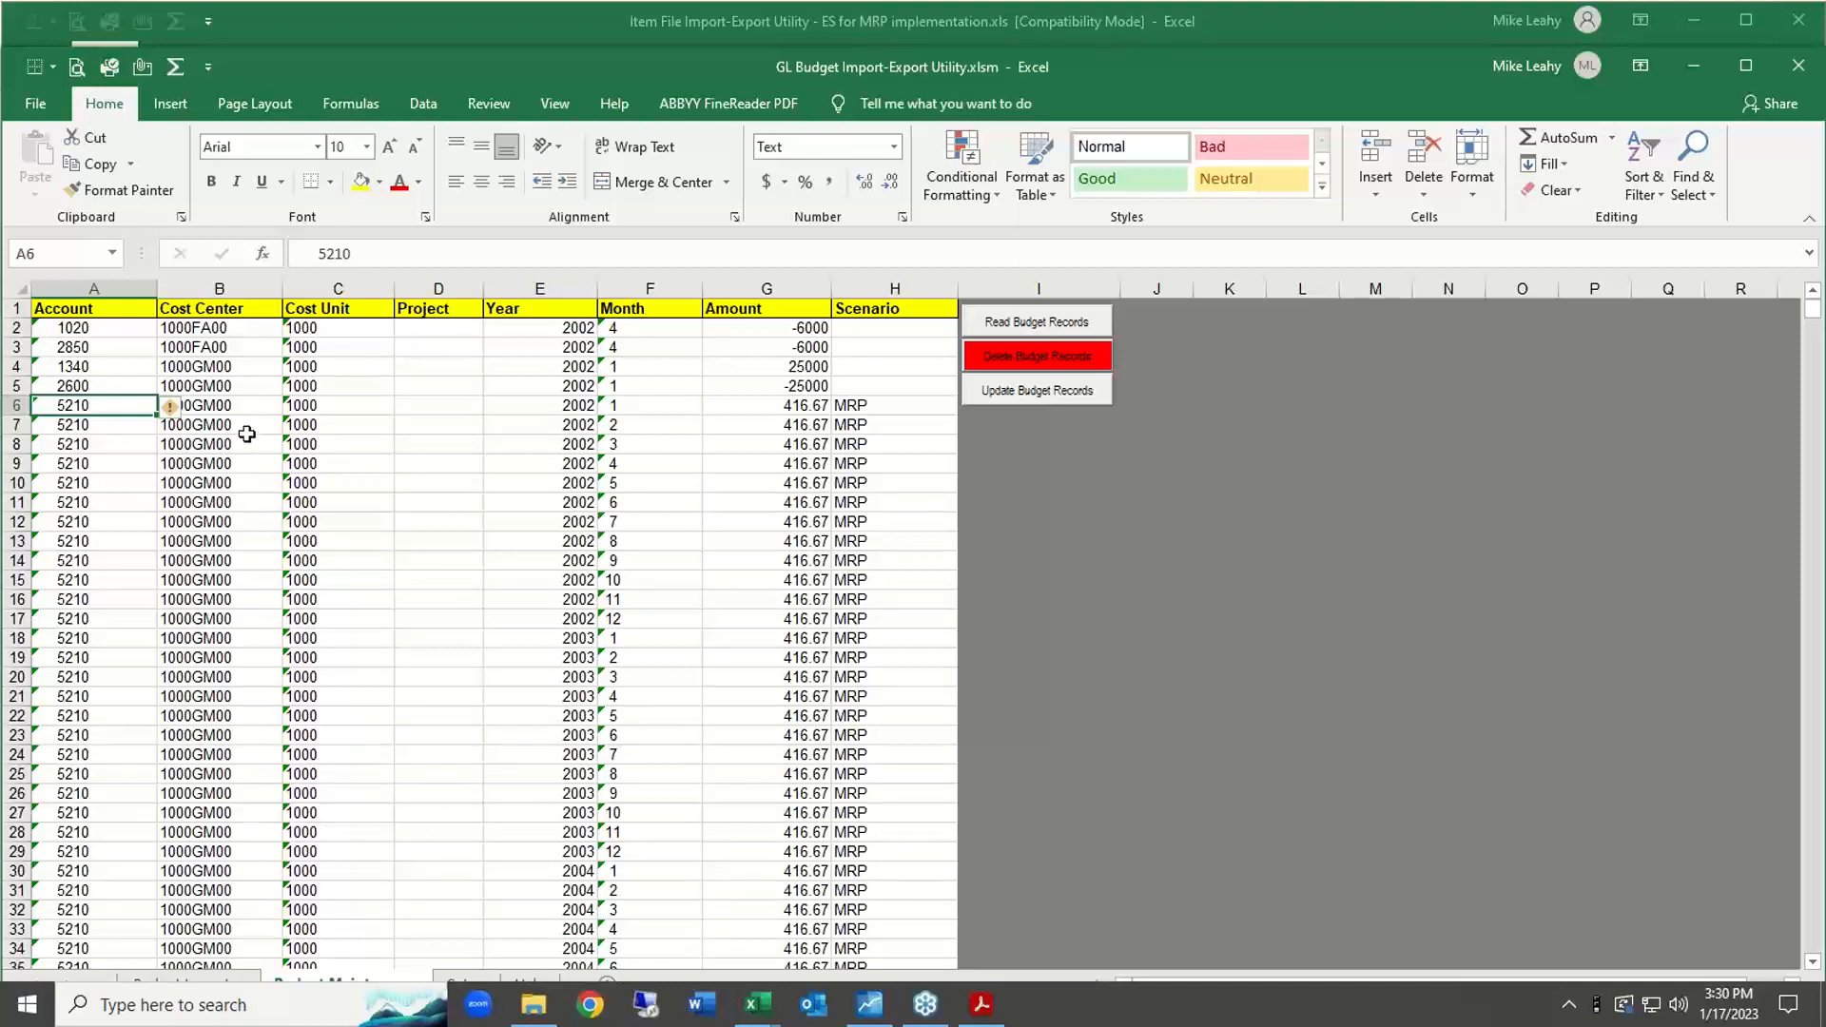
scroll(385, 478, down, 3)
scroll(384, 479, up, 3)
Read the budget records for scenario 2002 : Budget 2002 Scenario 1 and look through the loaded rows.
click(994, 329)
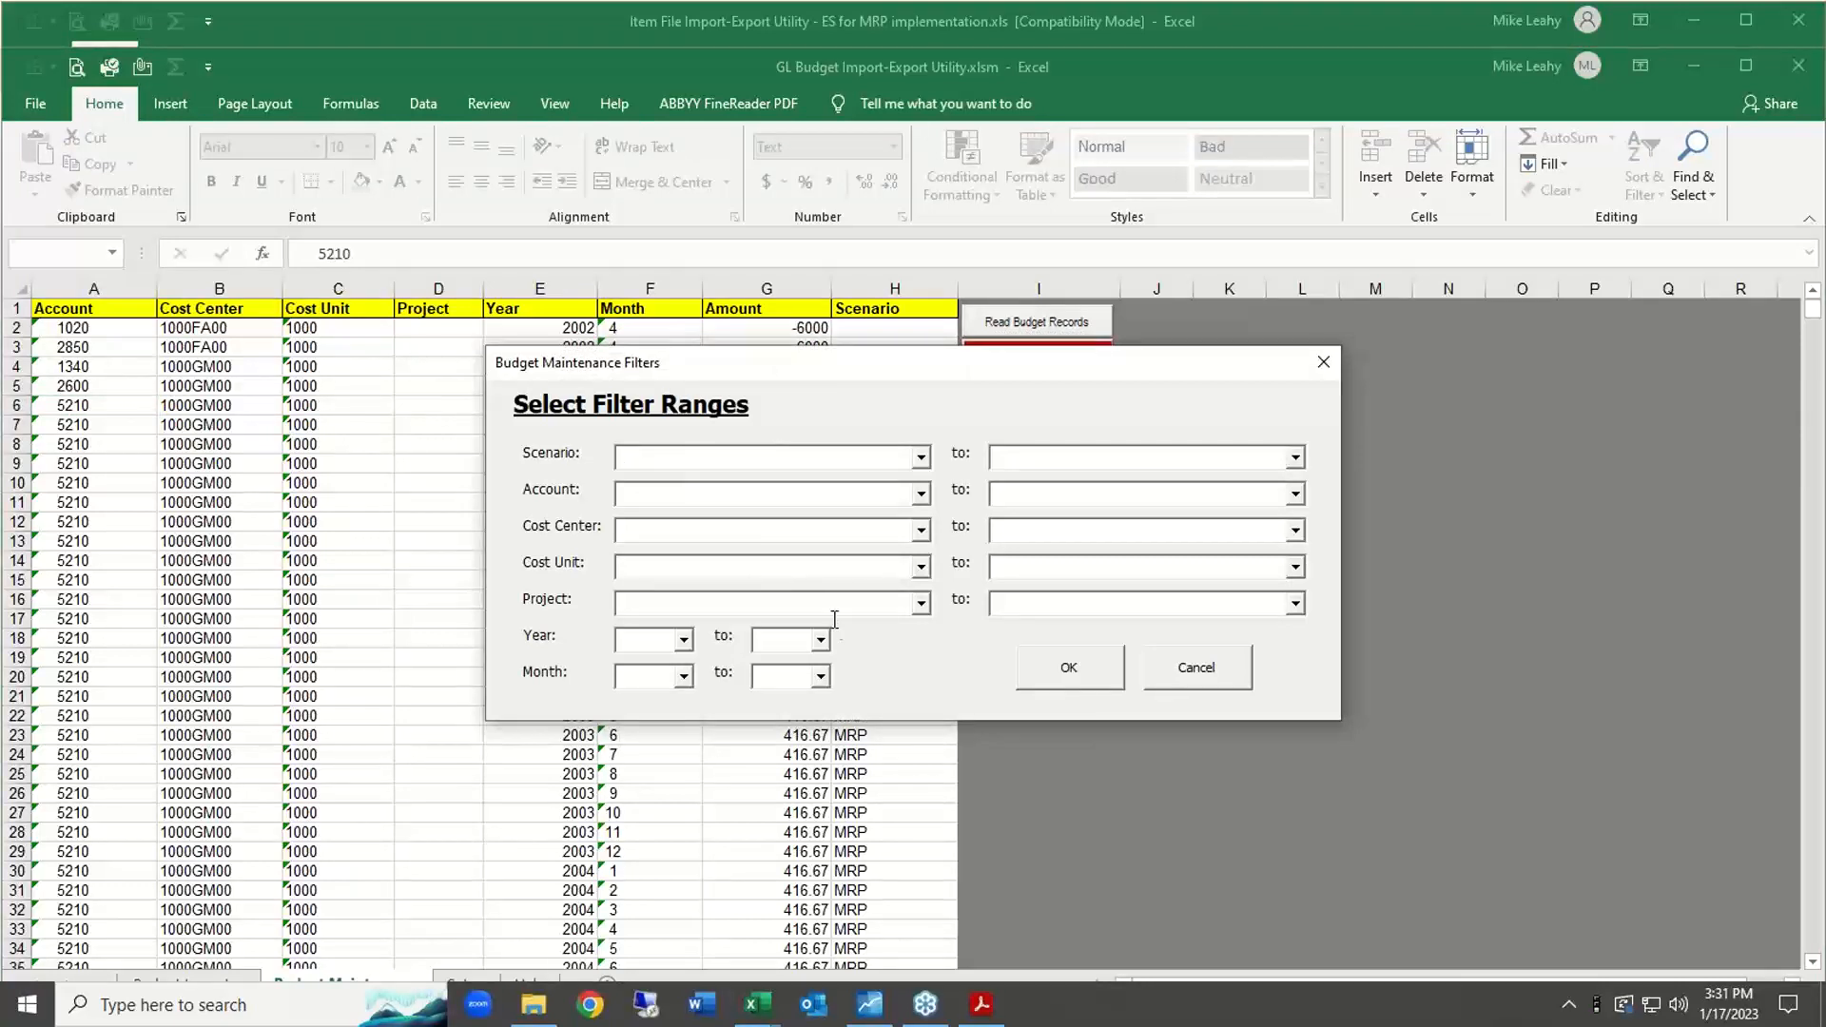
click(919, 461)
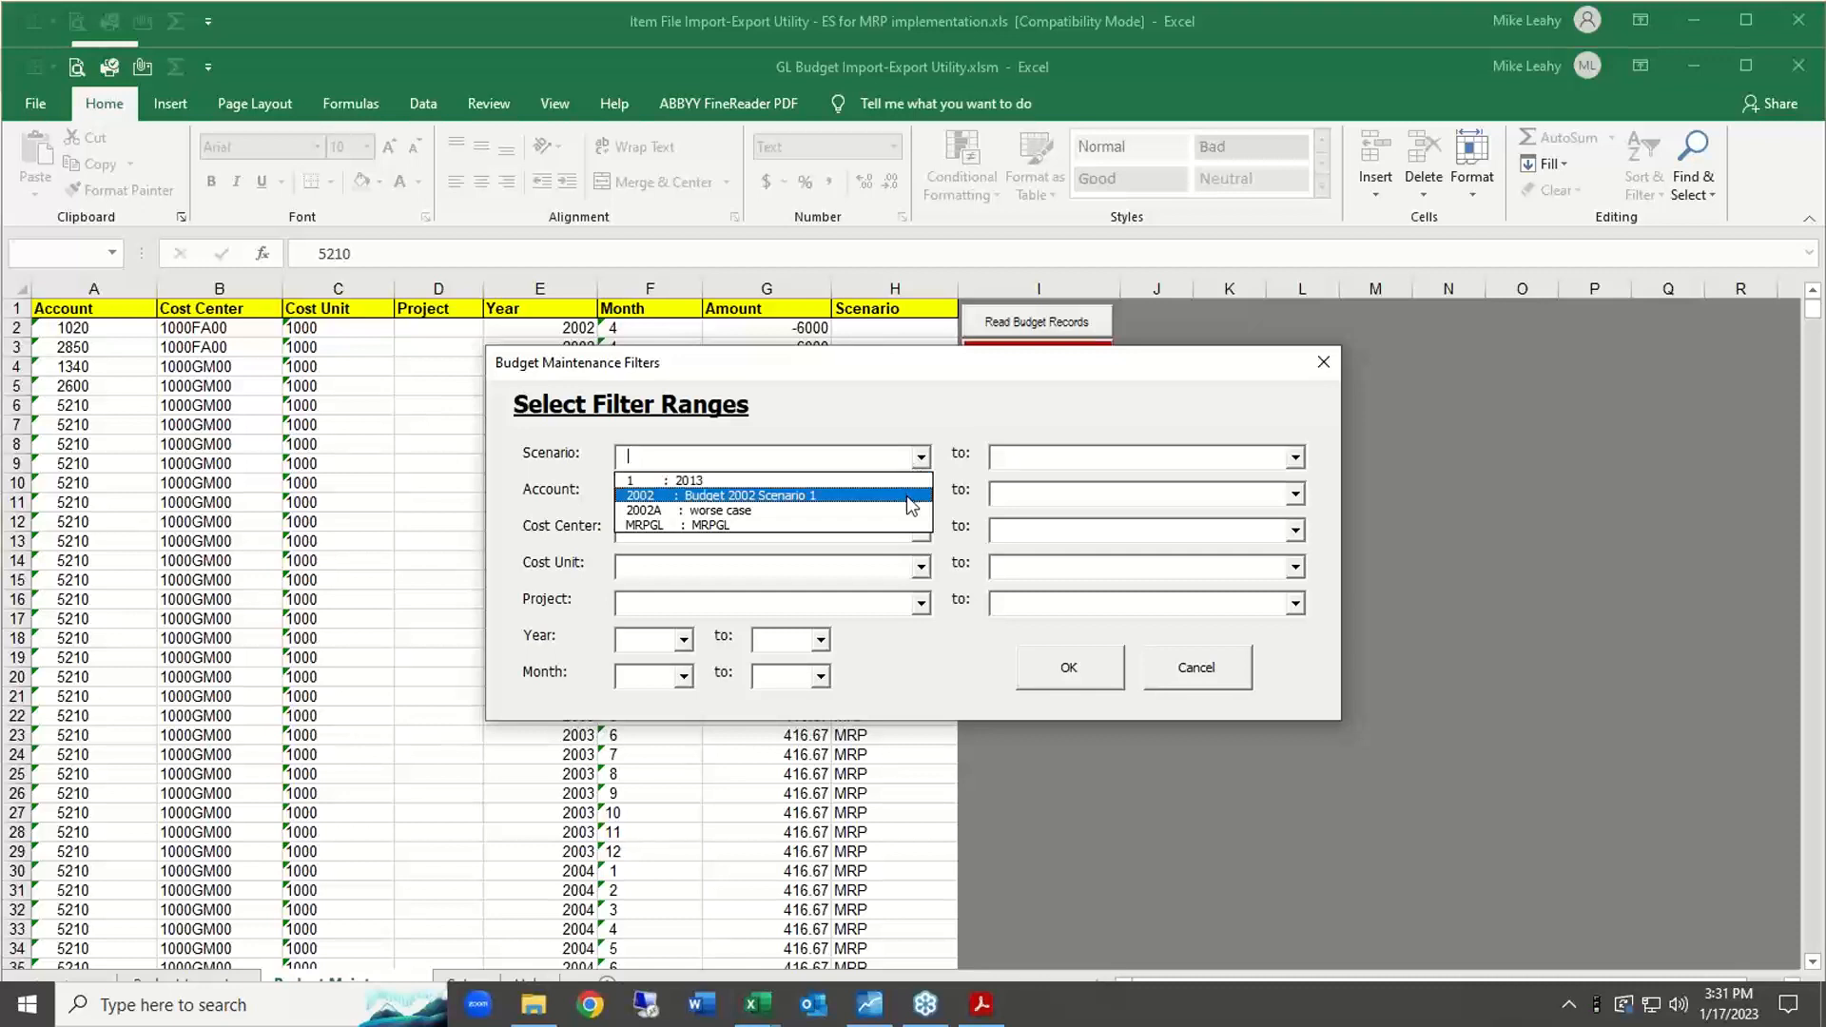
click(910, 497)
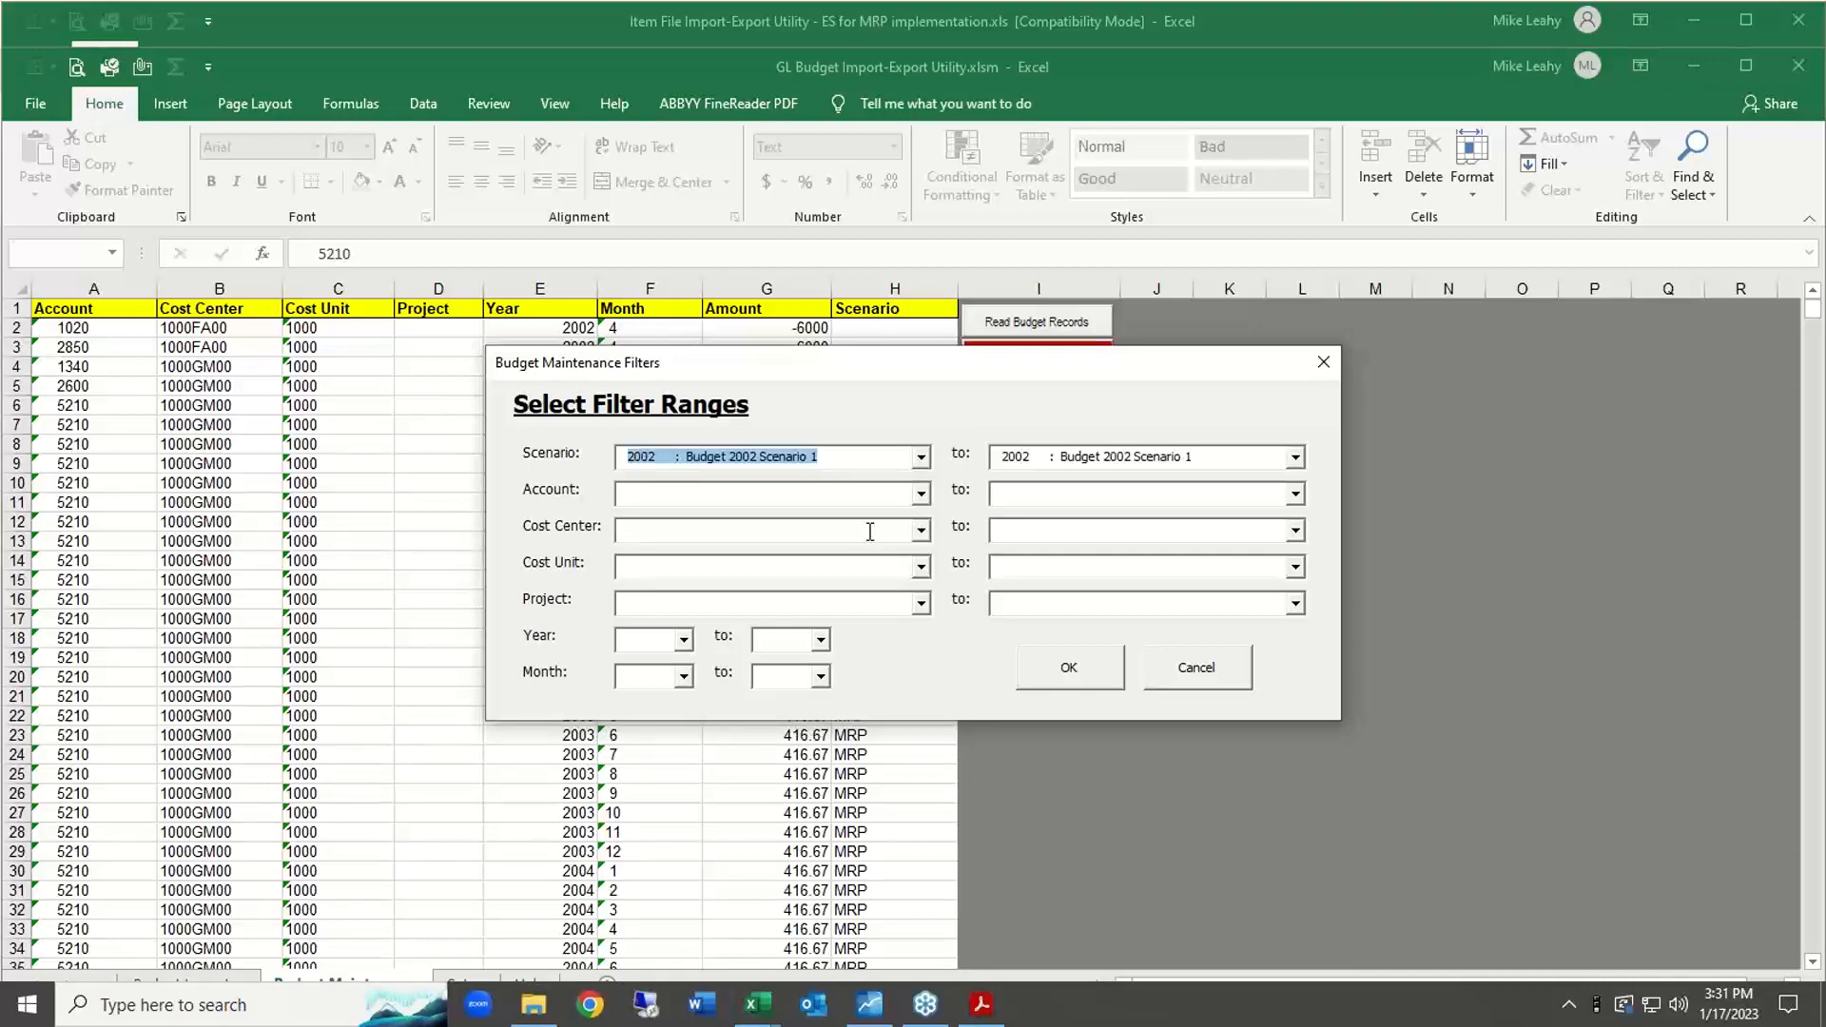
click(1046, 666)
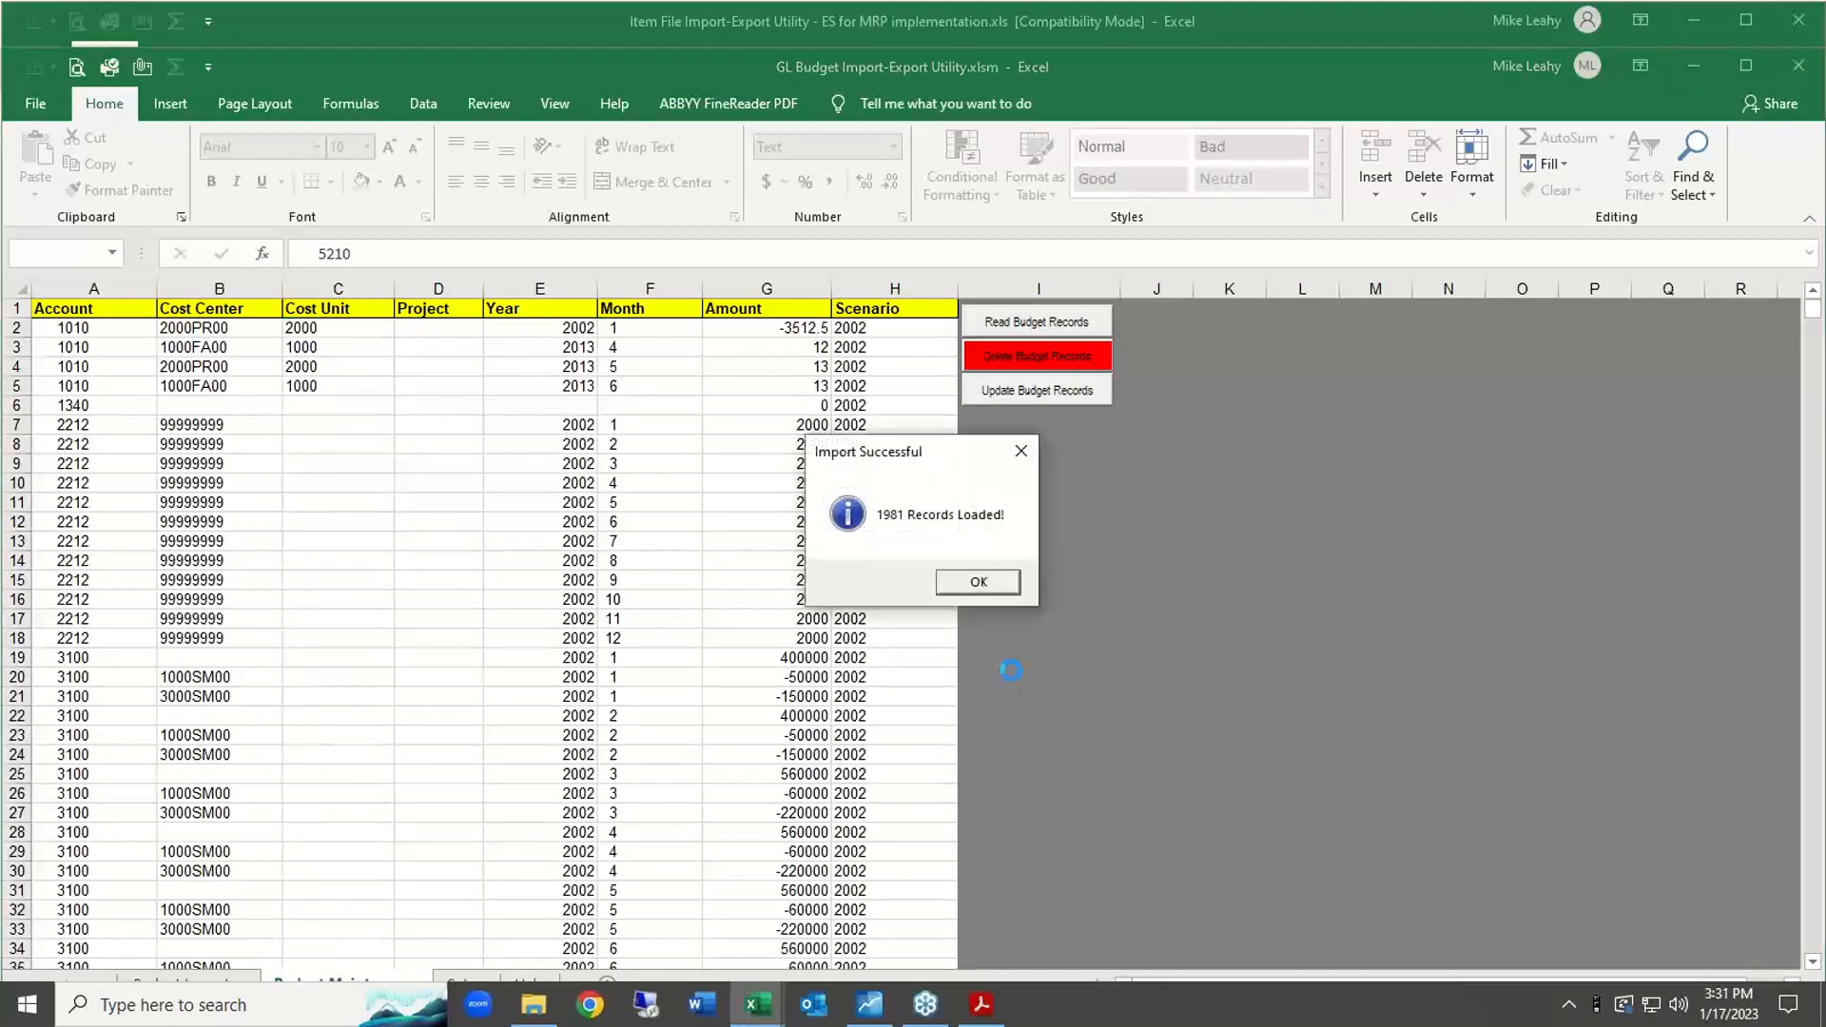
click(974, 583)
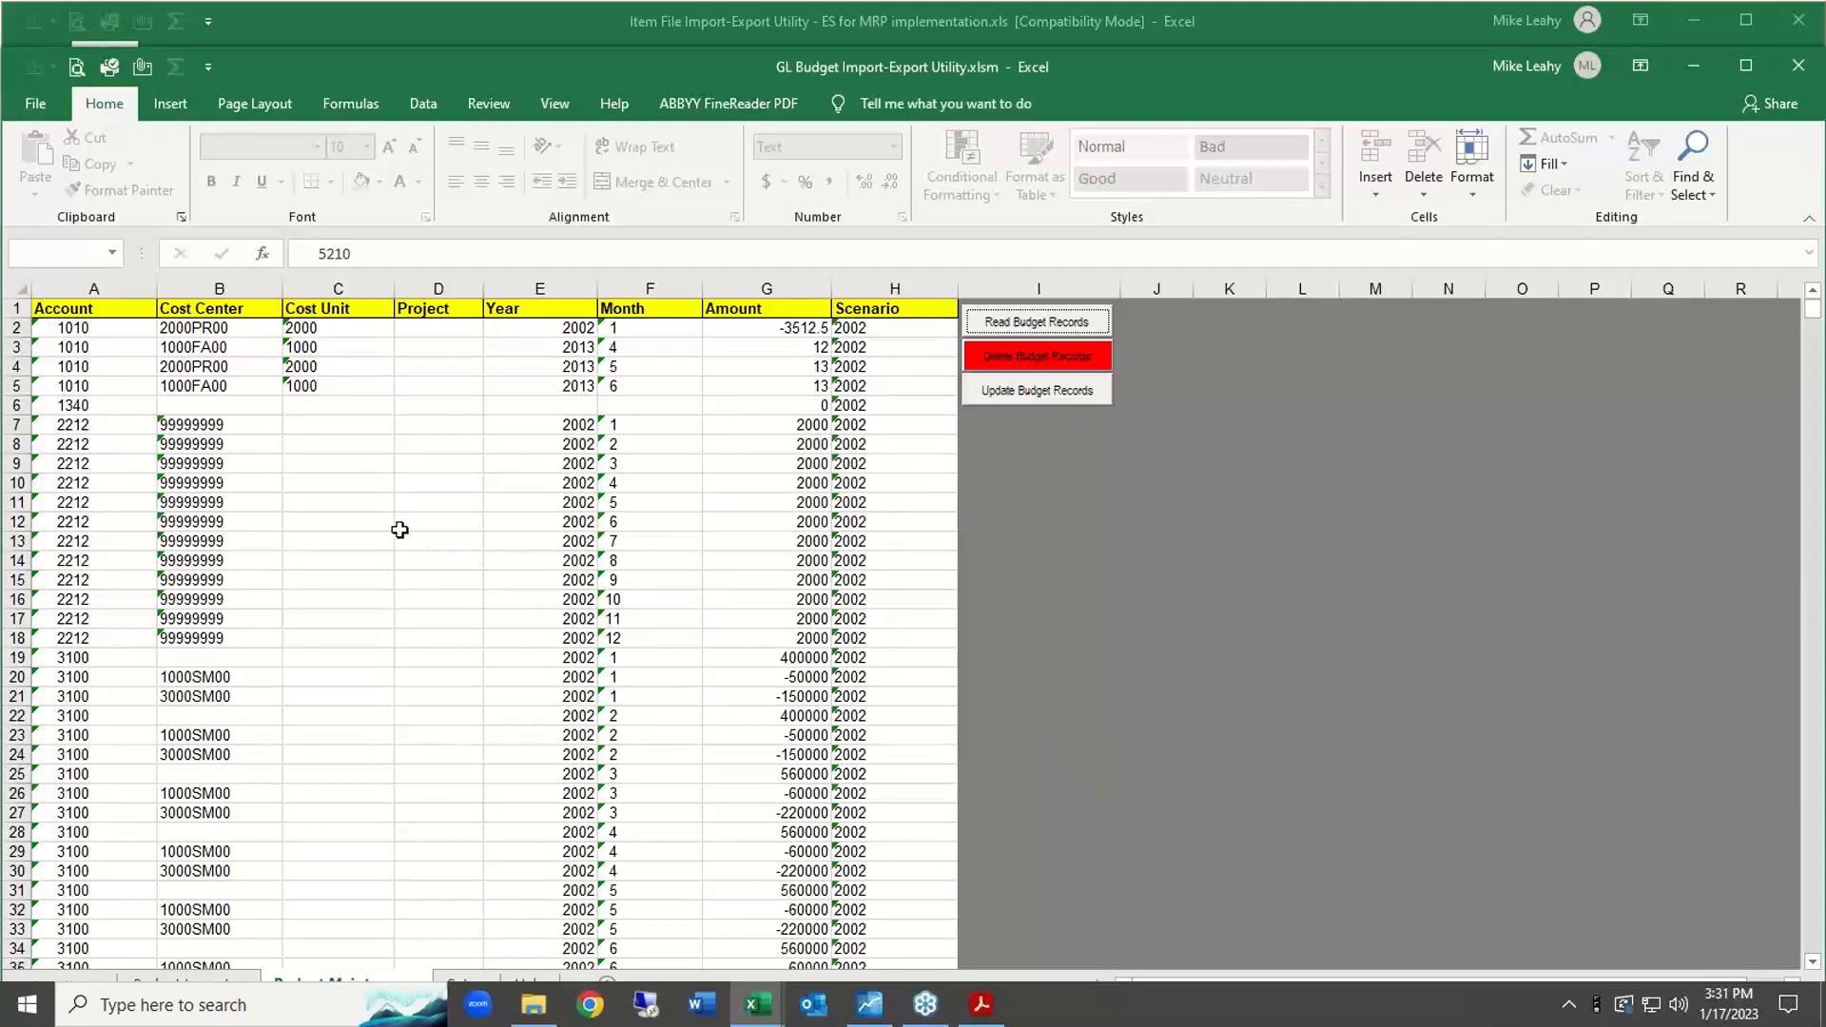
scroll(400, 530, down, 20)
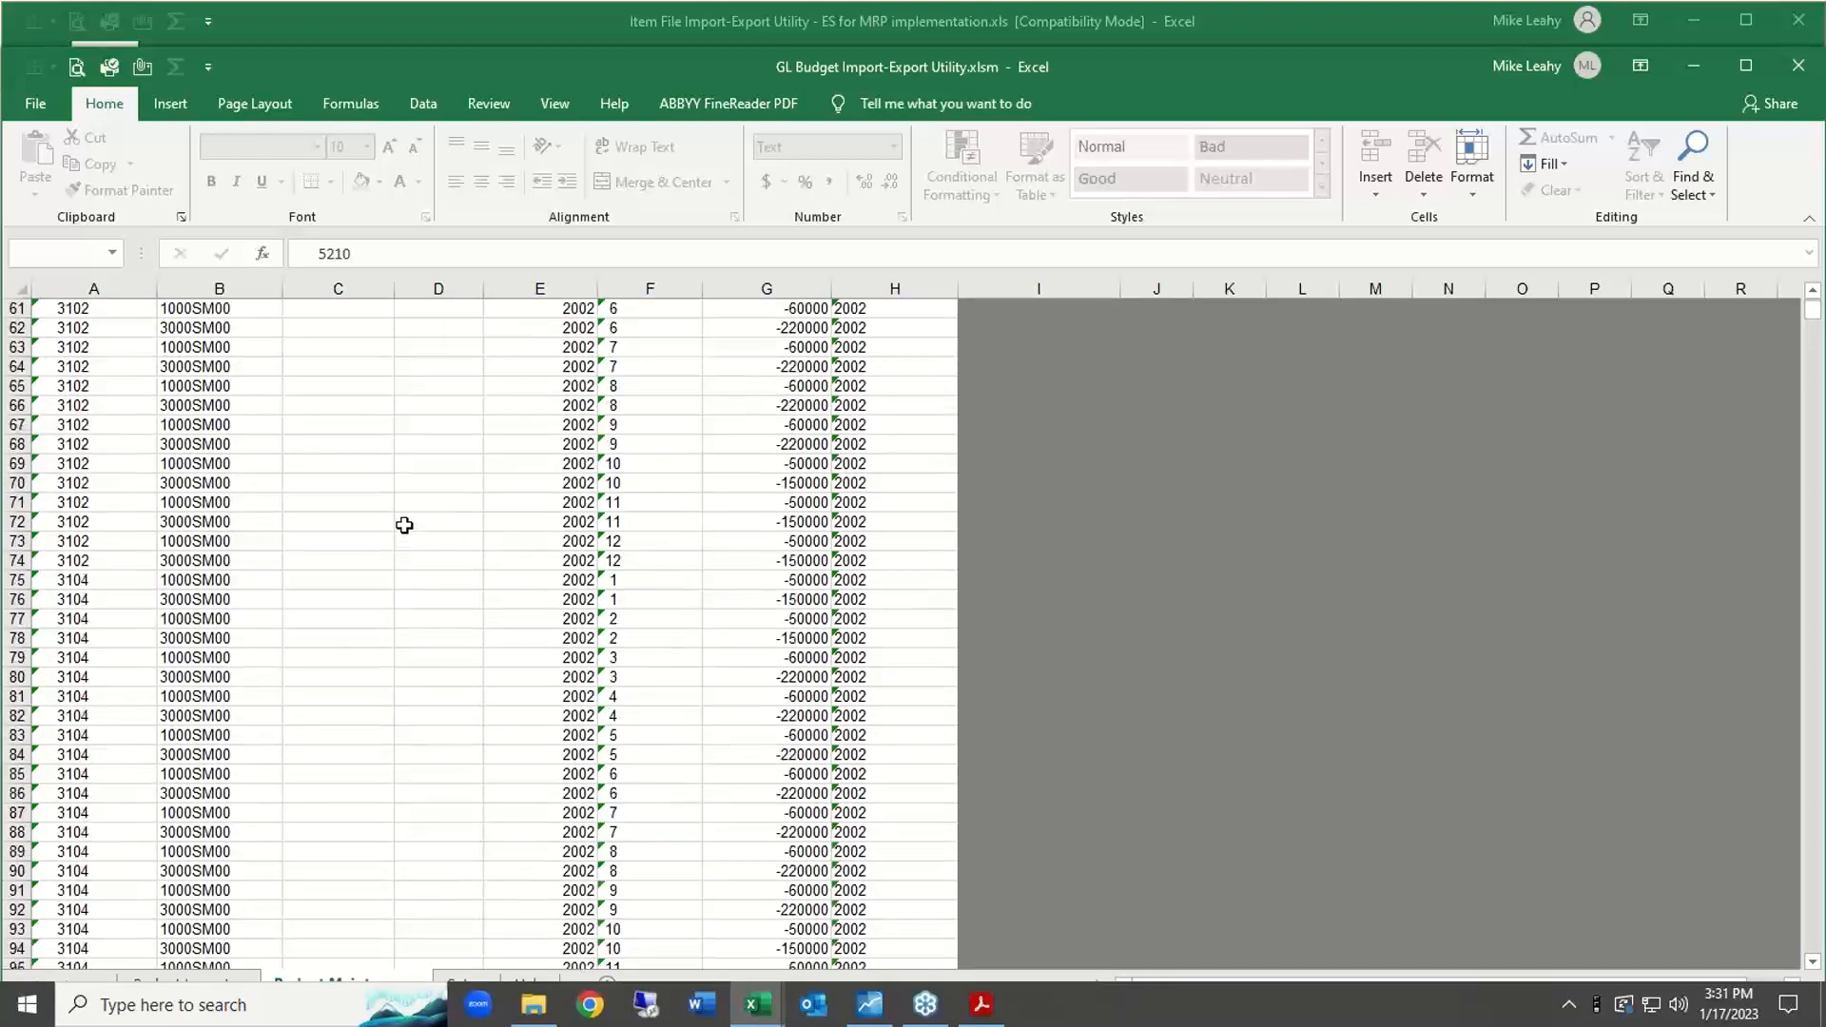
scroll(420, 523, down, 20)
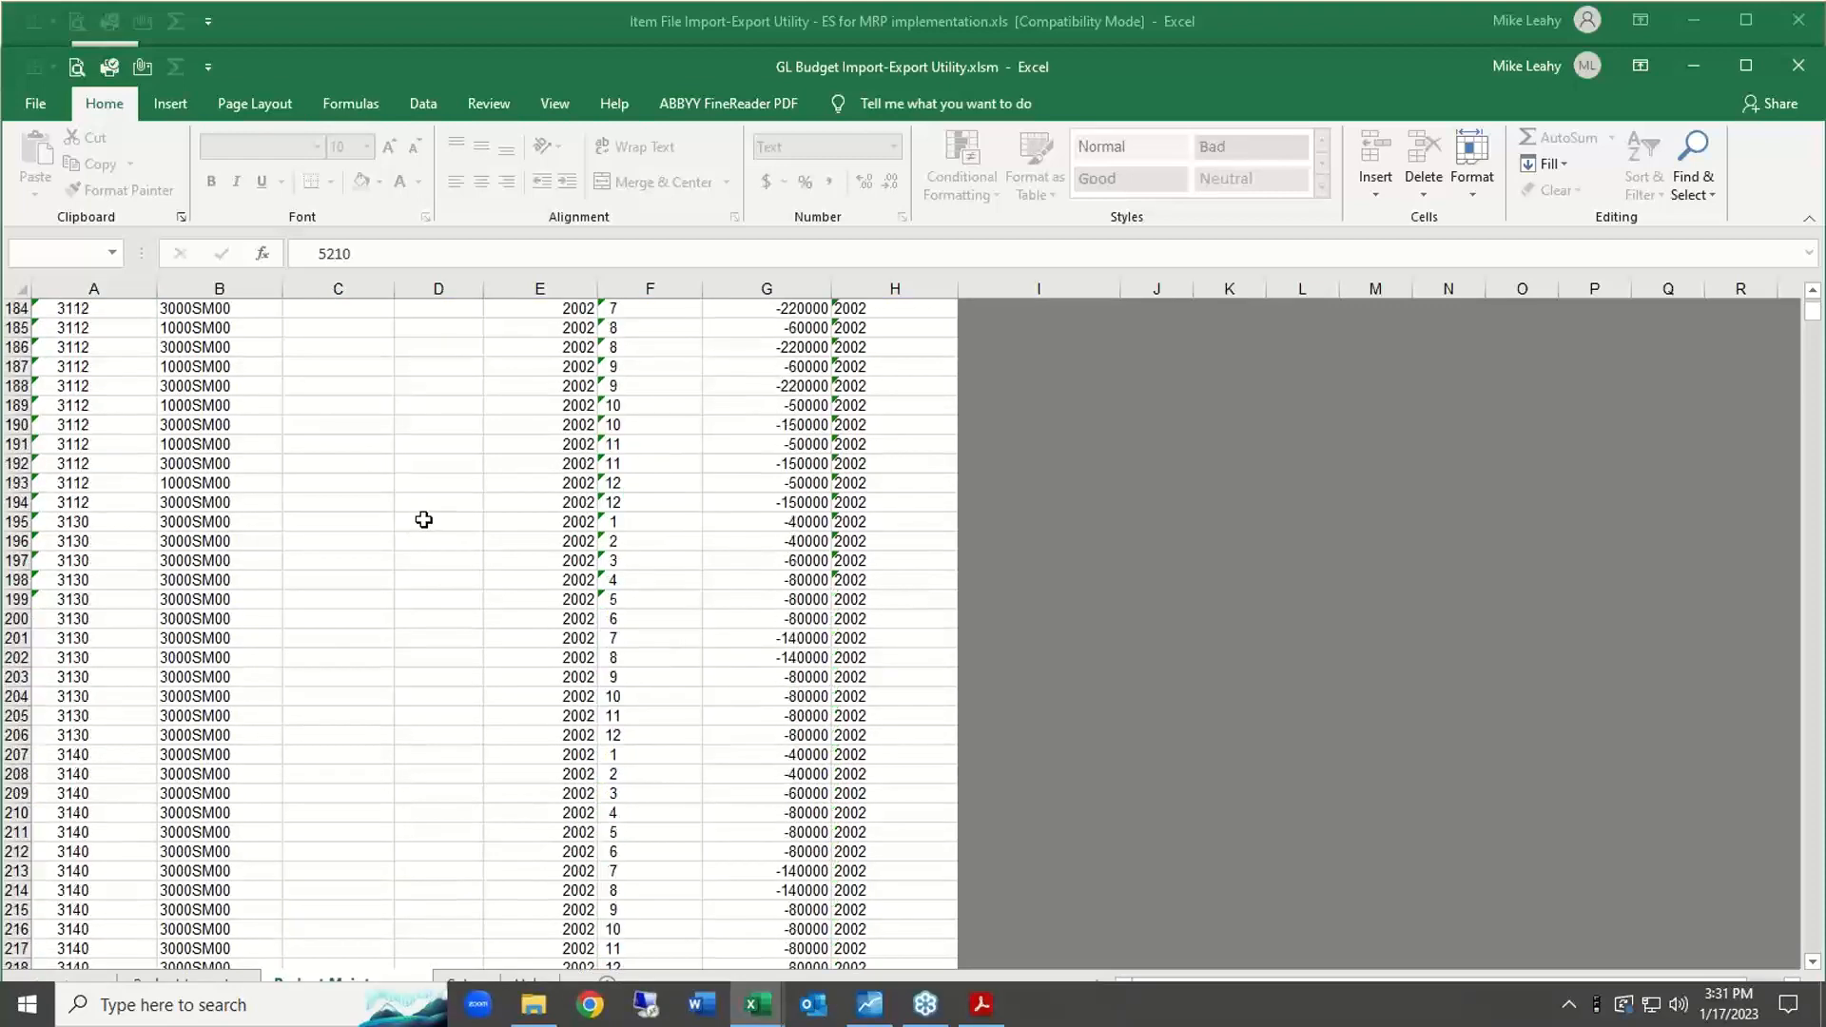
scroll(423, 520, down, 20)
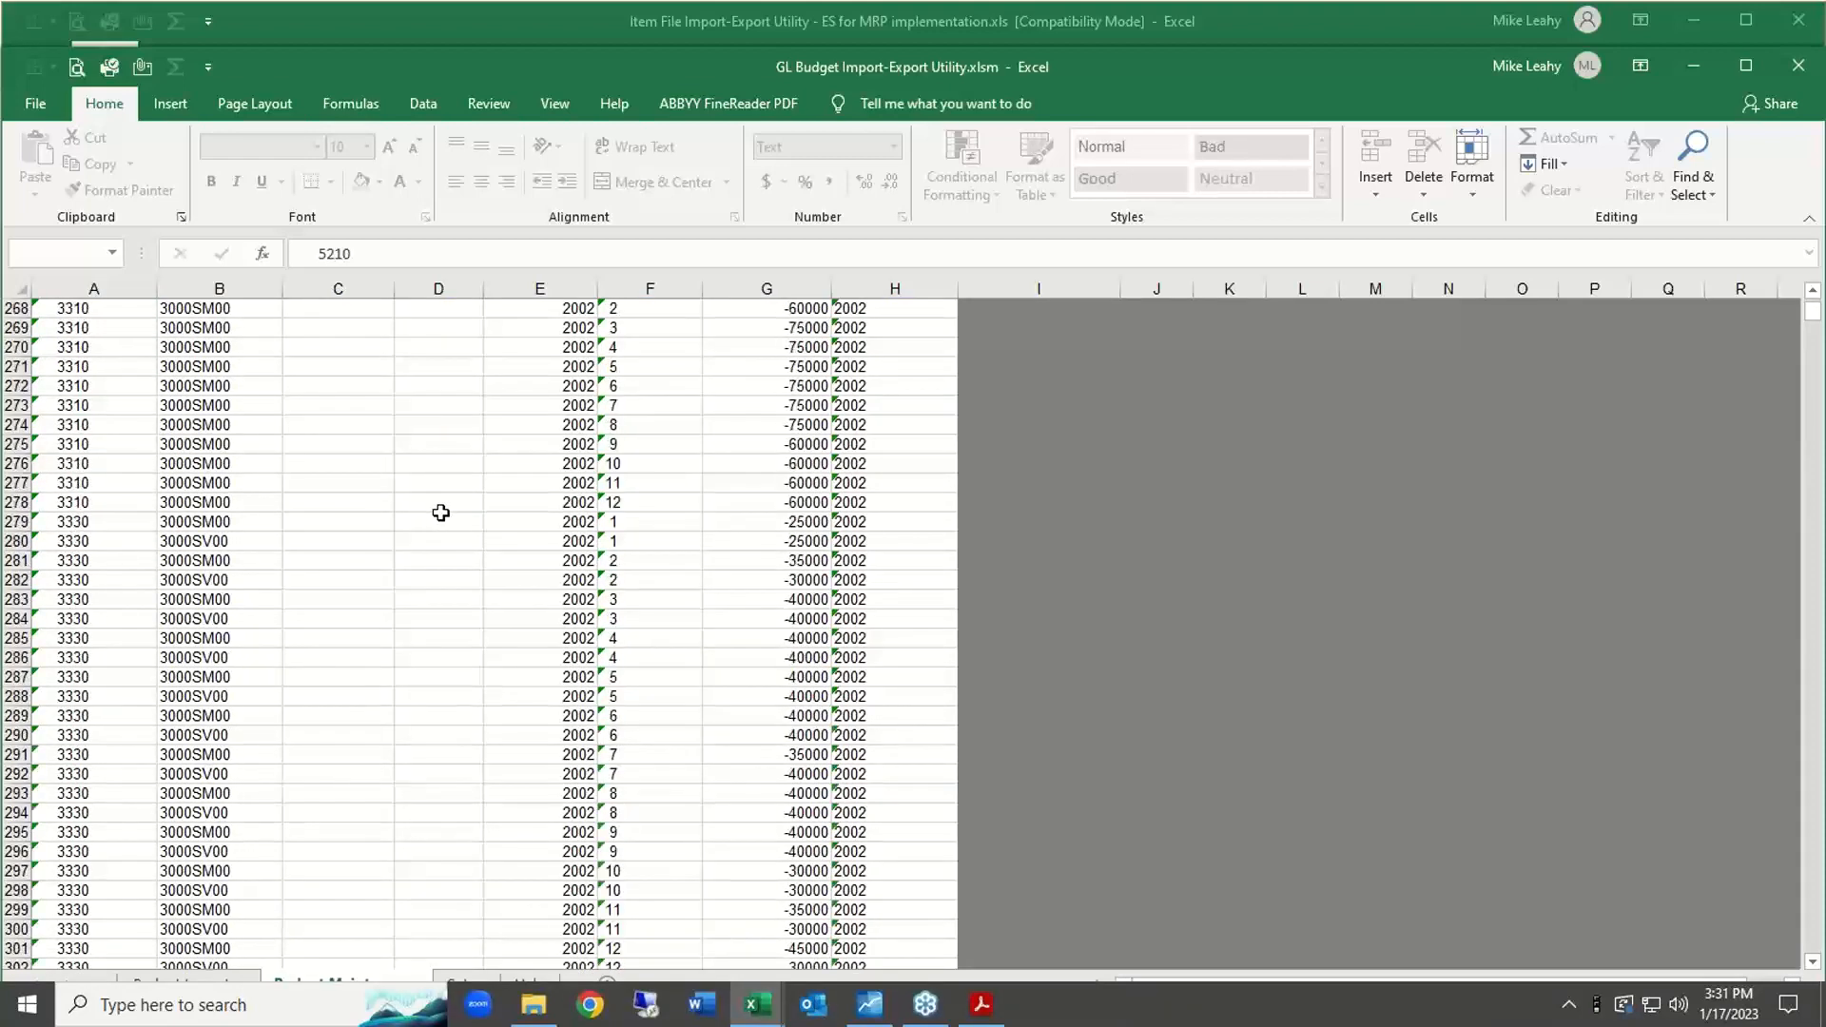
scroll(440, 513, up, 4)
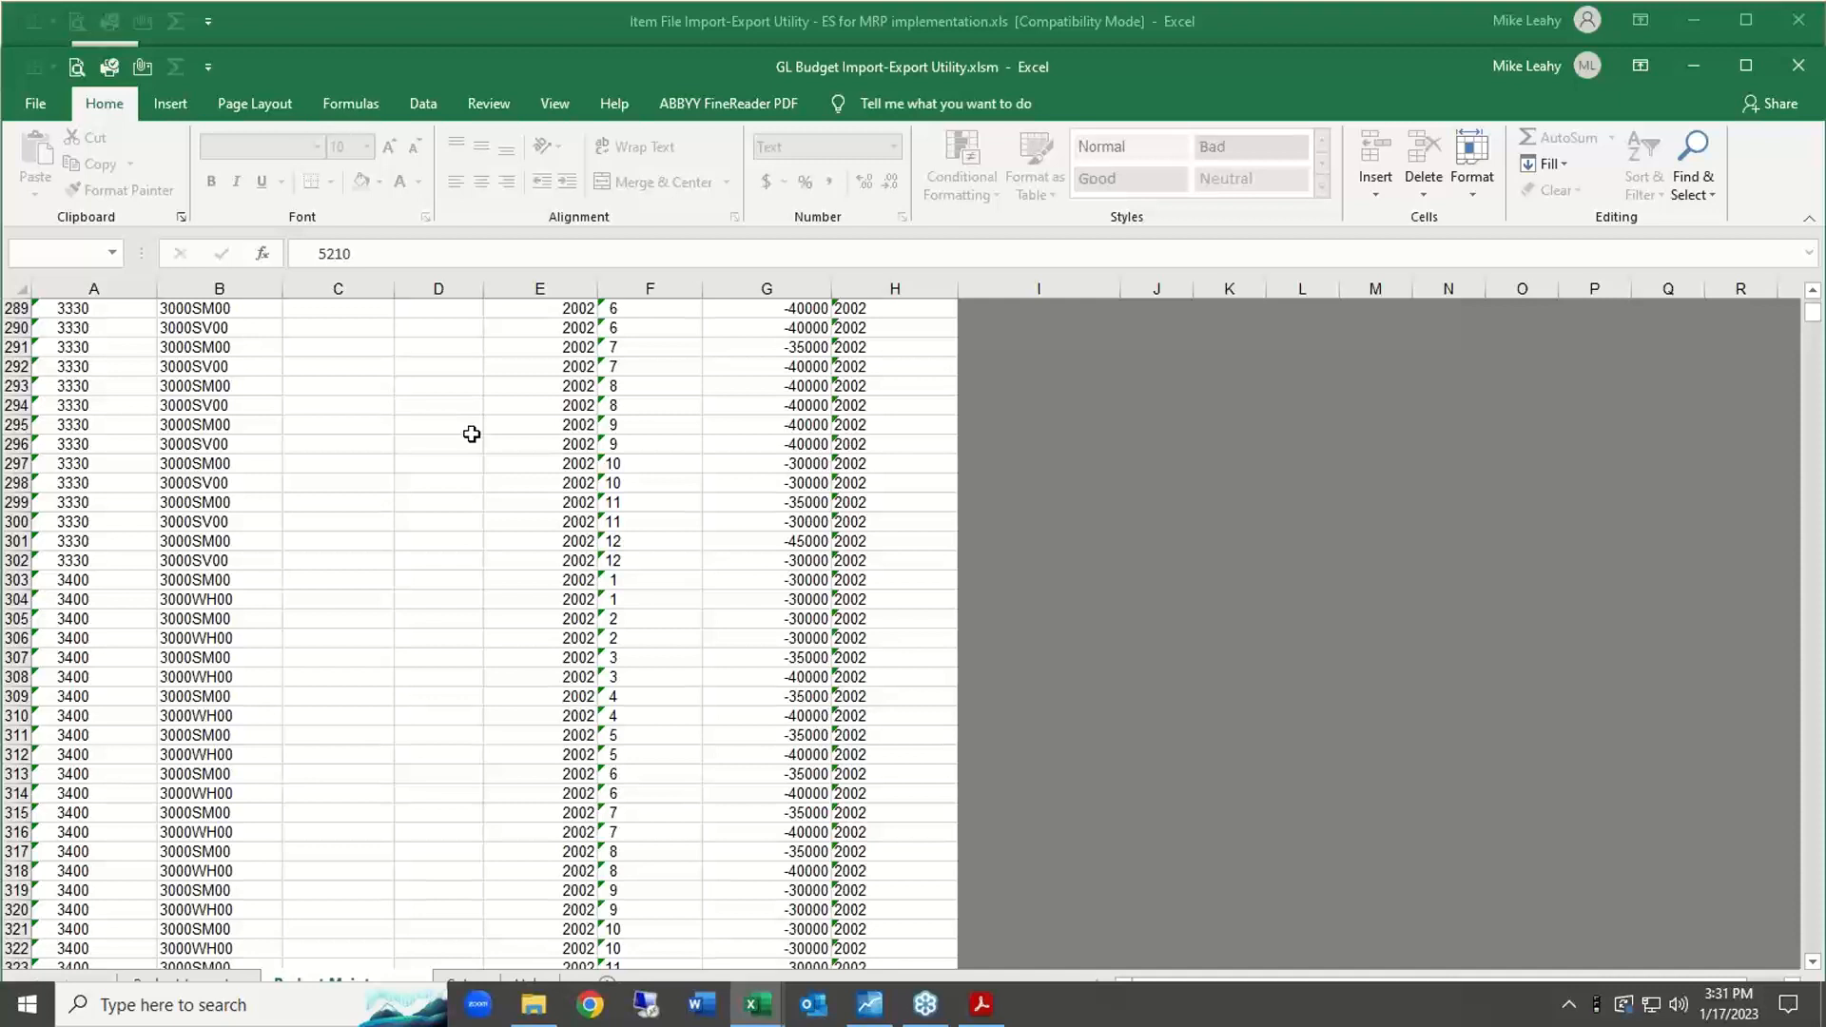
Open GL Journal Entry Import for ES with Concur data.xls from the webinar folder, enable its content and maximize the workbook.
key(alt+Tab)
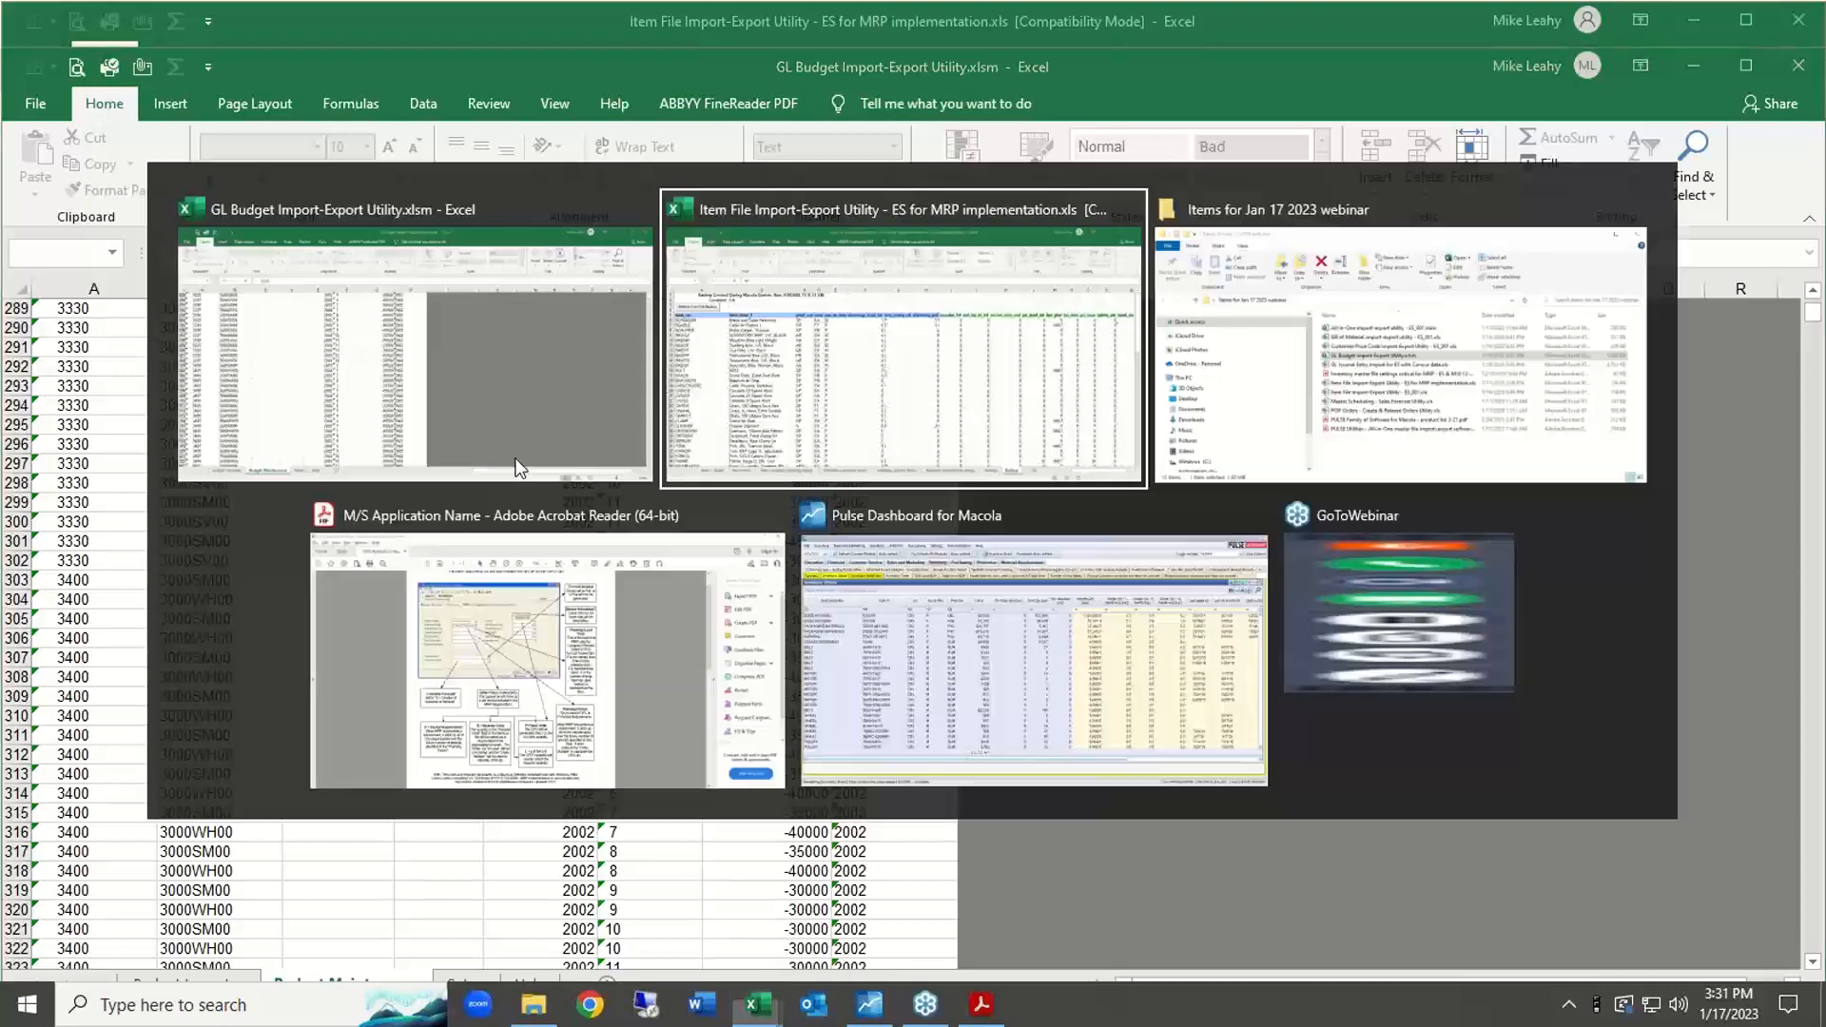
key(alt+Tab)
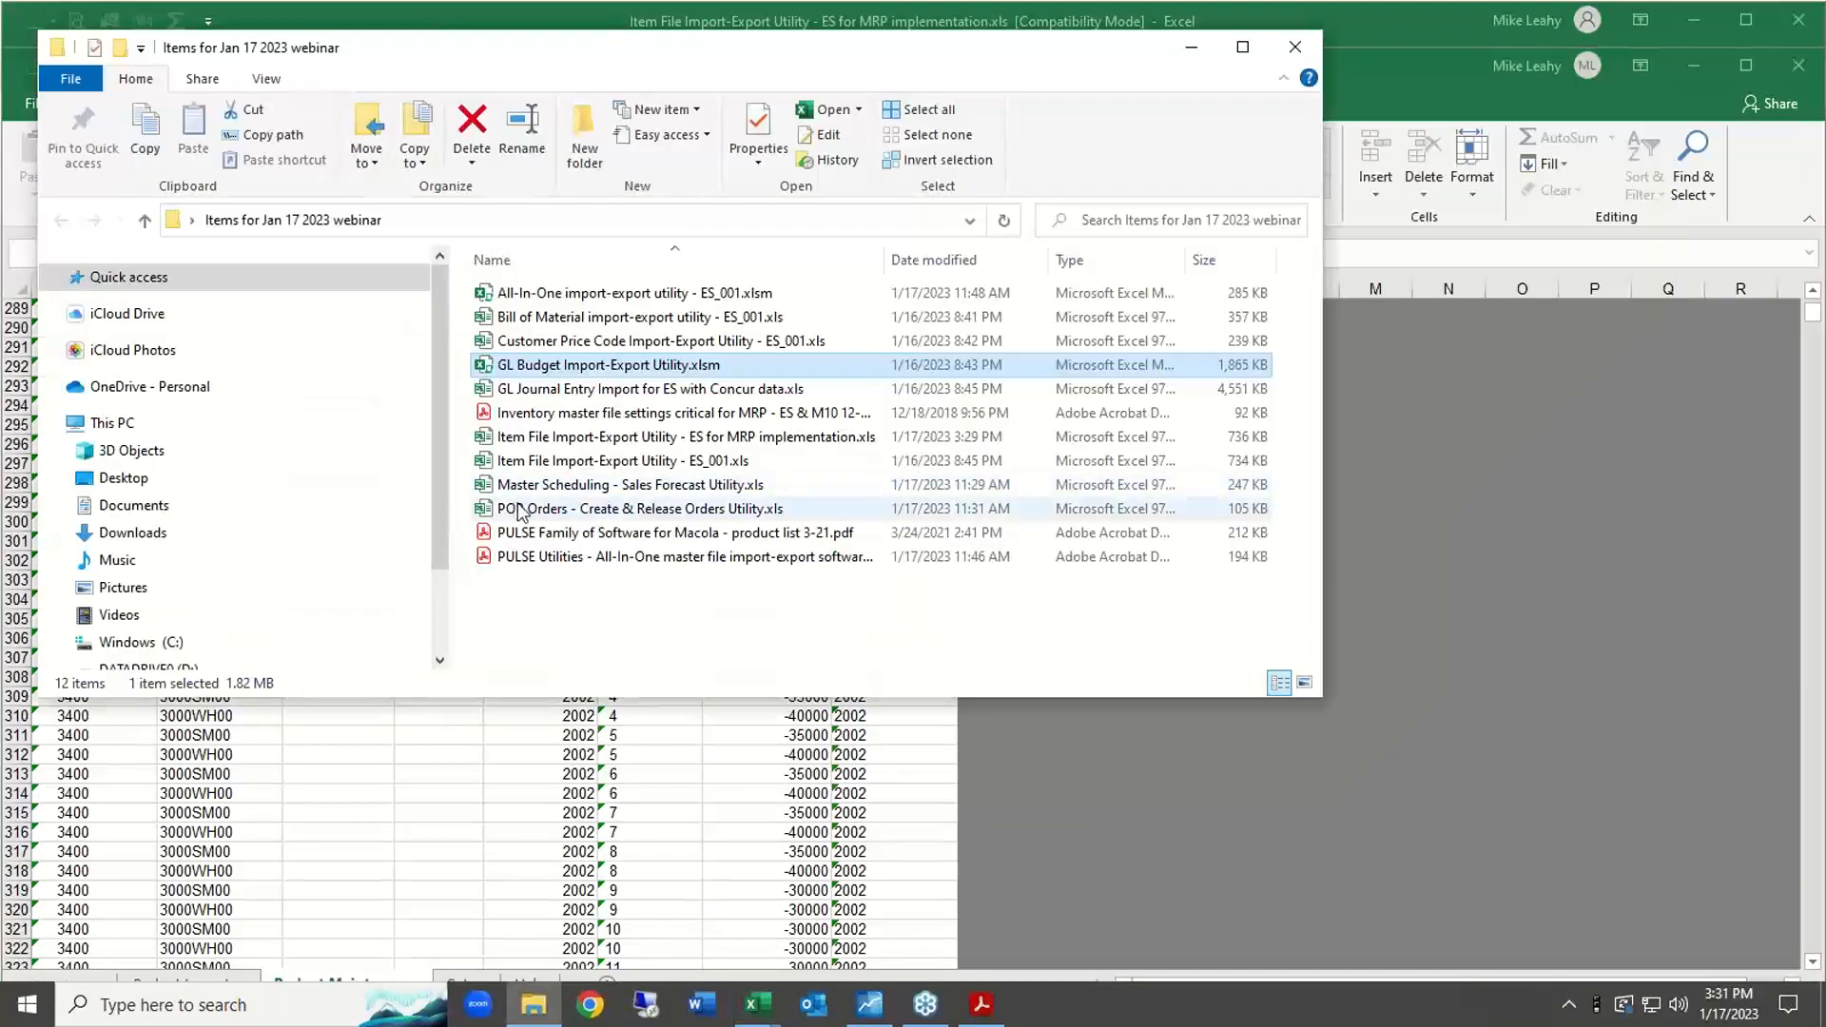
click(590, 392)
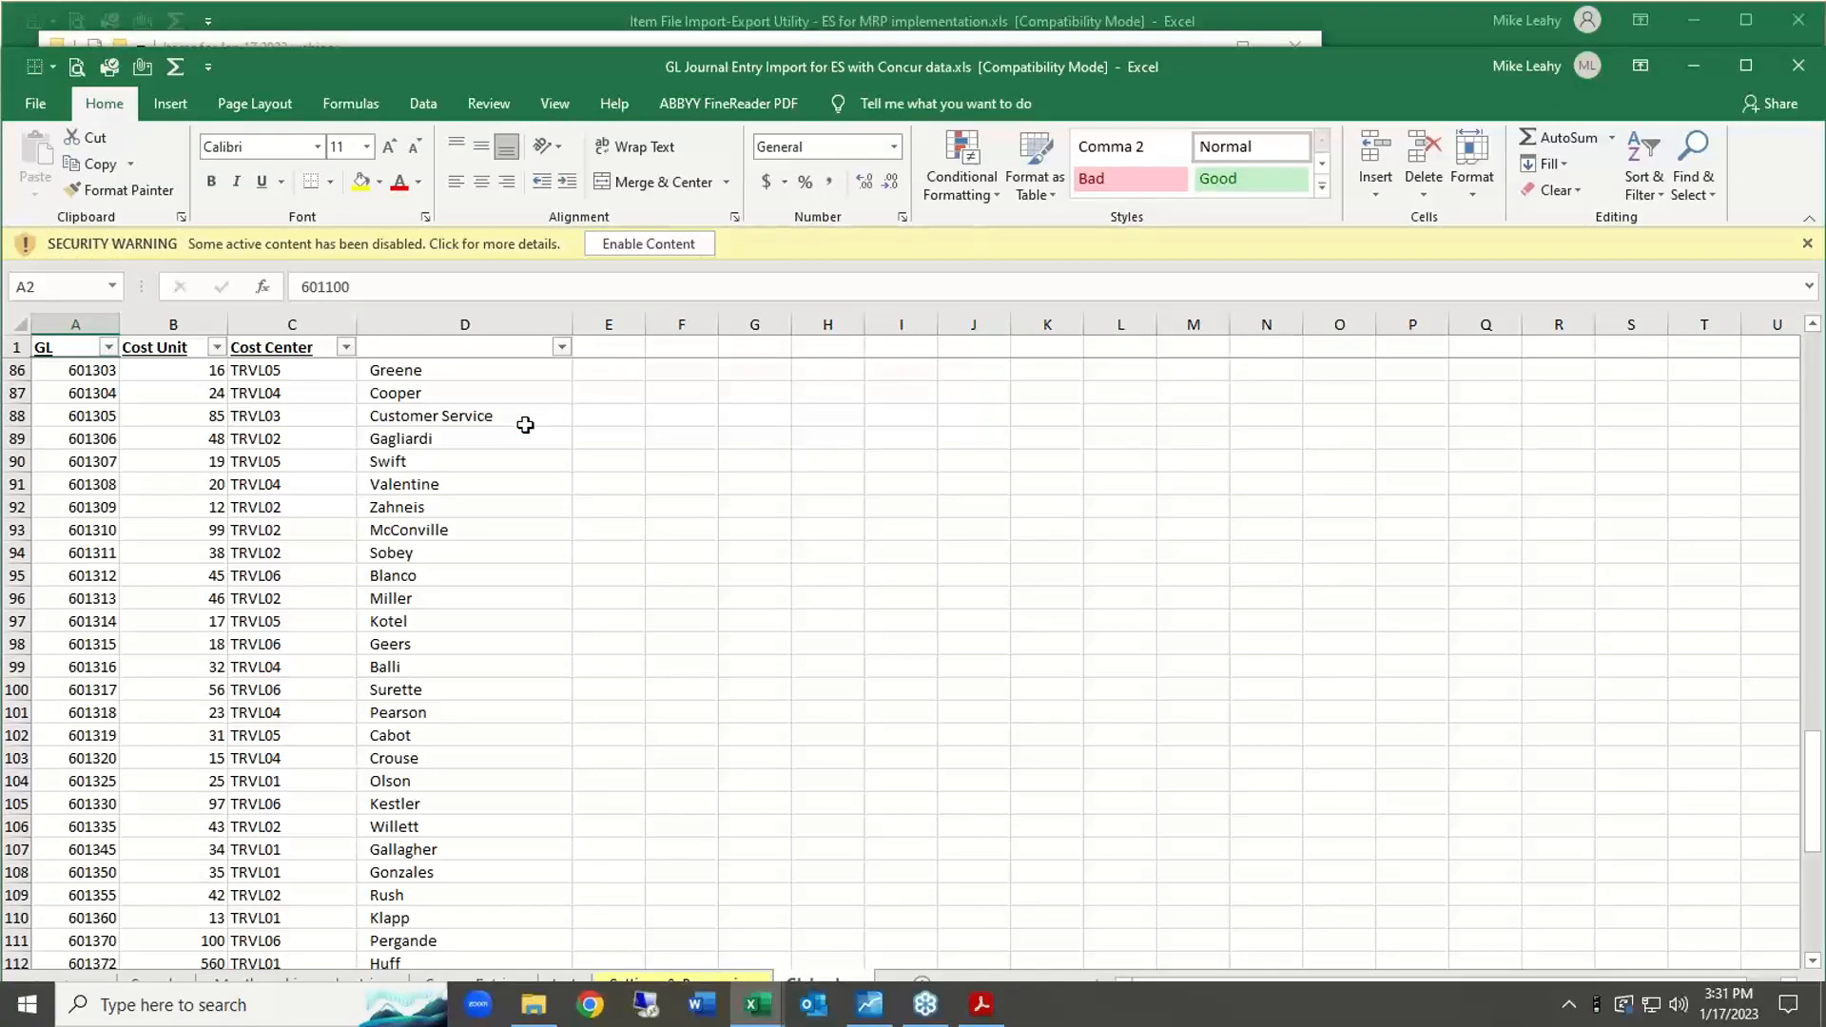
click(616, 245)
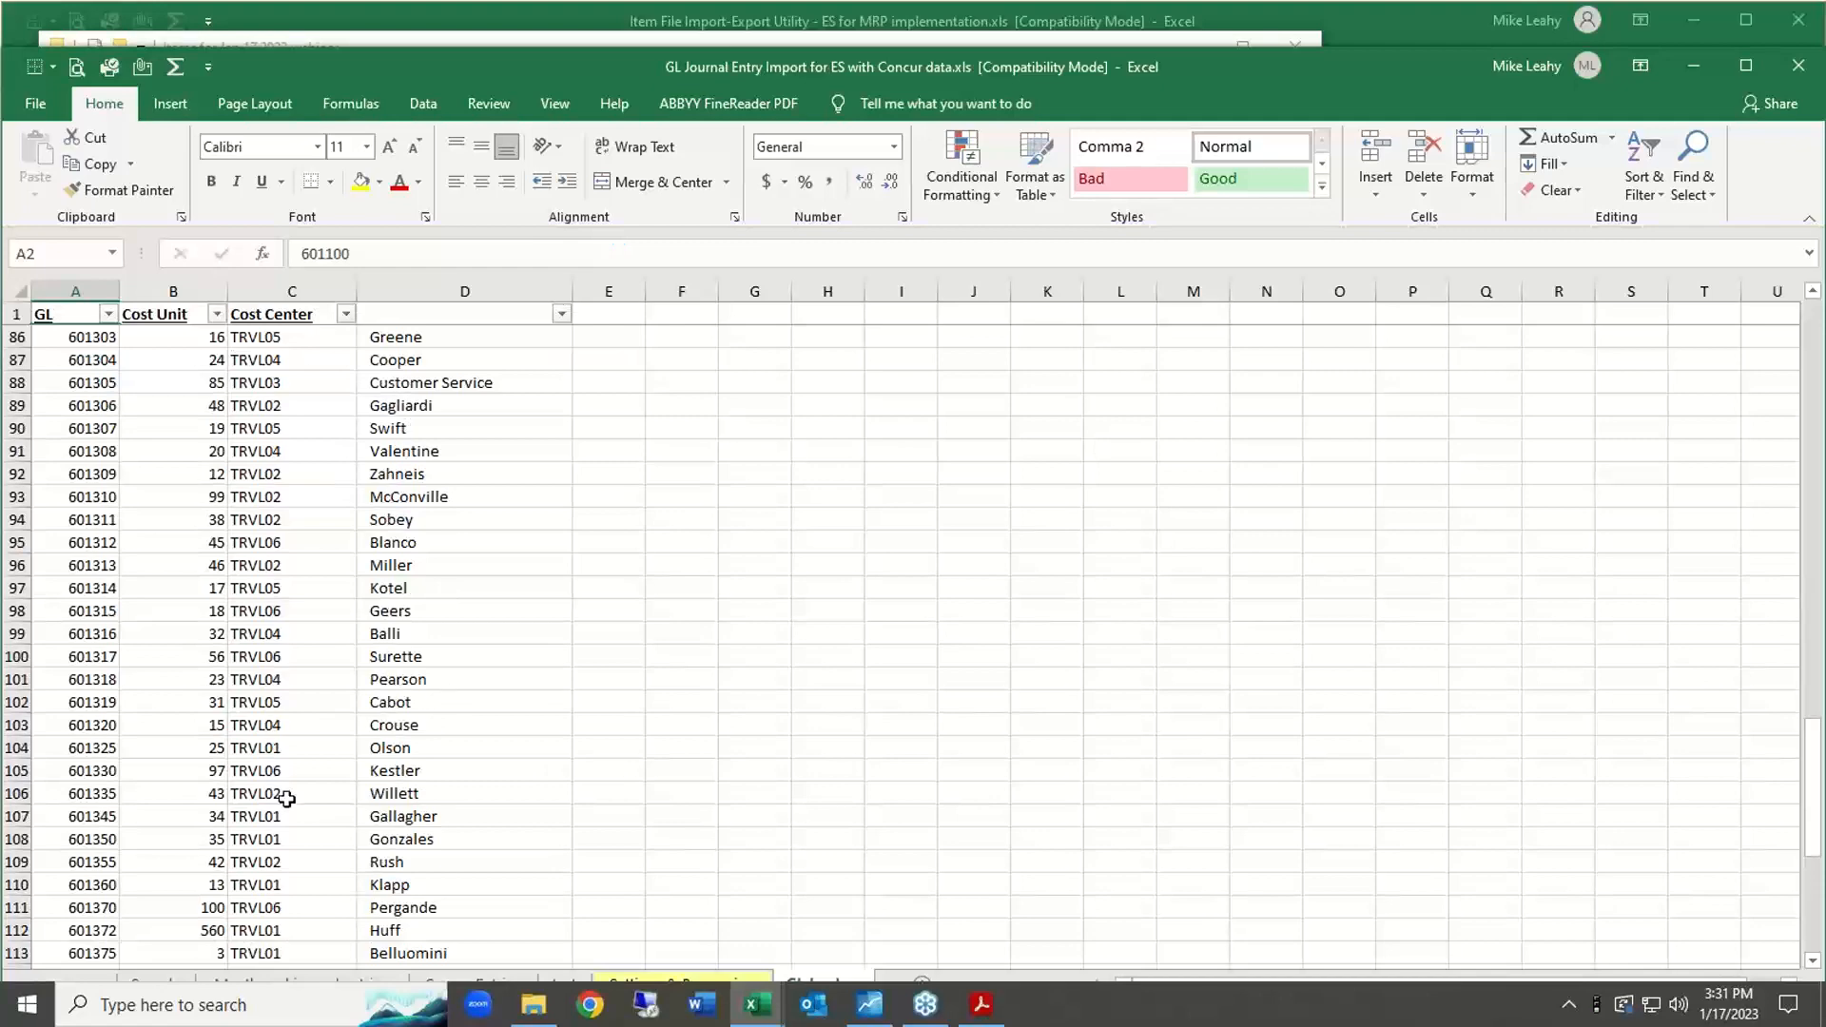
click(1744, 68)
click(611, 472)
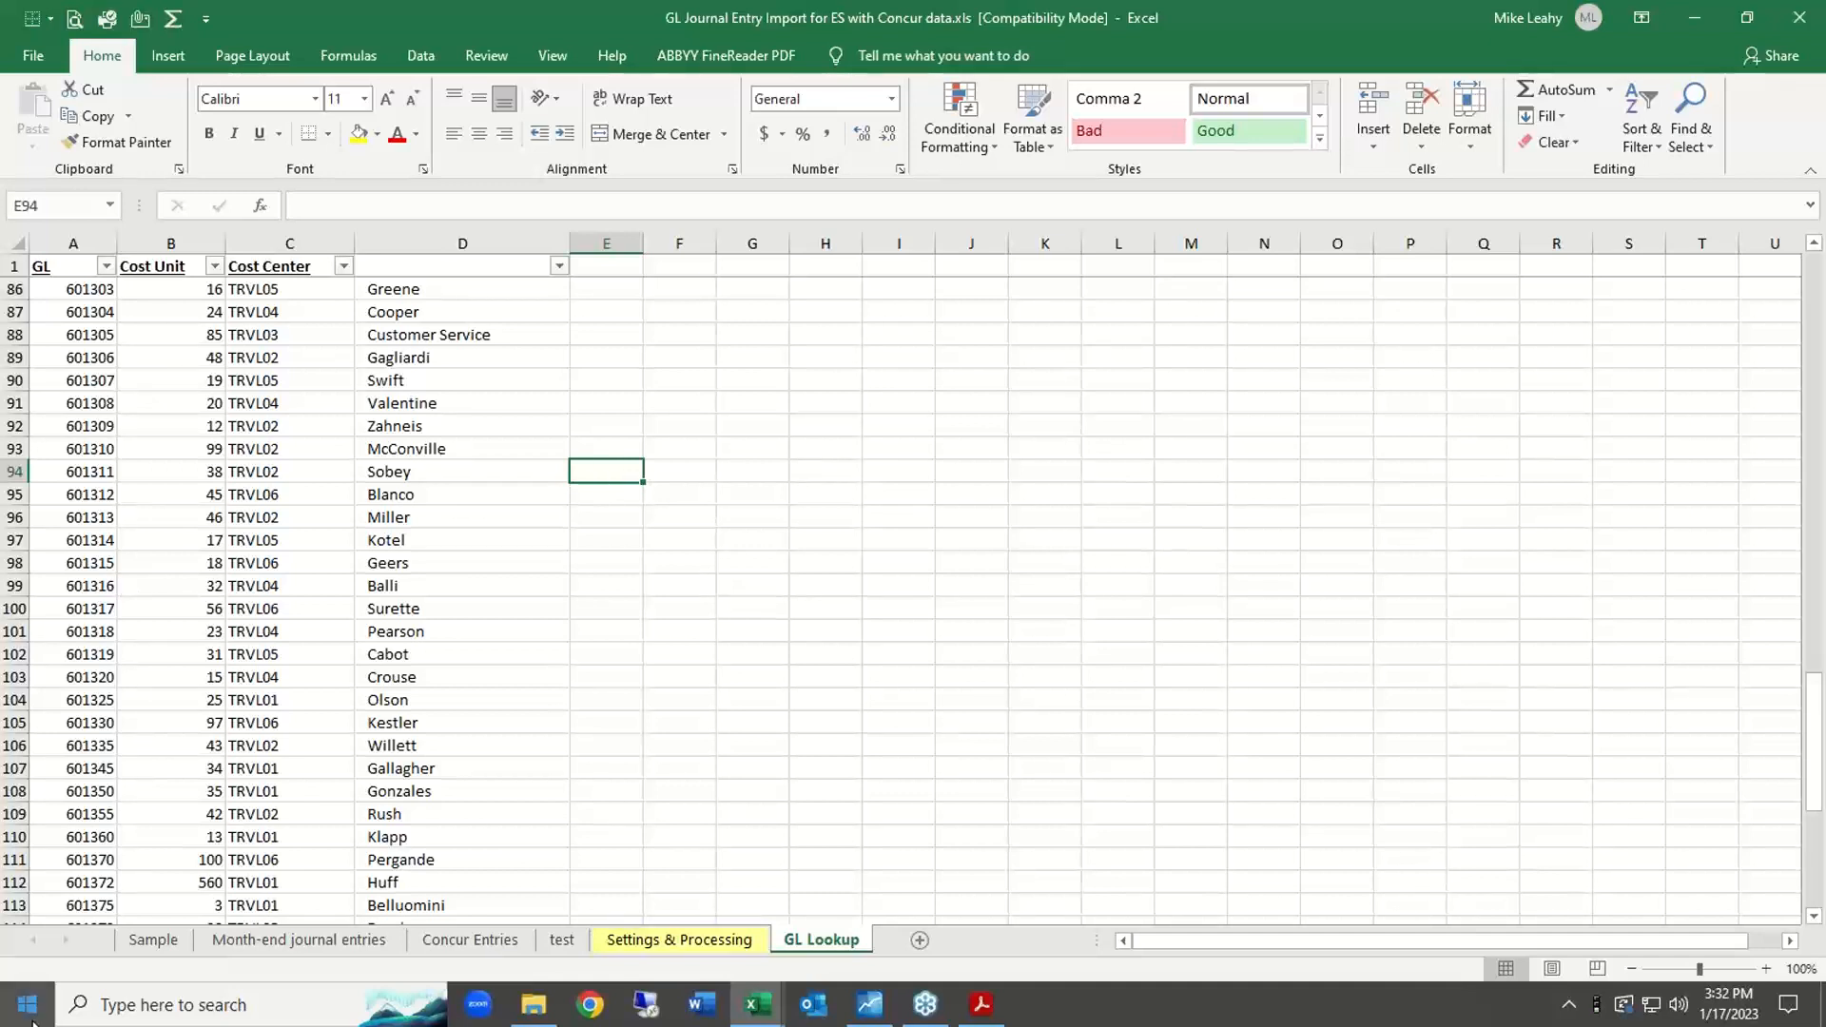
Review the Sample, Month-end journal entries, Concur Entries and Settings & Processing sheets of the journal entry workbook.
click(160, 942)
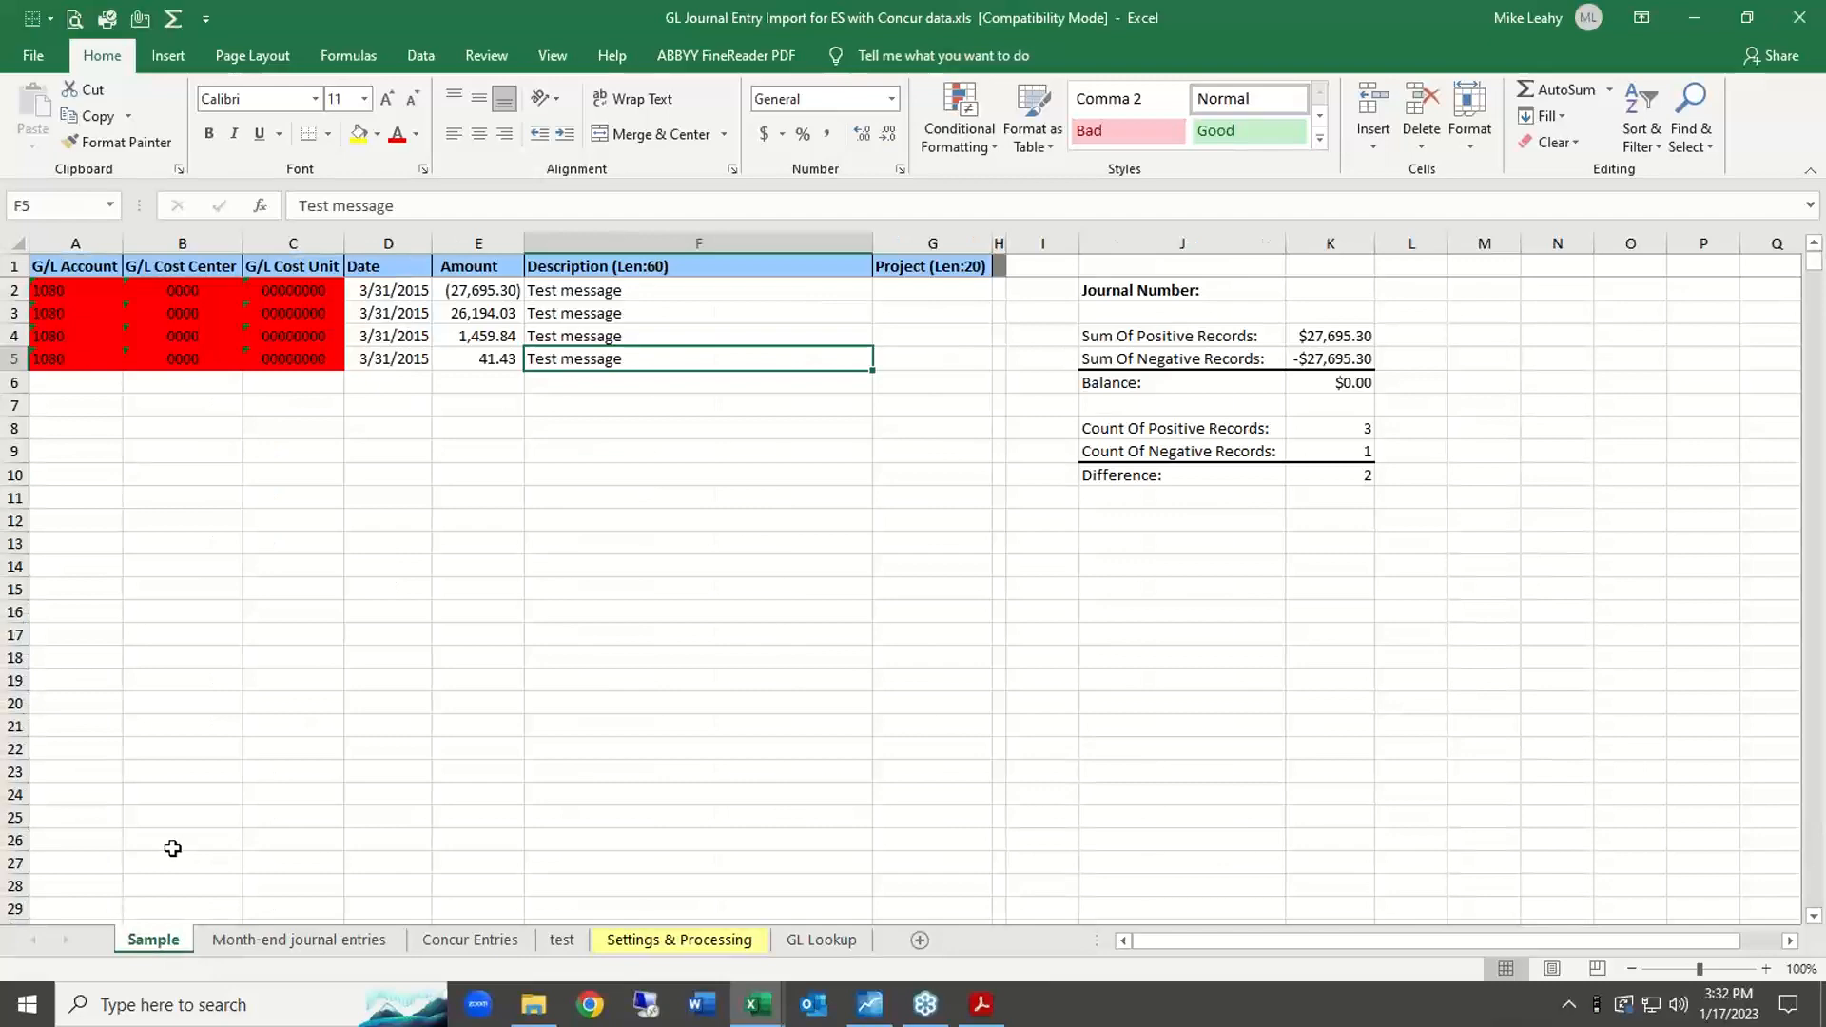
click(295, 940)
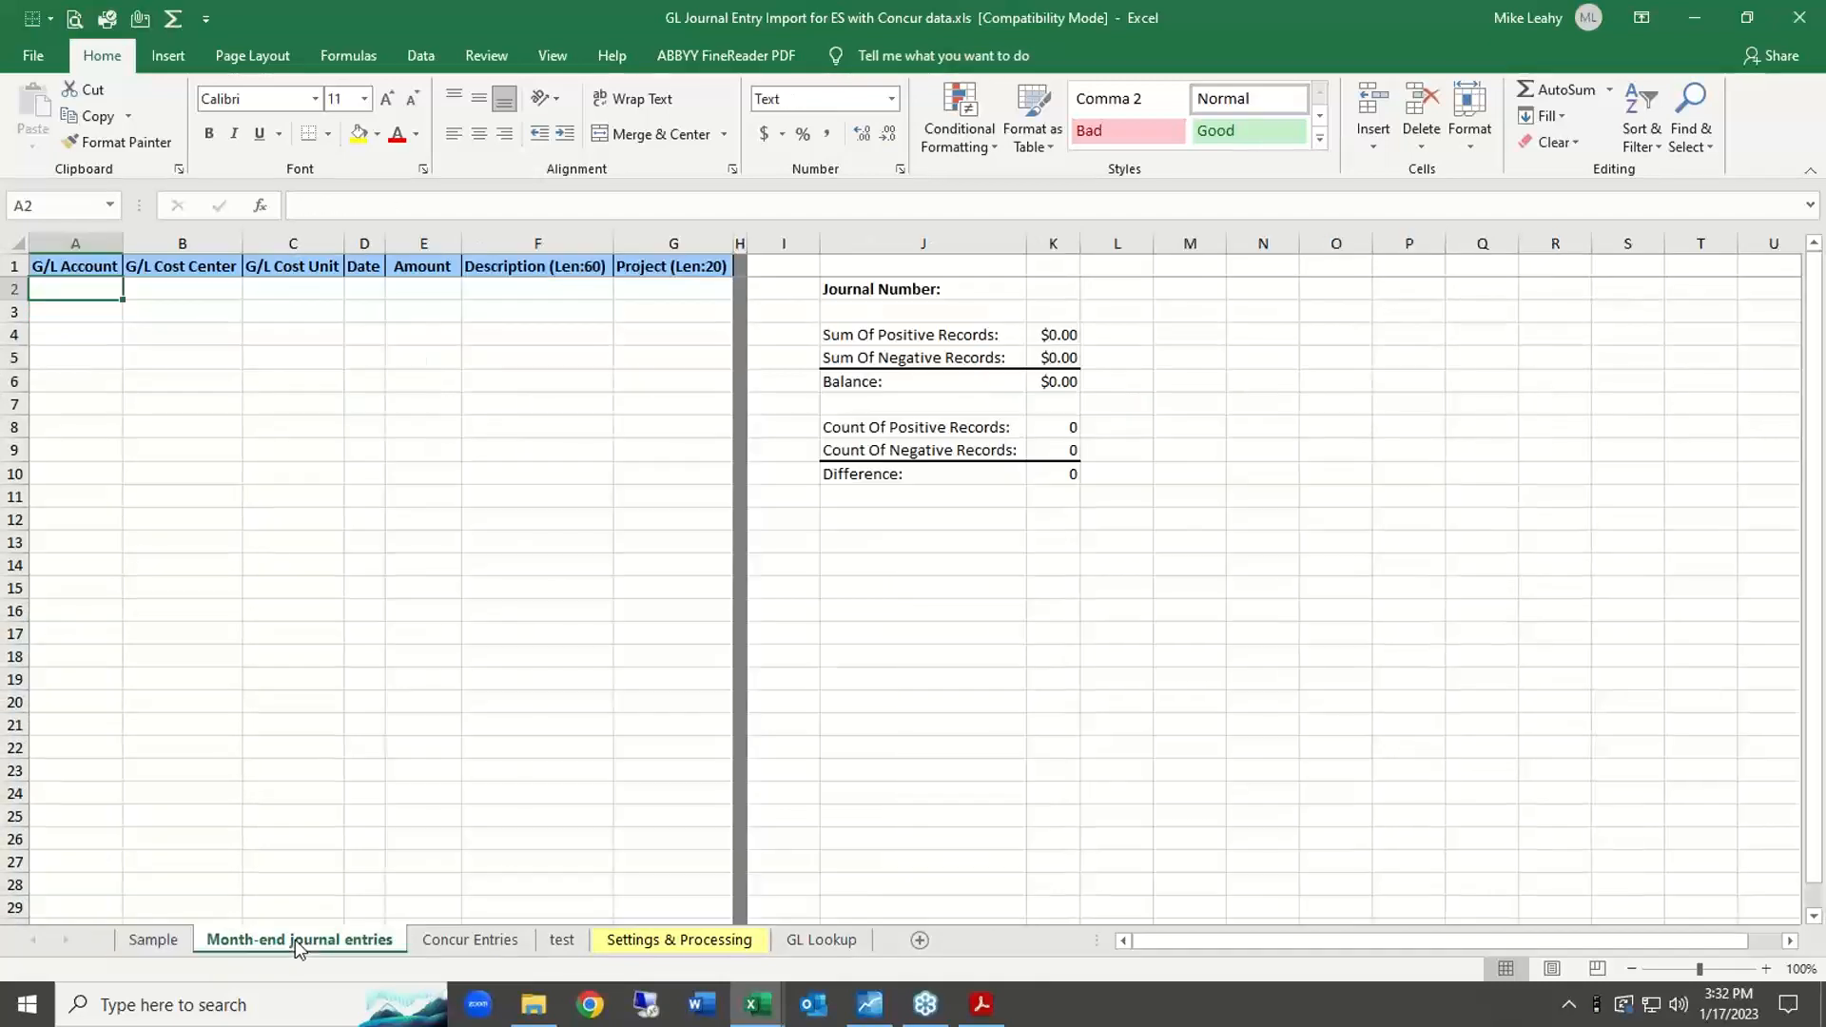
click(449, 942)
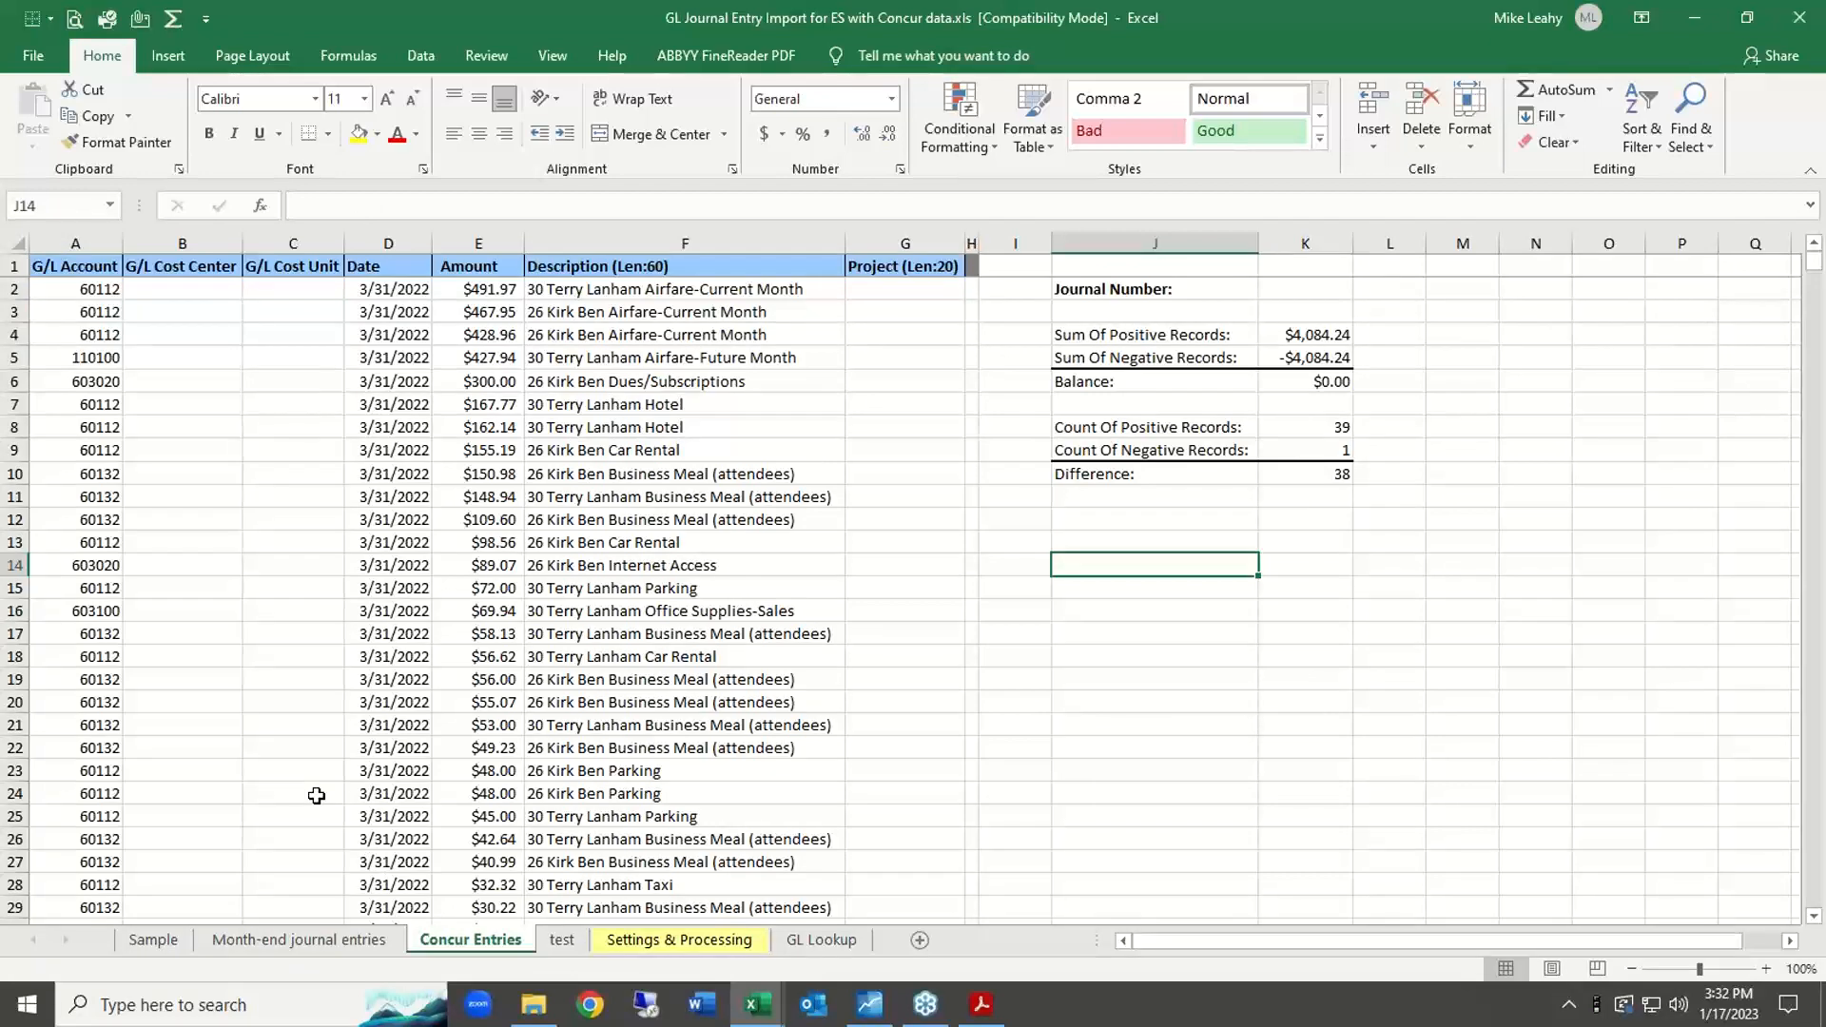
click(153, 940)
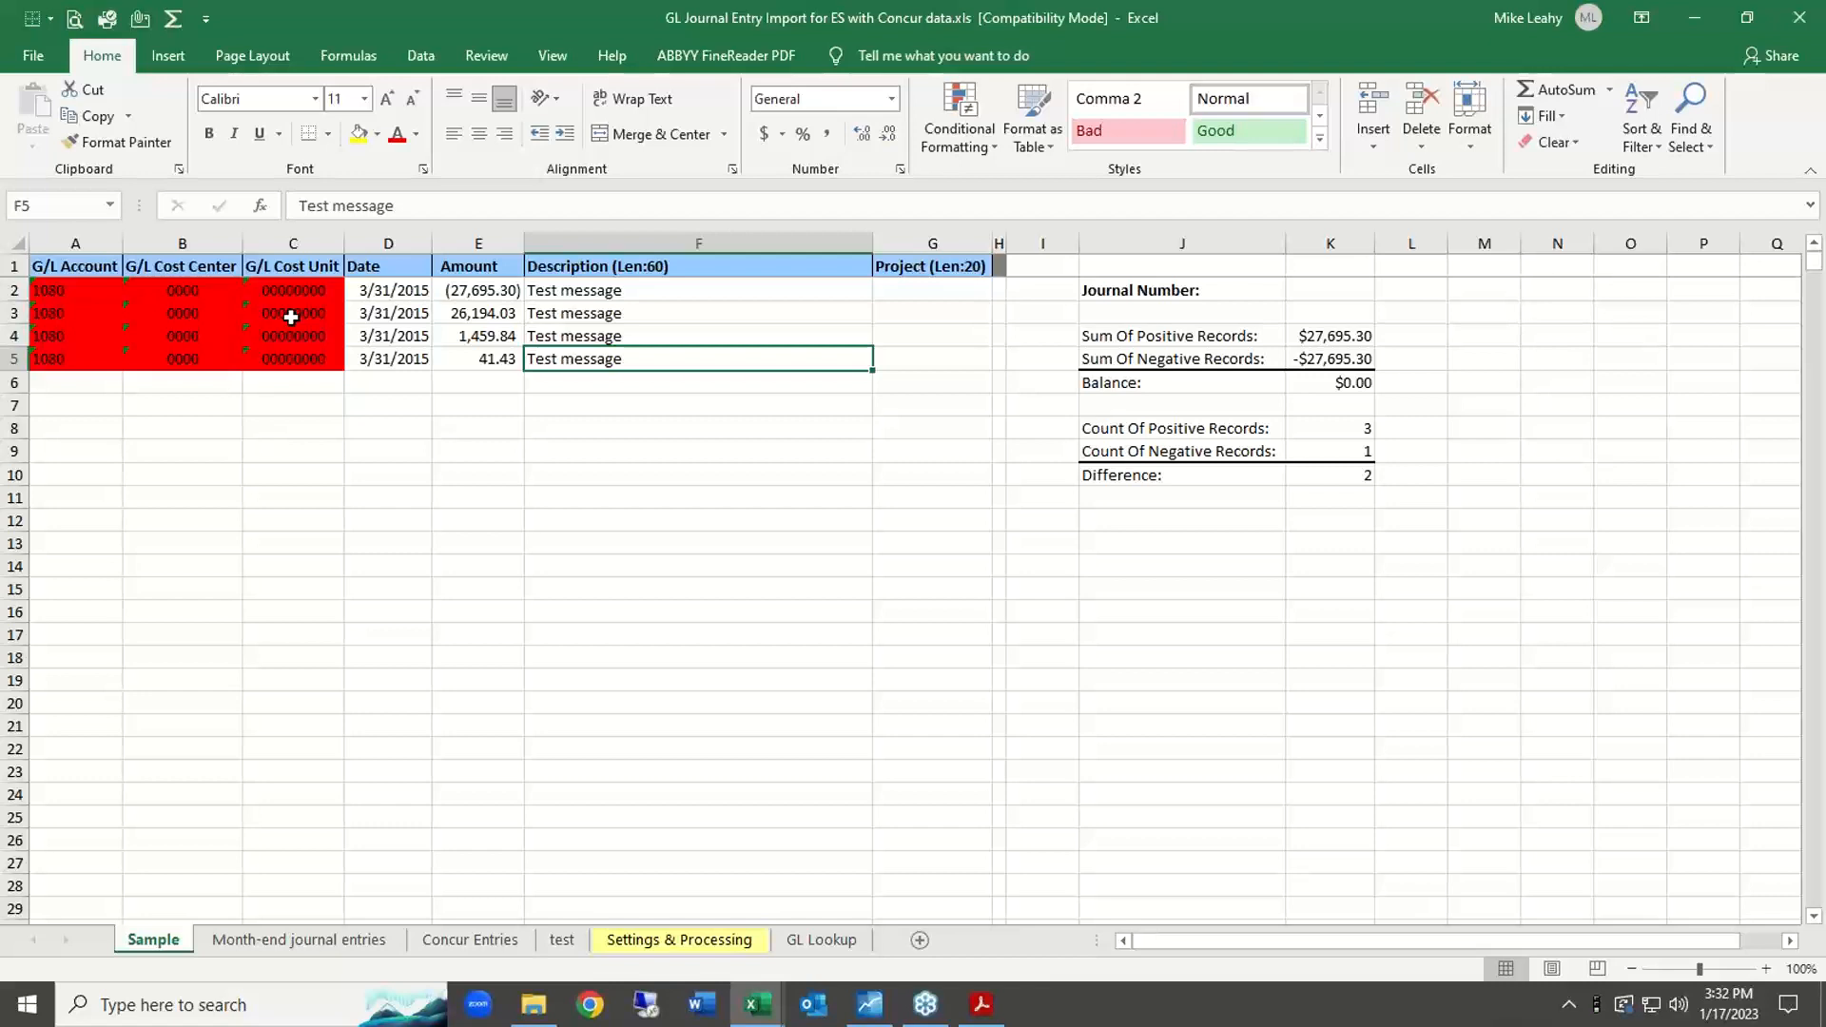
click(473, 942)
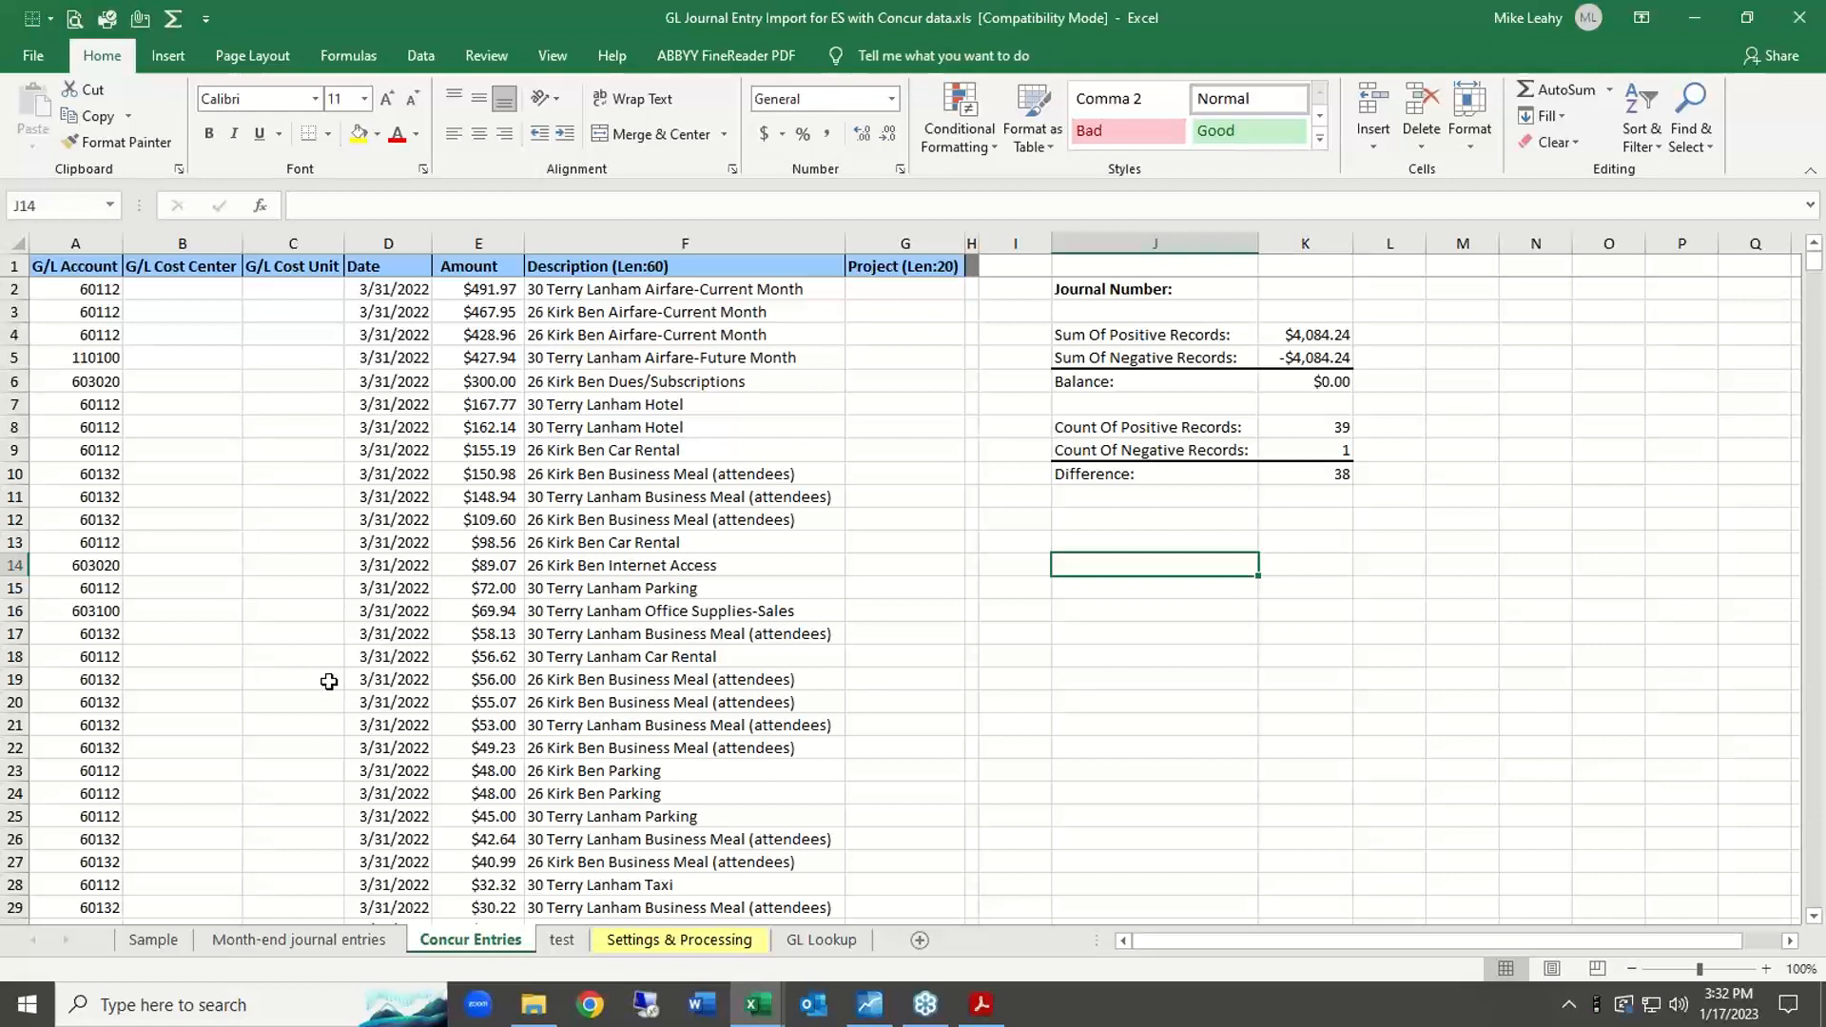
click(663, 941)
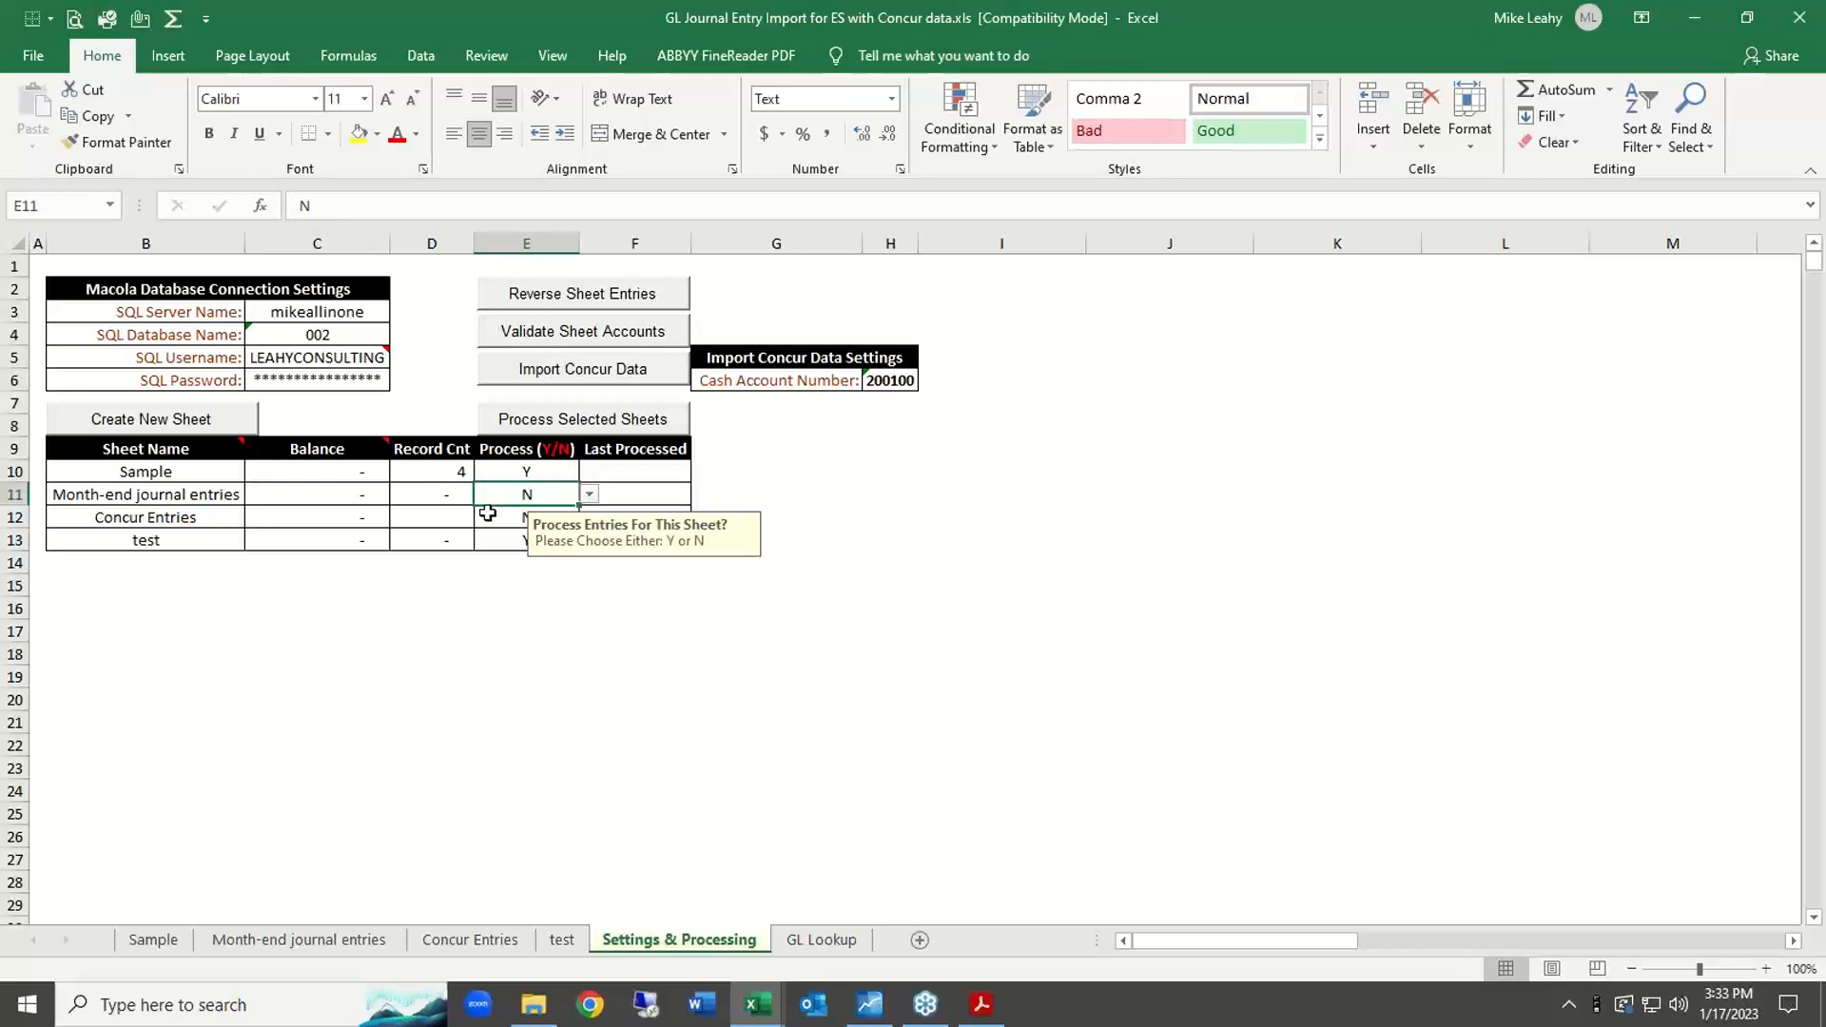
Open Master Scheduling - Sales Forecast Utility.xls from the webinar folder, enable its content and show the Forecast For Import Into Macola sheet.
key(alt+Tab)
key(alt+Tab)
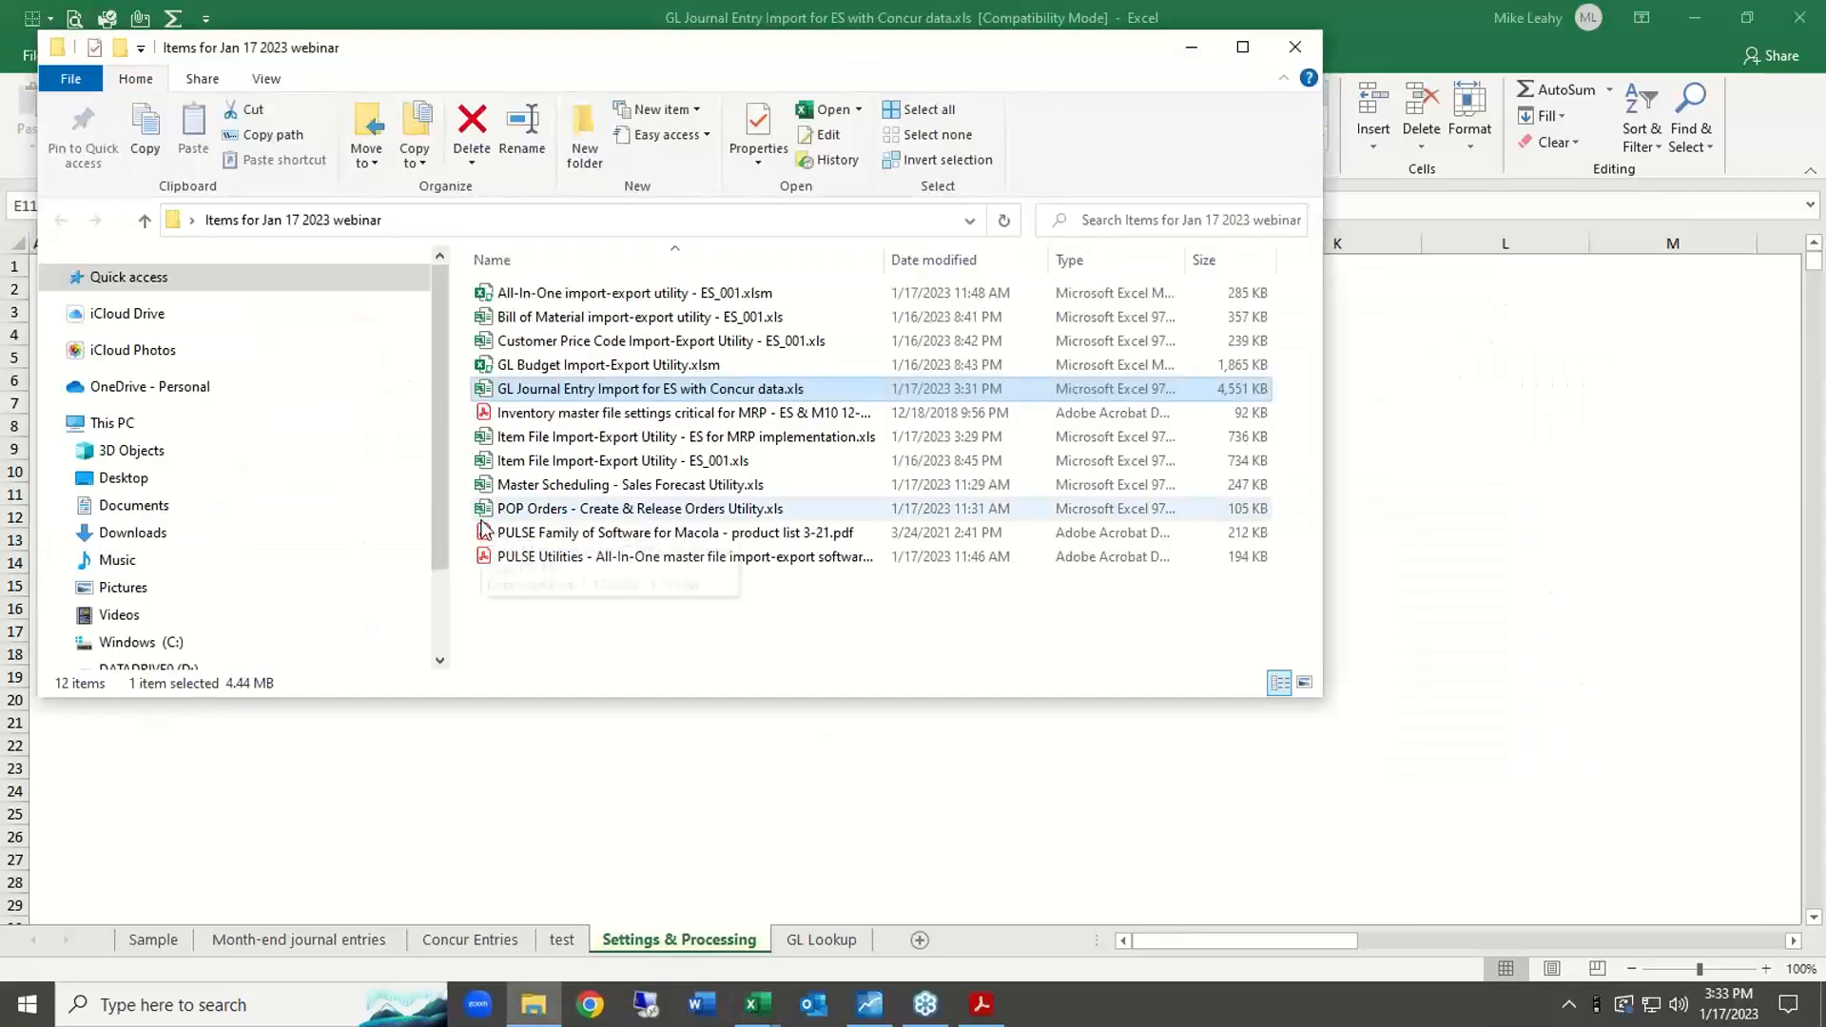
click(571, 489)
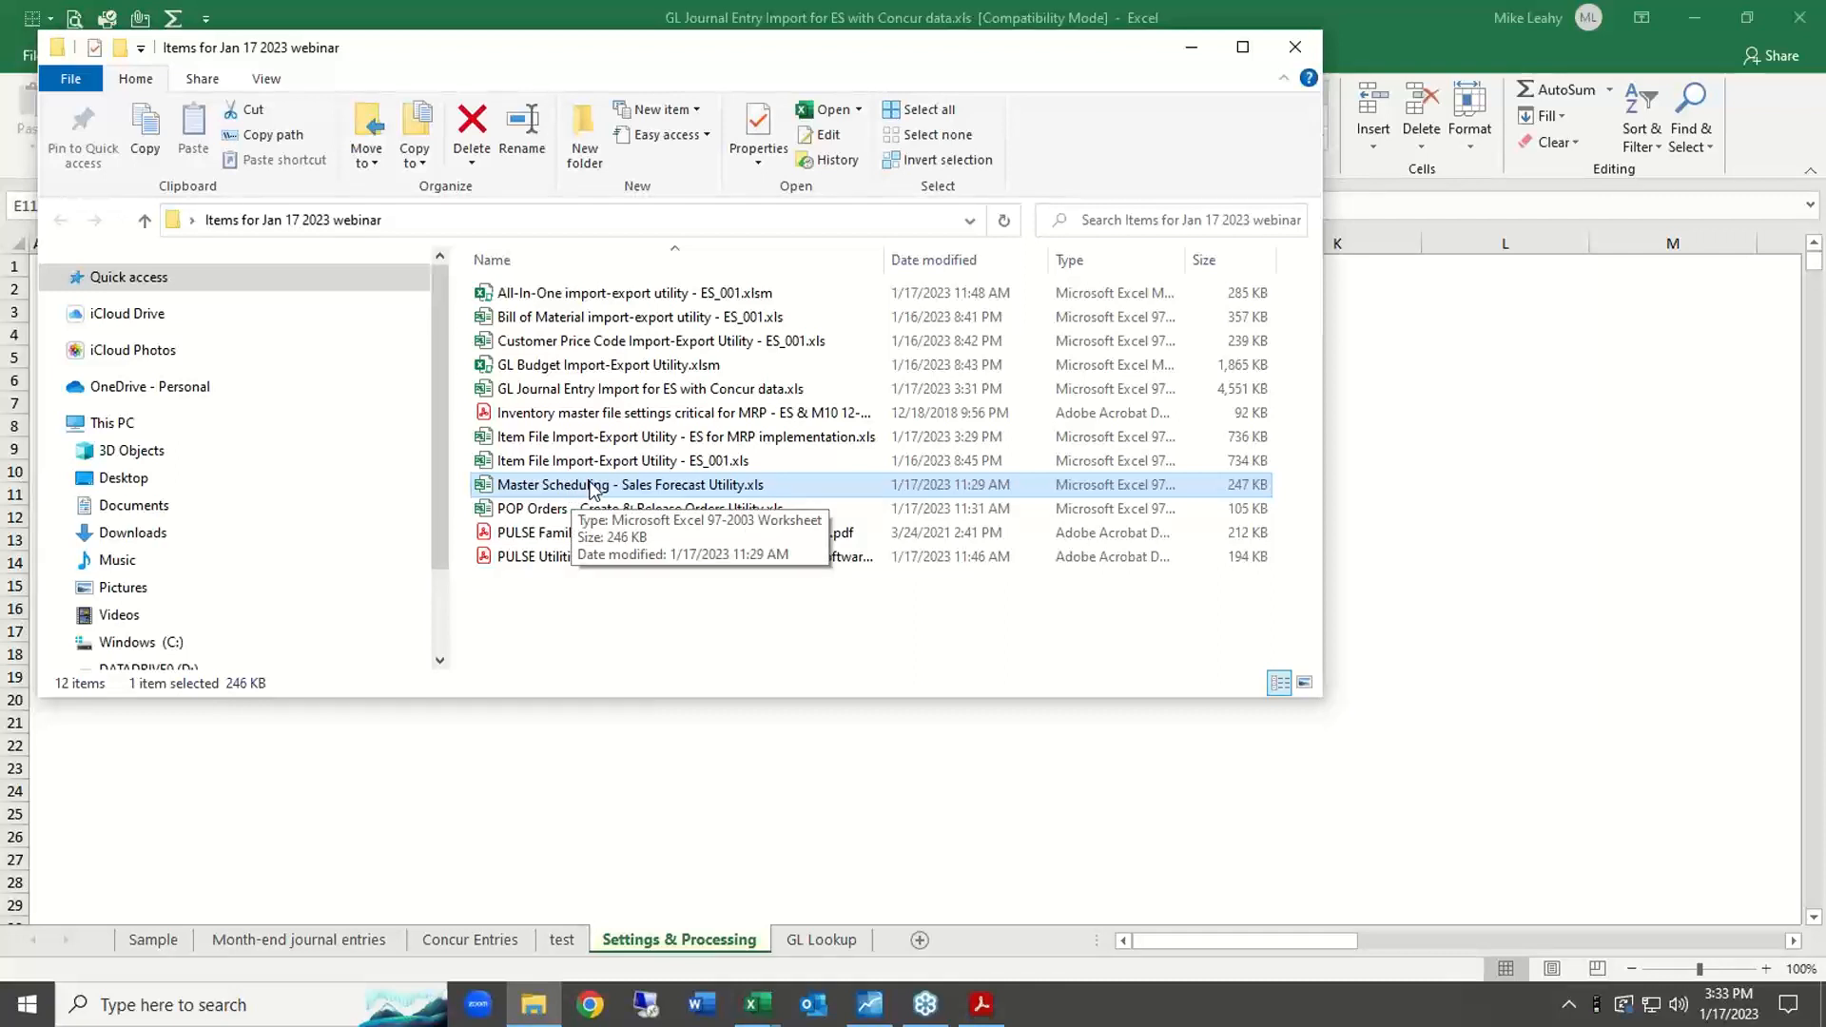
double_click(595, 491)
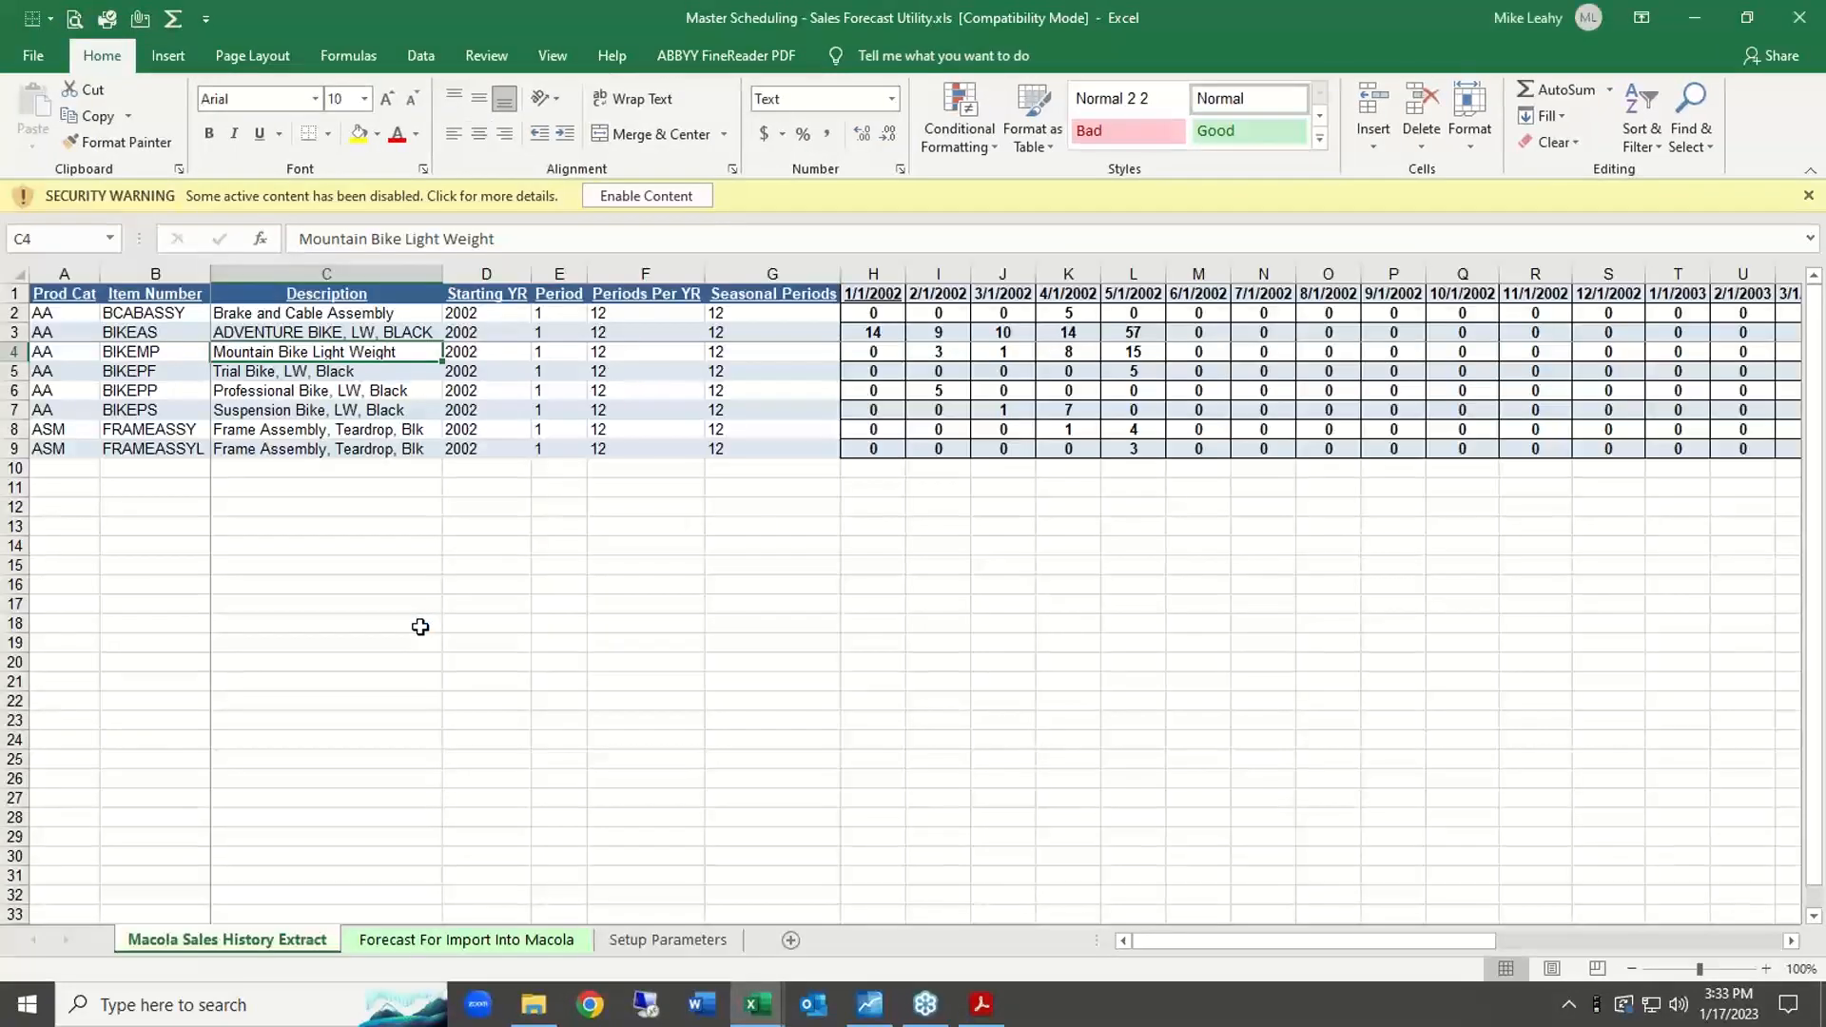
click(420, 627)
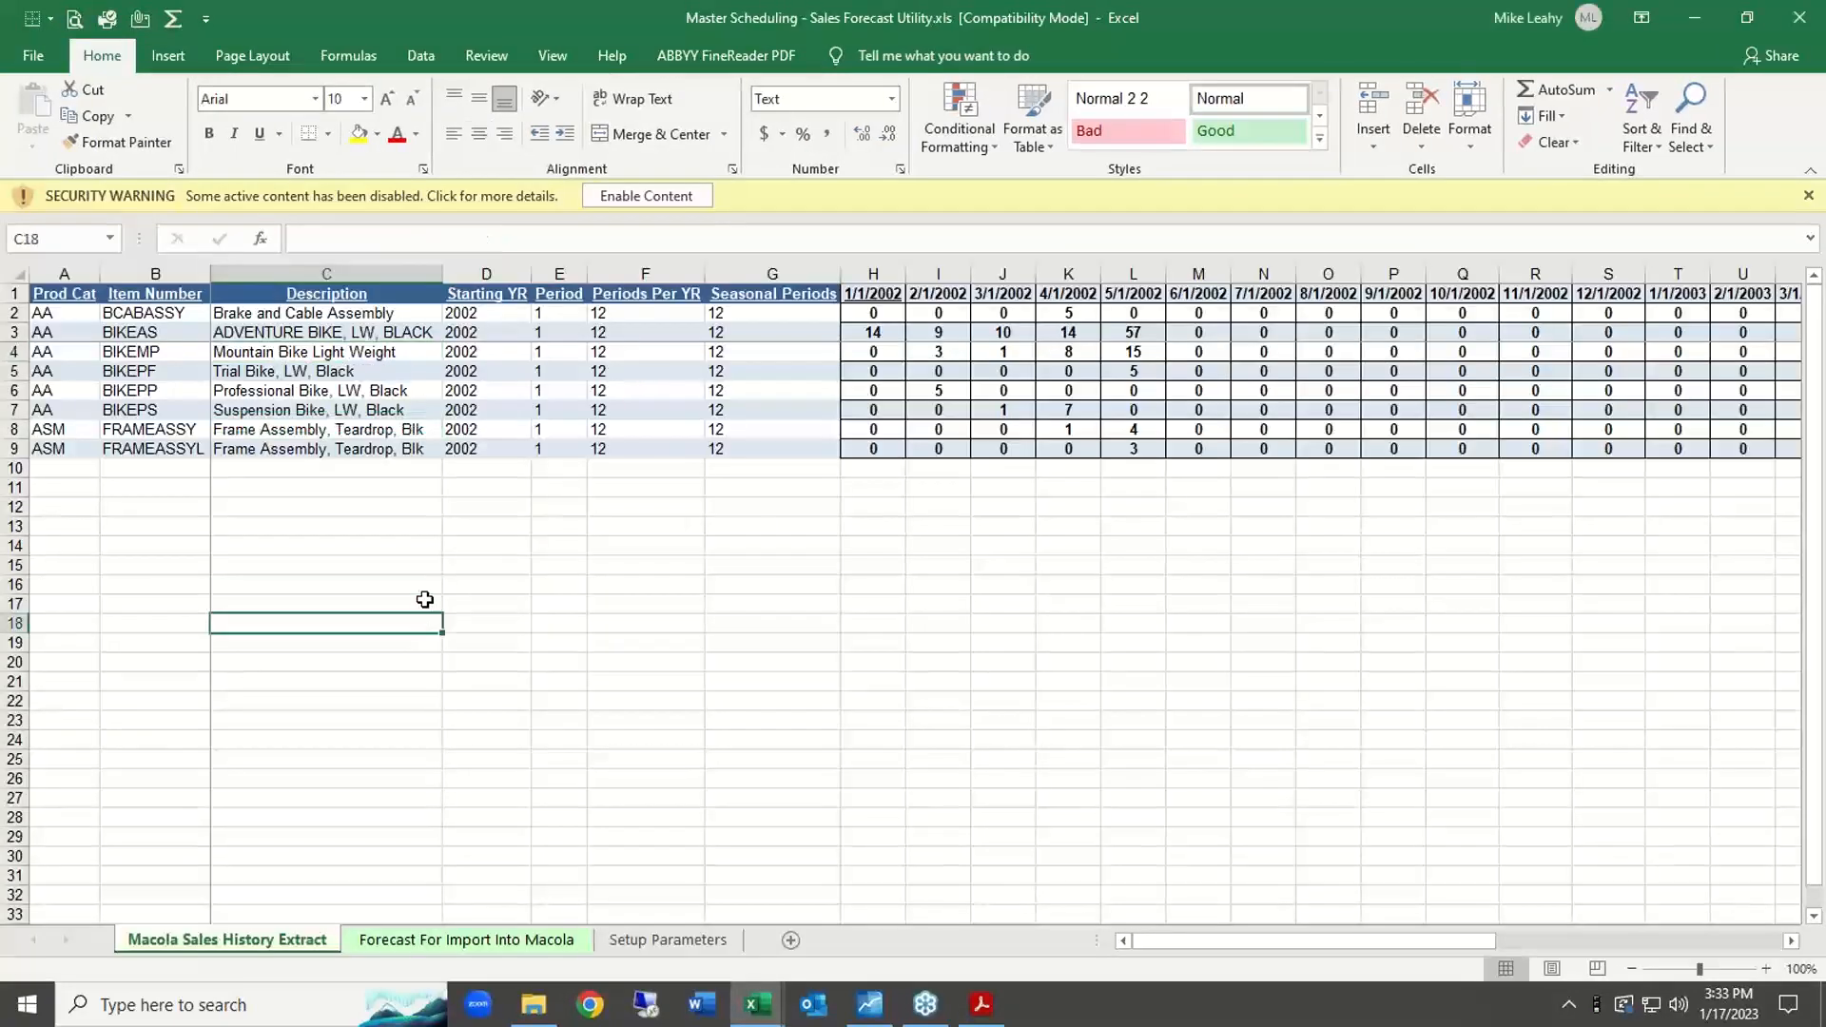
click(595, 201)
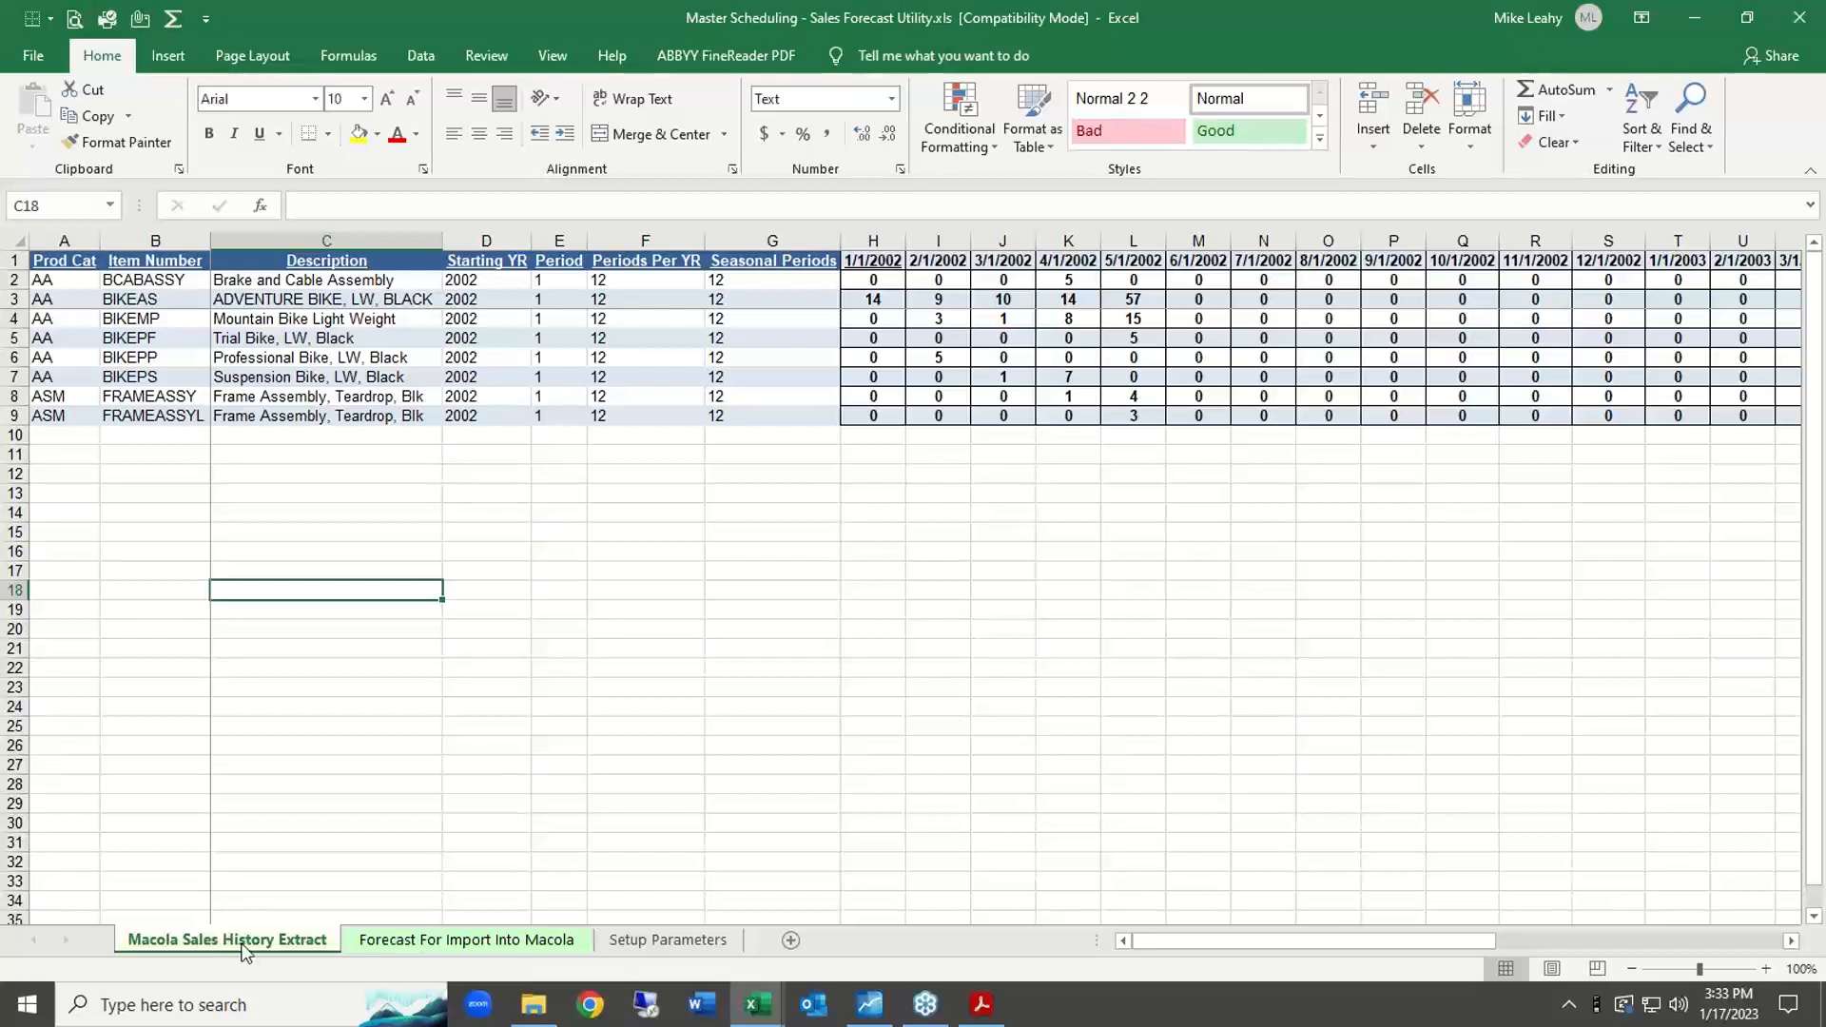
click(460, 938)
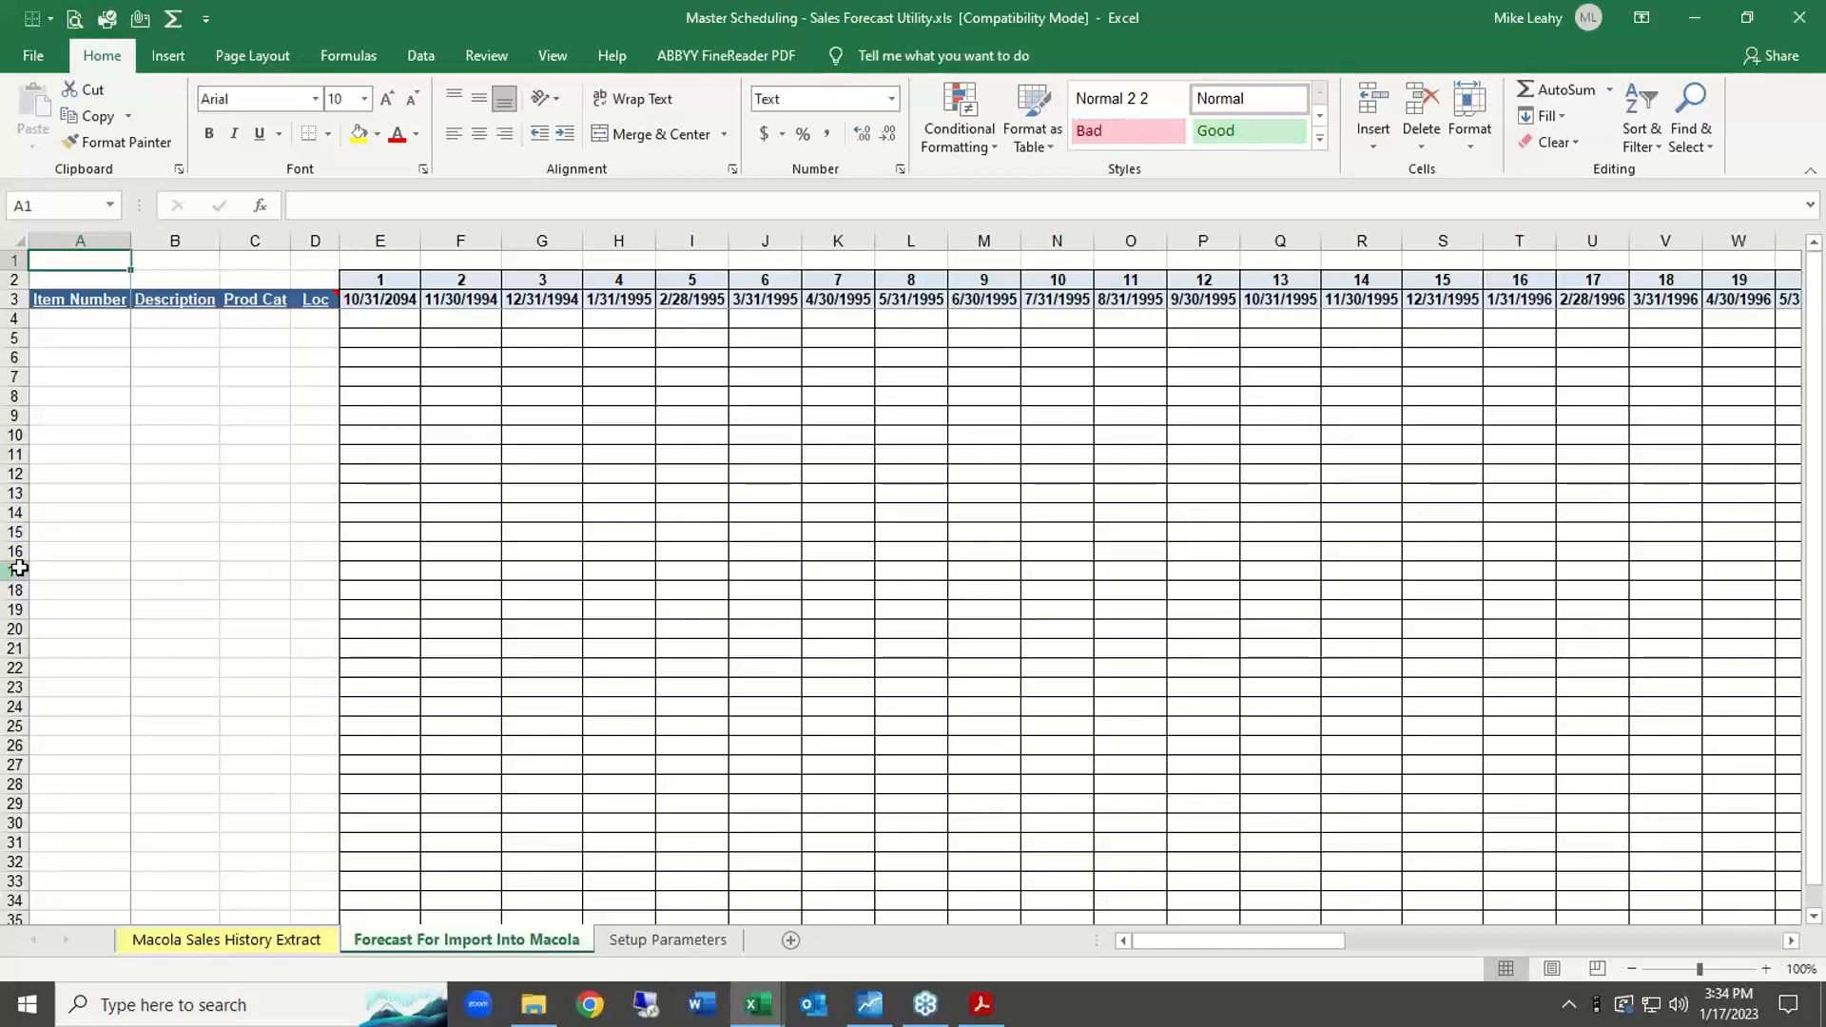
Open PULSE Family of Software for Macola - product list 3-21.pdf from the webinar folder and read through to the PULSE Utilities list.
key(alt+Tab)
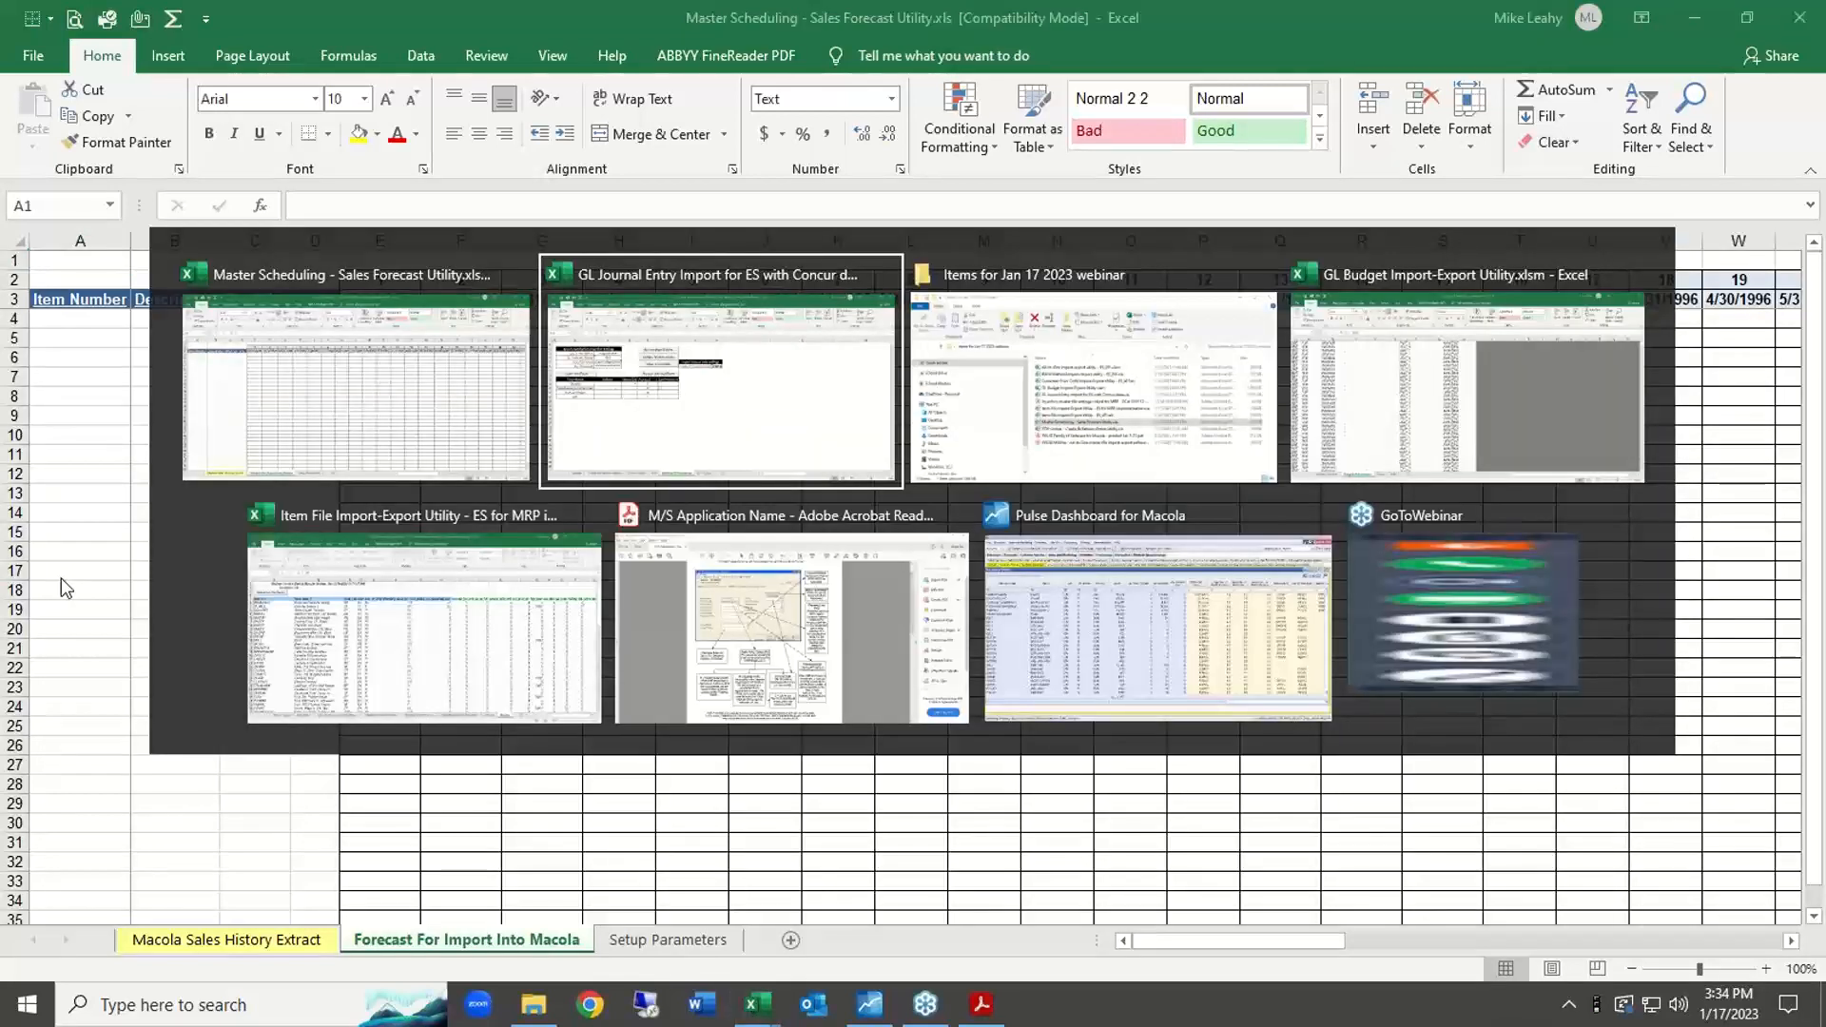
key(alt+Tab)
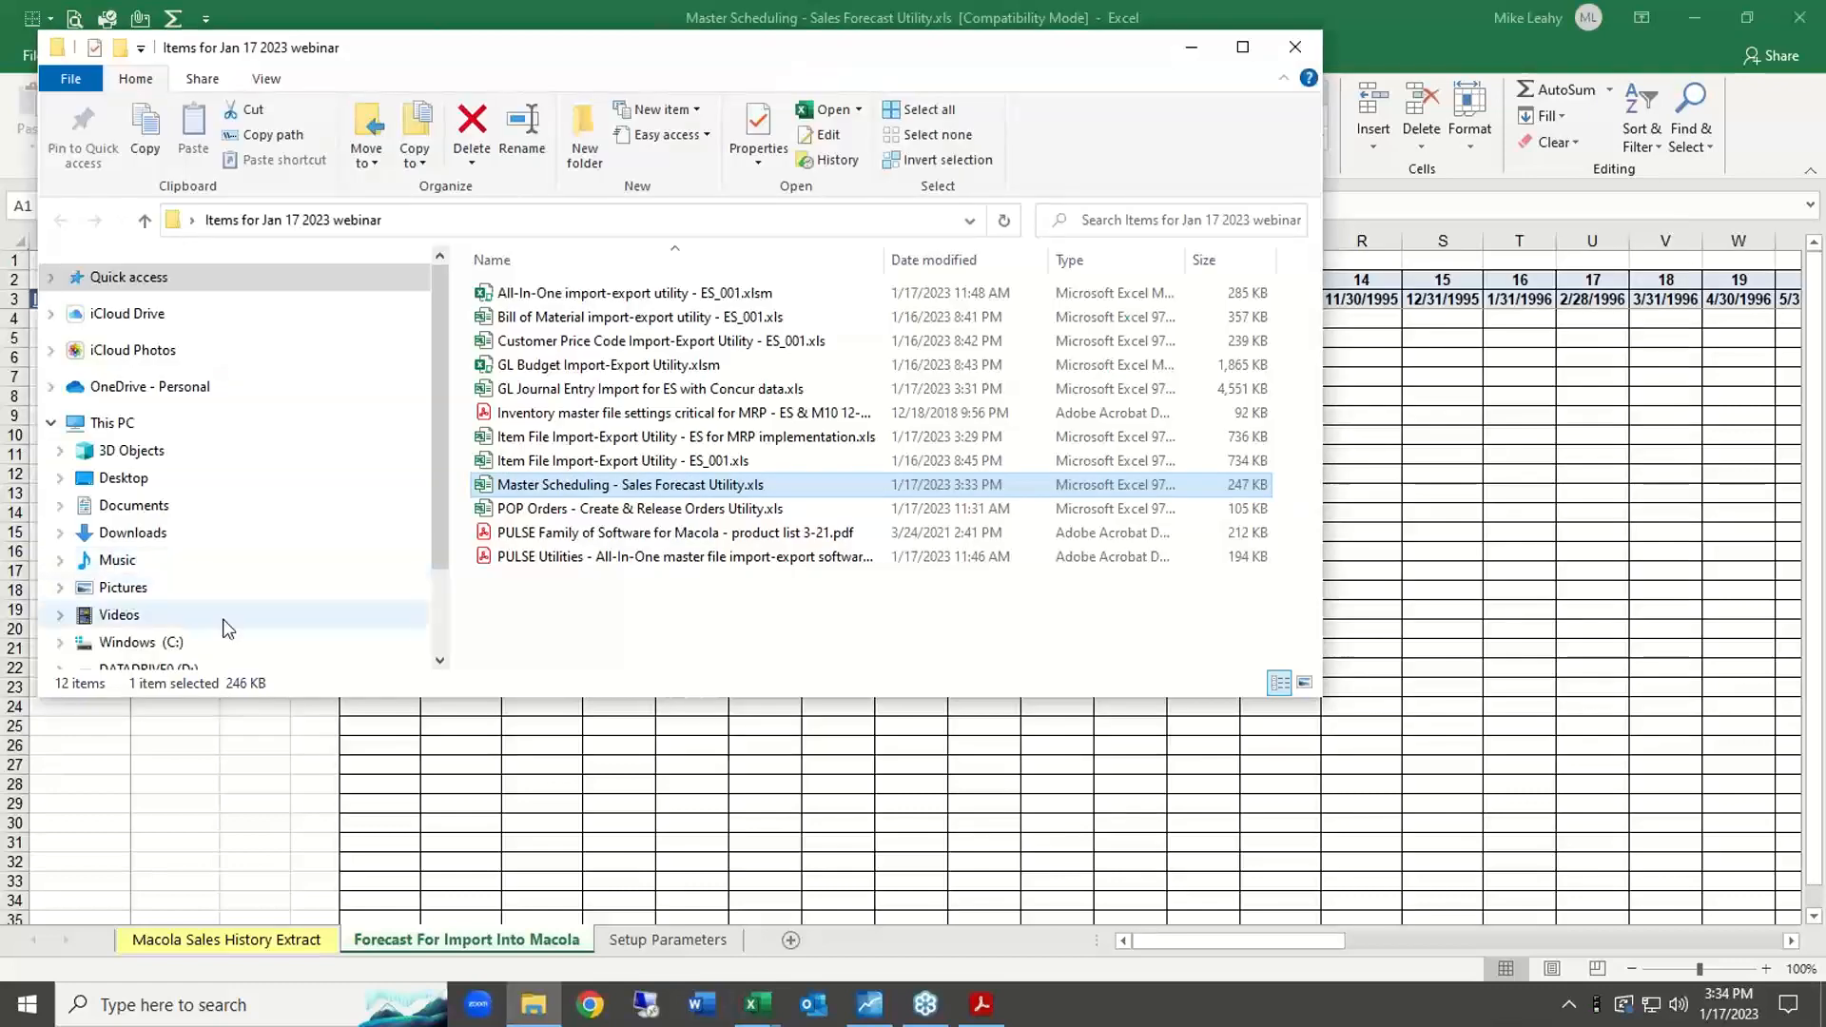
double_click(571, 536)
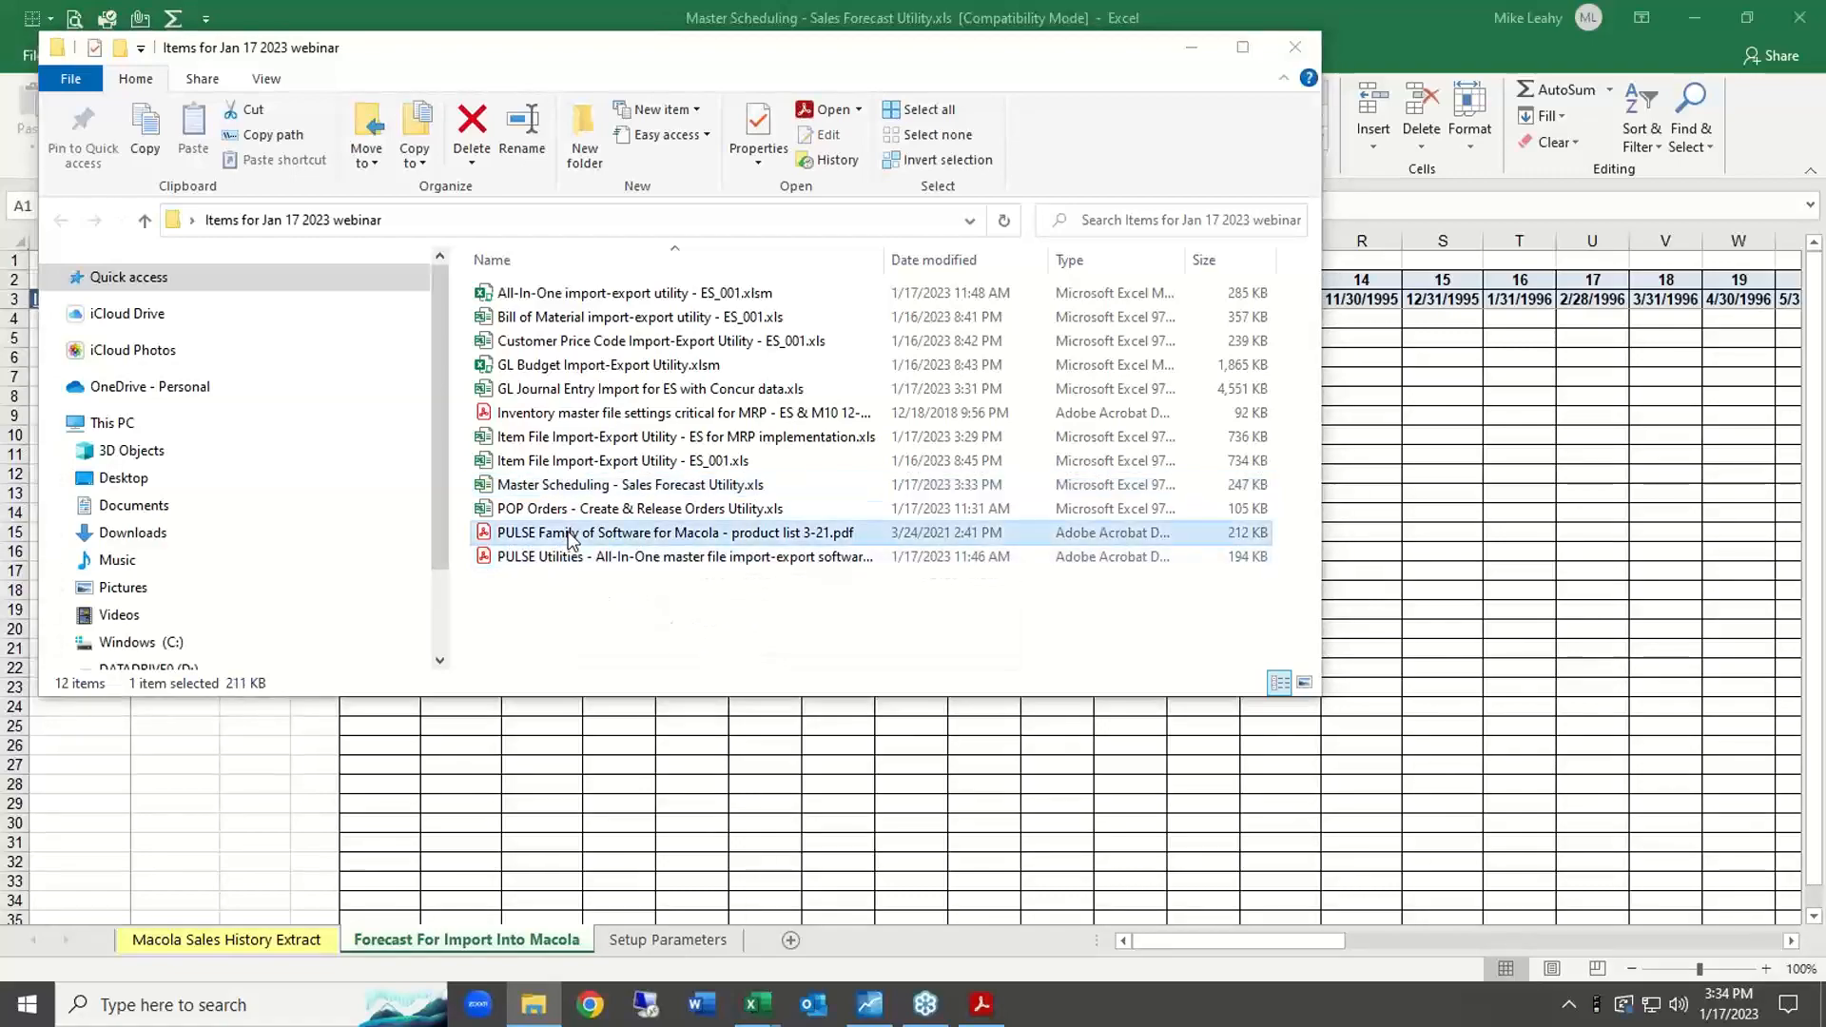
scroll(580, 509, down, 8)
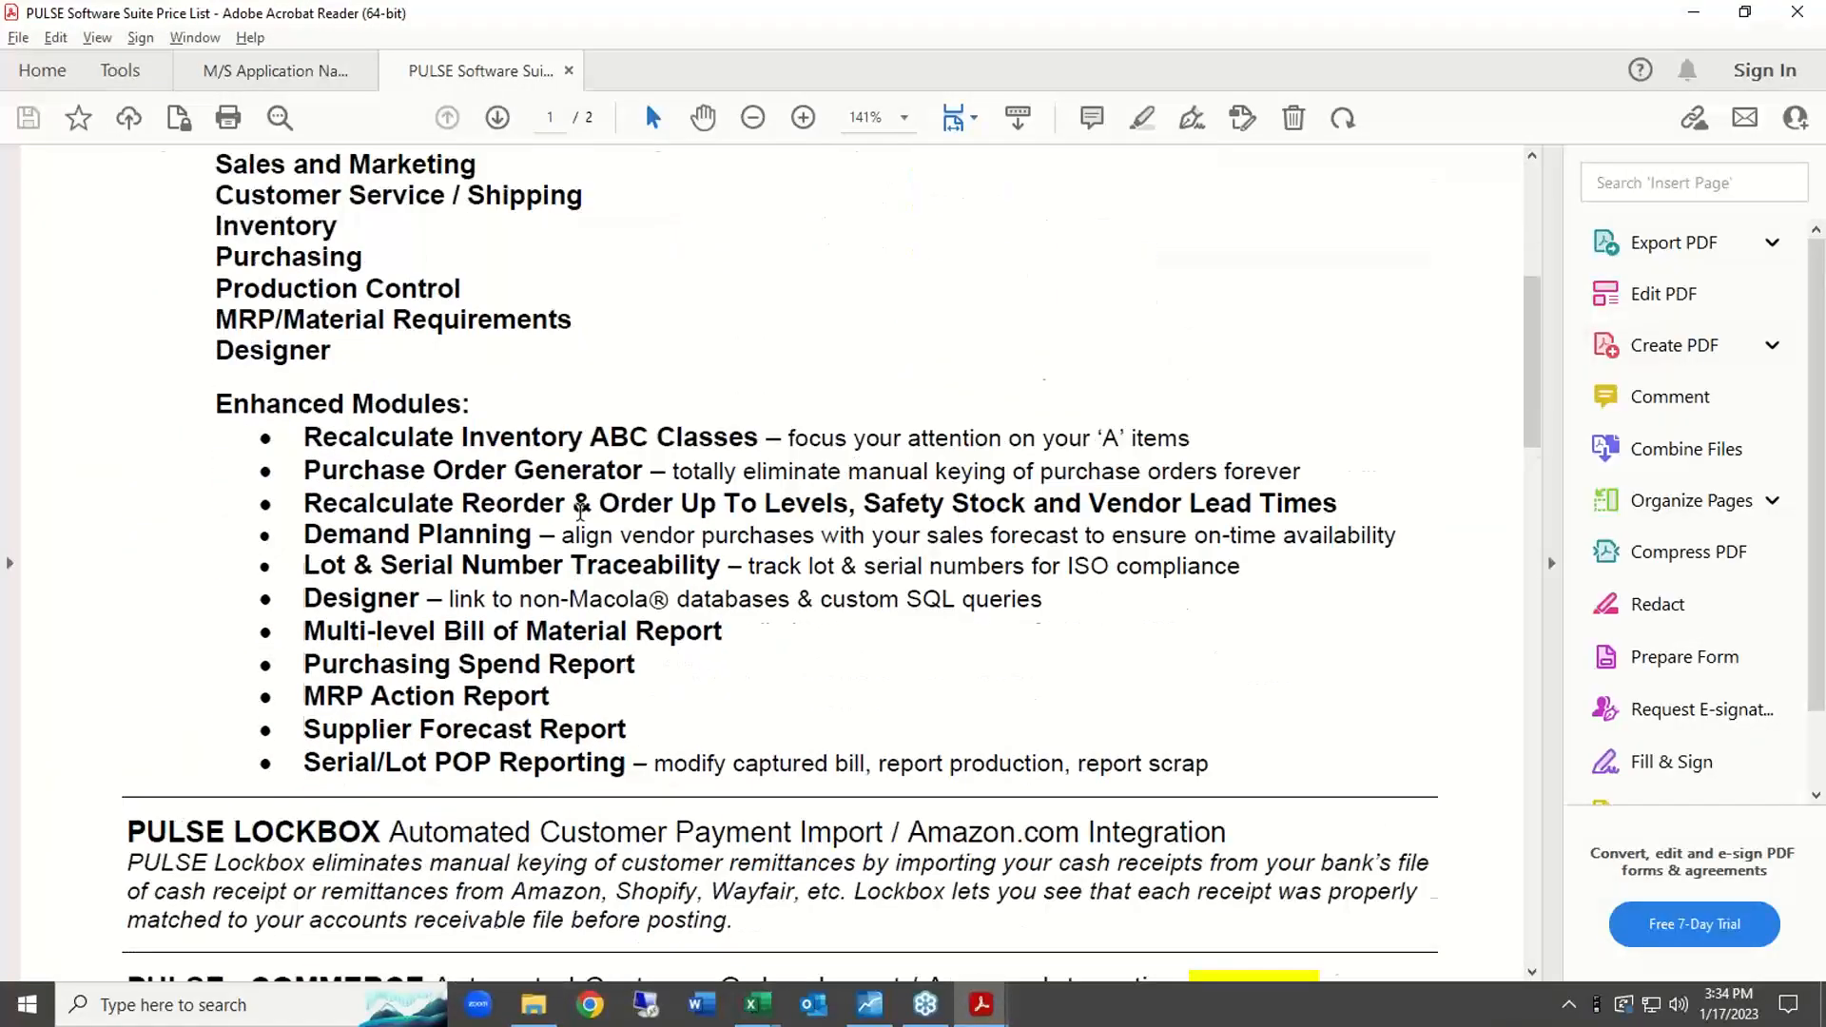
scroll(580, 509, down, 15)
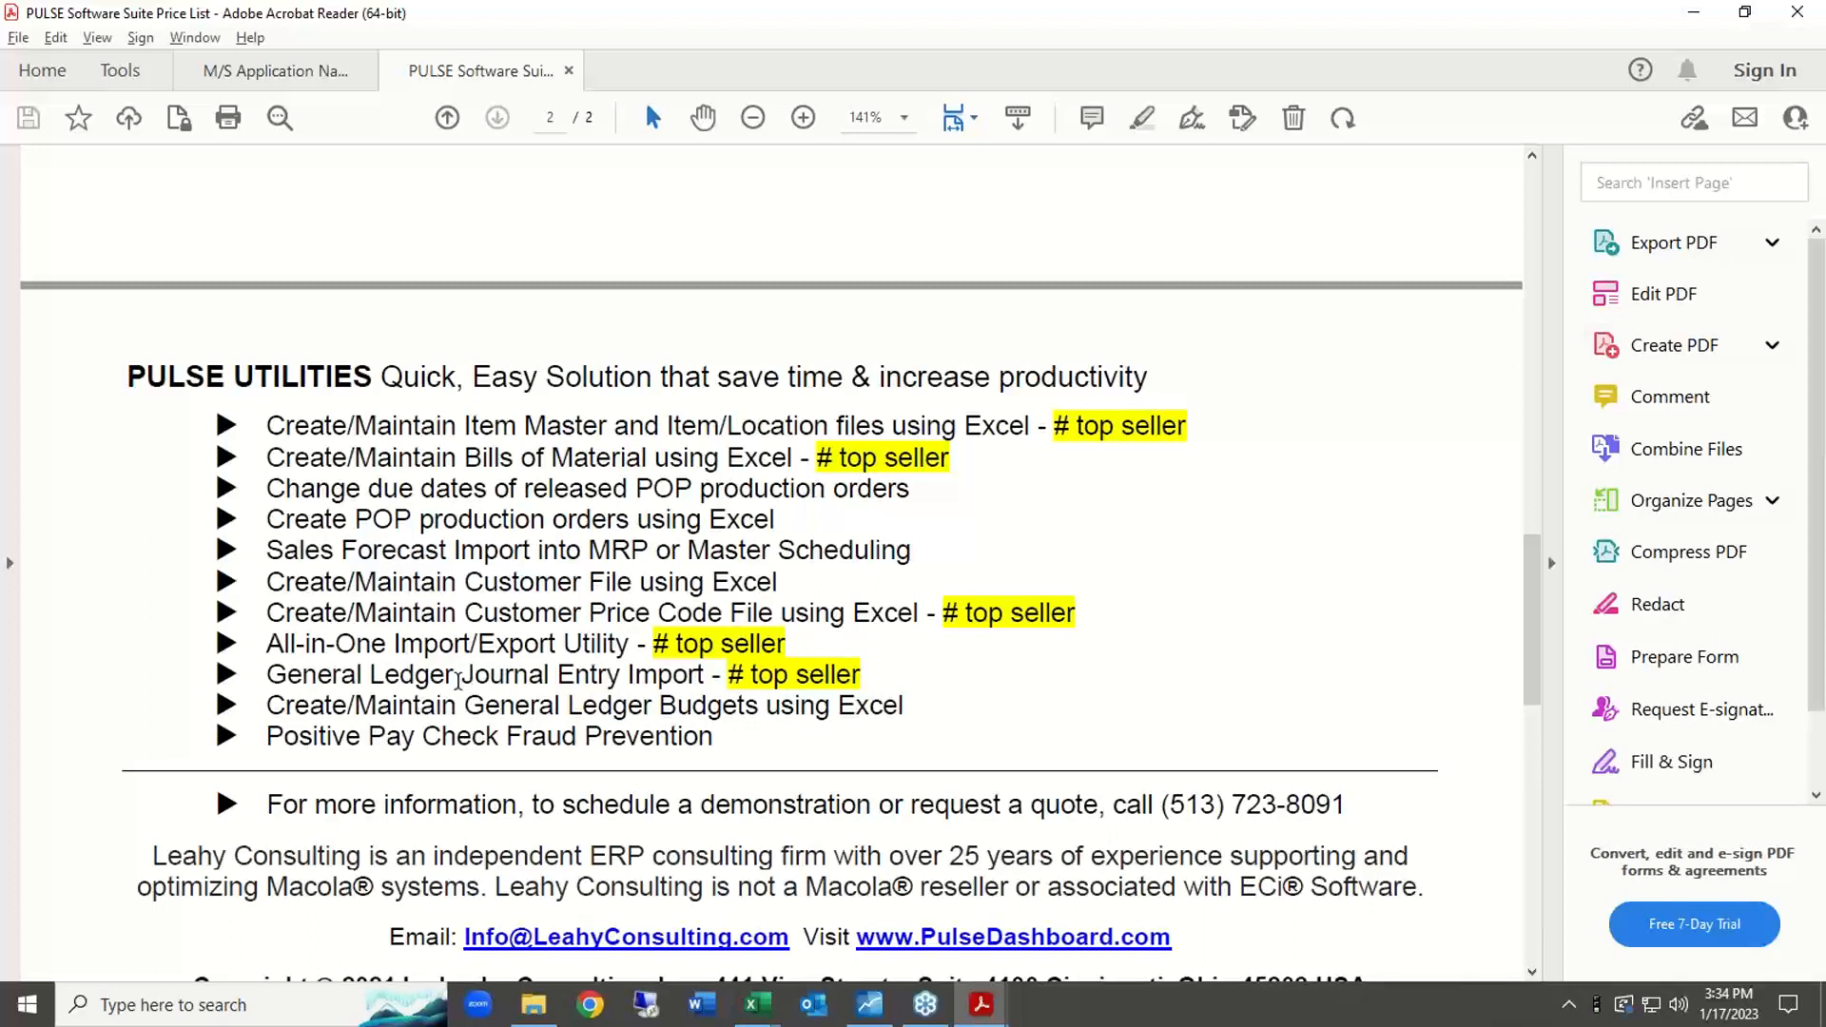
View the Items - Maint sheet of the MRP item file utility in Excel and return to the MRP inventory settings PDF in Acrobat Reader.
key(alt+Tab)
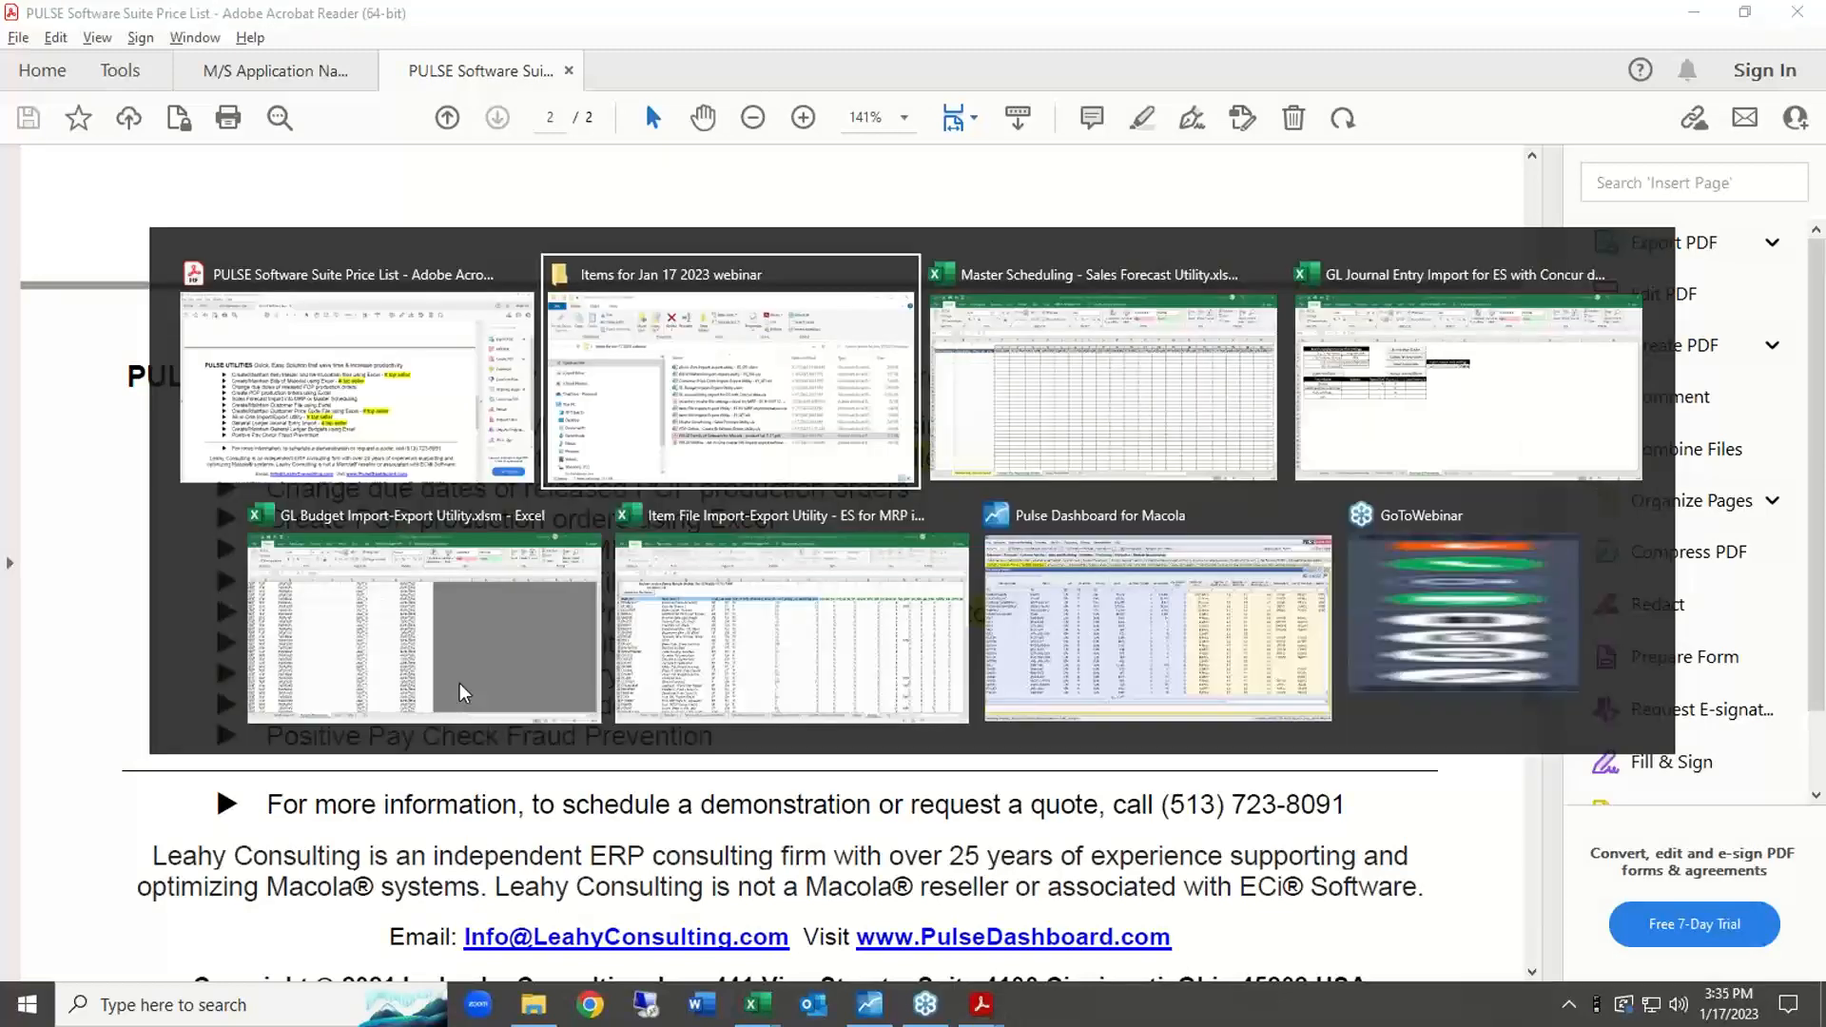
key(alt+Tab)
key(alt+Tab)
key(alt+Tab)
key(alt+Tab)
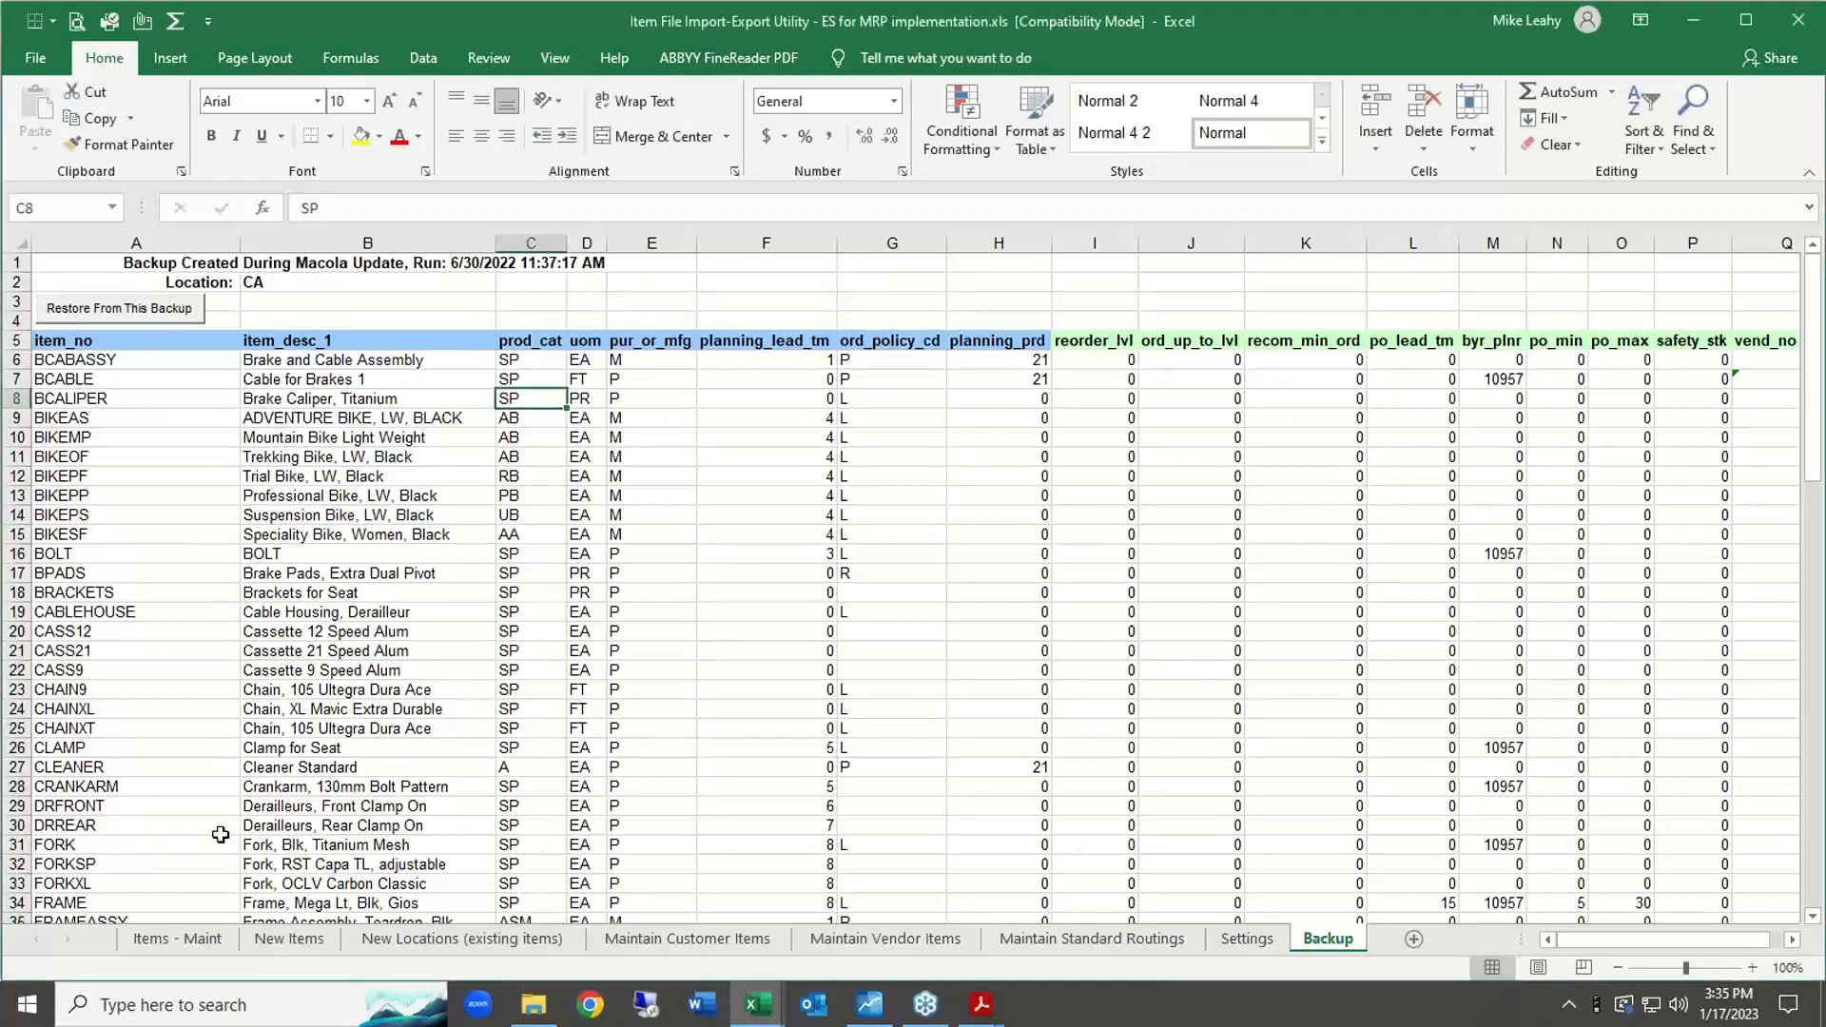
click(194, 942)
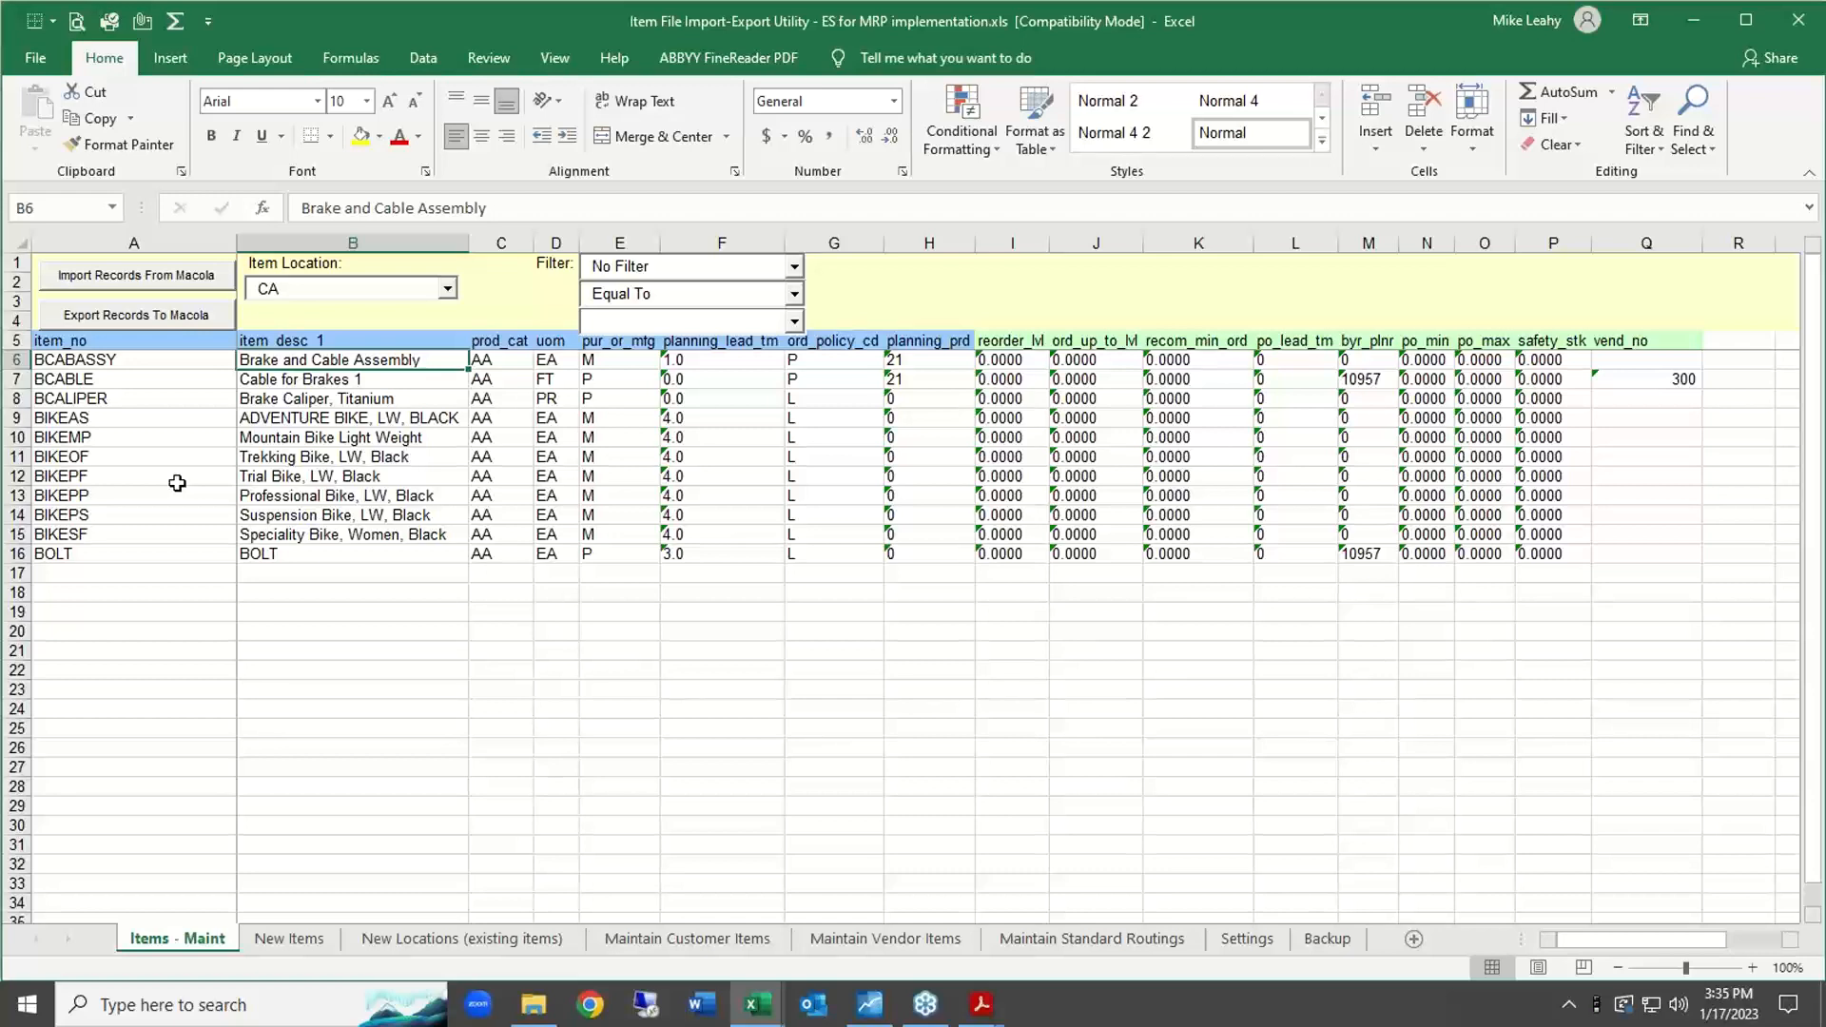
key(alt+Tab)
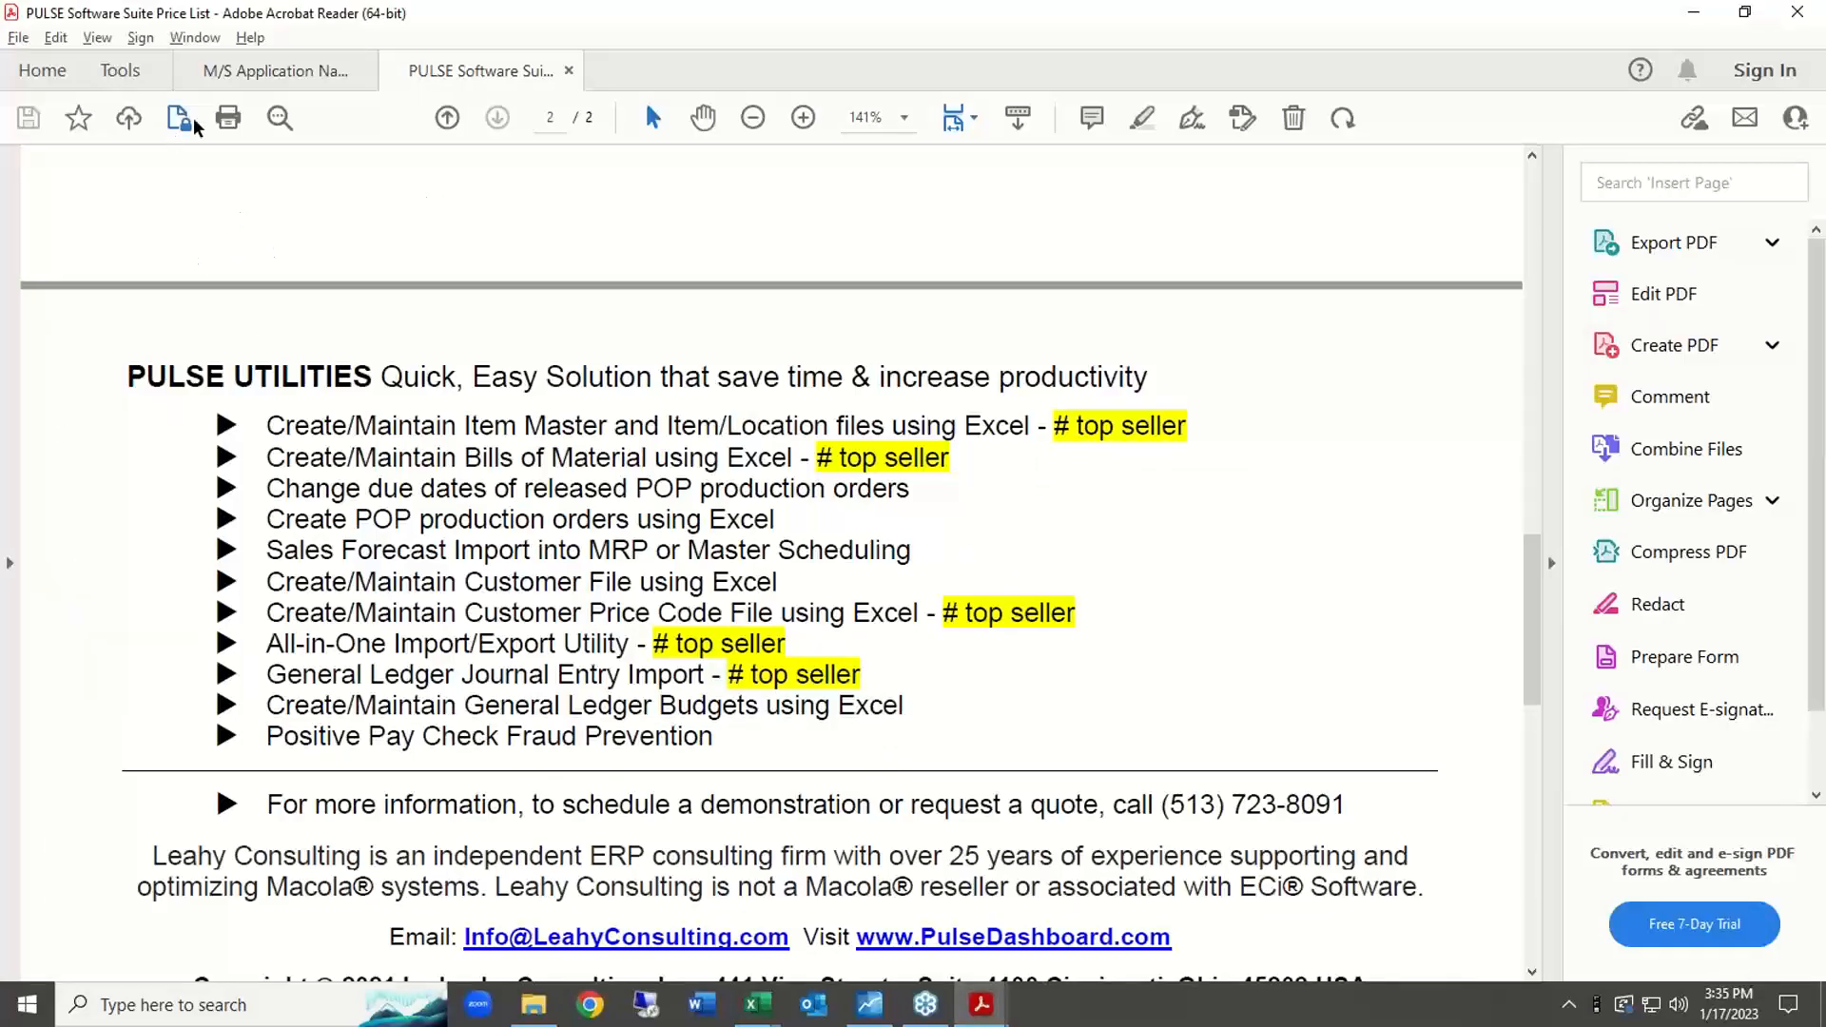
click(300, 72)
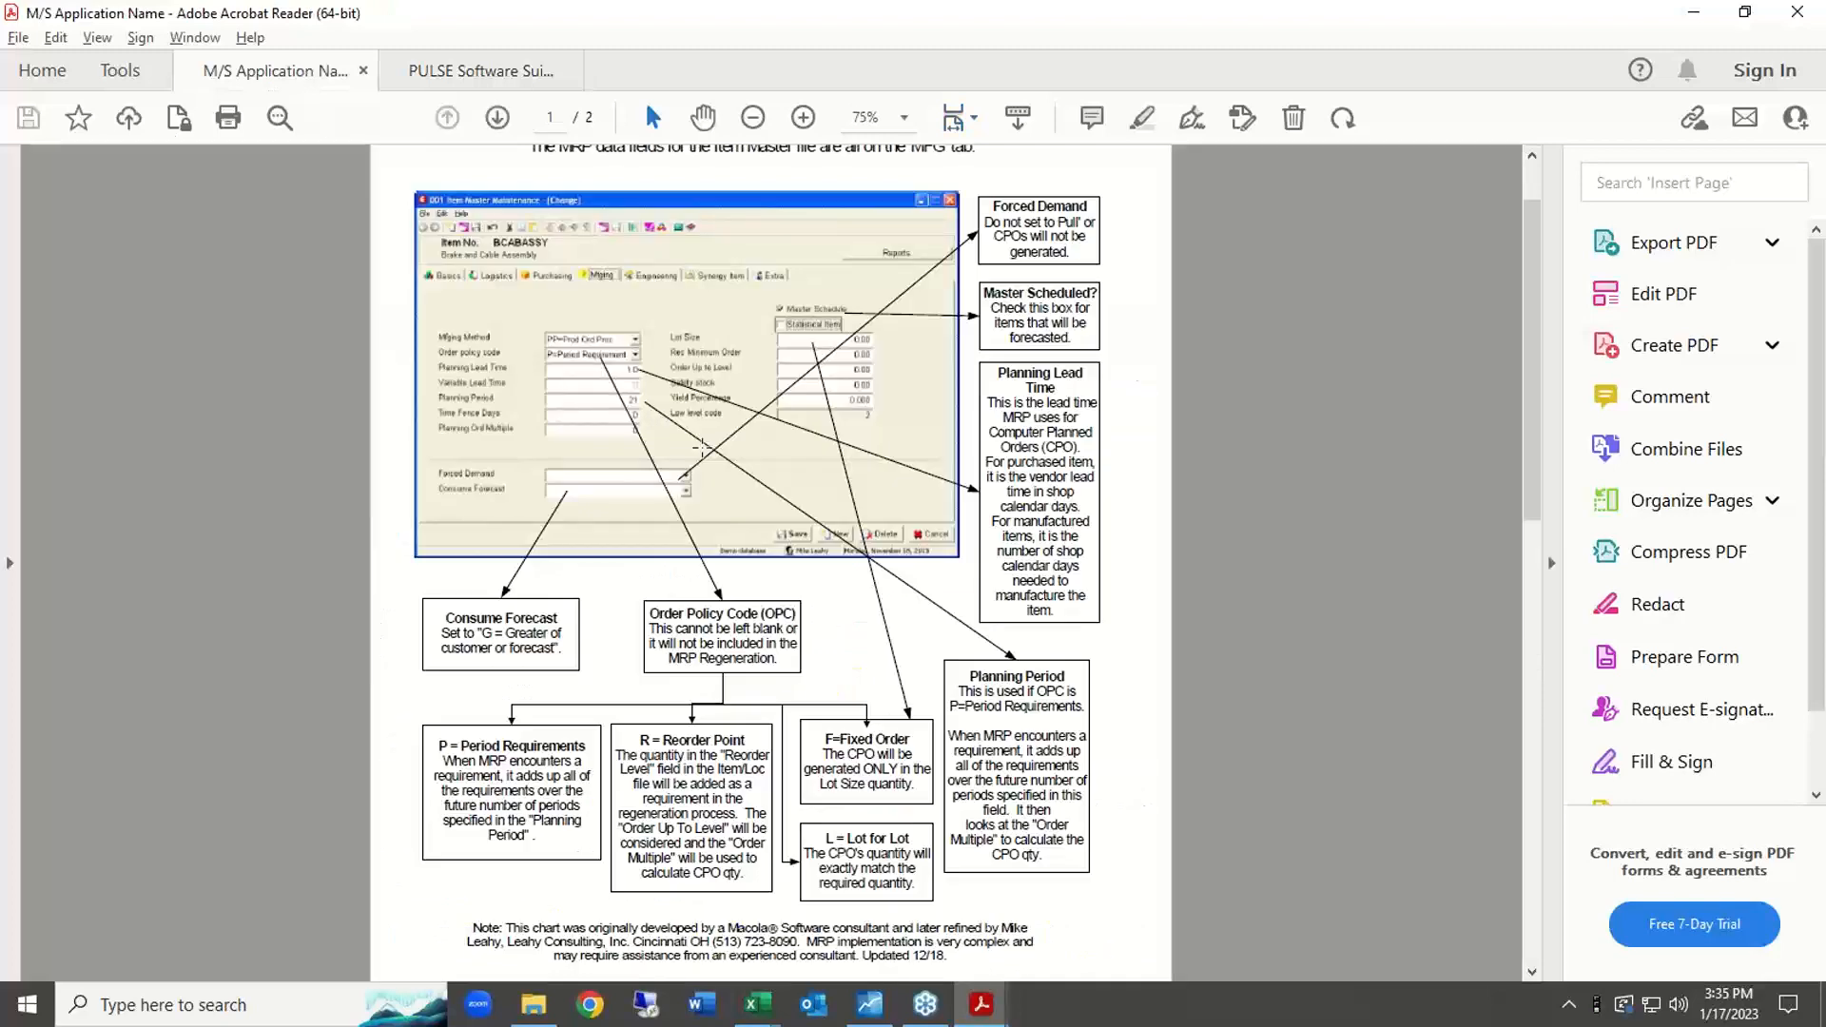